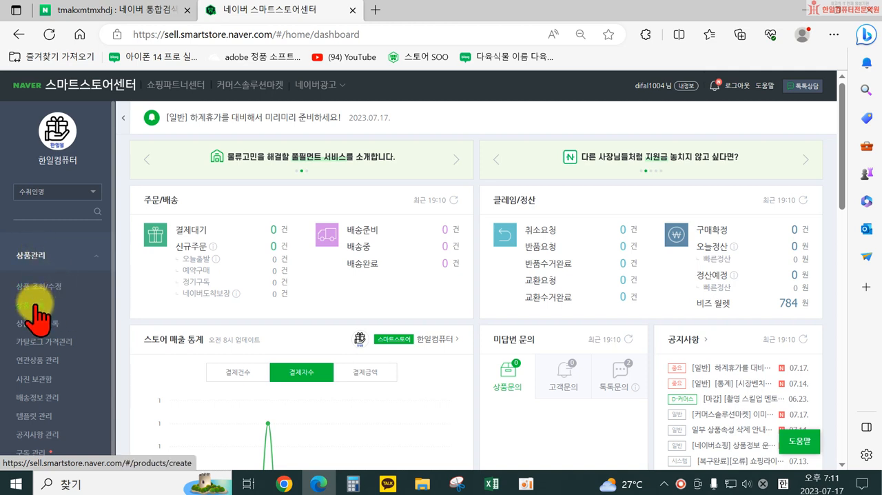
Step: Open the product registration page (상품 등록), read through the fulfillment and arrival-guarantee notice, and dismiss it
left_click(32, 304)
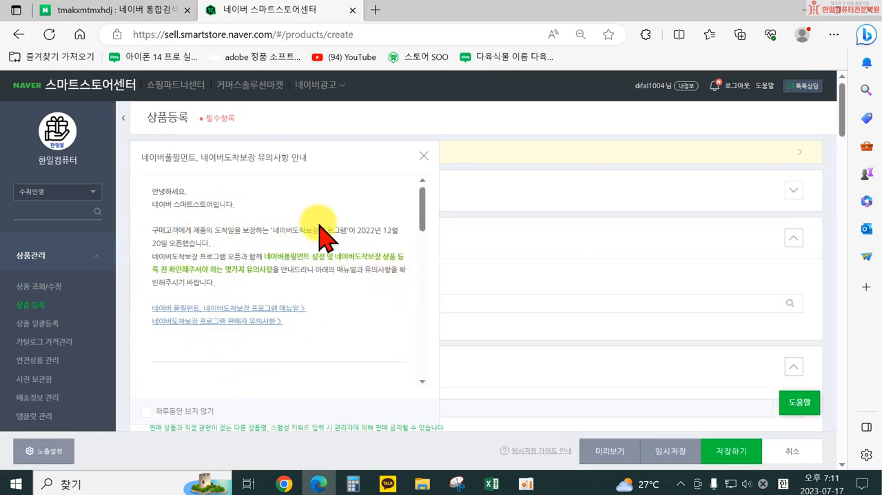
scroll(337, 297, "down", 1)
scroll(338, 305, "down", 5)
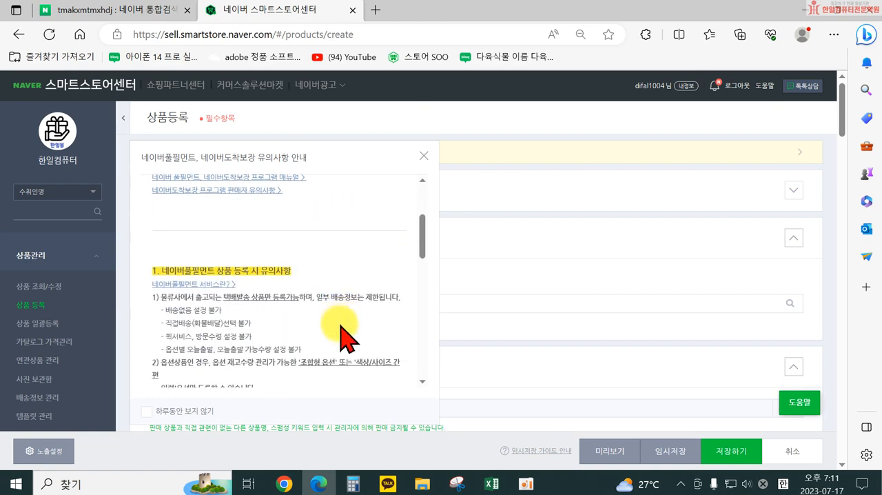
scroll(343, 337, "down", 8)
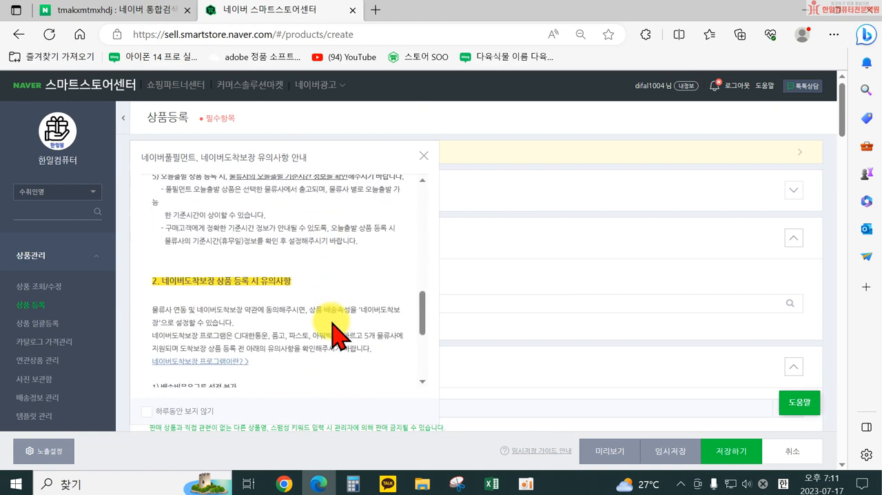
scroll(324, 347, "down", 3)
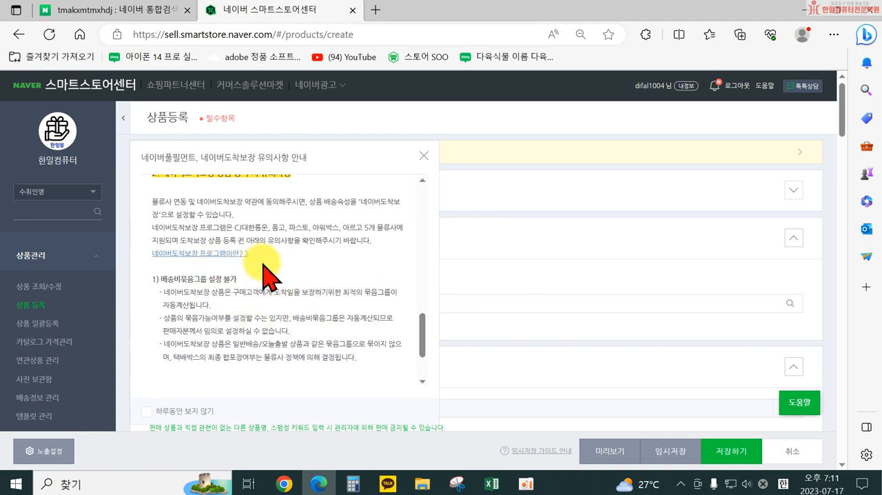
scroll(295, 310, "up", 8)
scroll(289, 282, "up", 8)
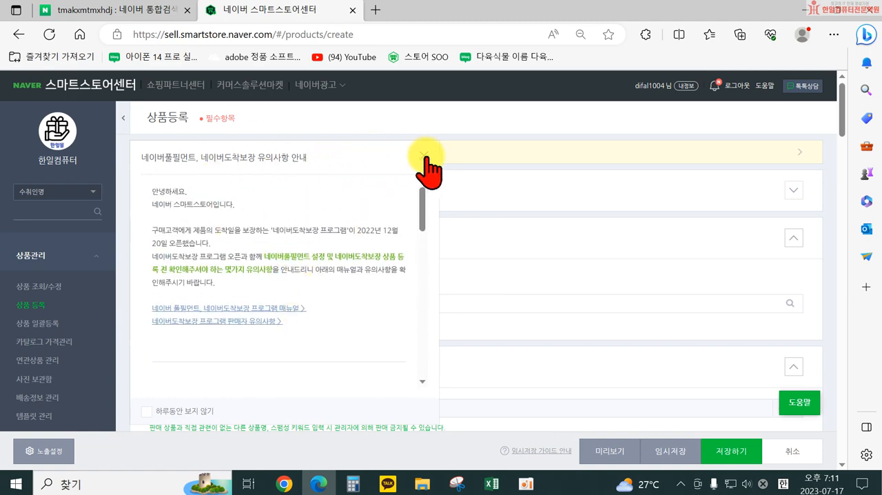
left_click(426, 156)
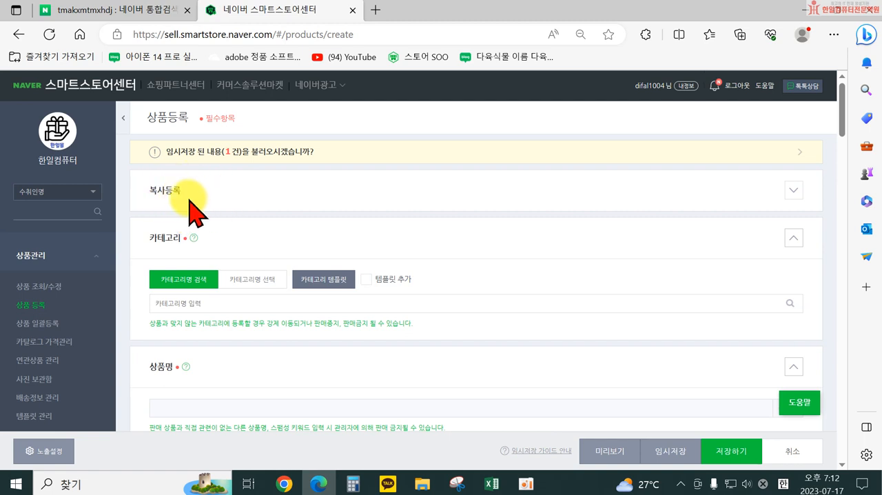
Step: Look through the recently registered products under 복사등록, leaving none selected, and collapse the section again
left_click(793, 200)
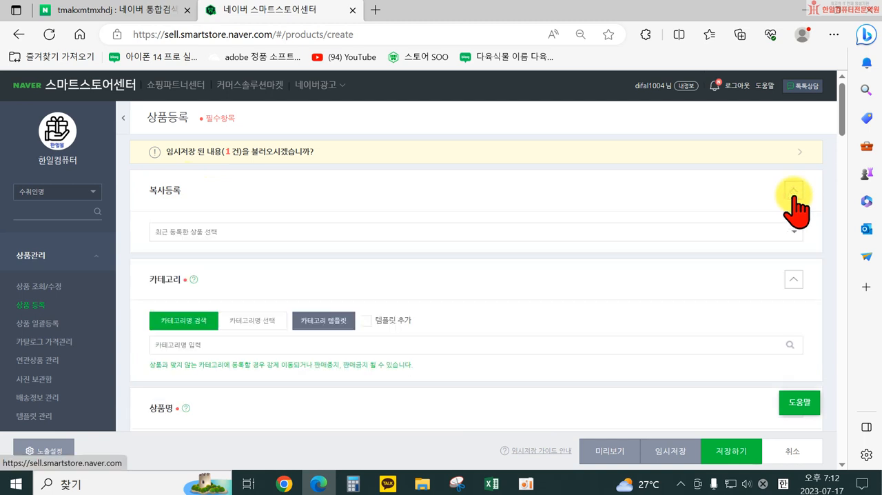
left_click(563, 230)
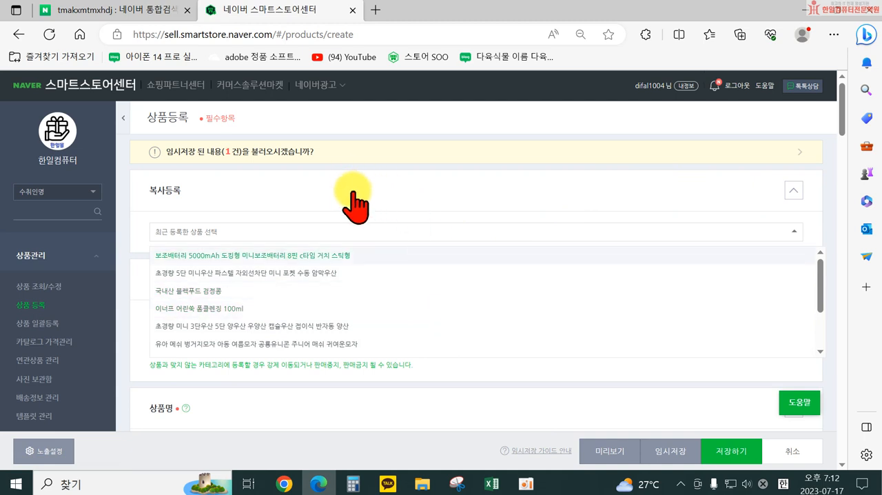
left_click(793, 192)
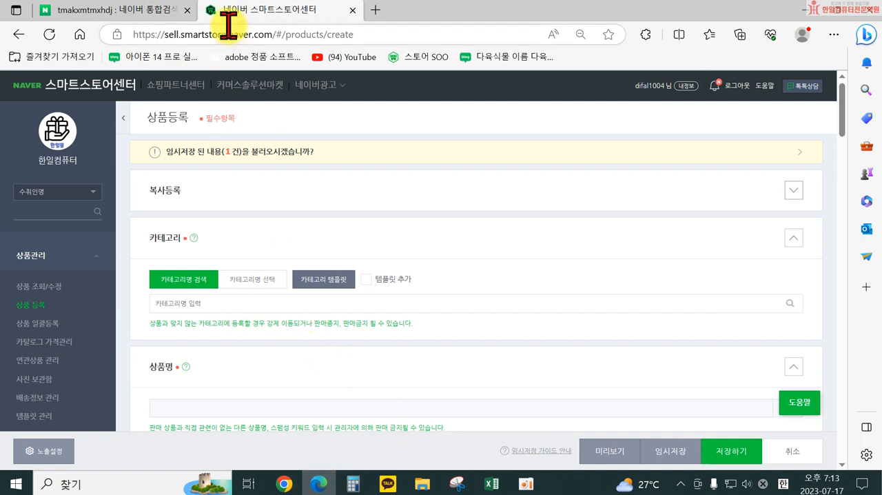
Step: Search Naver for 검정콩 in a new browser tab and show the shopping results
left_click(372, 10)
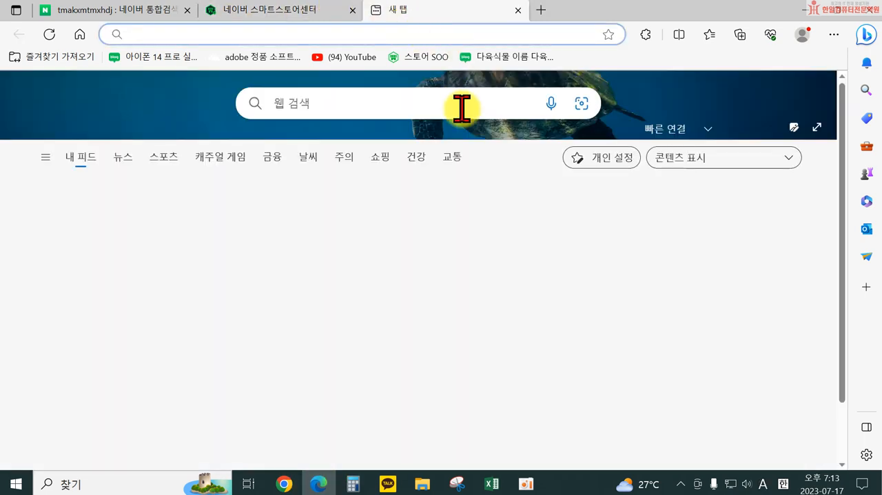
left_click(80, 34)
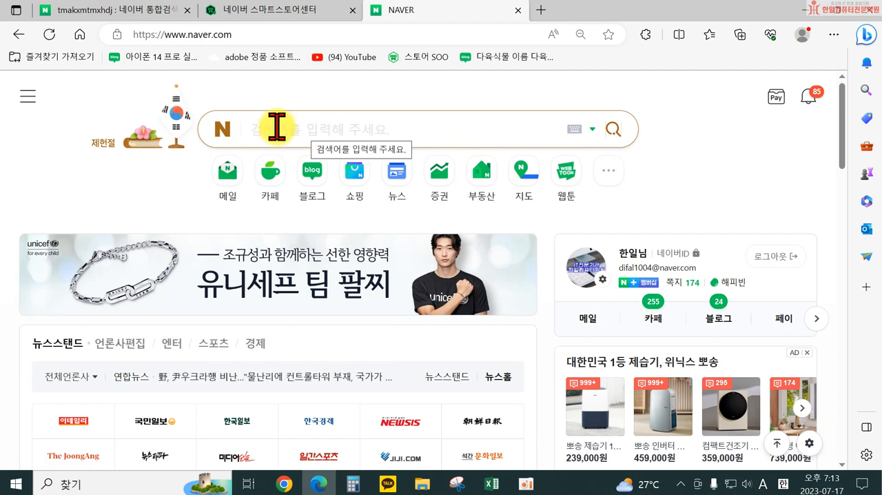
left_click(277, 127)
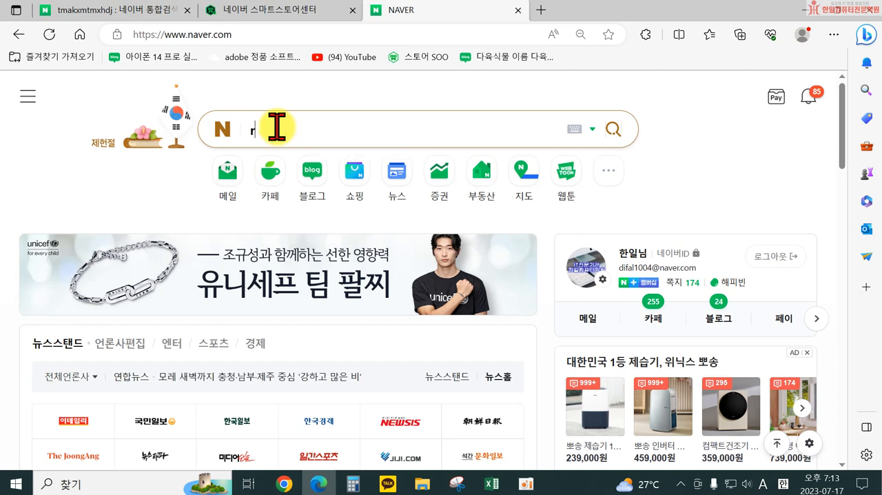
type("검정콩")
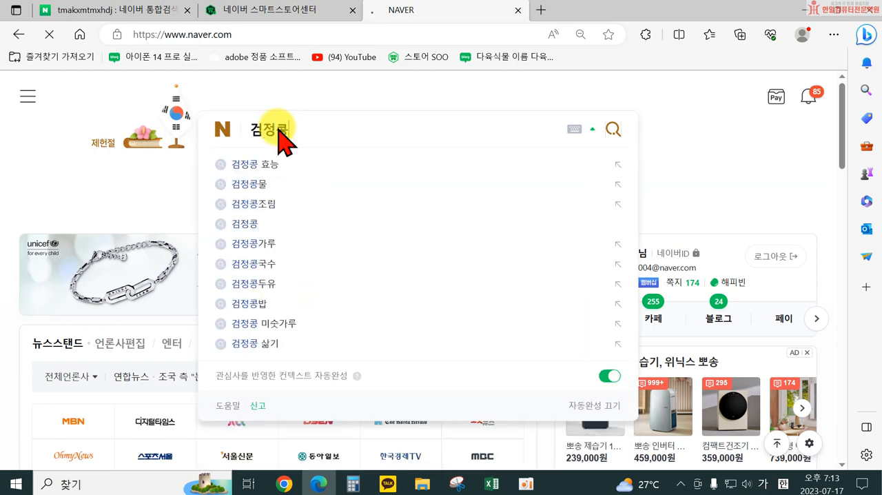
key("Return")
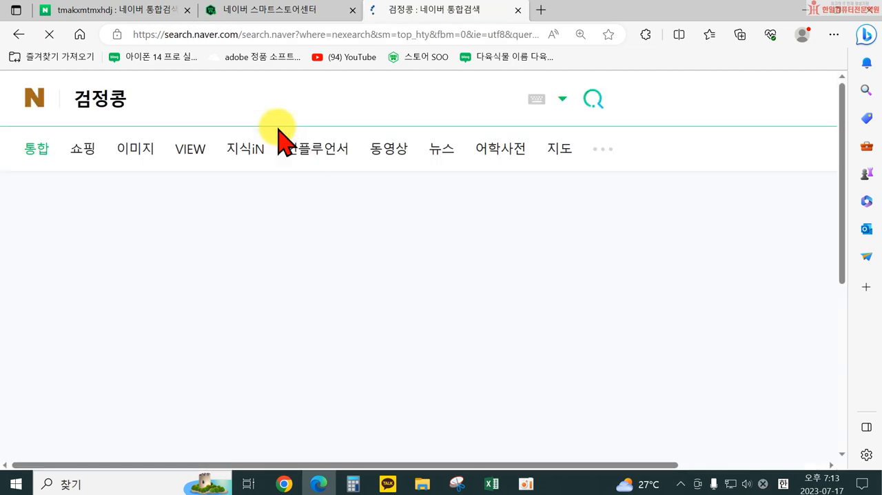
left_click(88, 149)
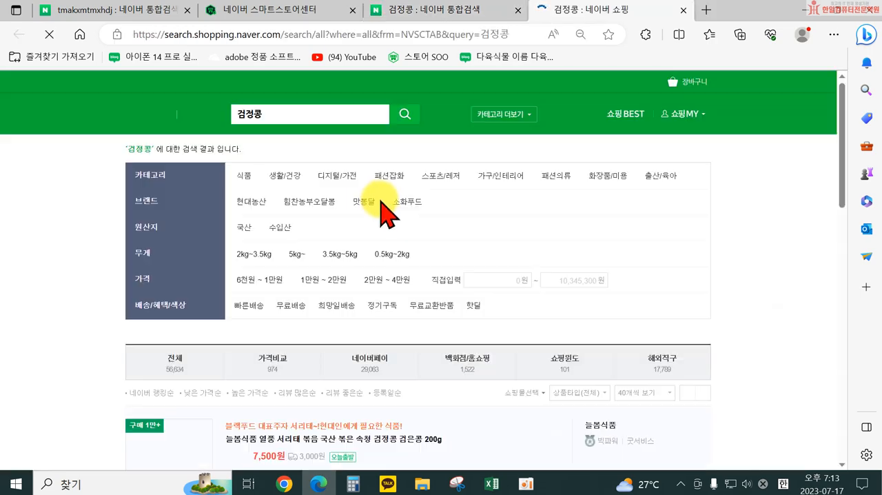
Step: Examine the 검정콩 shopping listings to see which category path similar products are registered under
scroll(516, 243, "down", 2)
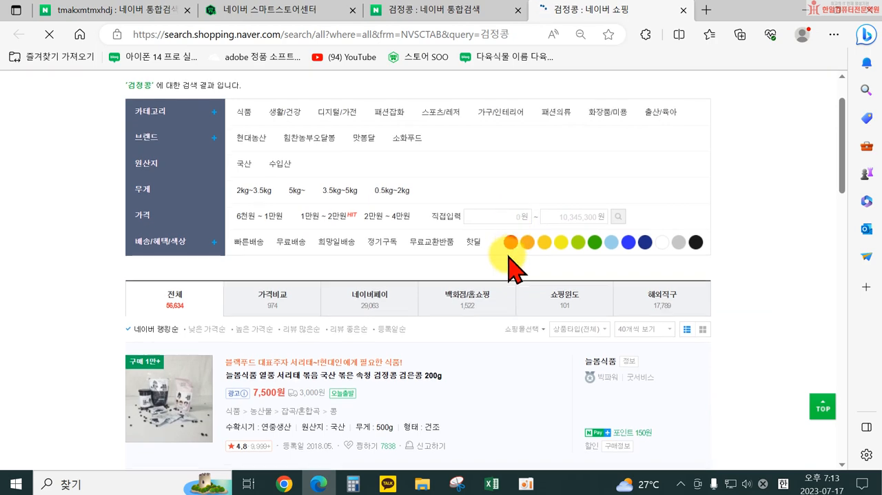
scroll(482, 269, "down", 2)
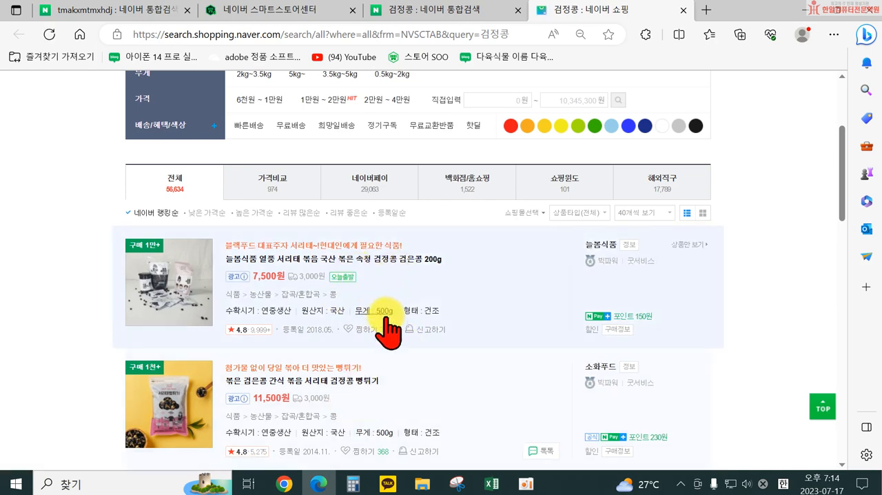
scroll(468, 386, "up", 2)
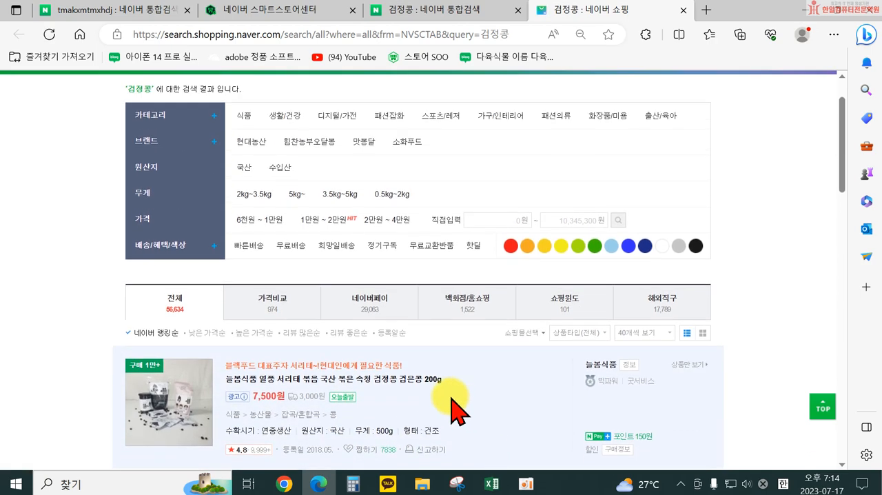
scroll(441, 407, "down", 2)
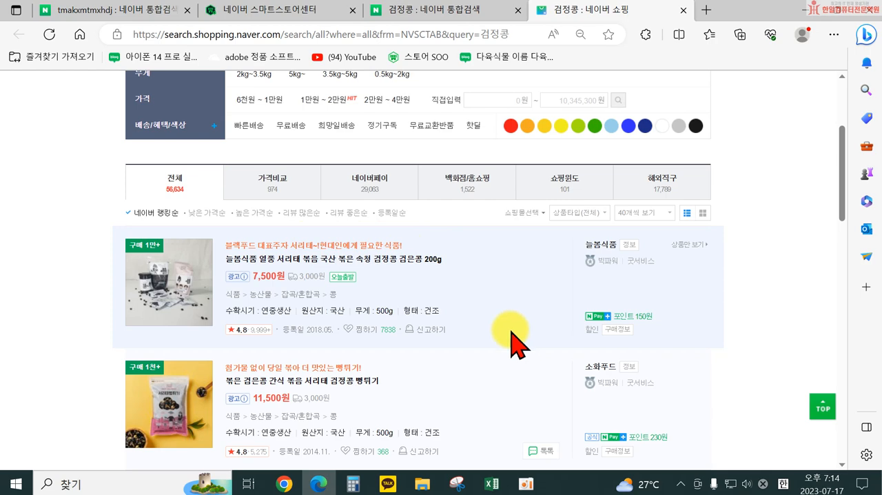
scroll(285, 227, "up", 3)
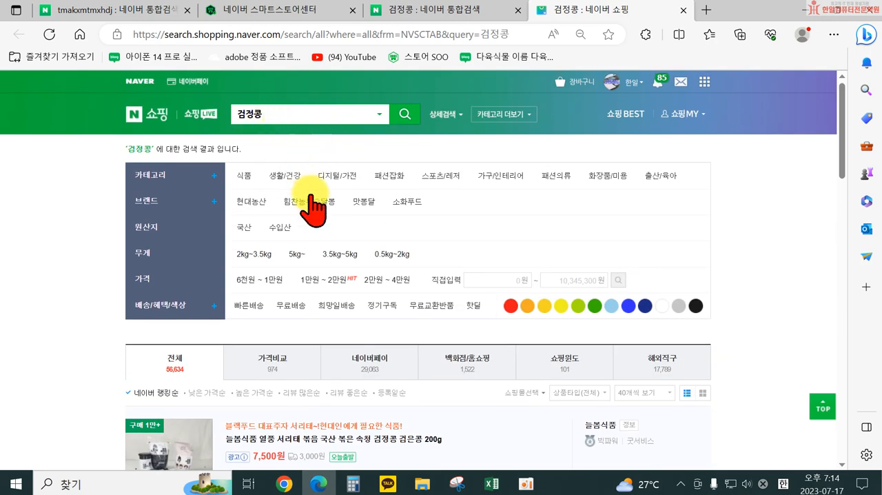
scroll(313, 210, "down", 4)
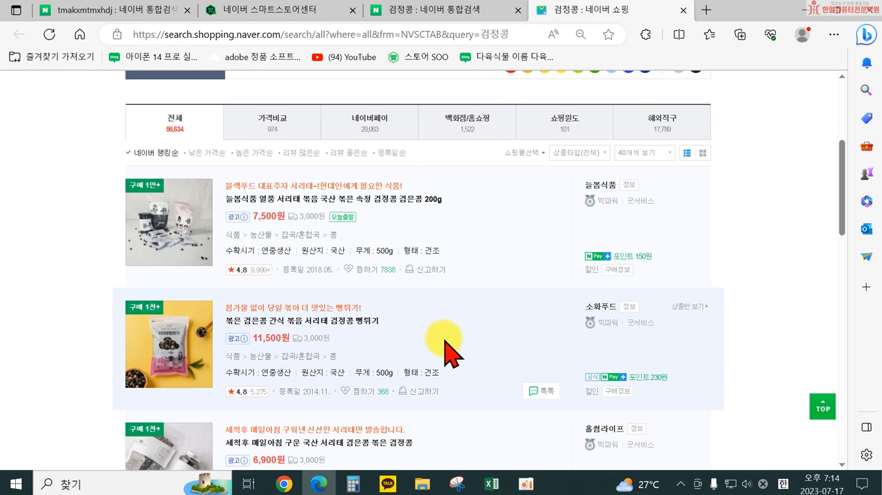
scroll(440, 344, "up", 4)
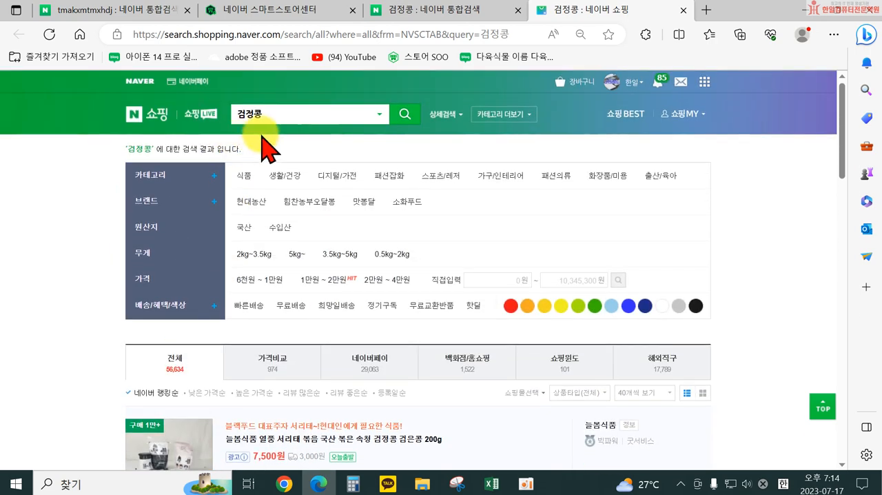
scroll(312, 186, "down", 1)
scroll(305, 172, "up", 1)
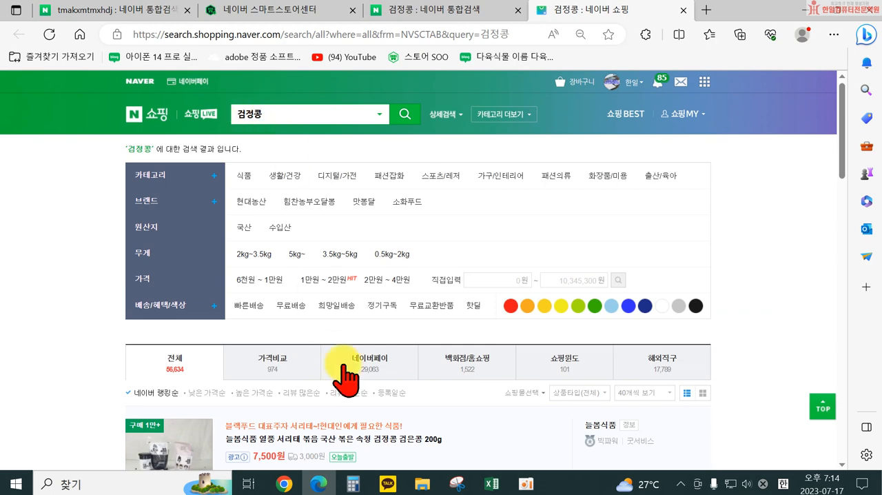
scroll(268, 385, "down", 2)
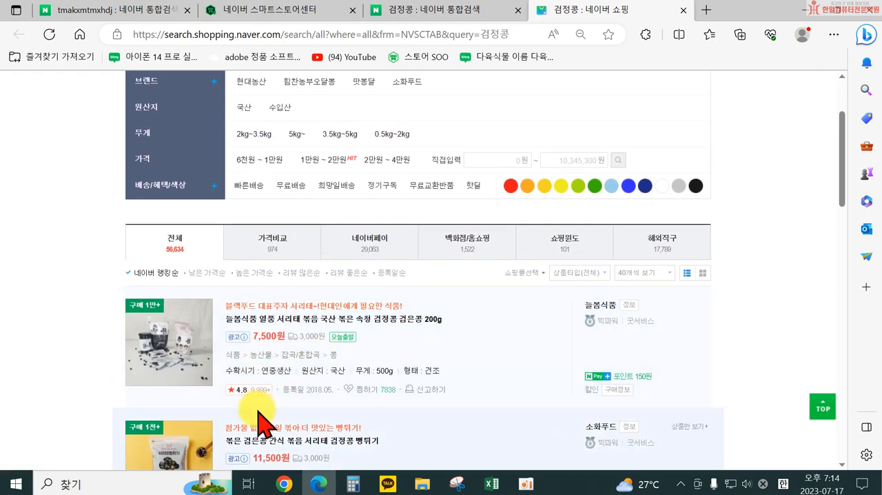
scroll(357, 403, "down", 2)
scroll(357, 400, "down", 4)
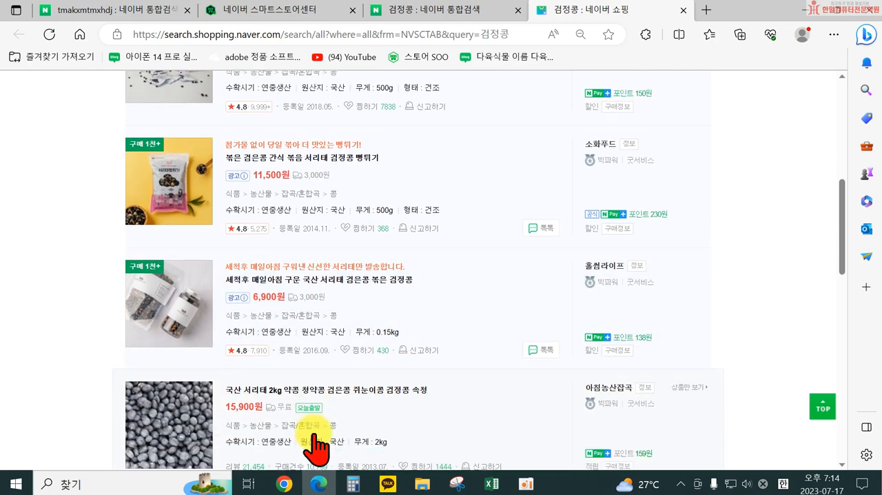
scroll(418, 400, "up", 5)
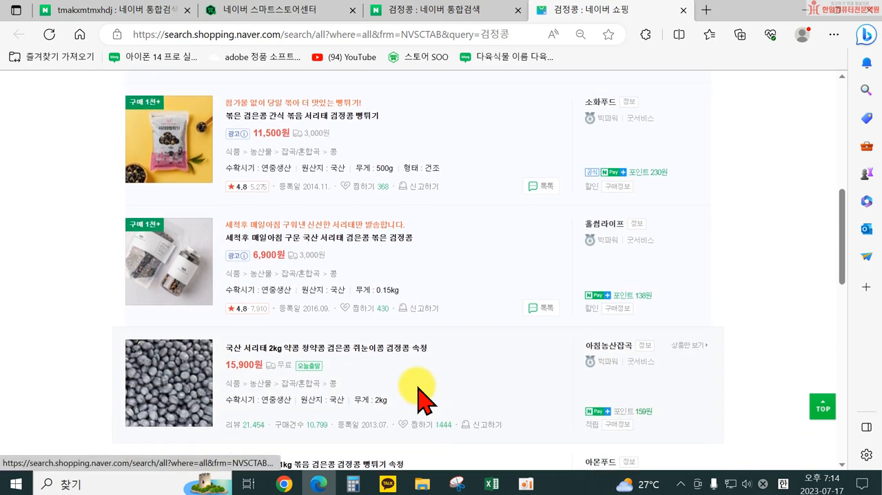
scroll(393, 359, "up", 1)
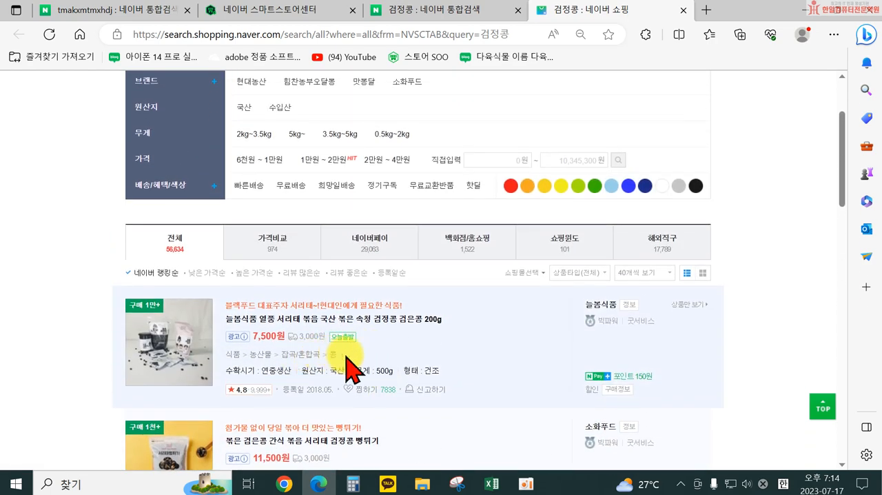
scroll(374, 351, "up", 2)
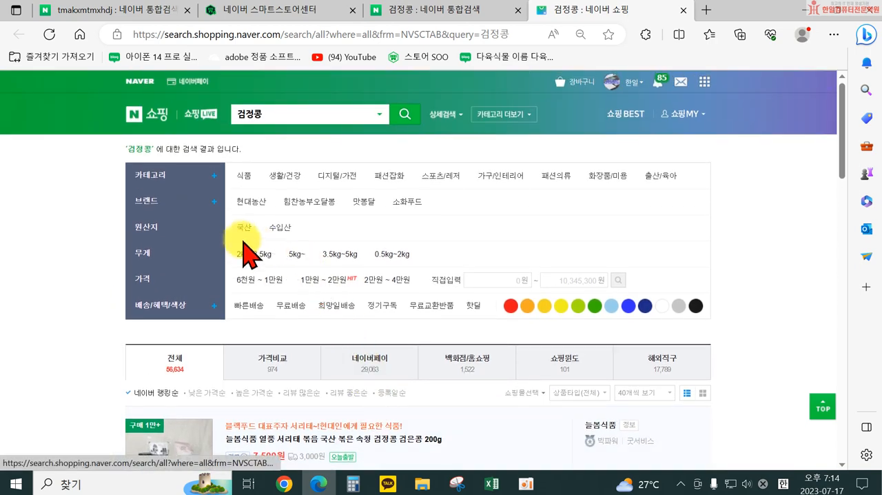
scroll(358, 355, "down", 3)
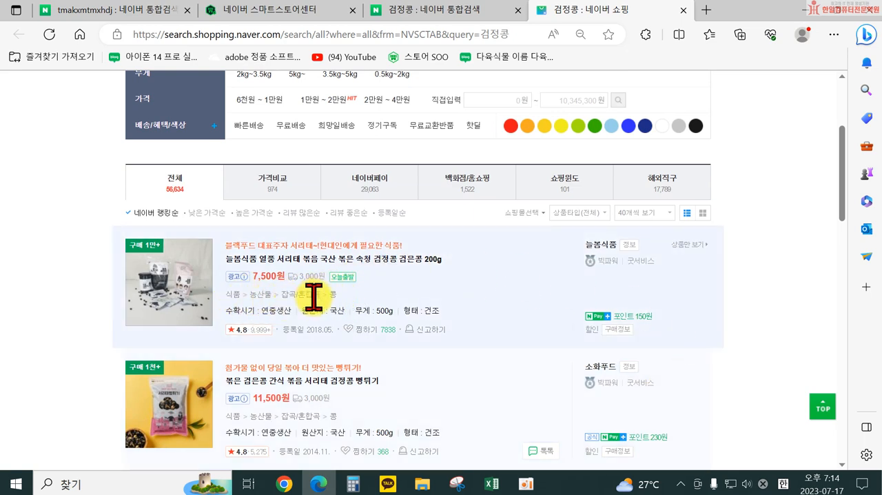
scroll(327, 314, "up", 3)
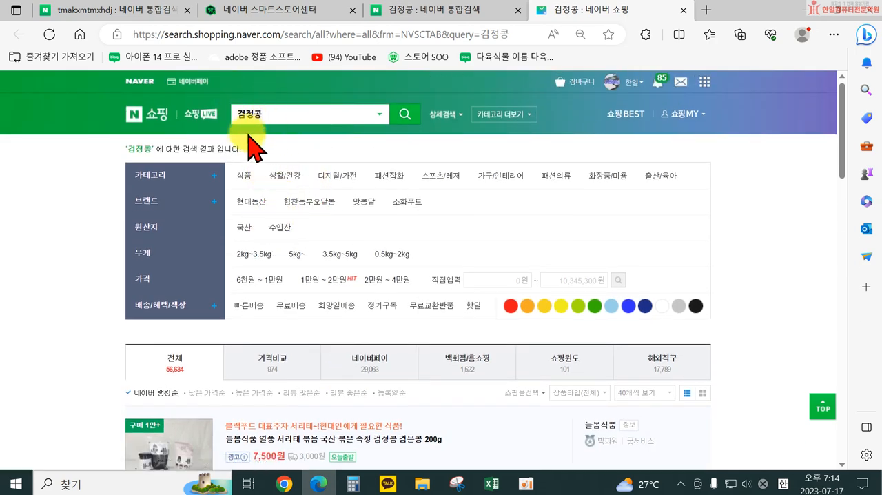
scroll(344, 236, "down", 3)
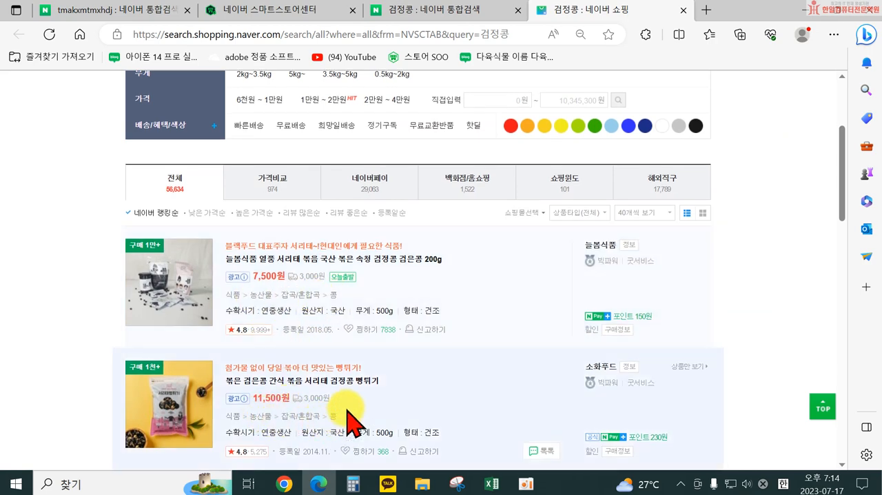
scroll(303, 414, "down", 4)
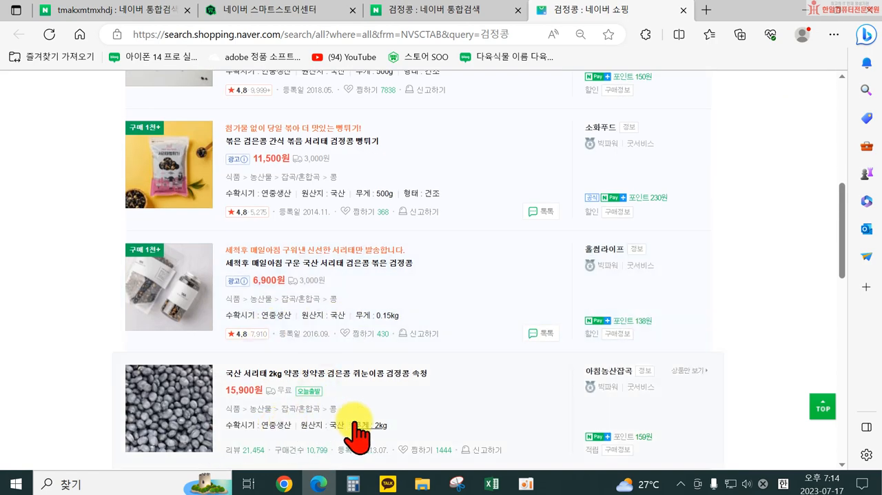
scroll(359, 433, "up", 6)
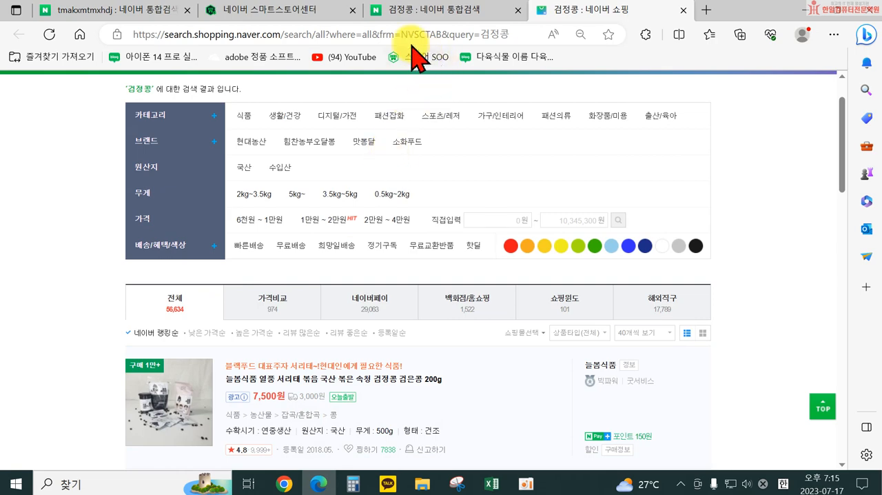
Step: Set the product's category to 식품>농산물>잡곡/혼합곡>콩 by searching for 콩, and acknowledge the origin and eco-certification notices
left_click(301, 18)
scroll(207, 361, "down", 2)
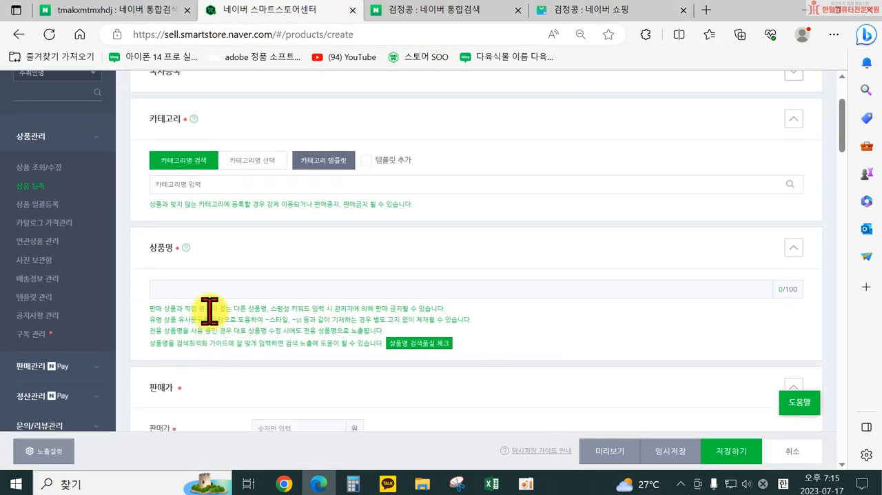
left_click(177, 185)
type("콩")
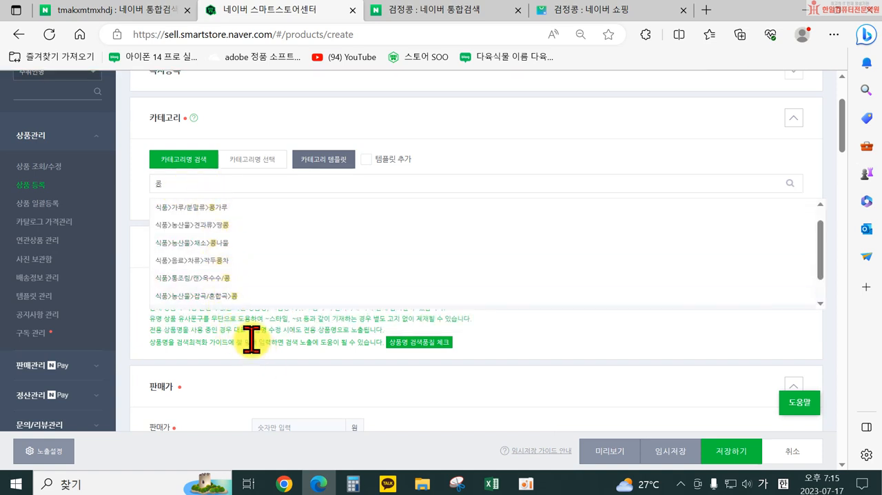
left_click(191, 297)
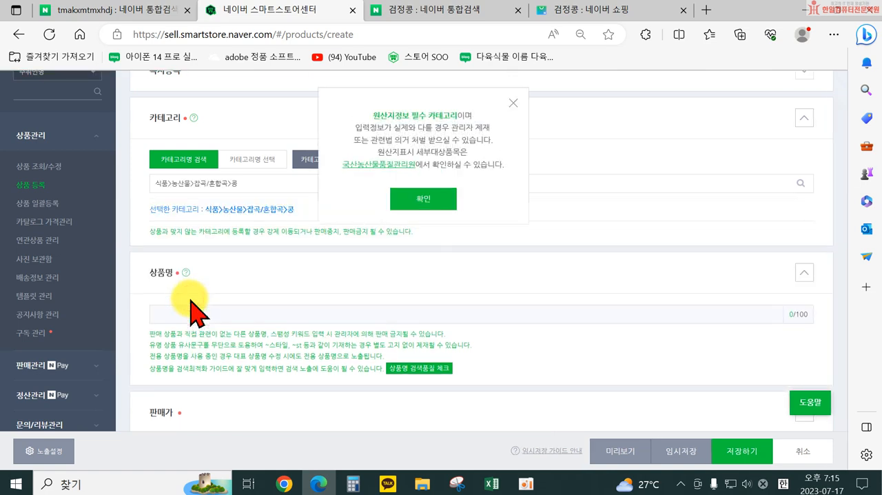
left_click(425, 199)
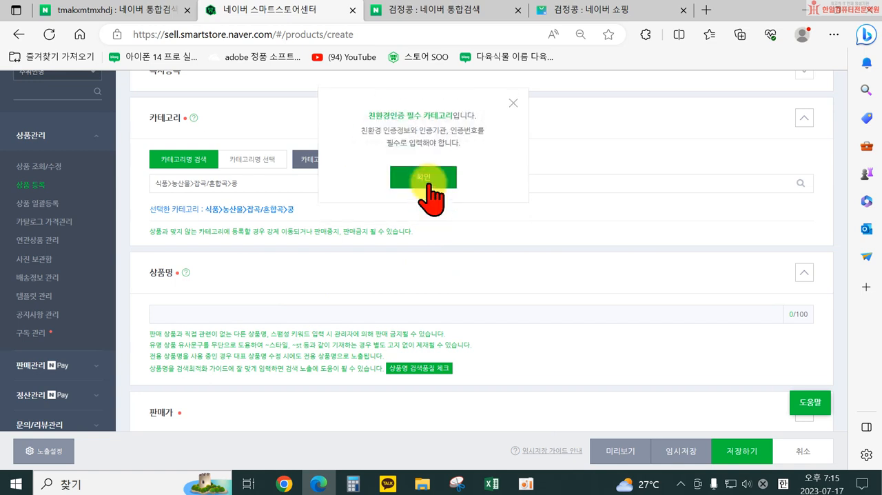
left_click(423, 178)
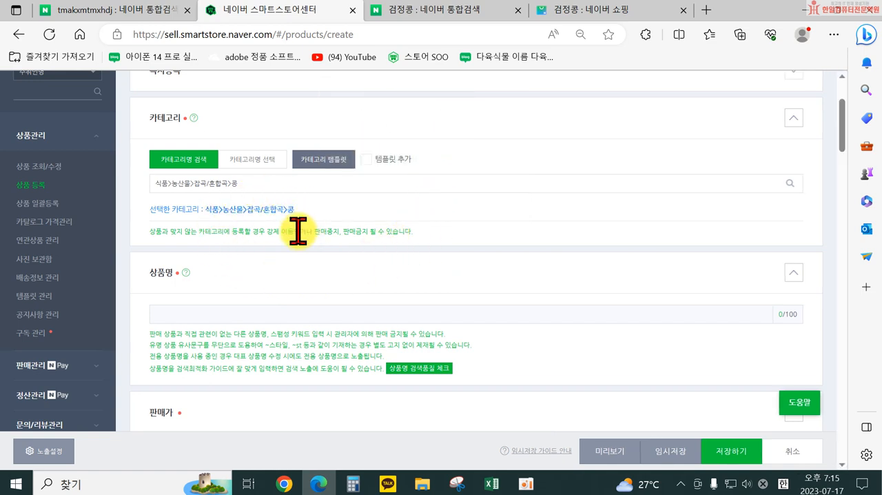
Step: Compare the category path shown in the 검정콩 shopping listings with the category selected in the registration form
left_click(571, 14)
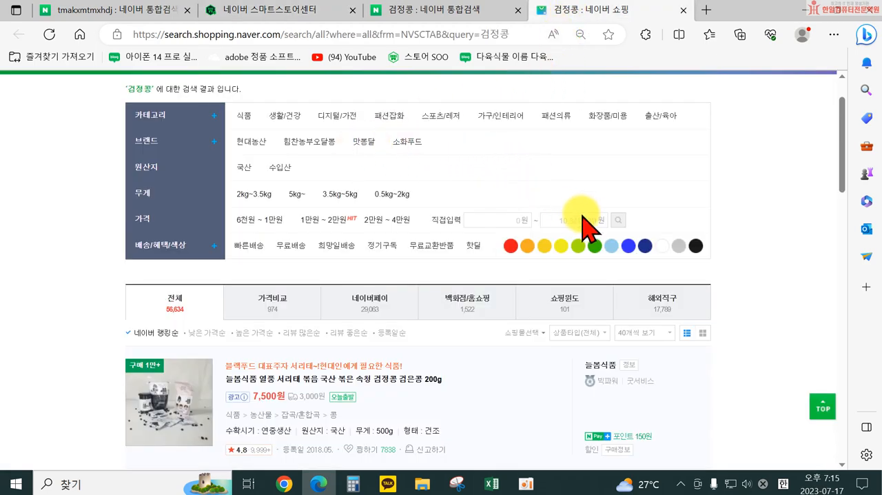
scroll(575, 220, "up", 1)
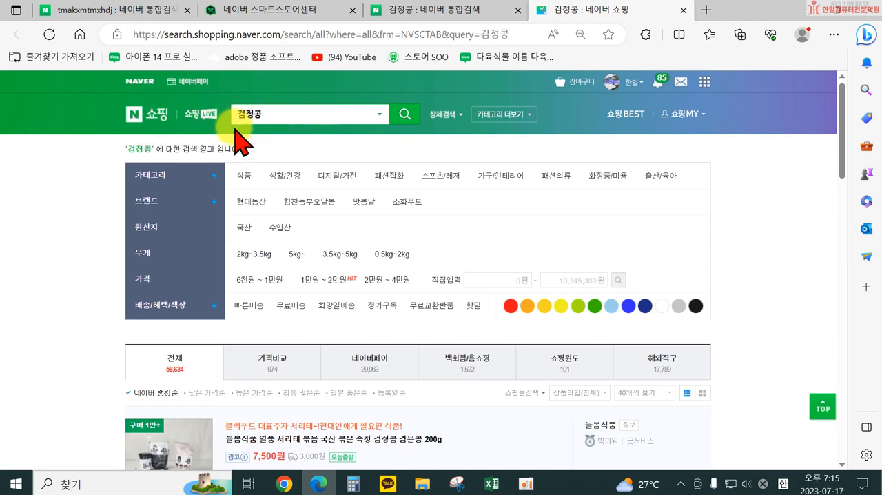
scroll(286, 138, "down", 3)
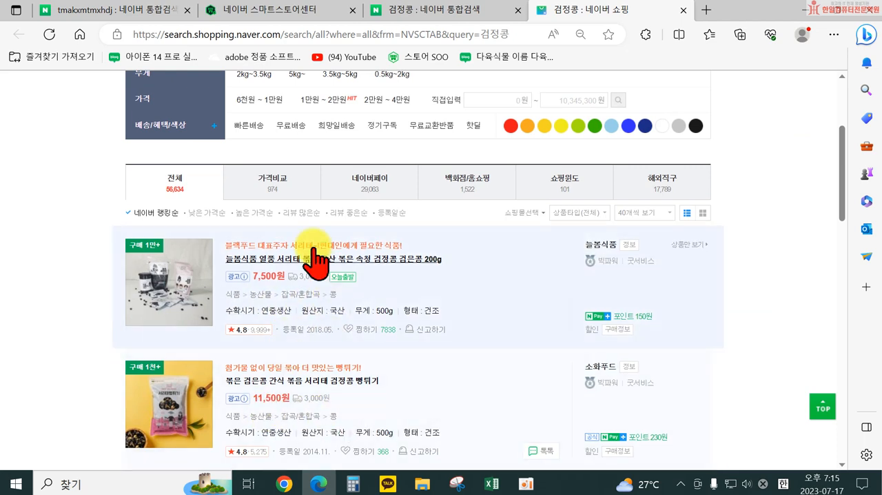
left_click(257, 10)
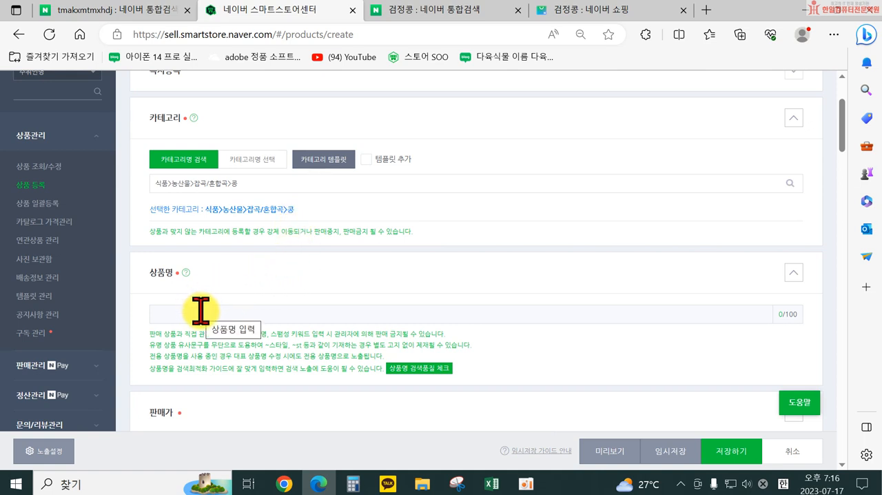
scroll(202, 313, "up", 3)
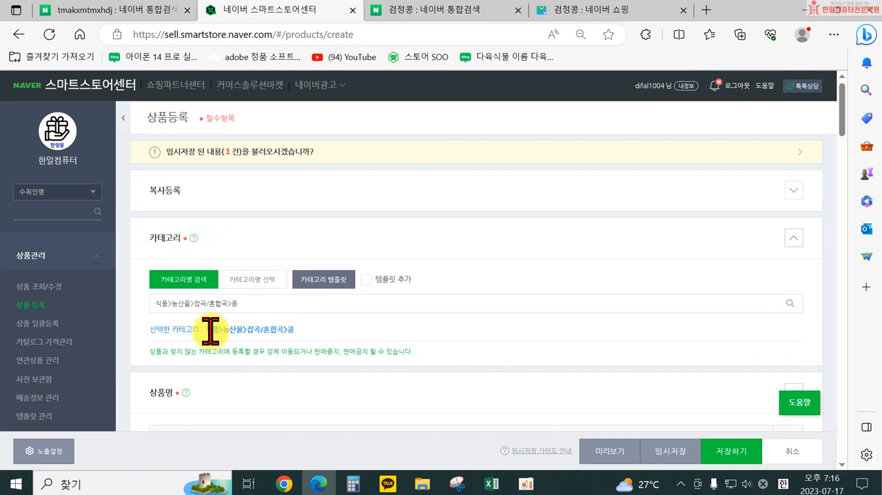
scroll(180, 303, "down", 1)
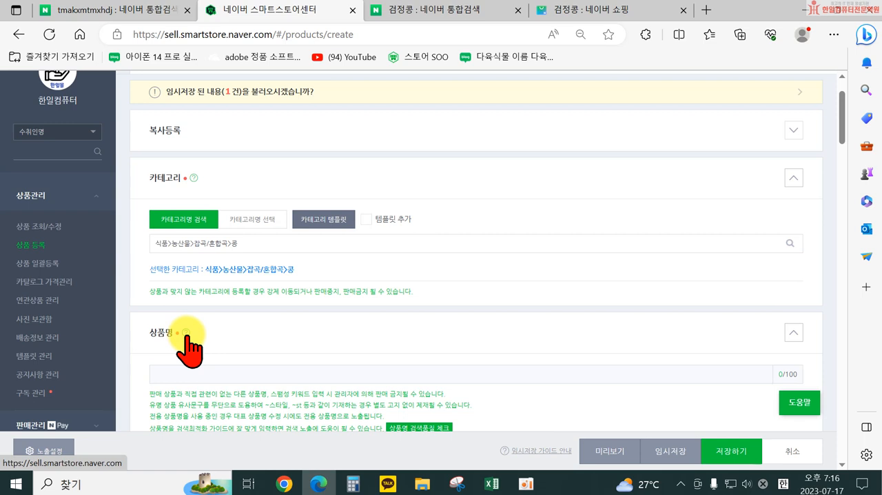
Step: Read the help on product name (상품명) registration criteria and close it
left_click(186, 334)
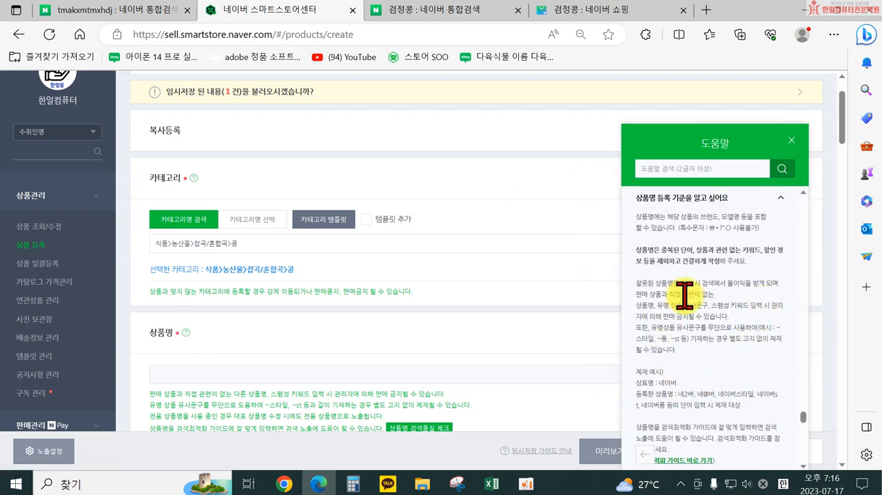
scroll(693, 404, "down", 2)
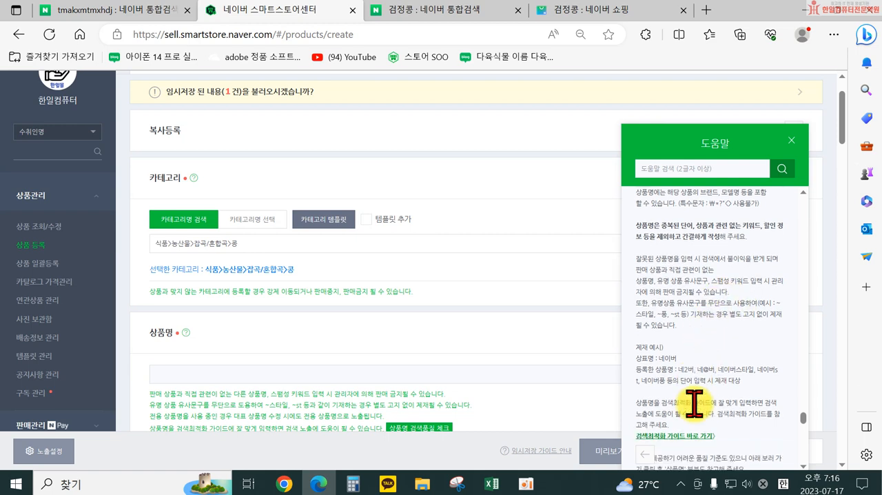
scroll(697, 407, "down", 1)
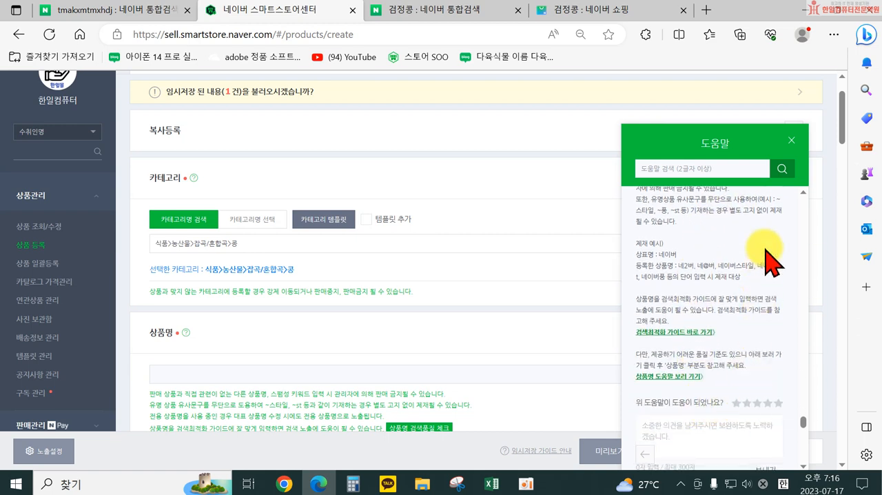
left_click(791, 140)
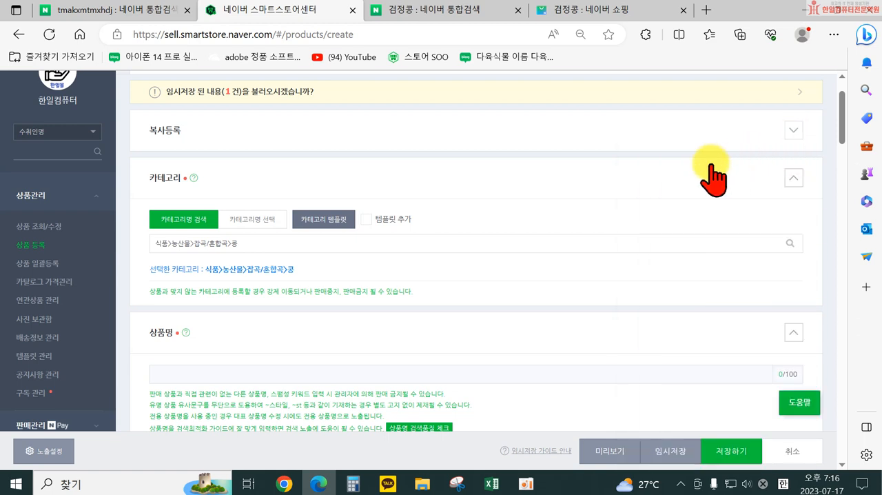
Step: Consult the 검정콩 shopping listings, enter the product name 국내산 블랙푸드 검정콩, and run its search-quality check
scroll(421, 323, "down", 1)
scroll(422, 323, "down", 2)
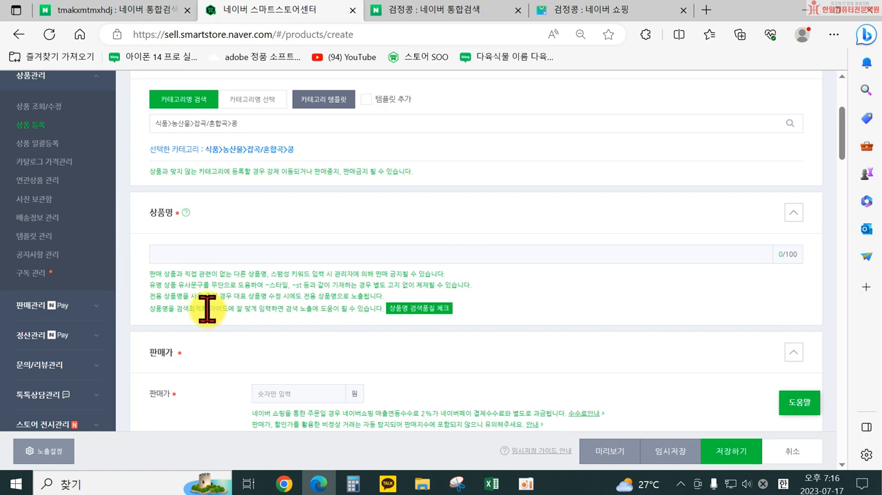
left_click(157, 255)
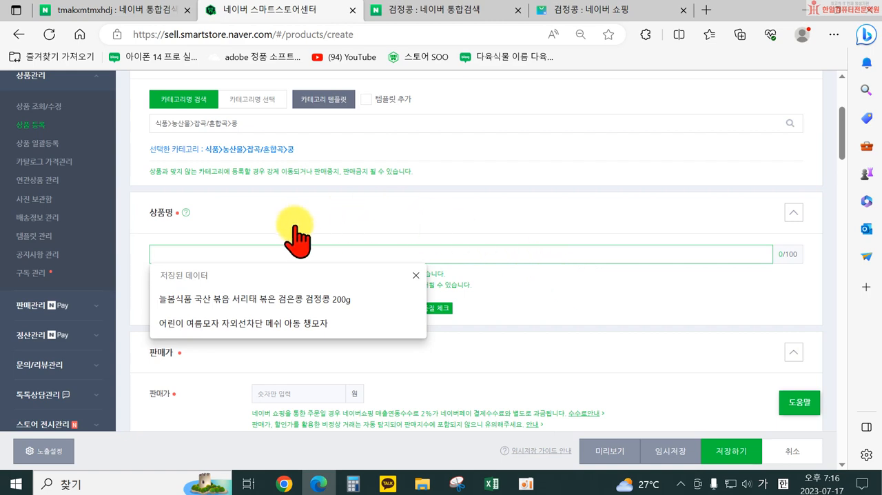
left_click(582, 11)
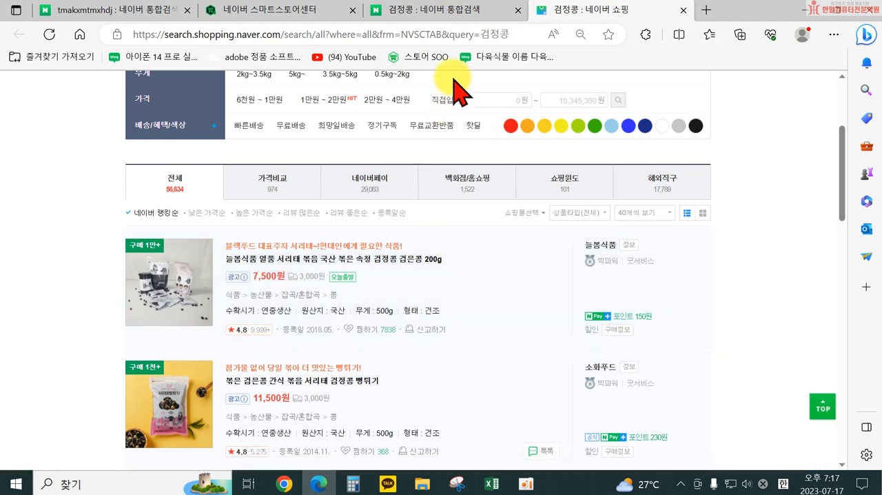
left_click(300, 10)
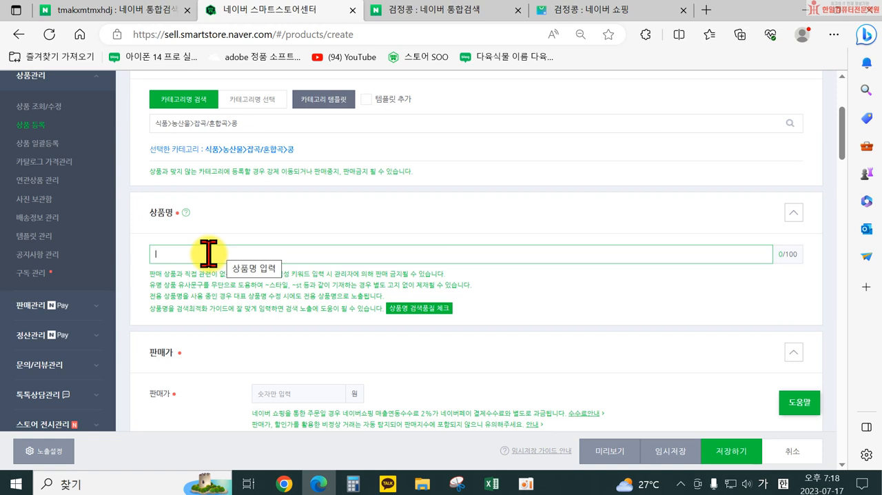
type("콩")
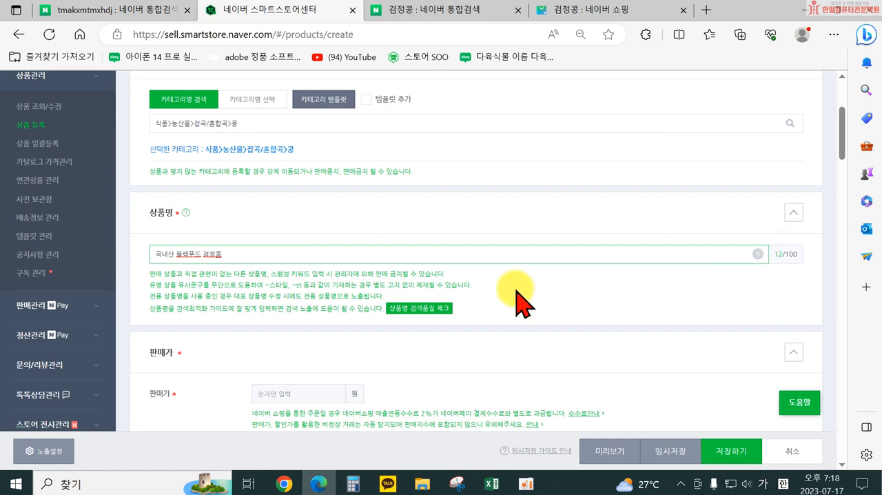
left_click(422, 313)
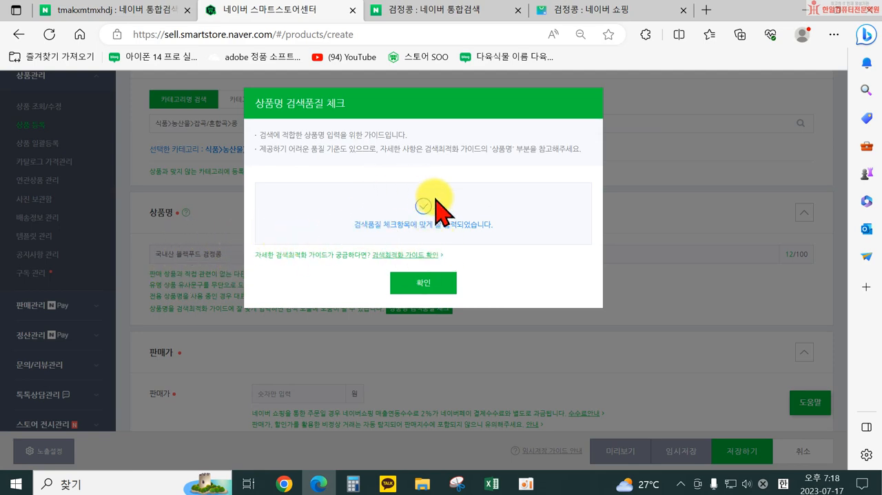
left_click(422, 283)
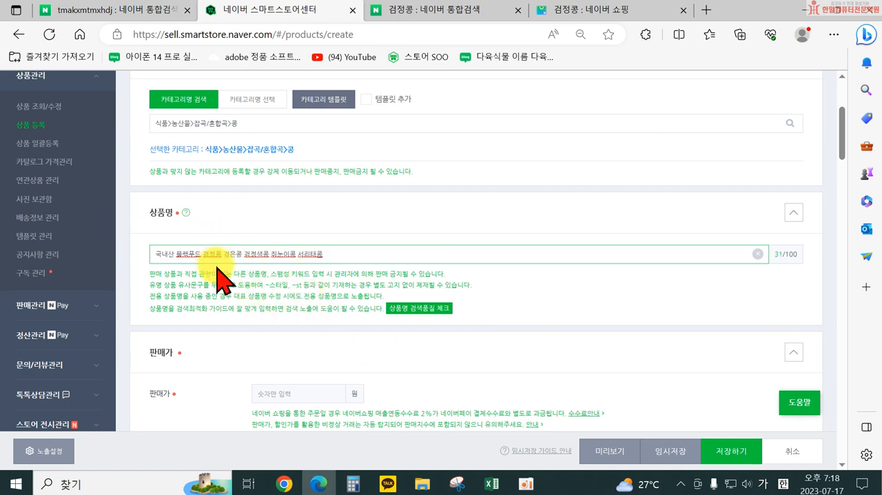
Step: Try the product name with extra synonyms such as 검은콩 and 서리태콩 in the search-quality check, and trim it back to 국내산 블랙푸드 검정콩
left_click(417, 310)
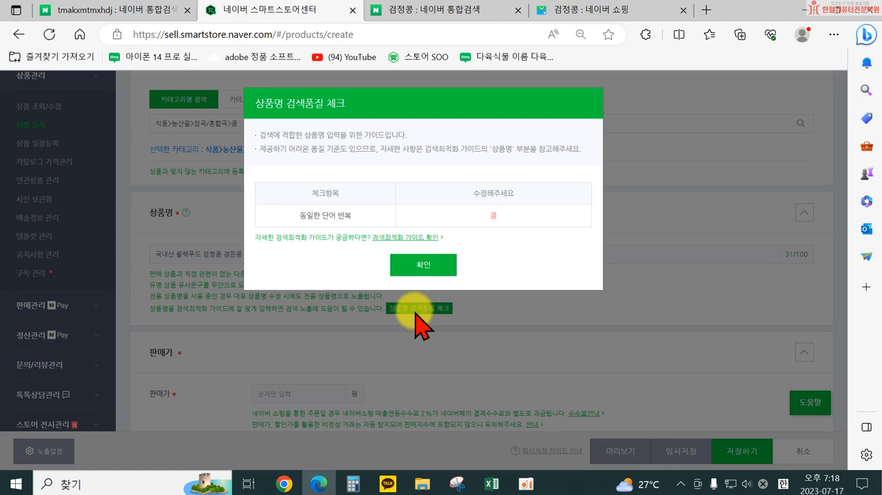
left_click(432, 263)
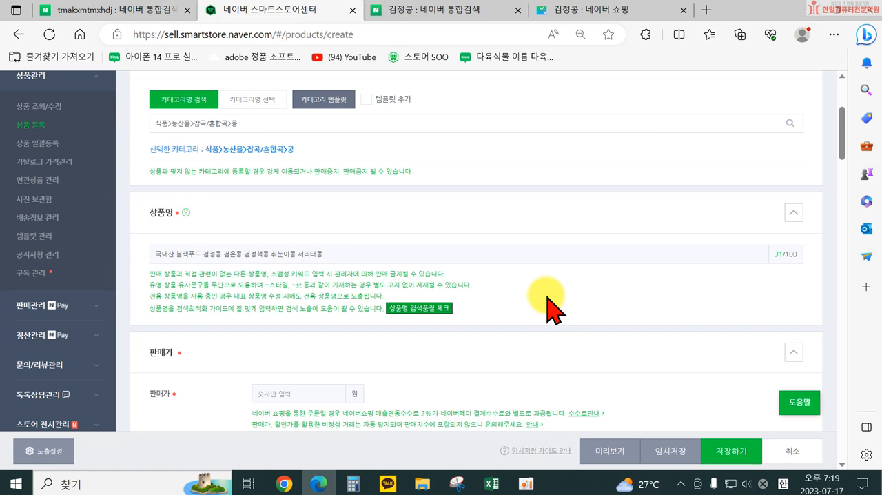
left_click_drag(262, 254, 336, 252)
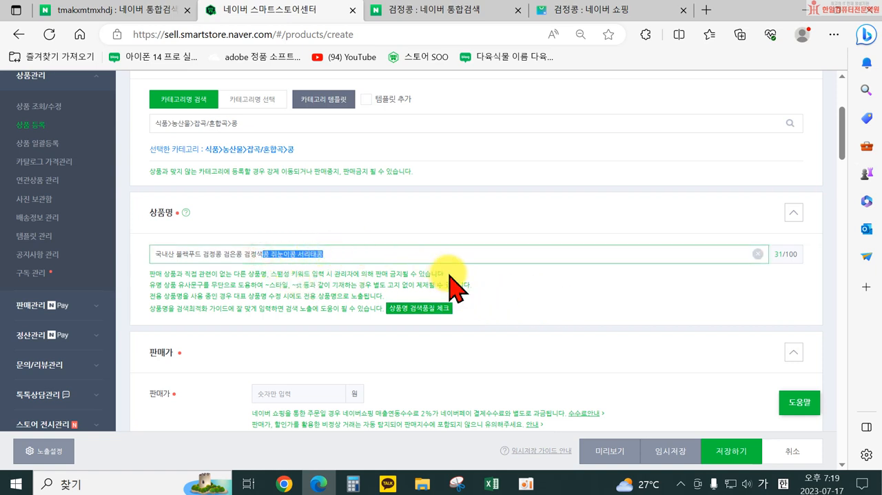
left_click(423, 311)
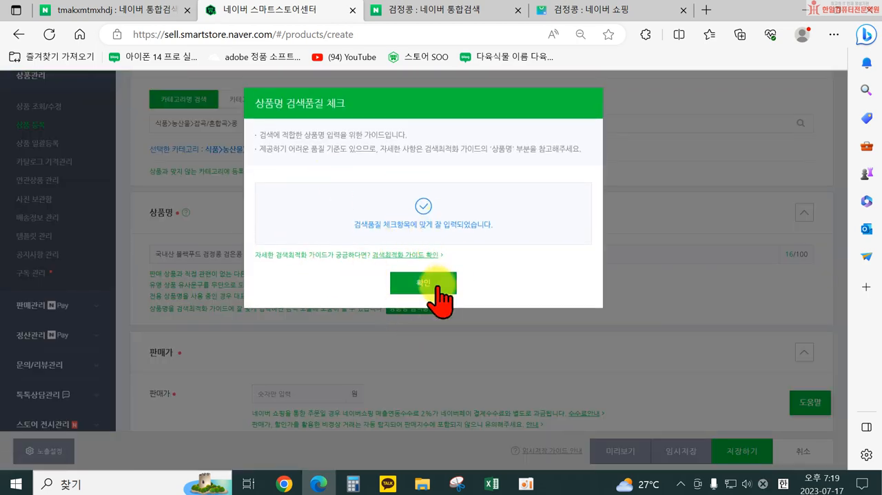
left_click(423, 283)
left_click_drag(245, 253, 222, 249)
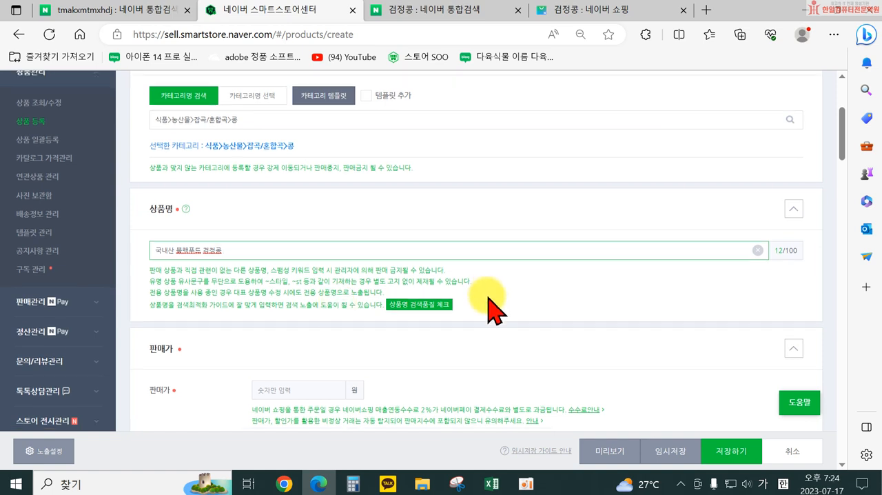
Step: Set the sale price (판매가) to 1,000,000원
scroll(291, 370, "down", 1)
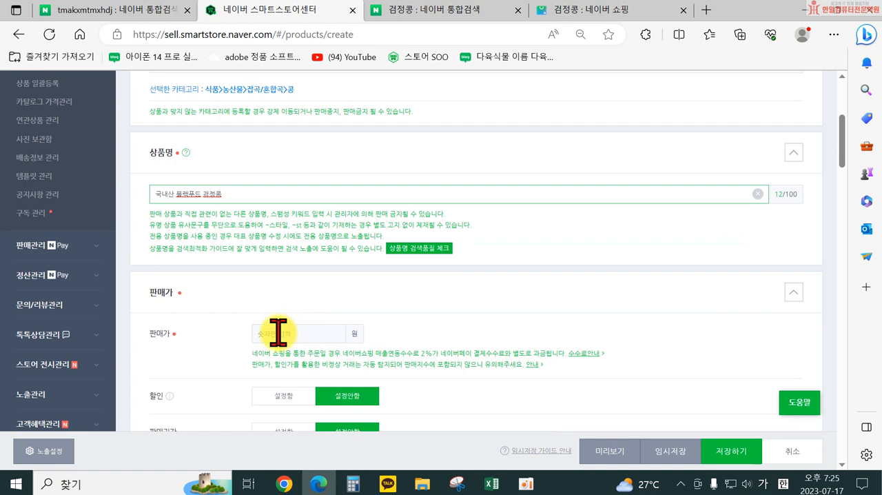
left_click(277, 333)
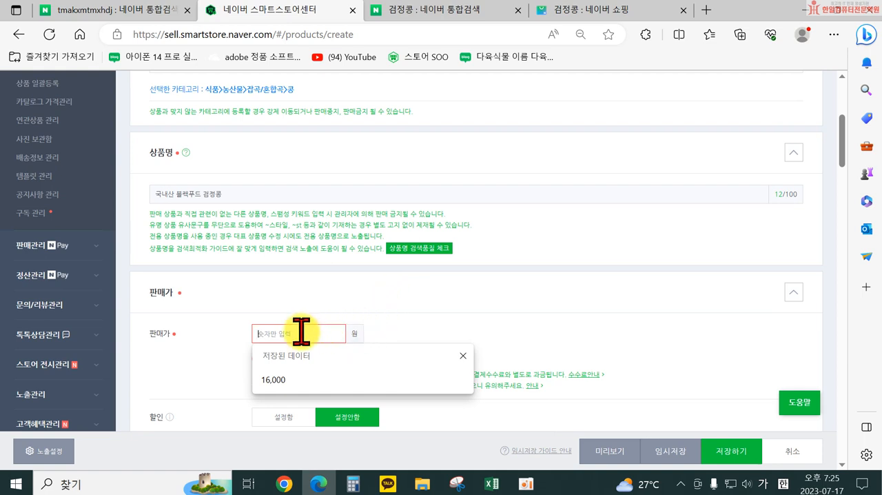
type("1000000")
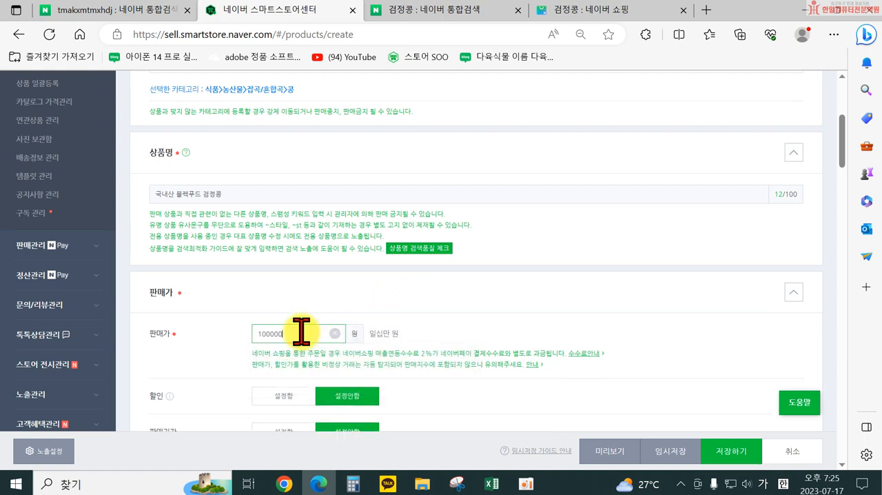
left_click(531, 327)
scroll(503, 355, "down", 3)
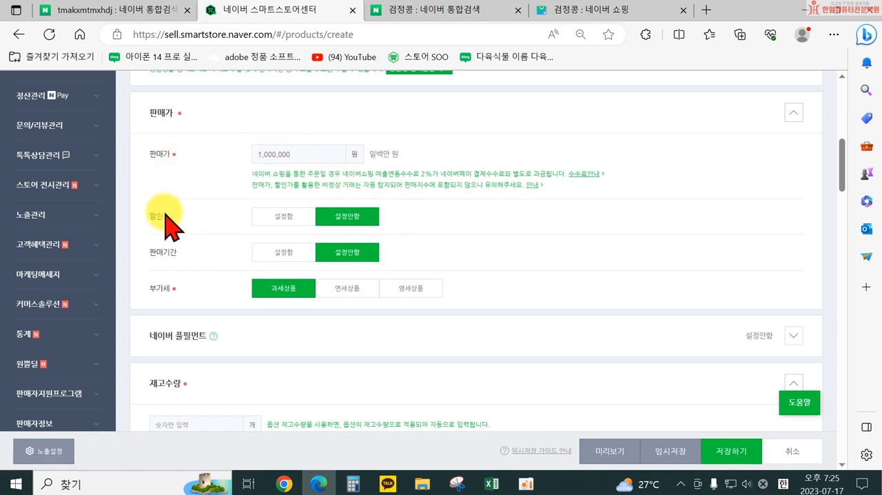
Step: Reopen the 검정콩 shopping results and open the 소화푸드 roasted black bean listing to examine how its discounted price is displayed
left_click(487, 11)
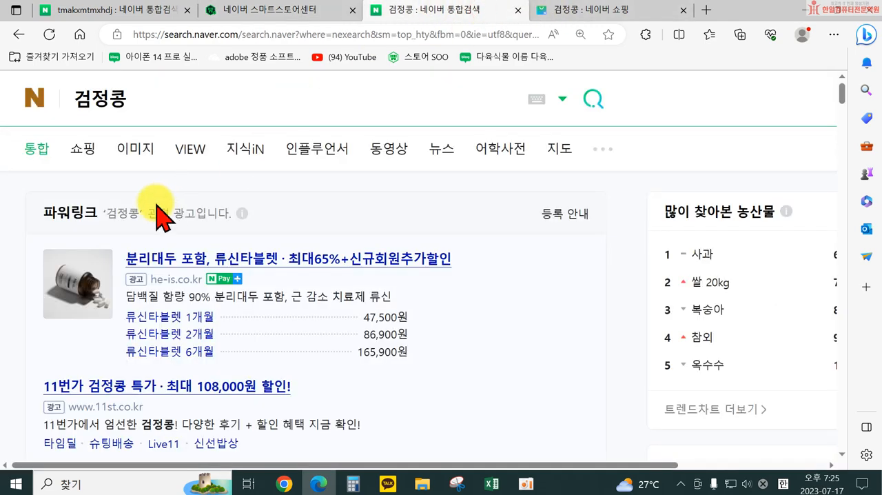
left_click(80, 146)
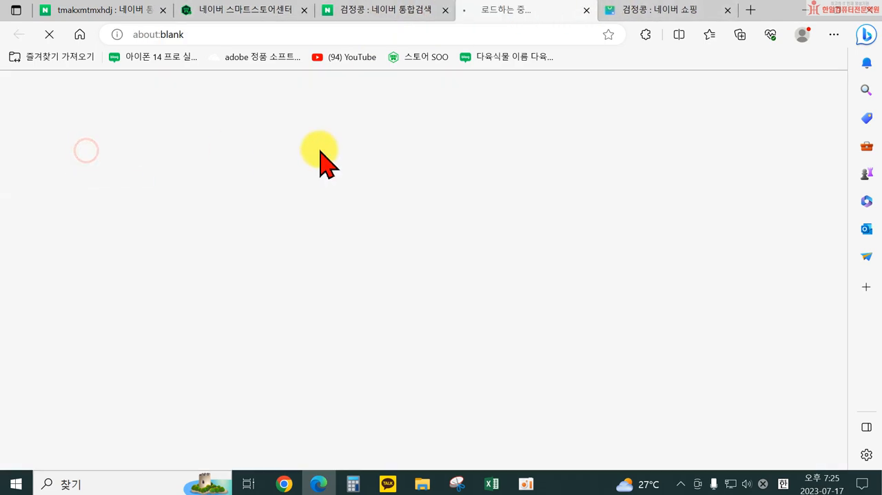
scroll(664, 252, "down", 5)
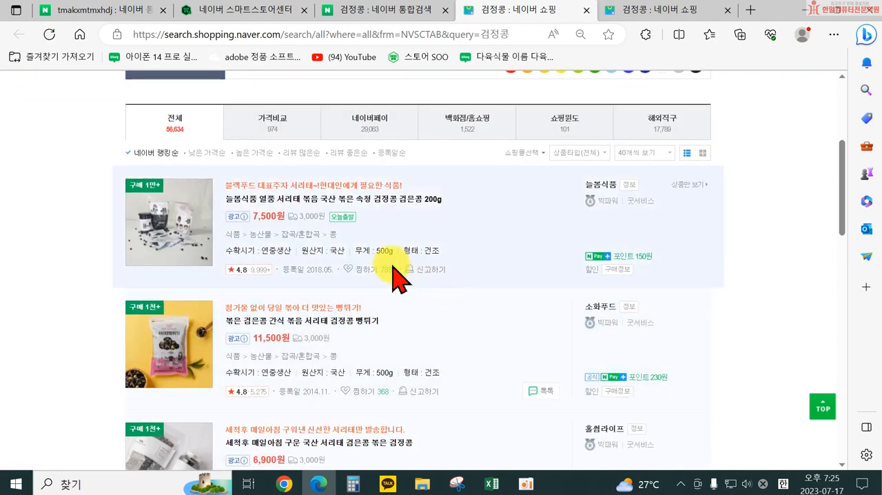
left_click(293, 321)
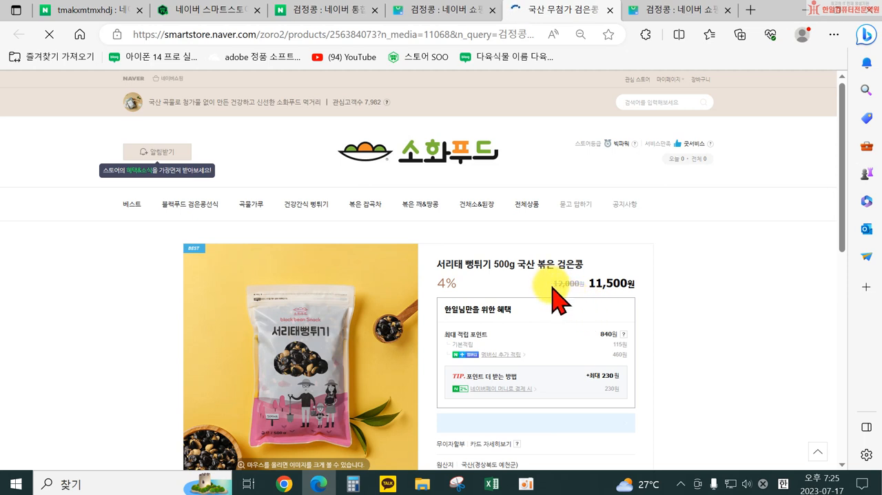
Step: Examine the 소화푸드 listing's discounted price and open the 늘봄식품 roasted black bean 200g listing from the 검정콩 shopping results
left_click_drag(553, 283, 628, 285)
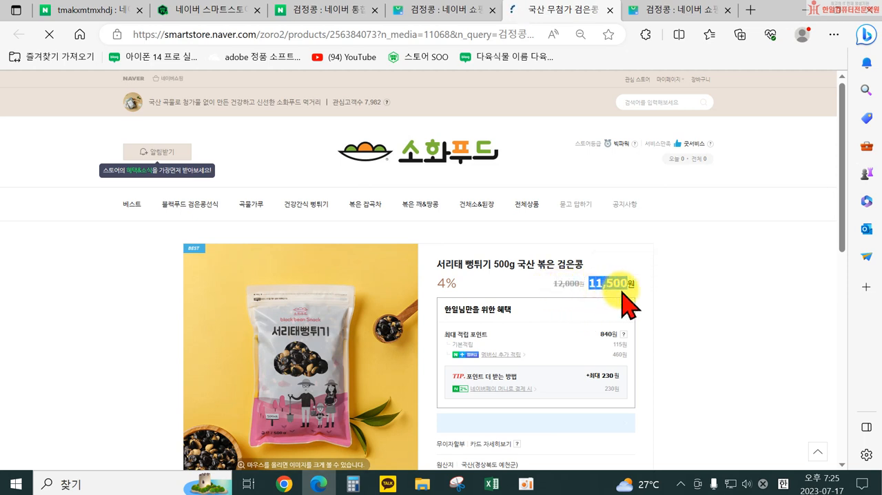
left_click(729, 303)
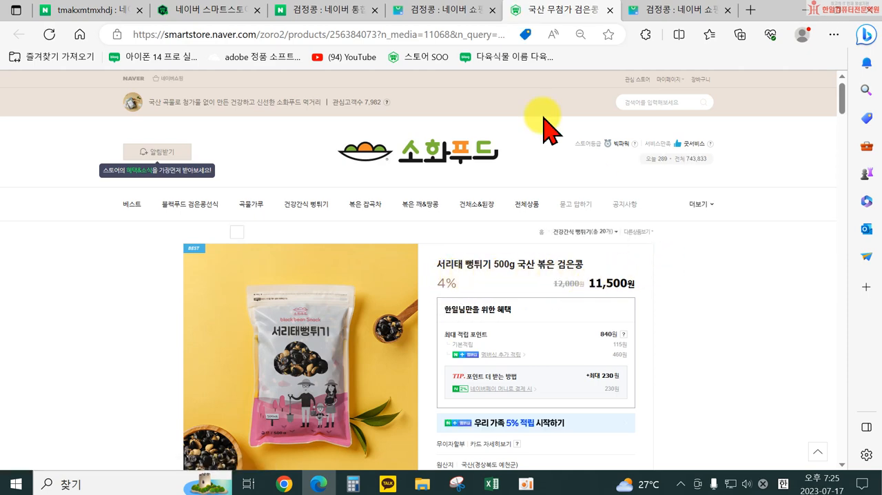
left_click(408, 16)
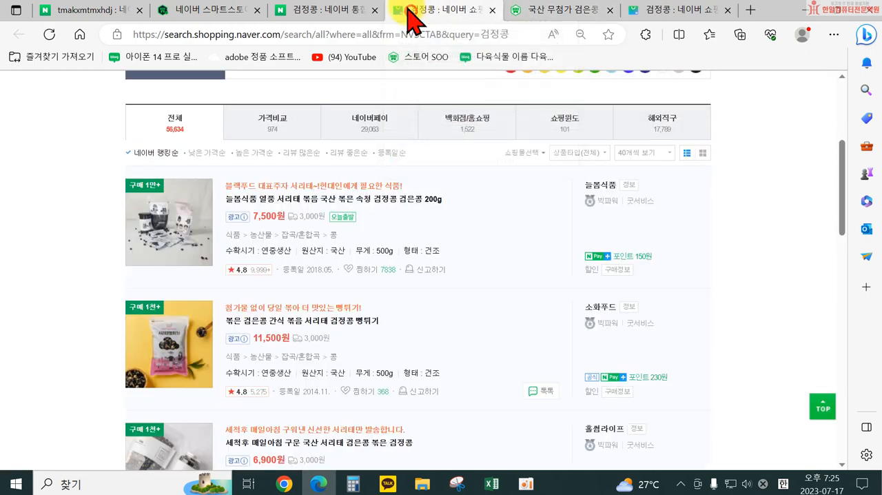
left_click(282, 201)
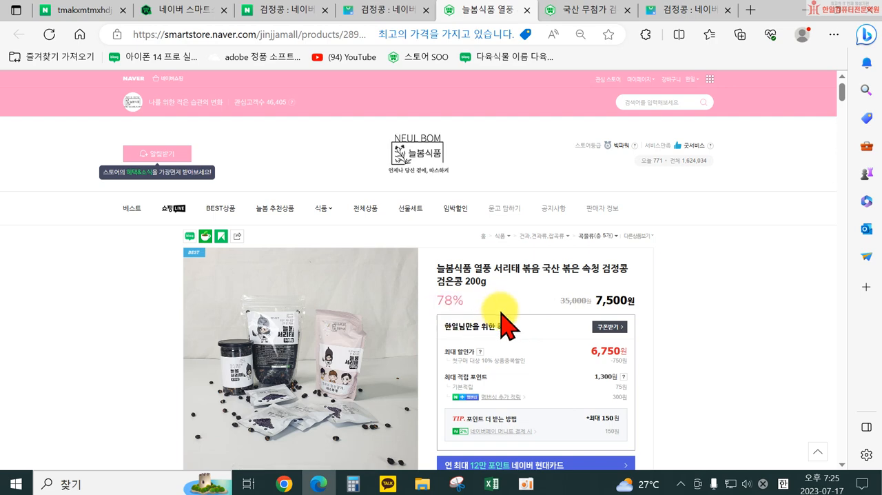
Step: Return to the 검정콩 shopping results and open the 아침농산잡곡 국산 서리태 2kg listing
left_click(378, 11)
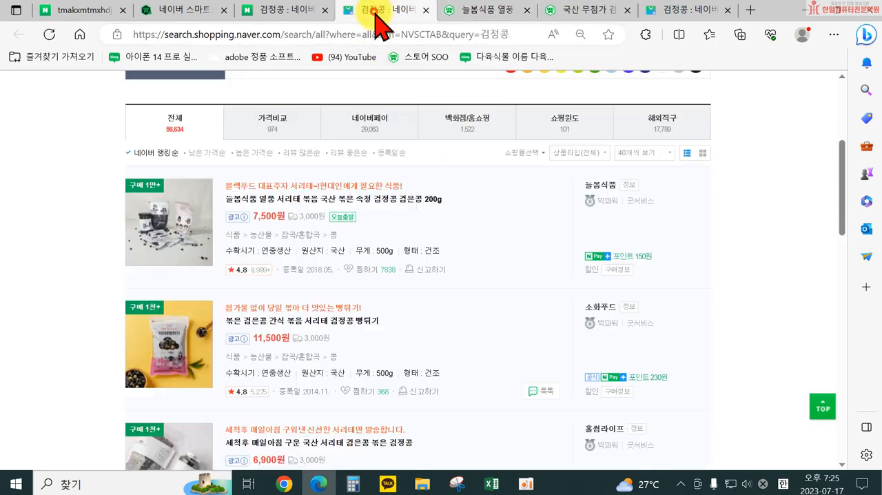
scroll(299, 330, "down", 3)
scroll(301, 333, "down", 2)
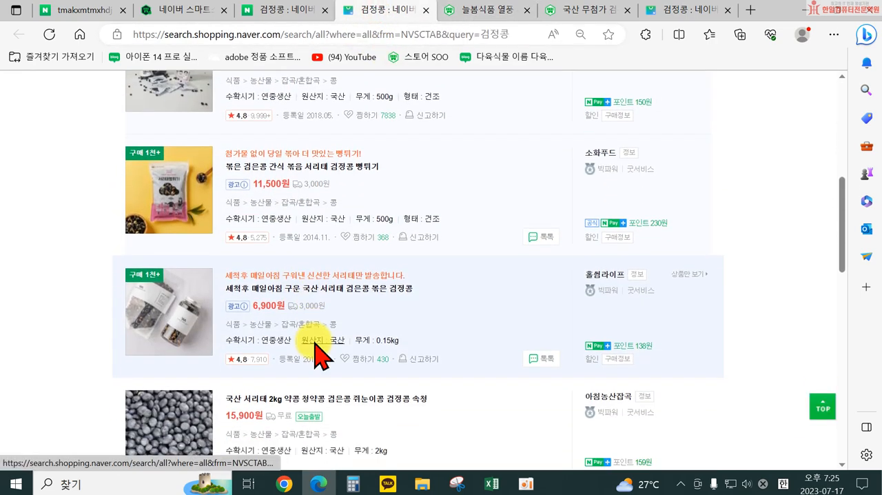
left_click(296, 319)
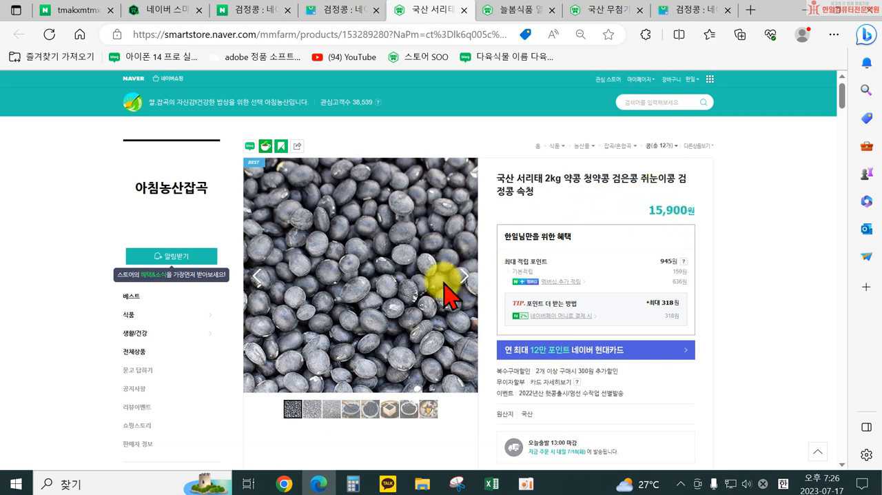
Step: Compare the discounted prices on the 늘봄식품 and 소화푸드 listings and review the 소화푸드 delivery and add-on purchase section
left_click(513, 17)
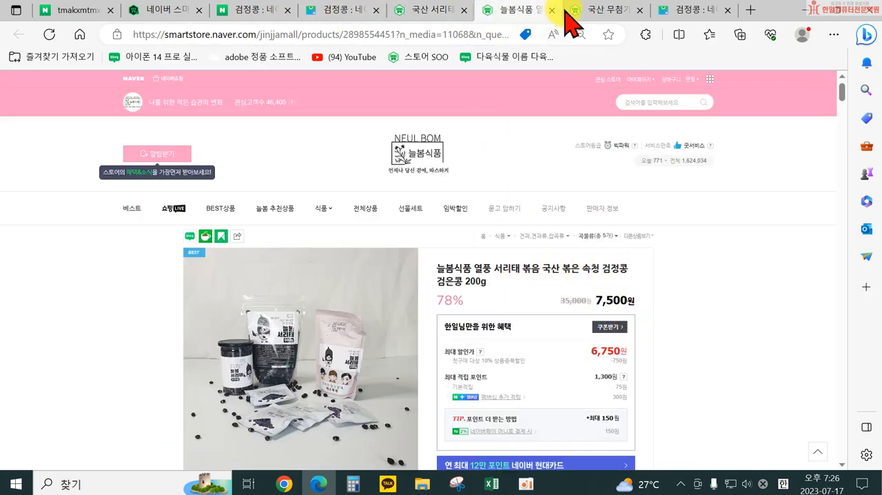
left_click(589, 9)
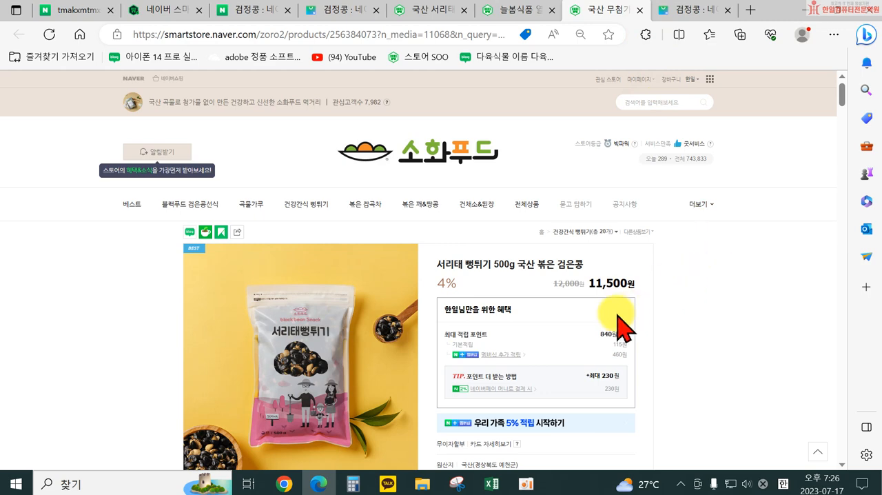
scroll(622, 296, "down", 1)
scroll(571, 279, "down", 3)
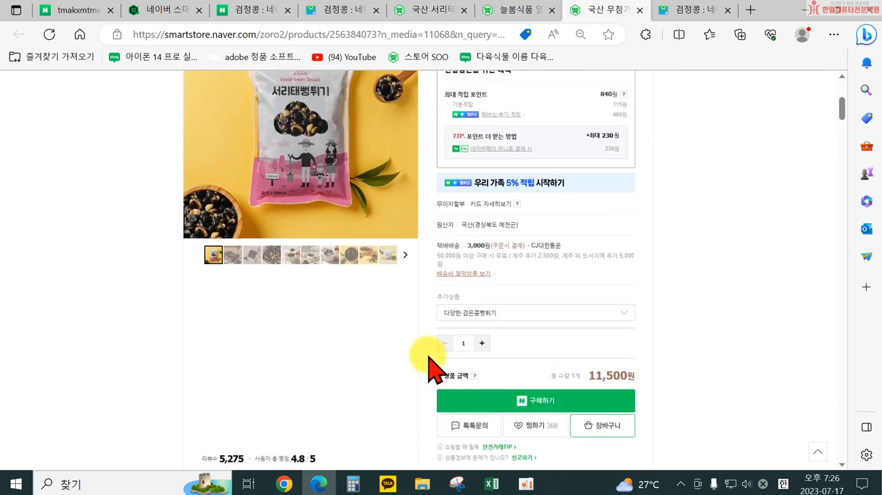
scroll(537, 331, "up", 3)
Step: Review the 상품선택 options of the 늘봄식품 listing against its discounted price
left_click(517, 10)
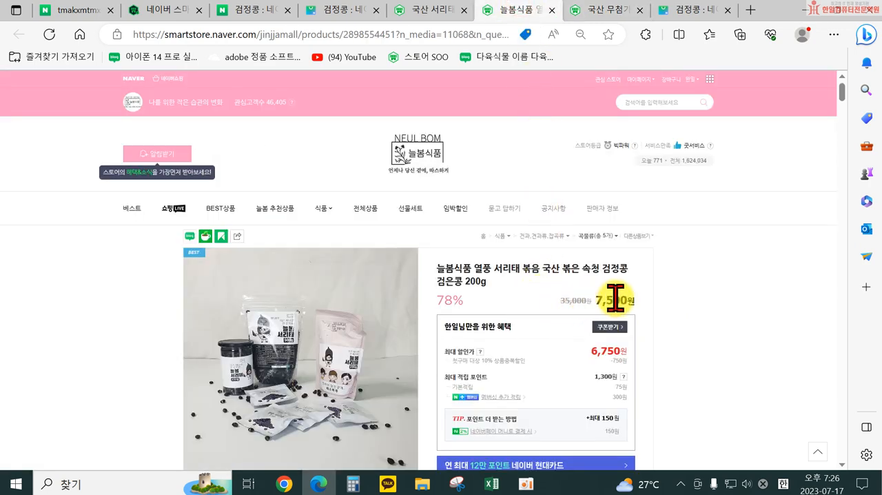
scroll(641, 303, "down", 3)
scroll(561, 372, "down", 2)
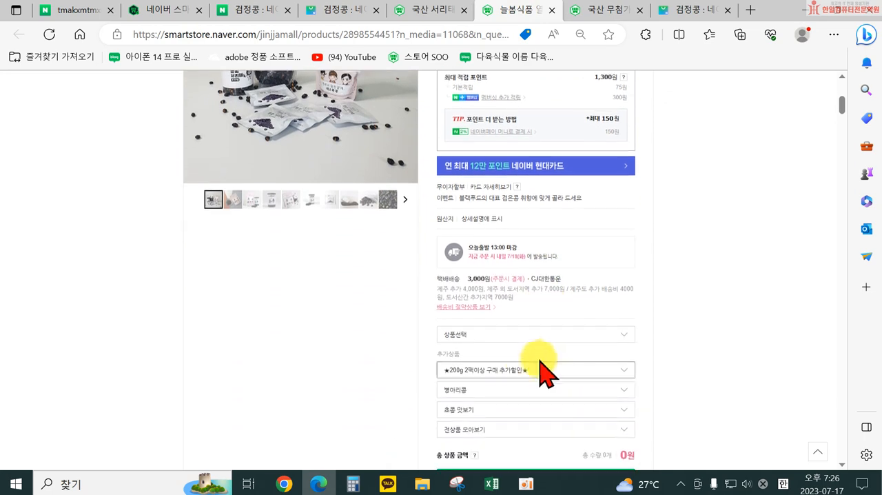
left_click(503, 336)
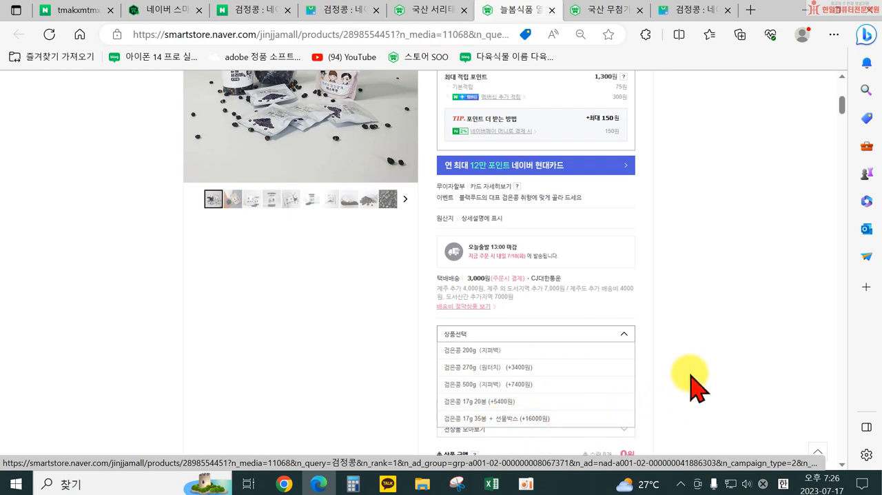
scroll(689, 383, "up", 5)
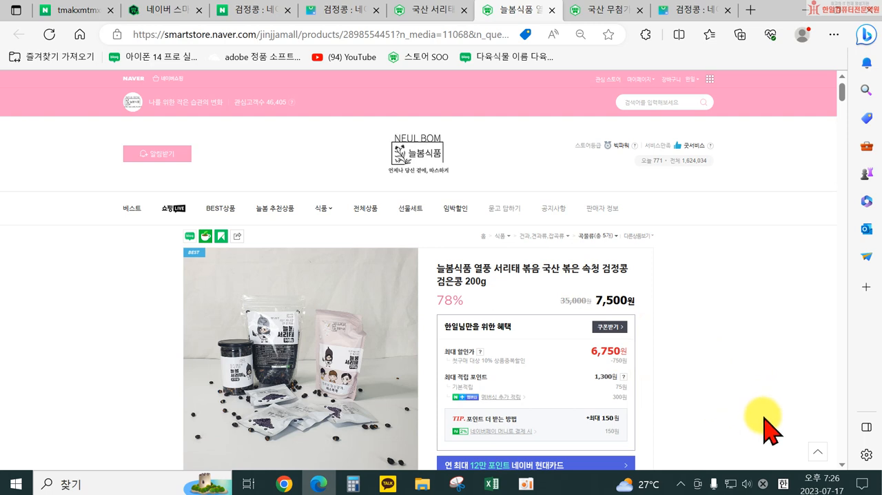
left_click(597, 301)
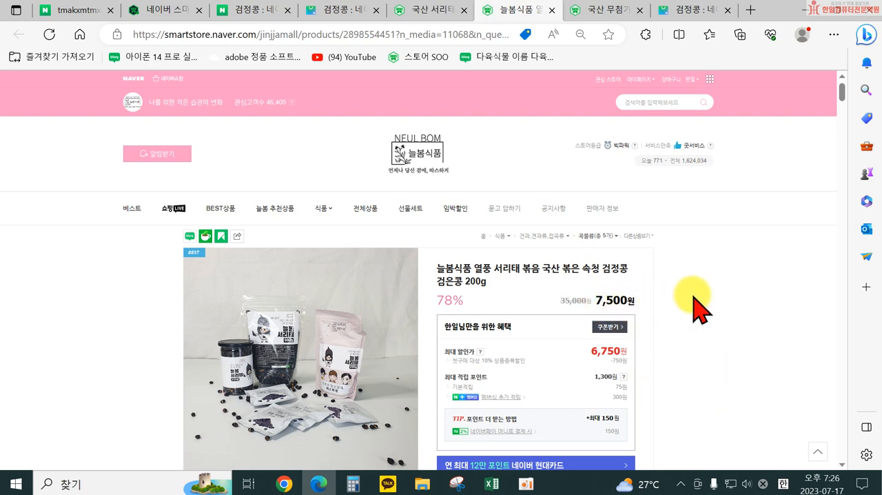
left_click(360, 482)
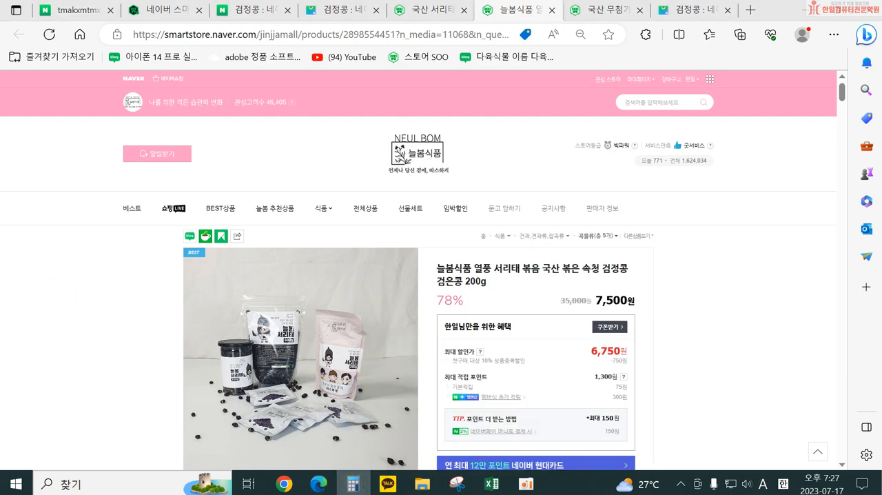
left_click(246, 285)
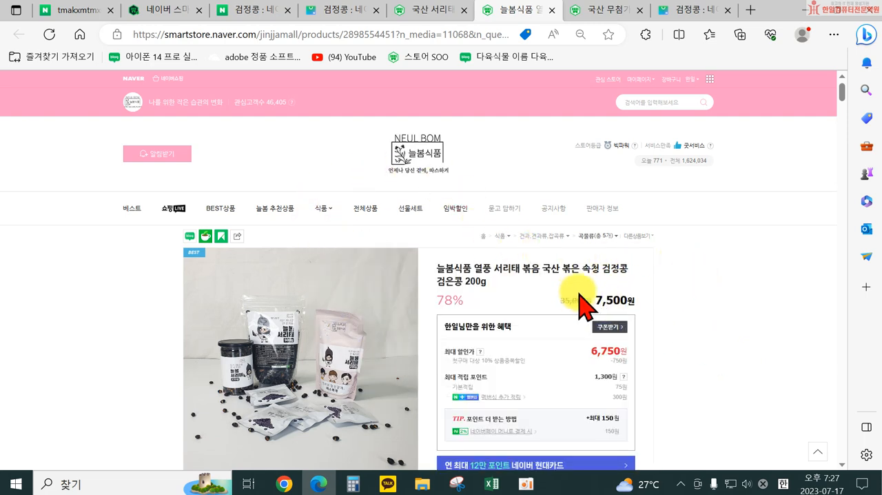
Step: Compare the ★200g 2팩이상 구매 추가할인★ add-on choices with the 상품선택 options in the 늘봄식품 listing
scroll(658, 310, "down", 8)
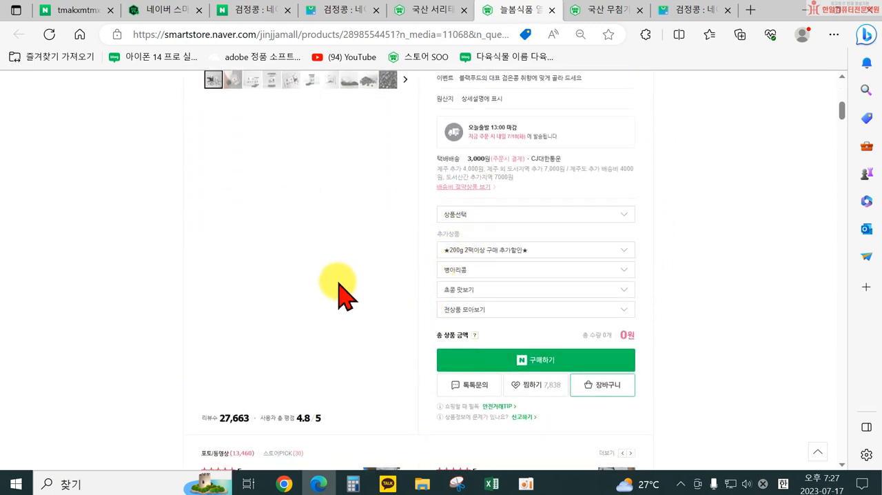
left_click(526, 248)
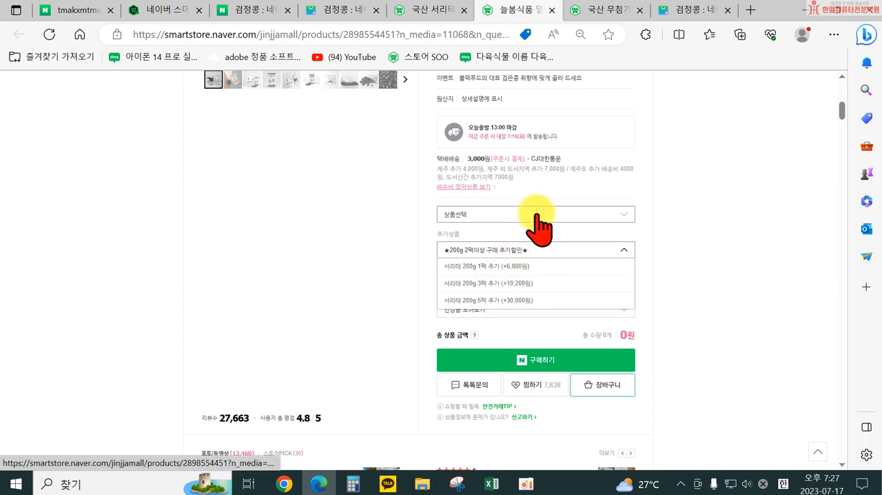
left_click(534, 215)
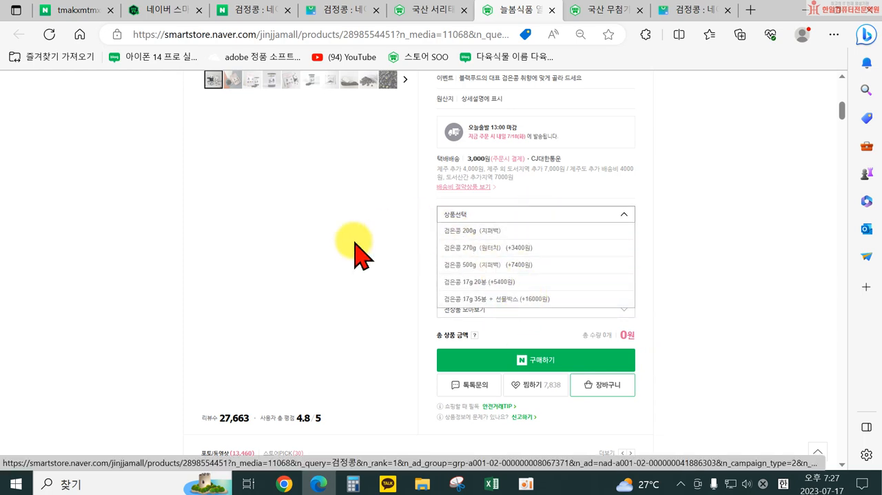
left_click(332, 250)
left_click(510, 252)
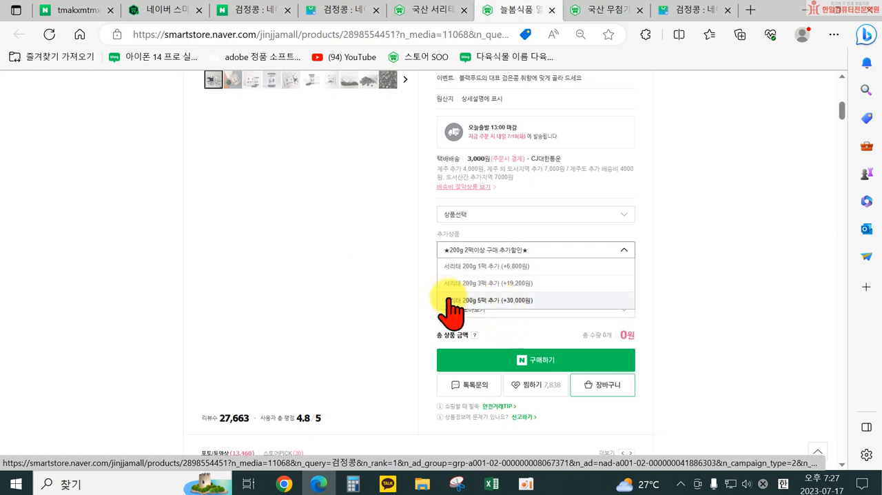
left_click(347, 295)
scroll(406, 313, "up", 2)
scroll(659, 314, "up", 4)
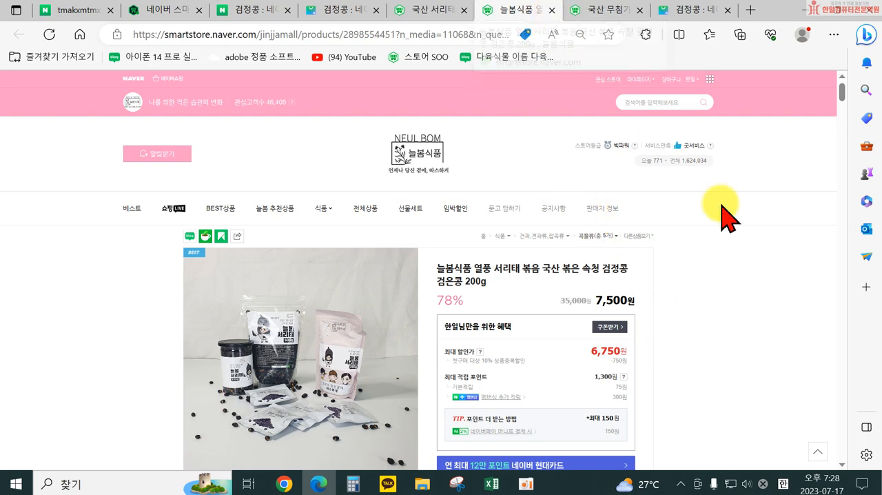
Step: Close the 늘봄식품, 소화푸드 and 아침농산잡곡 listings and return to the SmartStore product registration form
scroll(601, 384, "down", 3)
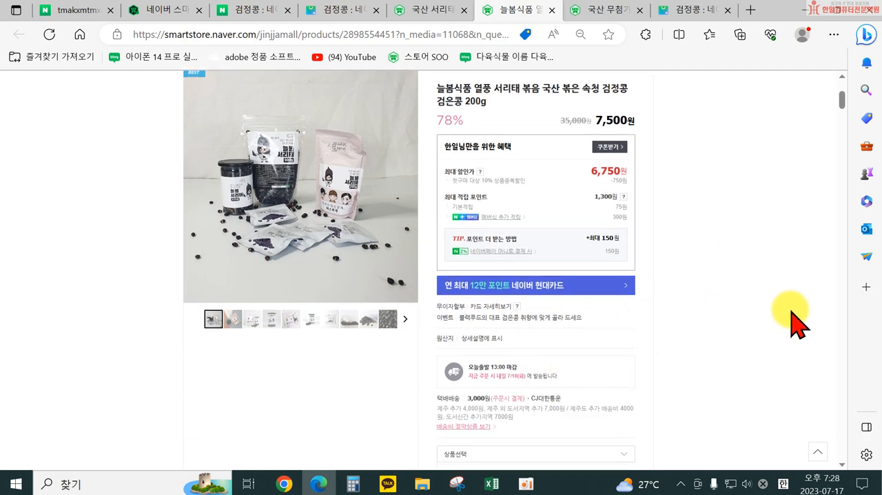
left_click(552, 9)
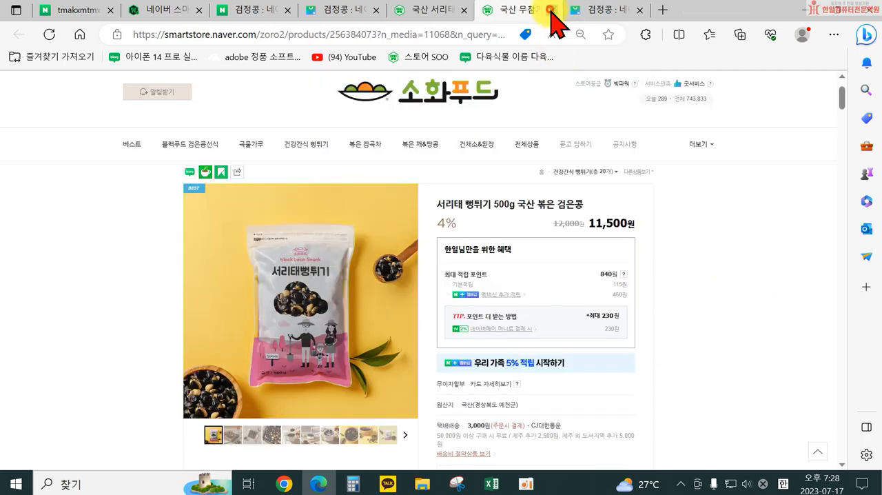
left_click(551, 10)
left_click(413, 11)
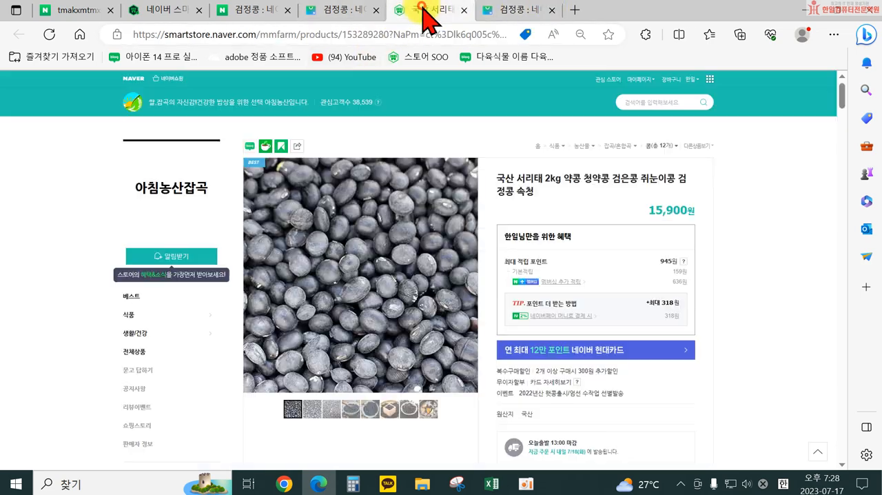
left_click(146, 10)
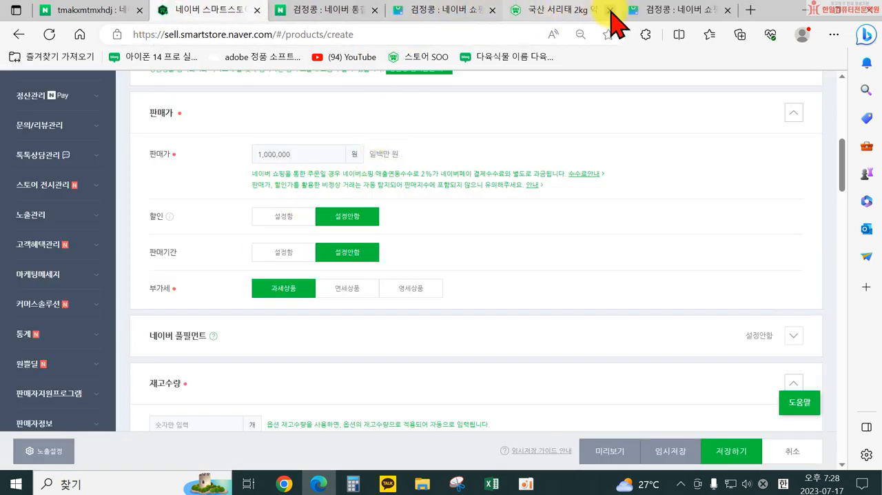
left_click(609, 10)
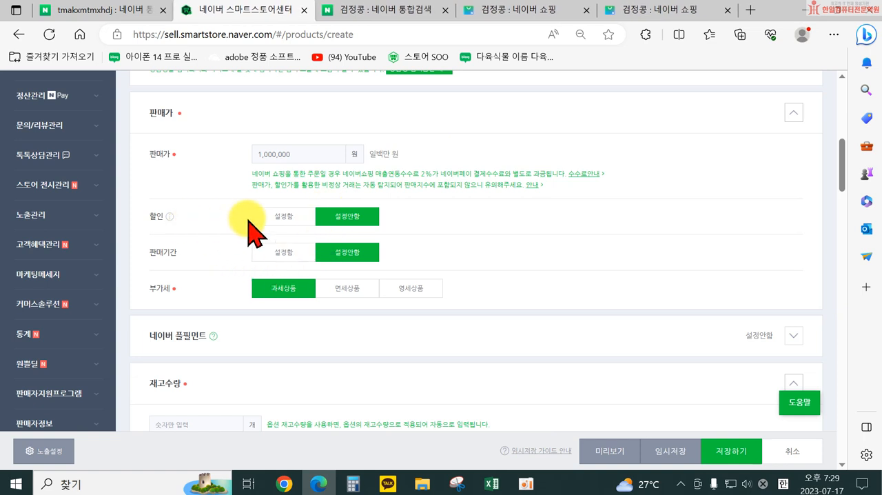
Step: Enable the discount (할인) for the product, apply 전체 할인, and set the discount amount to 1,000원
left_click(284, 216)
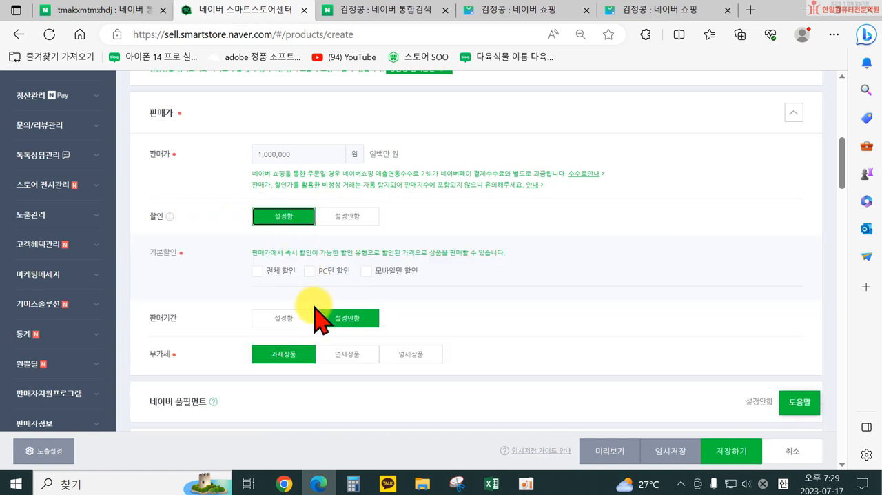
left_click(257, 271)
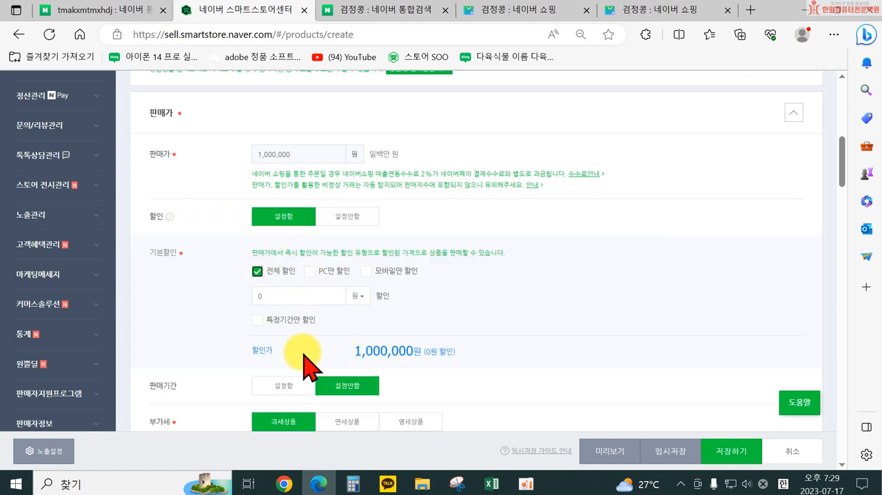
scroll(303, 362, "down", 1)
left_click(277, 234)
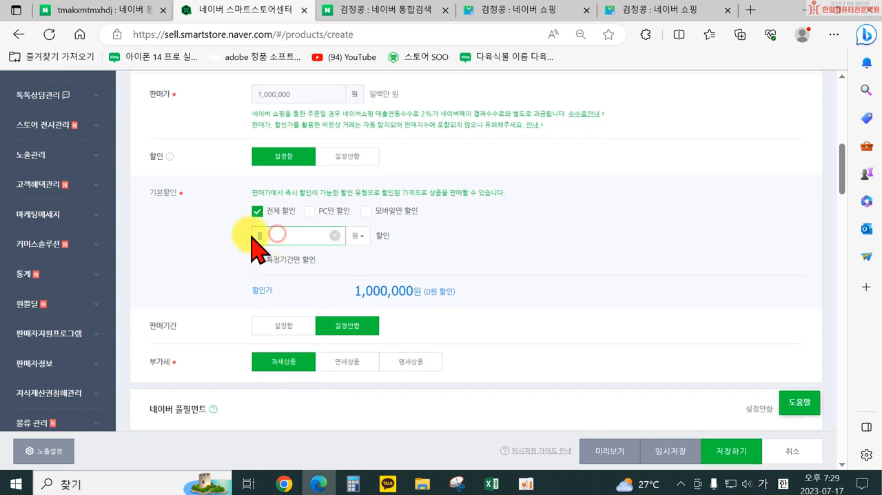
left_click(359, 238)
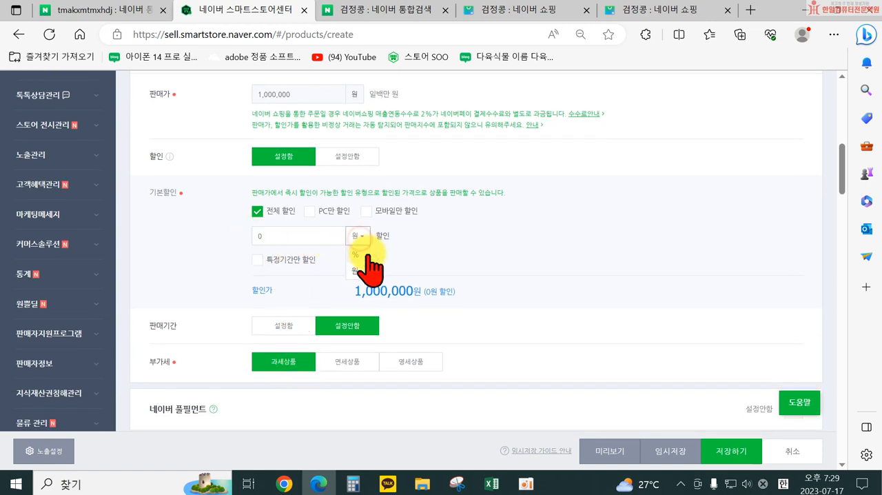
left_click(310, 235)
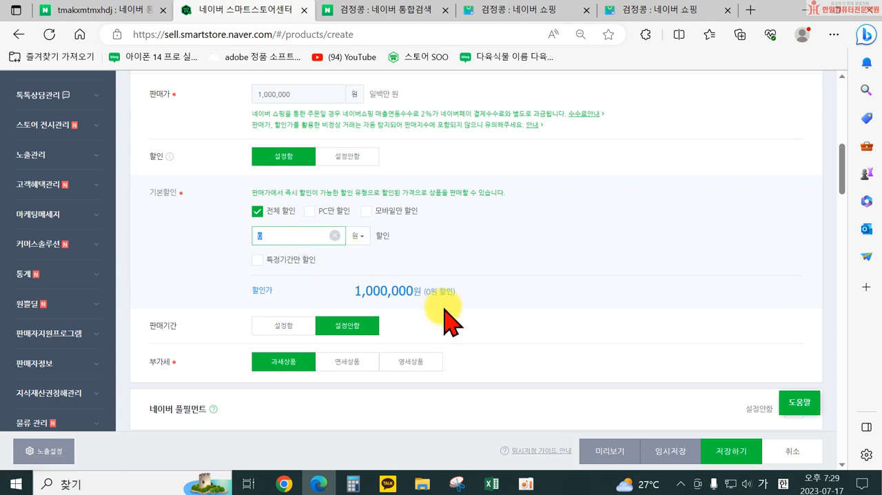
type("100")
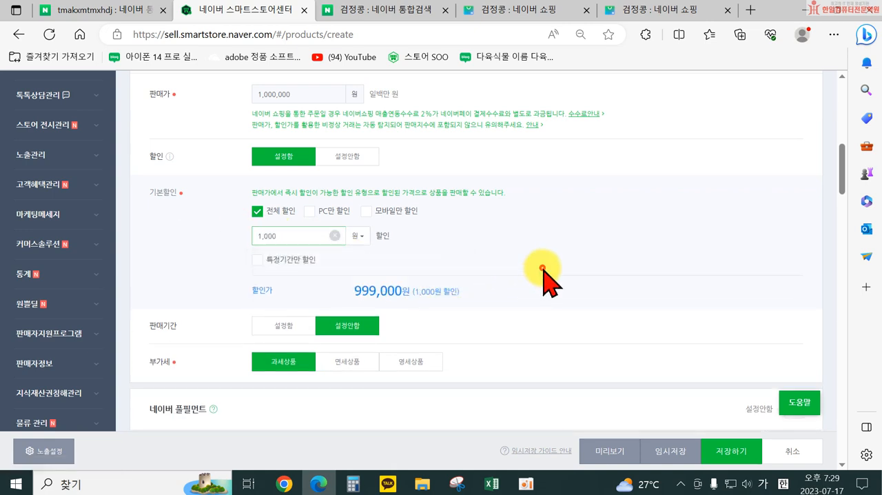
left_click(541, 272)
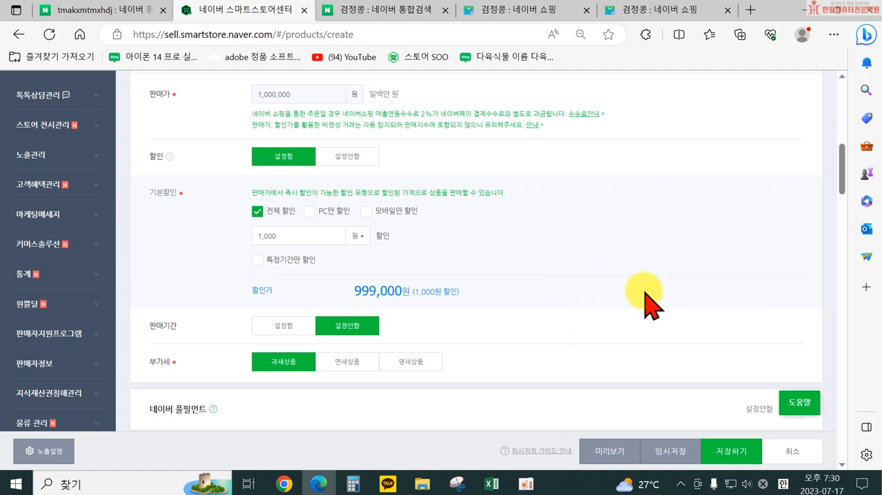
scroll(523, 289, "up", 1)
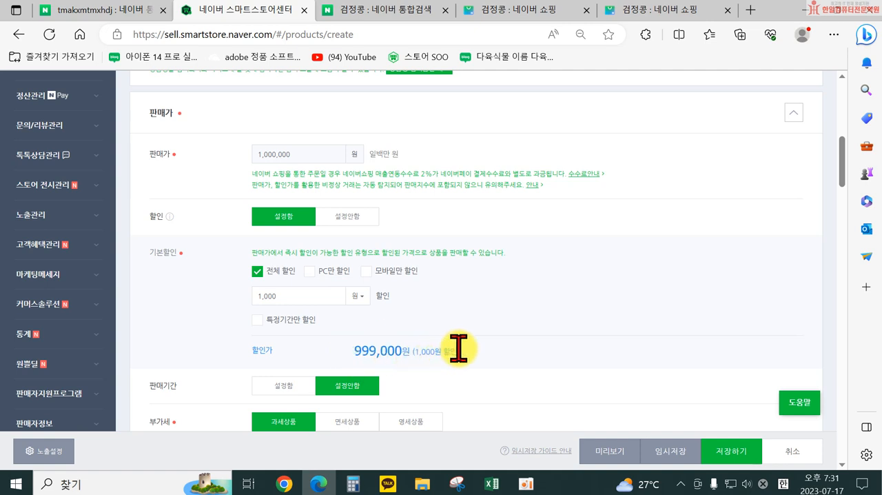
Step: Open the 소화푸드 black bean listing from the shopping results and compare its original and discounted prices with the form's 판매가 and 할인가
left_click_drag(354, 349, 404, 350)
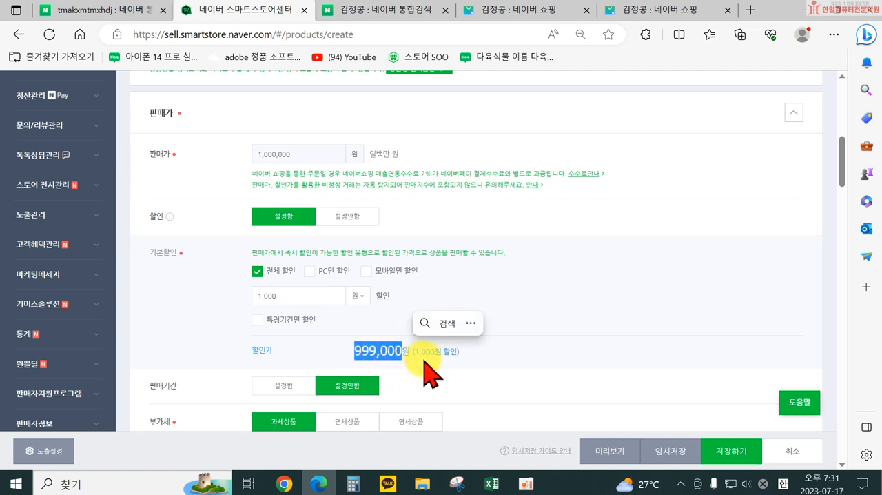
left_click(516, 358)
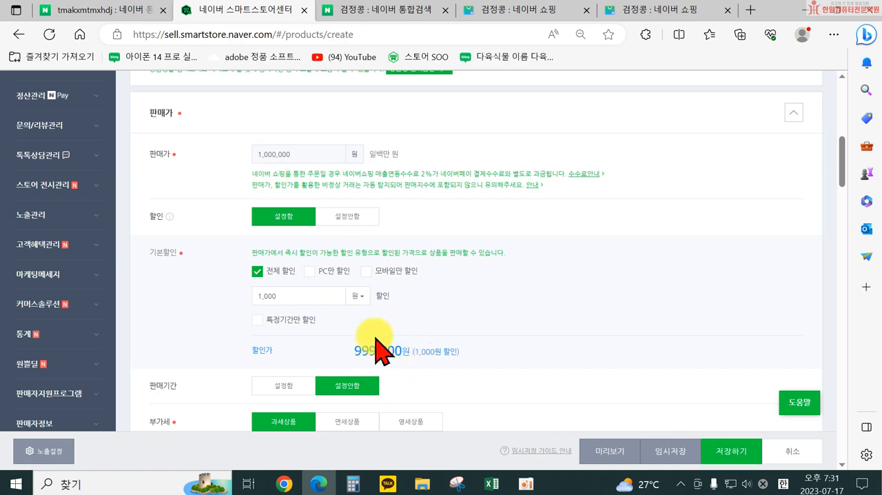
left_click(516, 9)
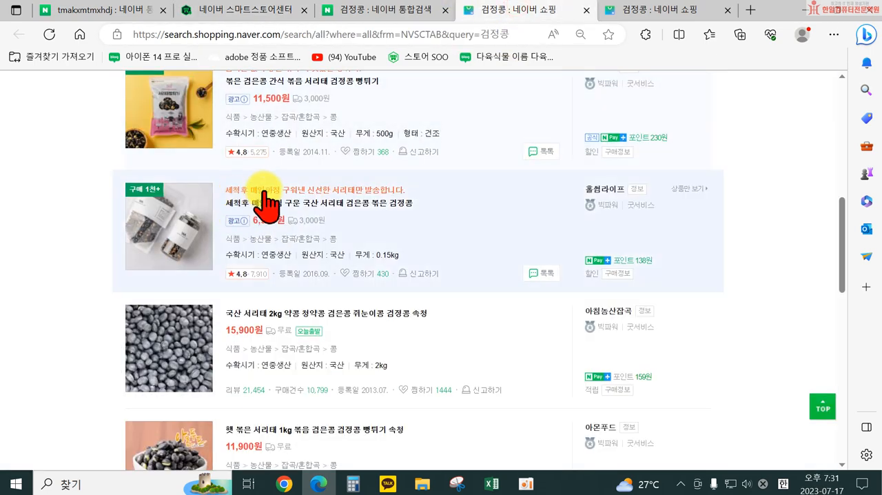
scroll(324, 200, "up", 2)
left_click(290, 197)
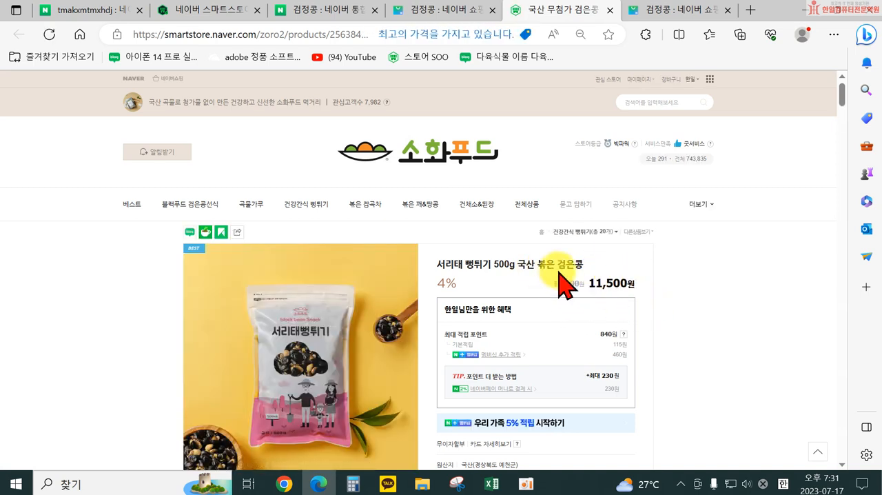
left_click(238, 11)
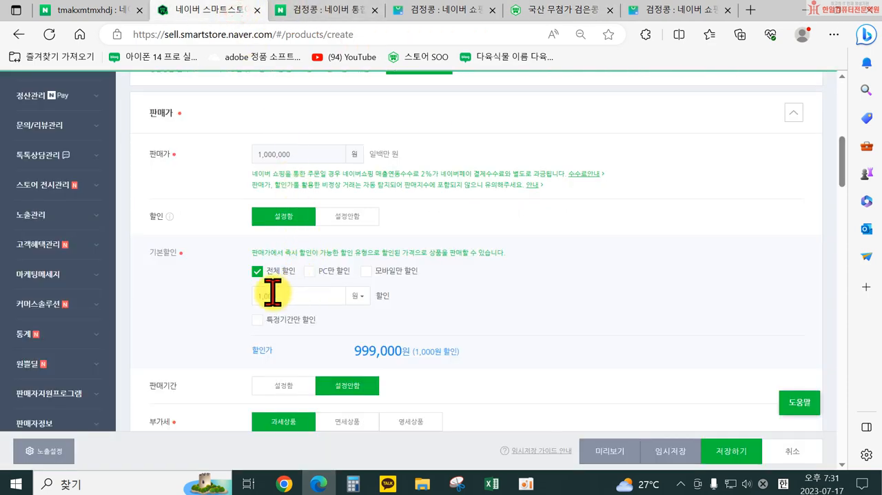
left_click(563, 11)
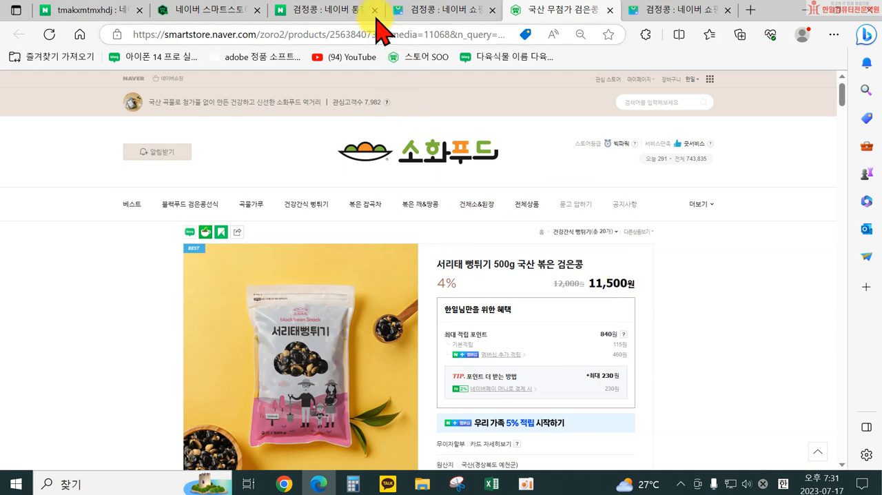
left_click(428, 10)
left_click(222, 11)
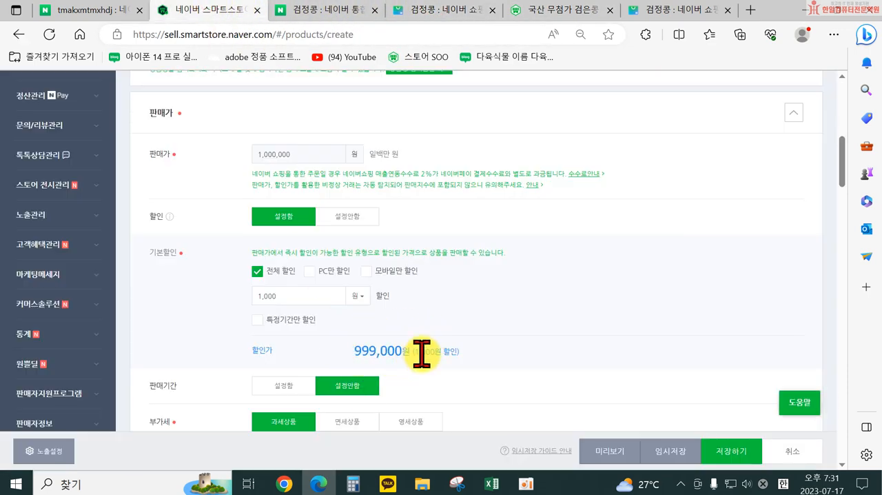
Step: Review how the 판매가, 기본할인 and 할인가 values relate in the product registration form
scroll(562, 318, "down", 2)
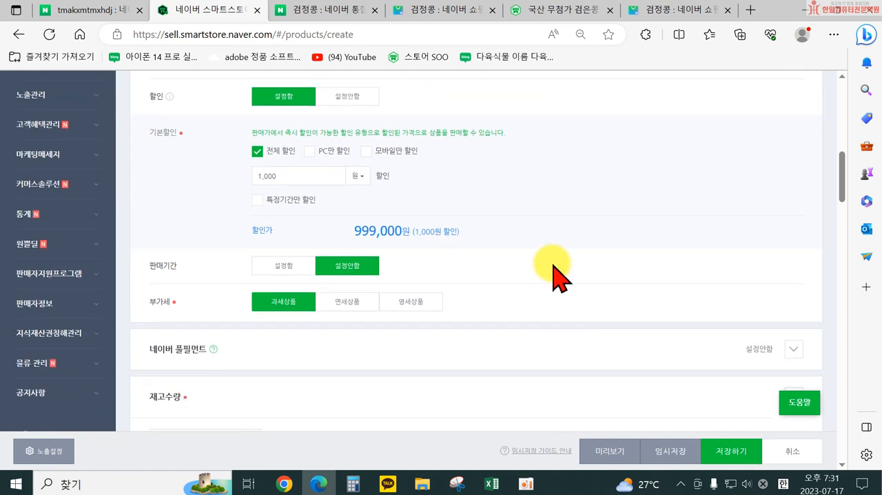
scroll(555, 275, "up", 1)
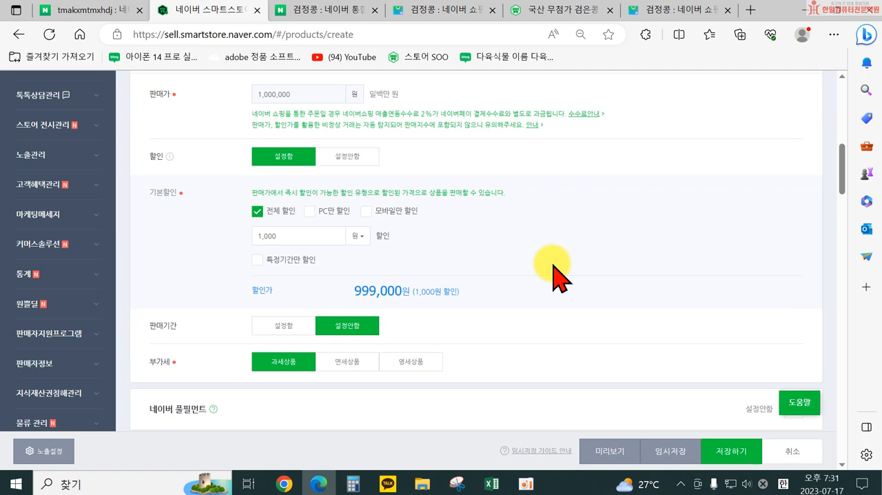
scroll(554, 276, "up", 1)
scroll(544, 276, "up", 1)
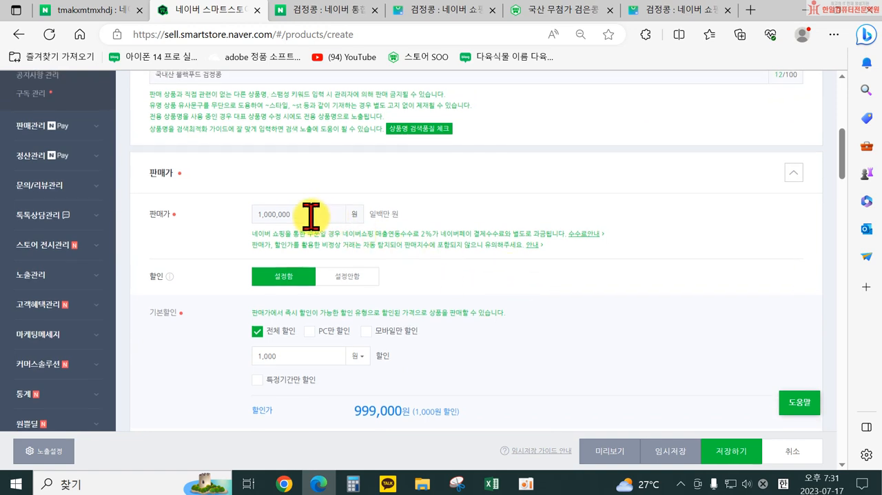
left_click(311, 216)
left_click_drag(310, 216, 251, 212)
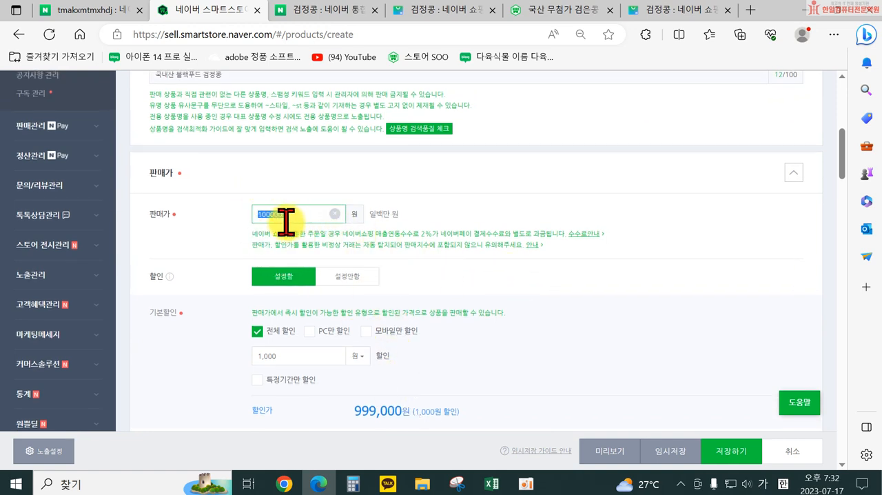
scroll(393, 365, "down", 2)
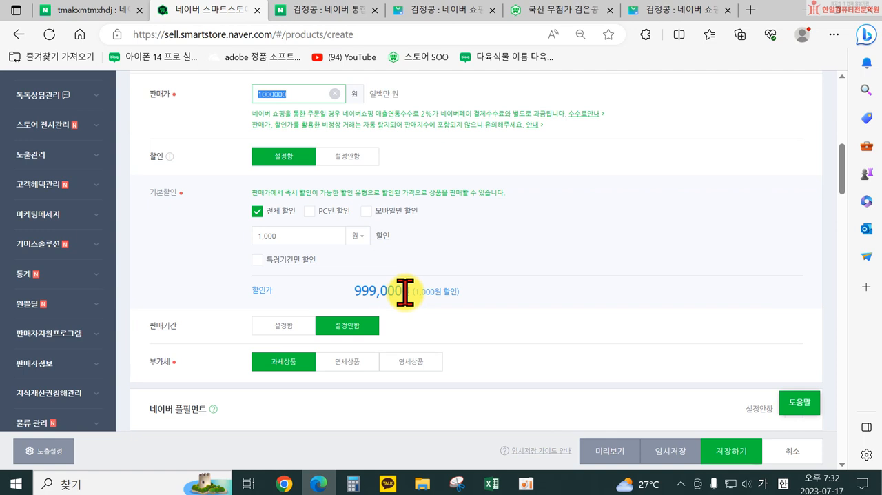
Step: Open the 늘봄식품 listing from the 검정콩 shopping results and examine its original and discounted prices
left_click(522, 12)
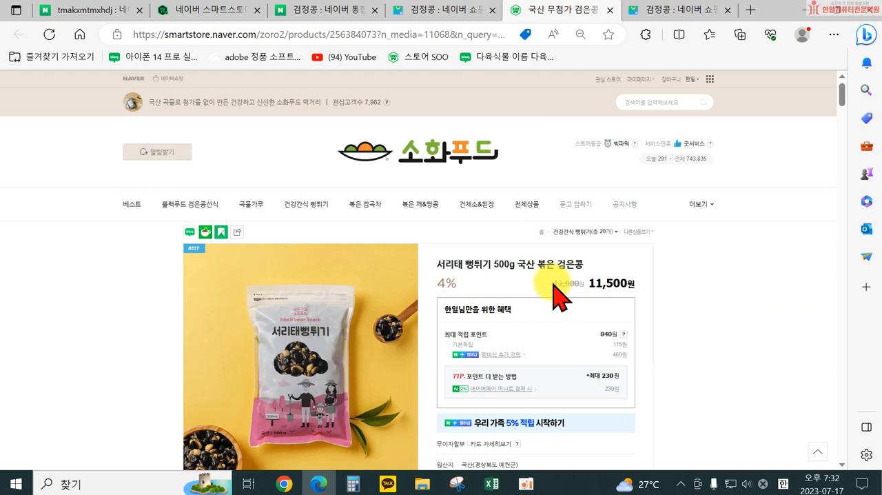
left_click(455, 14)
left_click(541, 14)
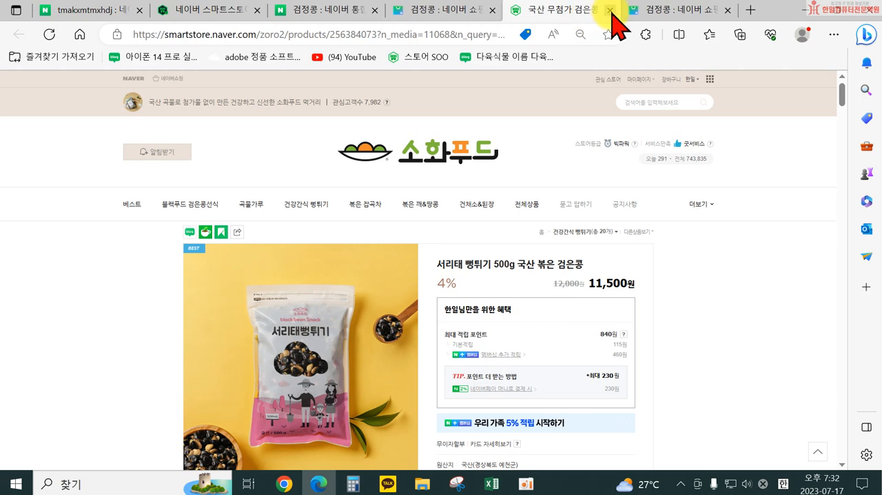
left_click(441, 18)
scroll(331, 234, "up", 2)
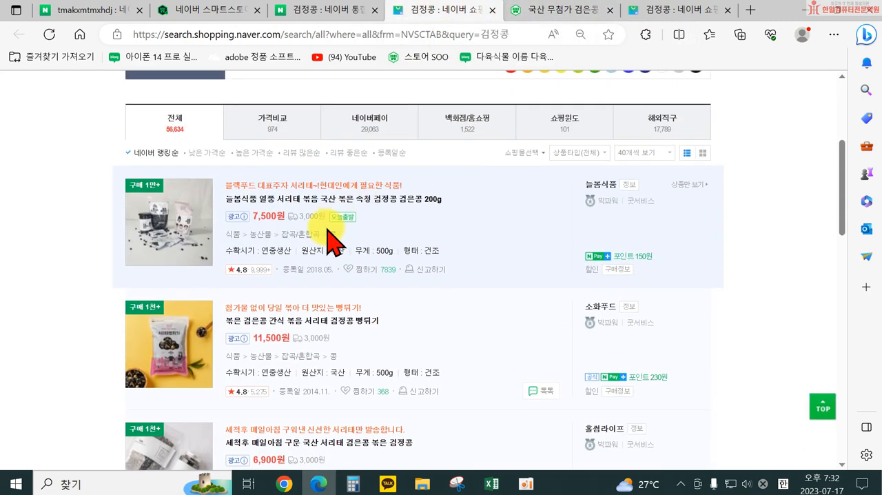
left_click(311, 200)
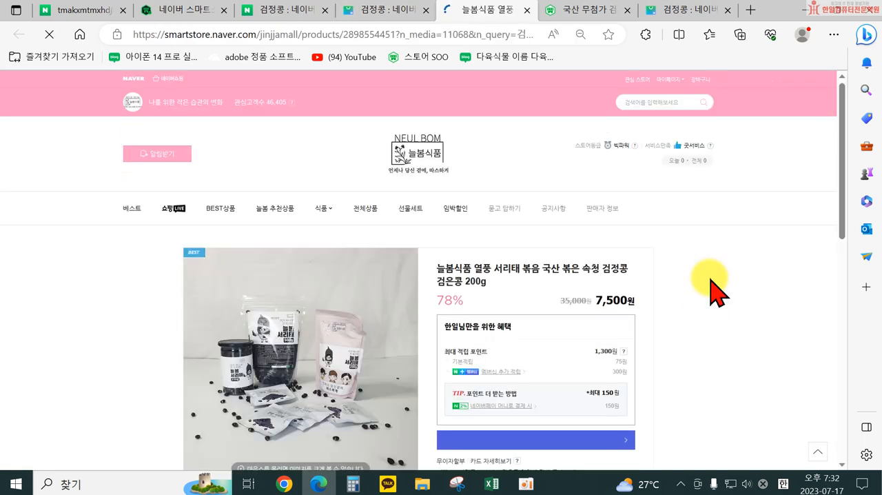
scroll(719, 286, "down", 1)
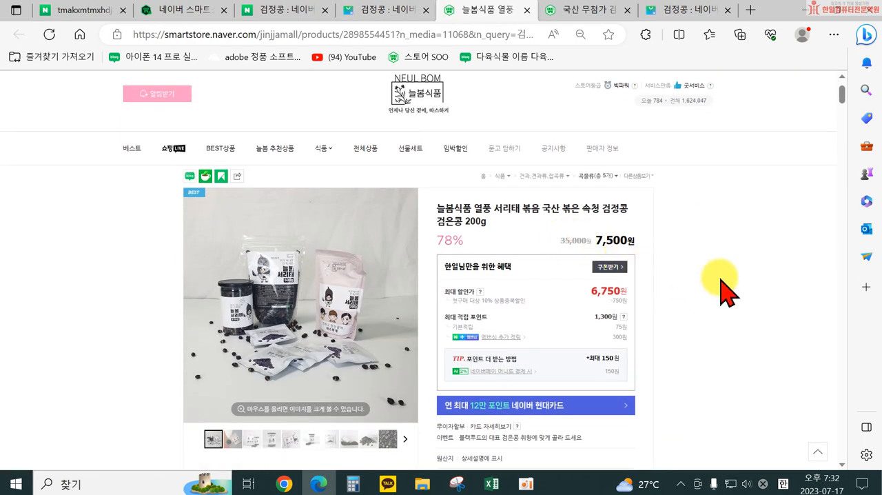
left_click(562, 240)
Step: Compare the registration form's 판매가 and 할인 settings with the price display in the 늘봄식품 listing
left_click(213, 10)
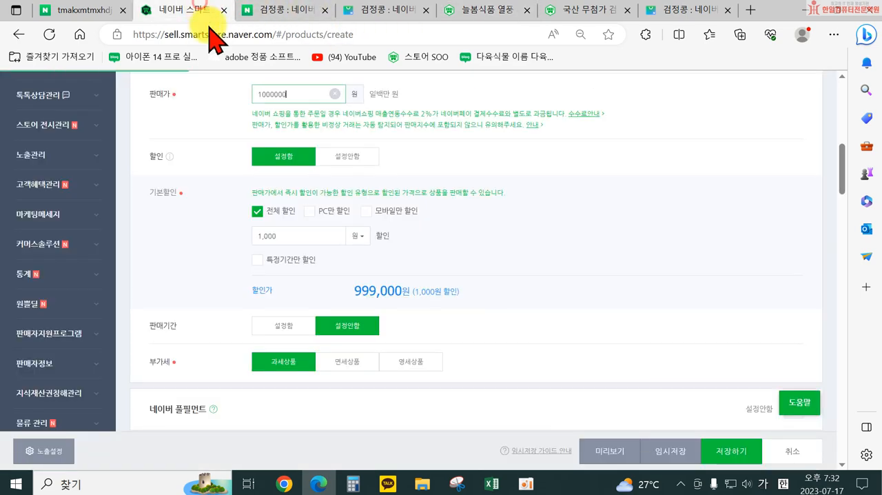
scroll(301, 215, "up", 2)
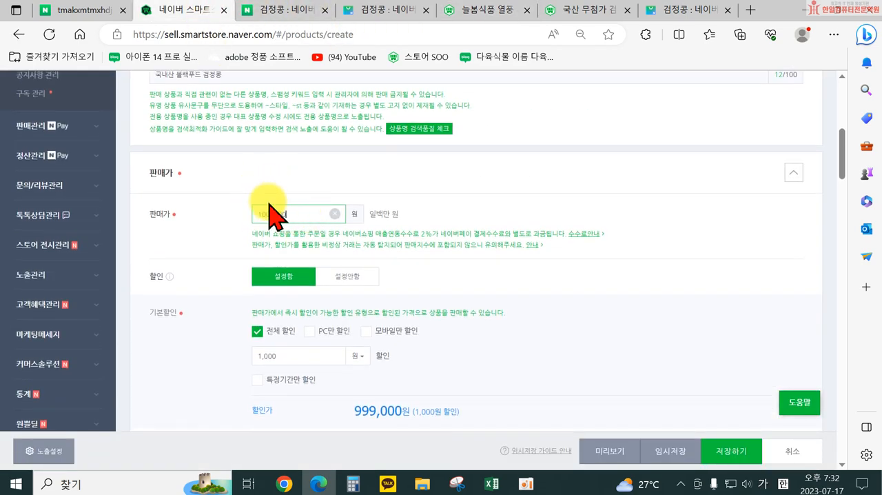
scroll(424, 254, "down", 2)
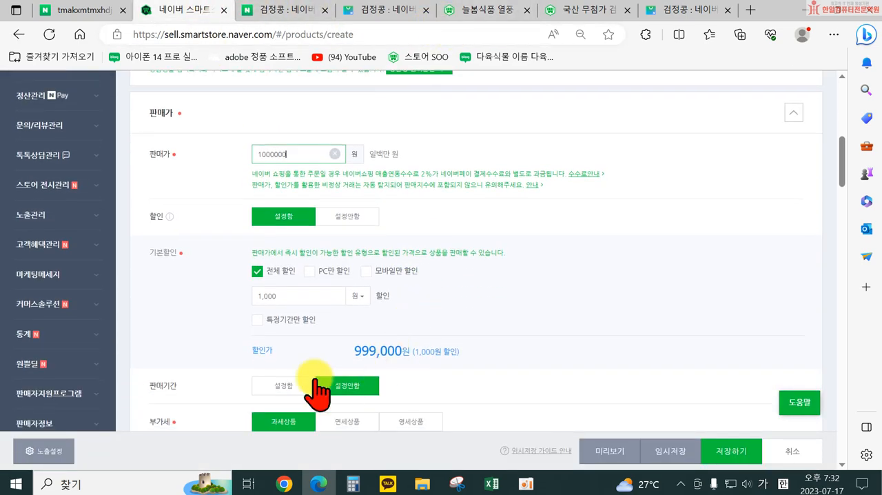
left_click(486, 9)
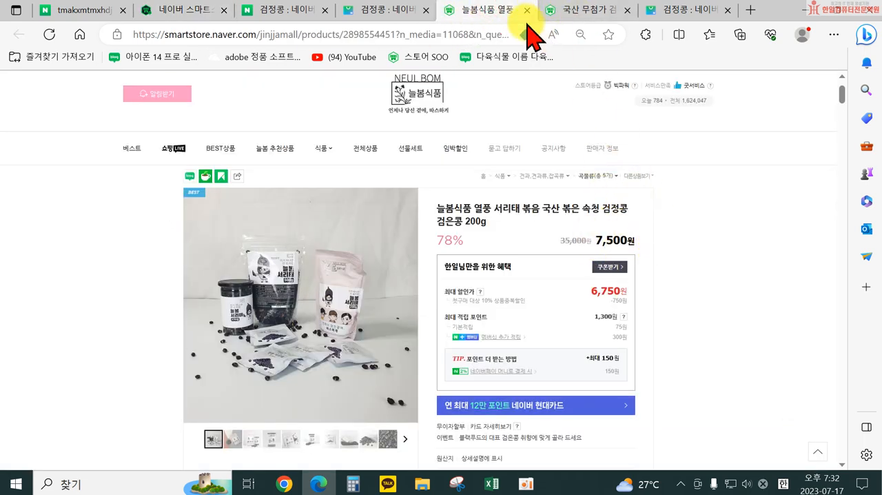
left_click(183, 10)
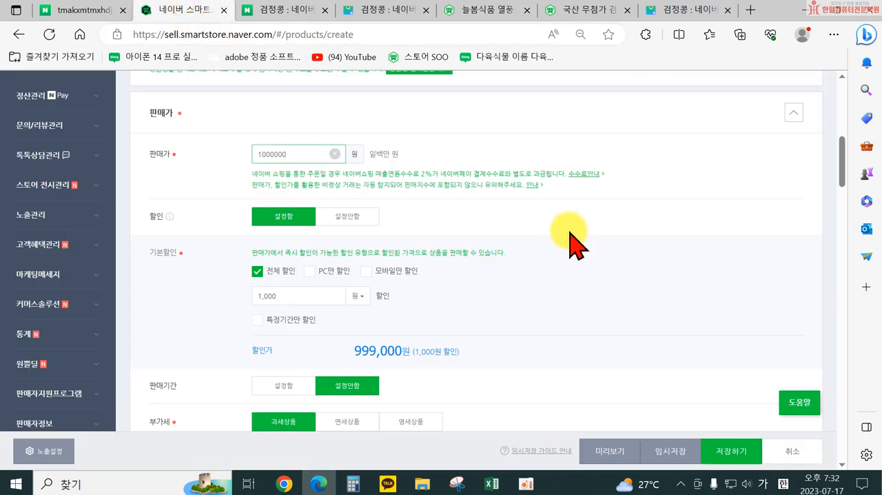
scroll(576, 248, "down", 1)
scroll(579, 265, "down", 2)
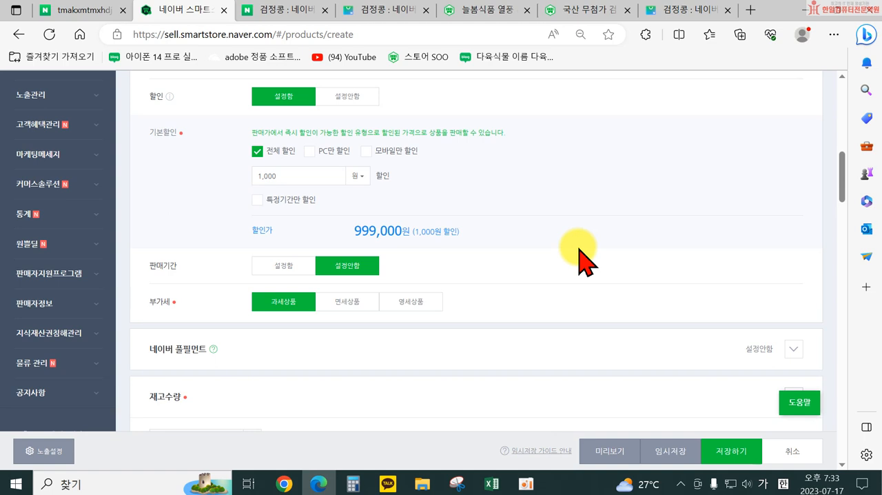
left_click(486, 11)
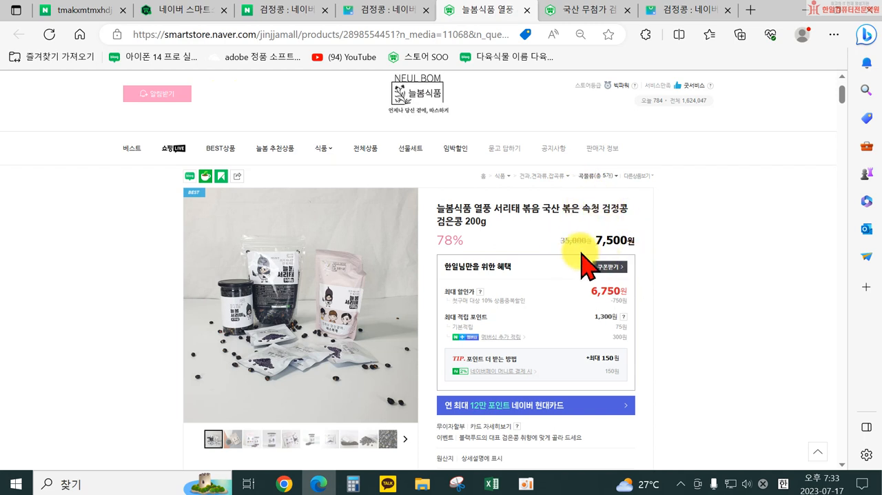
left_click(183, 10)
scroll(222, 164, "up", 3)
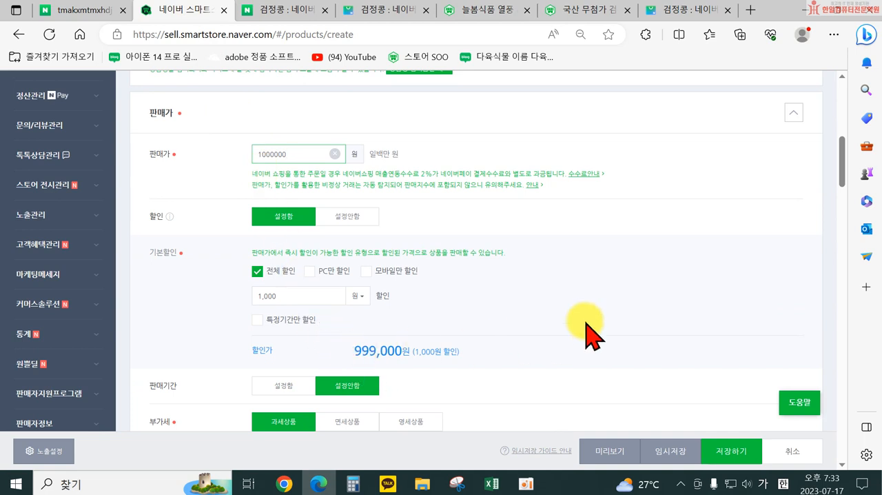
Step: Check the 판매기간 period options, set 판매기간 back to 설정안함, and set 부가세 to 면세상품
scroll(589, 337, "down", 4)
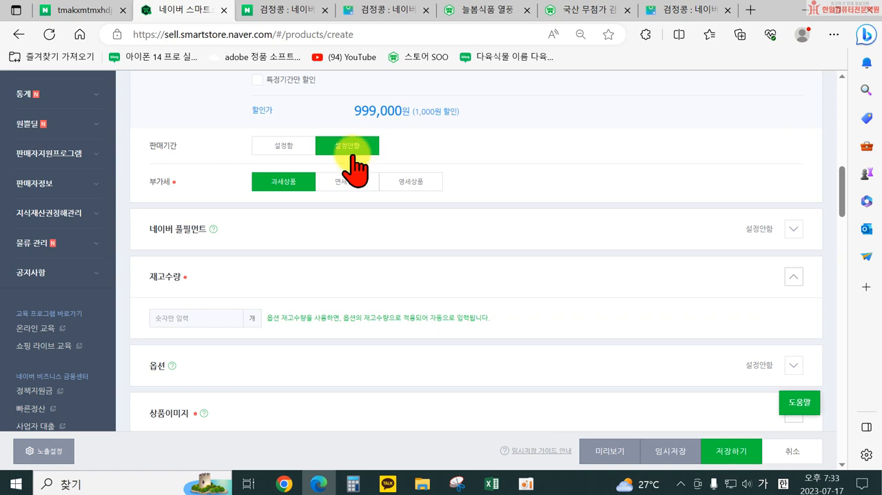
left_click(294, 152)
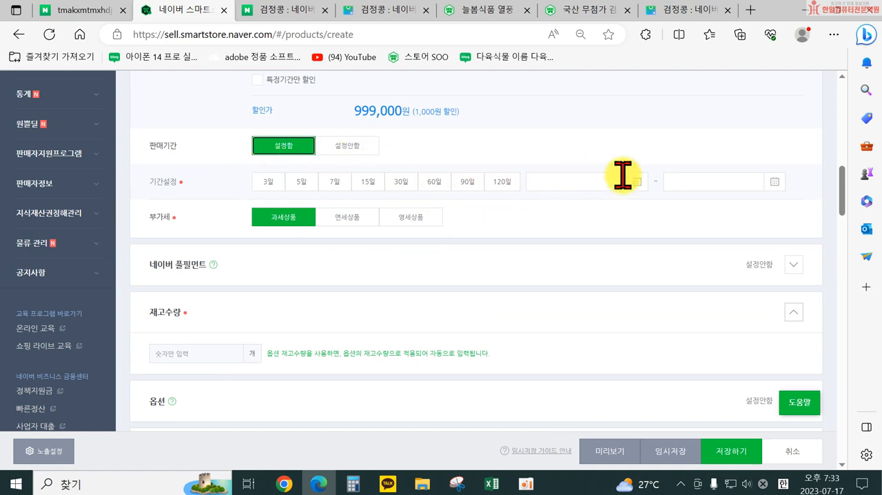
left_click(339, 147)
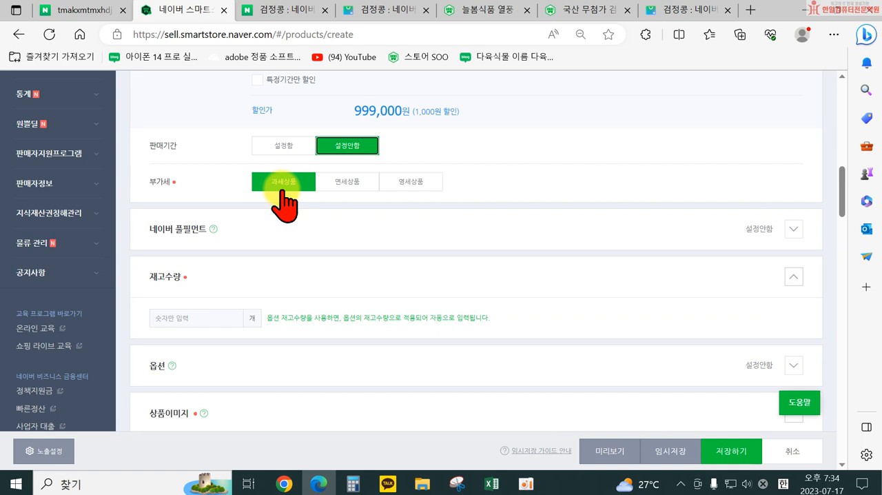
left_click(348, 183)
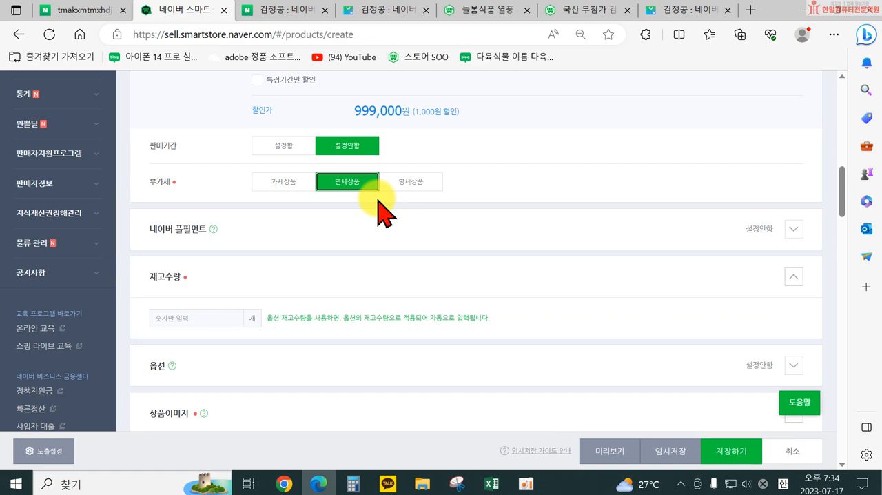
Step: Recheck the 판매가 section's settings and expand the 네이버 풀필먼트 section to view its options
scroll(767, 232, "up", 3)
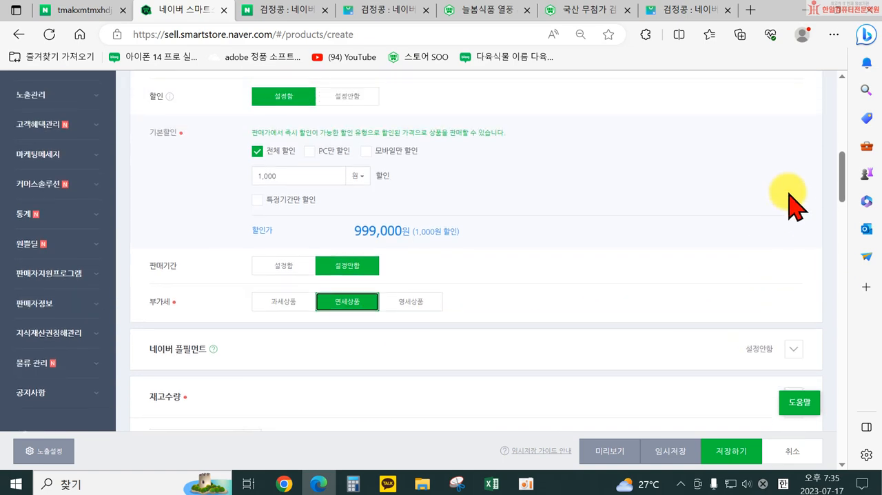
scroll(718, 227, "down", 3)
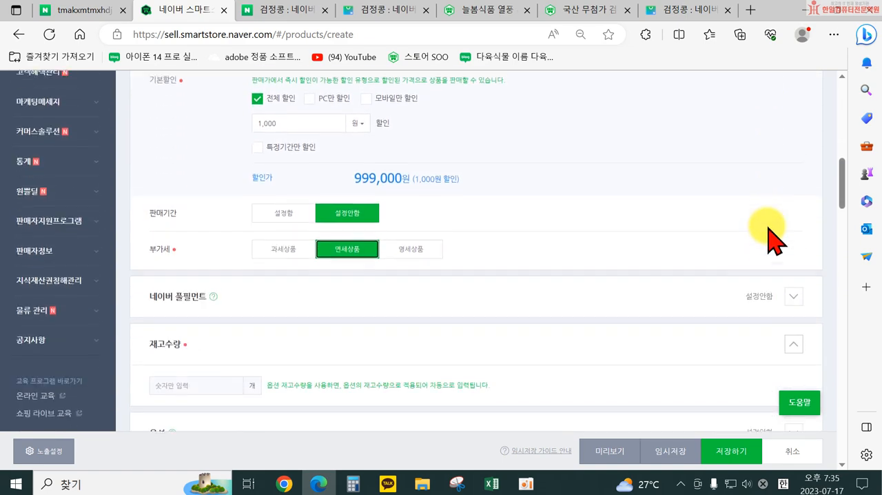
scroll(221, 255, "up", 4)
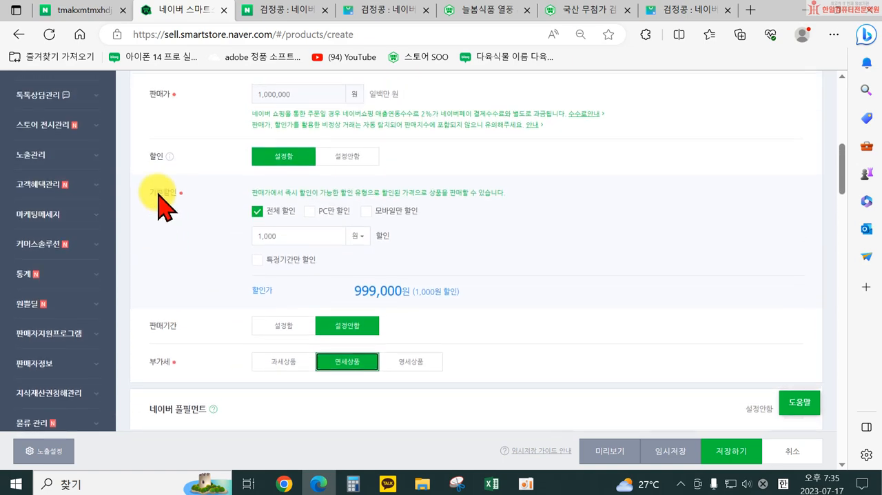
scroll(756, 211, "down", 5)
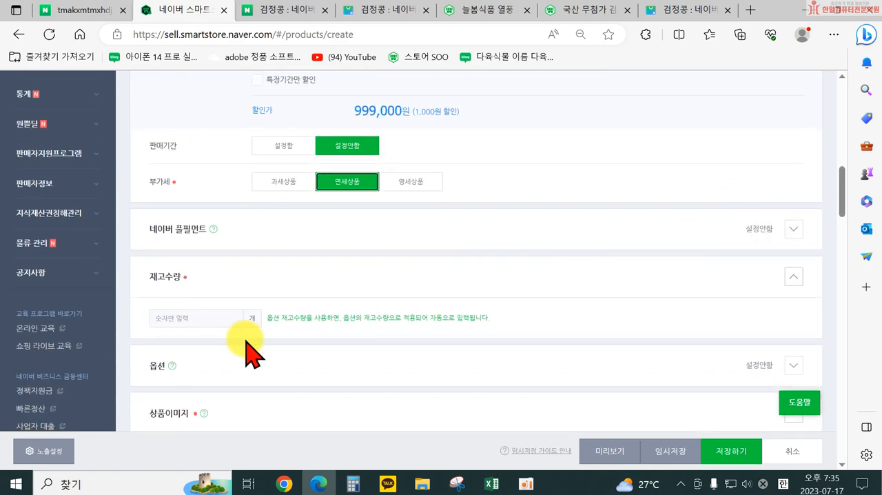
scroll(148, 272, "down", 1)
scroll(234, 235, "up", 1)
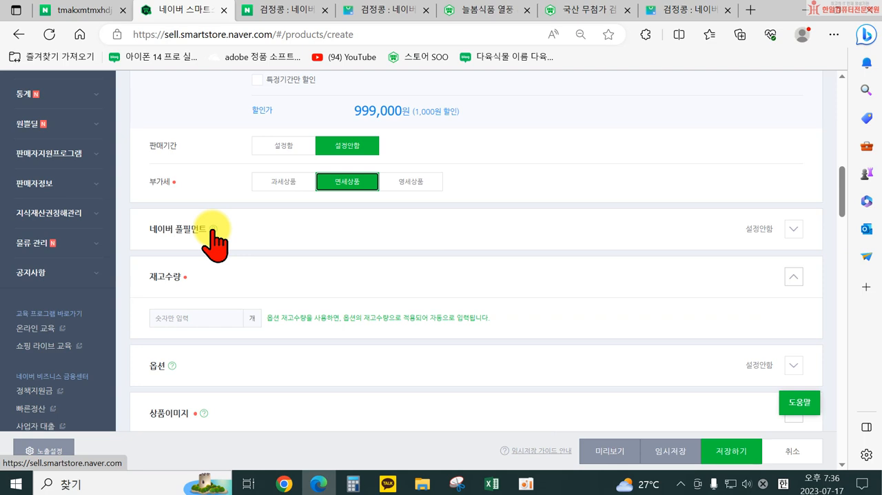
left_click(794, 231)
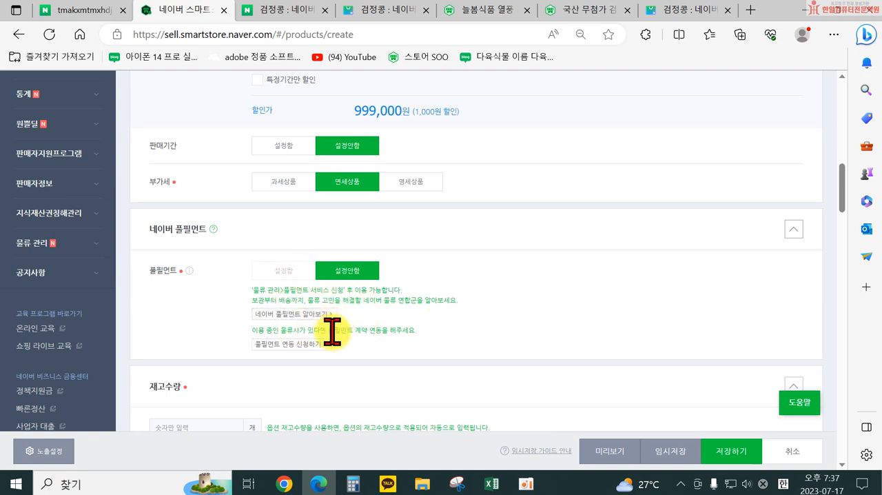
Step: Collapse the 네이버 풀필먼트 section and set 재고수량 to 1
left_click(798, 230)
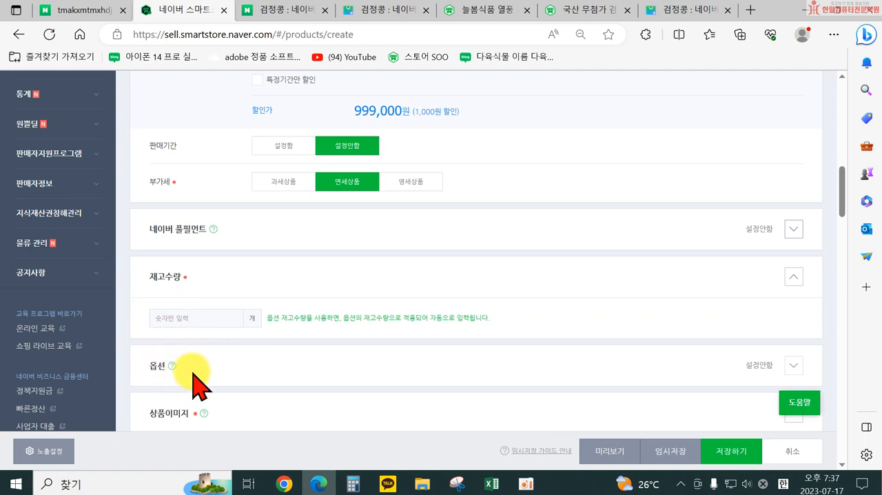
left_click(181, 315)
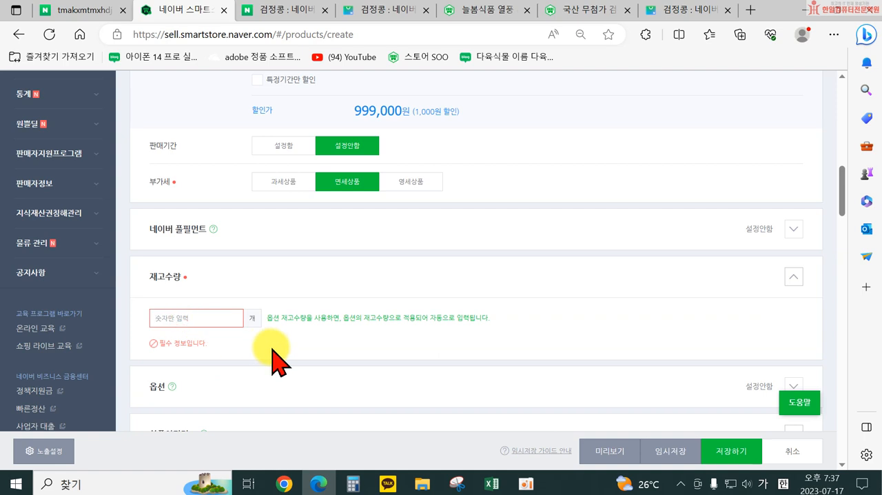
type("1")
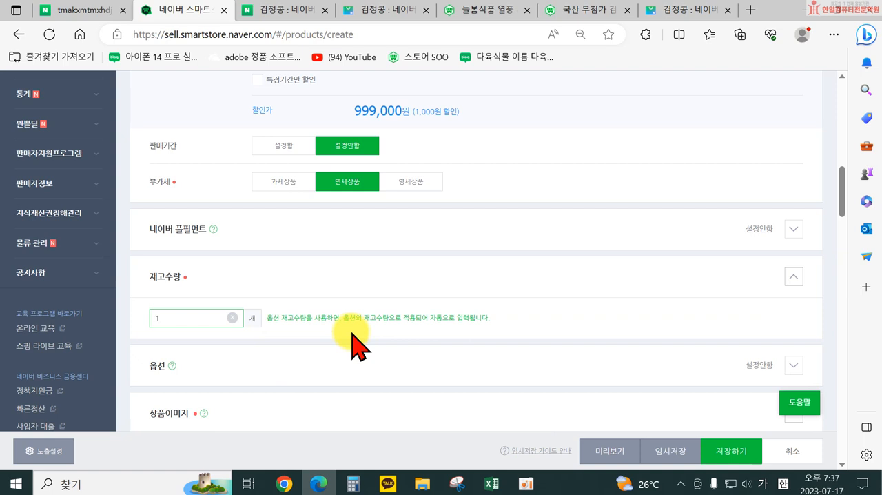
Step: Expand the 옵션 section with 선택형 set to 설정함 and review its 옵션 입력방식 and 옵션 구성타입 settings
scroll(317, 361, "down", 1)
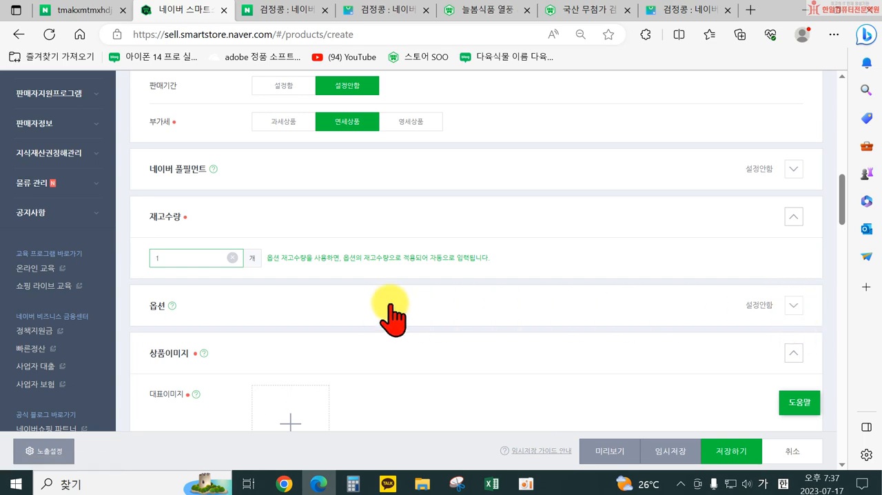
left_click(793, 306)
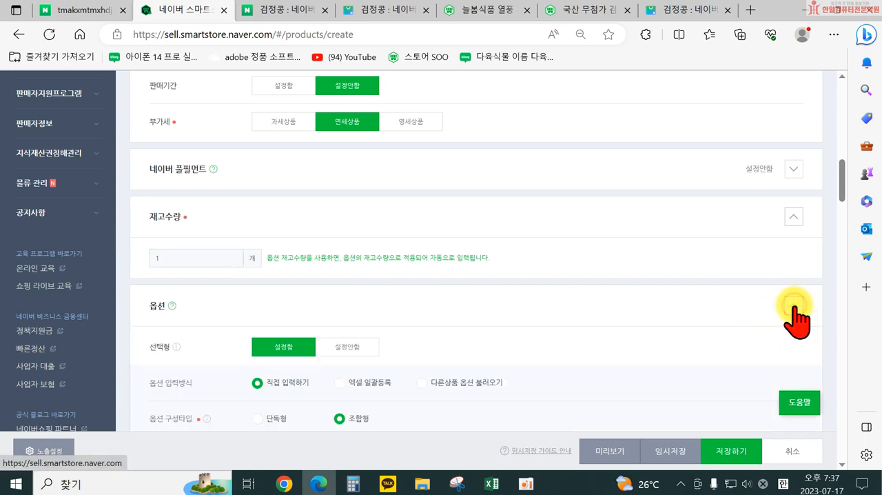
scroll(648, 296, "down", 1)
scroll(544, 288, "up", 7)
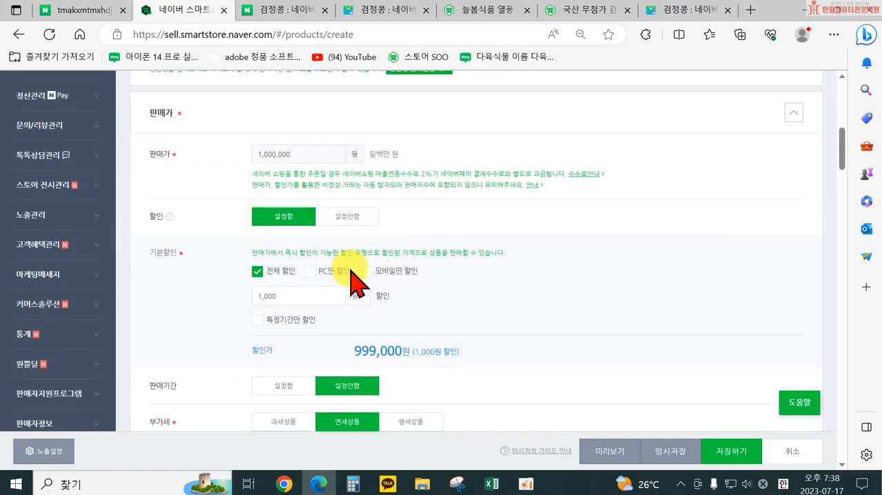
scroll(441, 317, "down", 2)
scroll(537, 331, "down", 4)
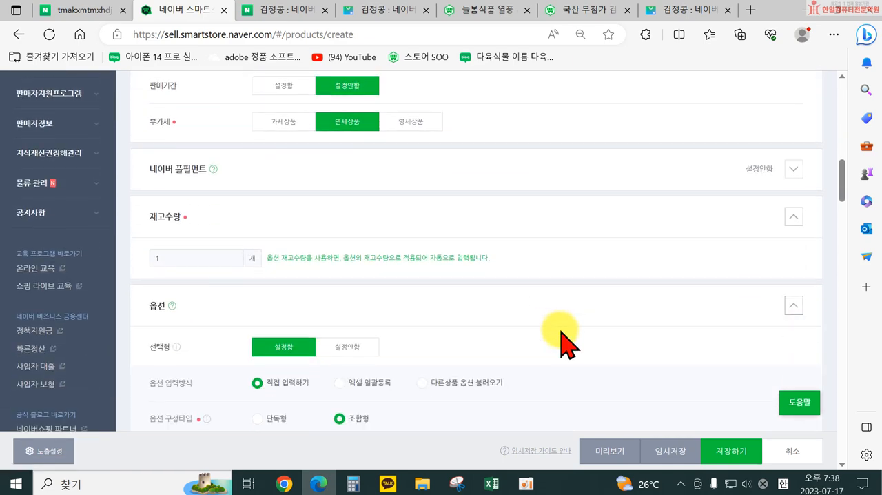
scroll(561, 343, "down", 1)
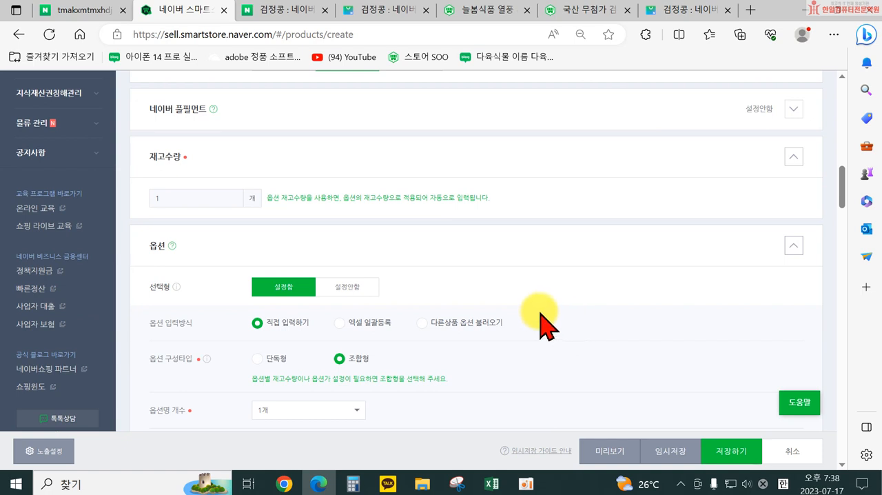
scroll(544, 326, "up", 2)
scroll(545, 325, "down", 4)
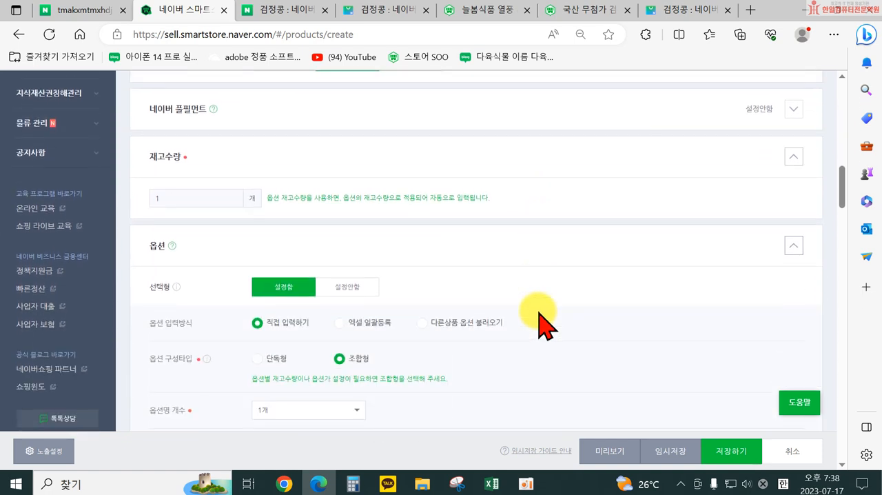
scroll(524, 324, "down", 1)
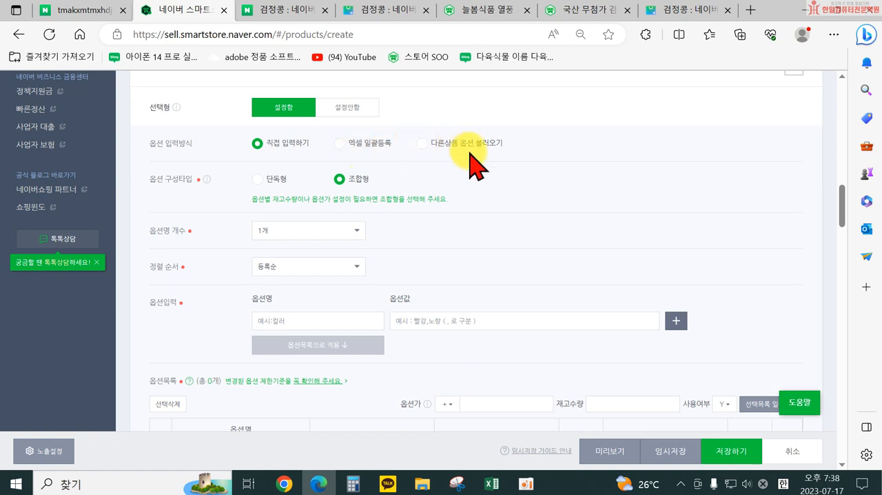
scroll(474, 164, "up", 1)
scroll(474, 164, "up", 1)
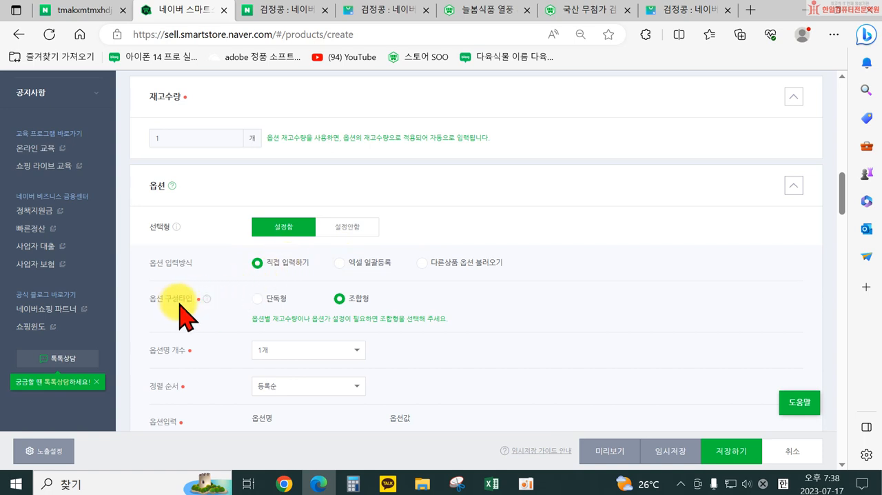
Step: Switch 옵션 구성타입 to 단독형, examine the note below it, and set it back to 조합형
left_click(260, 298)
scroll(285, 274, "down", 1)
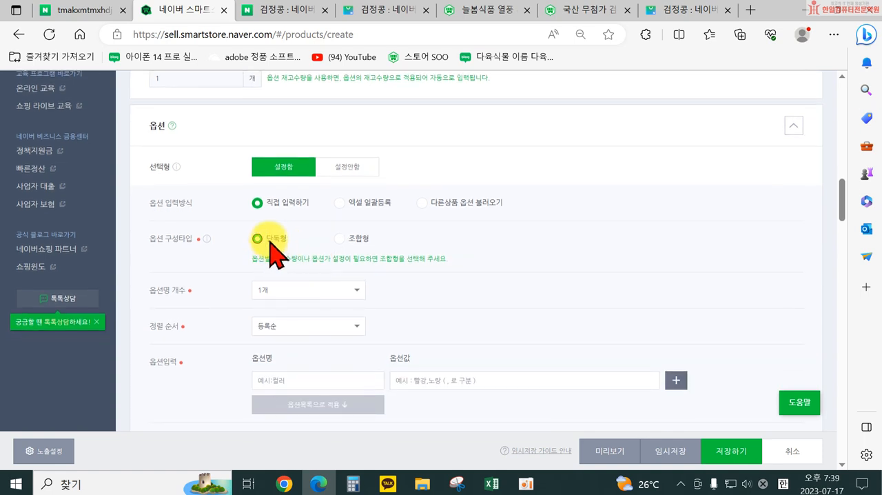
left_click_drag(260, 257, 359, 258)
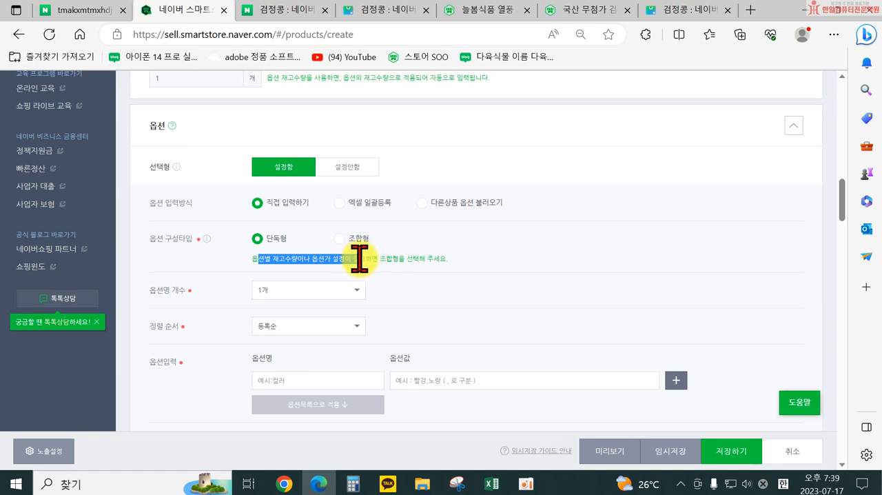
left_click(273, 239)
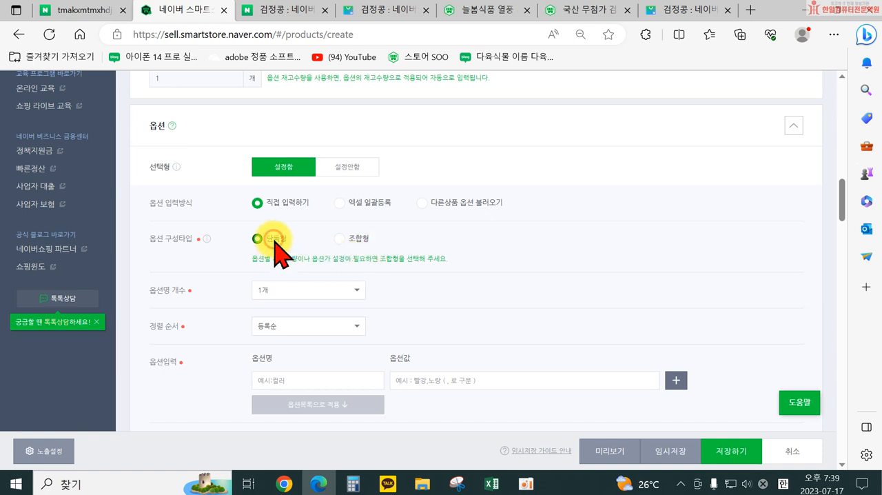
left_click(338, 239)
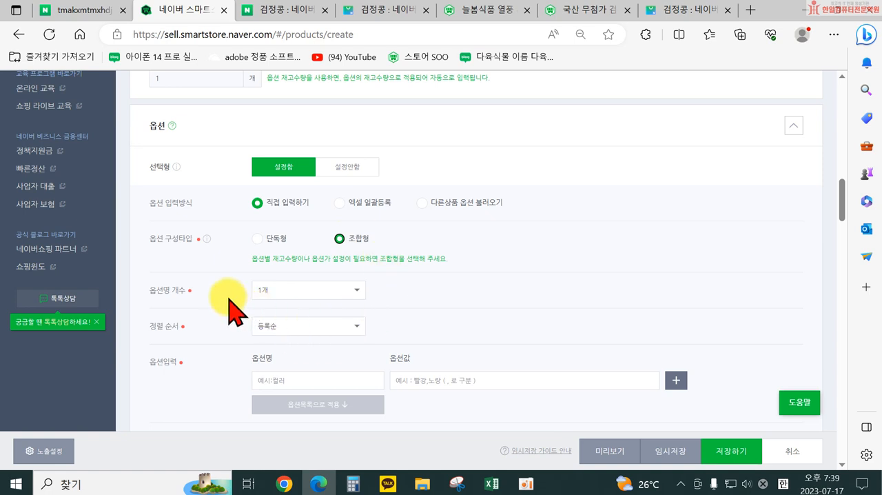
Step: Check the available choices for 옵션명 개수 and 정렬 순서 without changing either
left_click(353, 290)
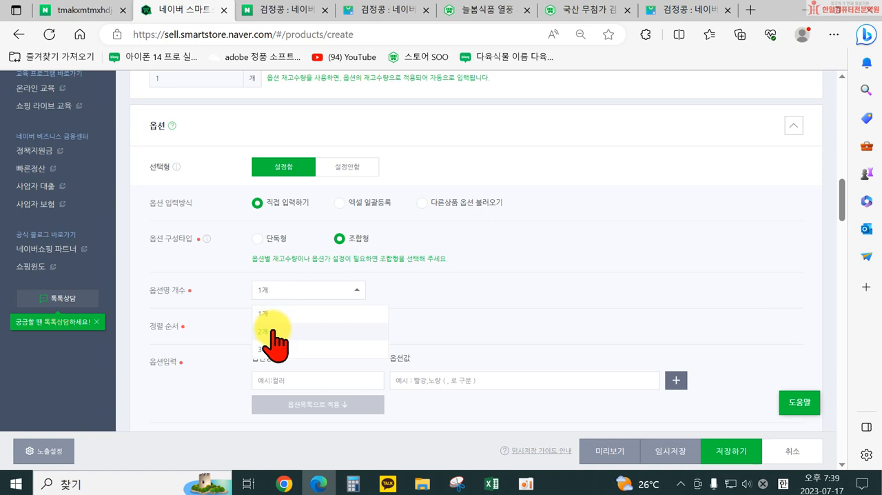
left_click(217, 295)
left_click(306, 326)
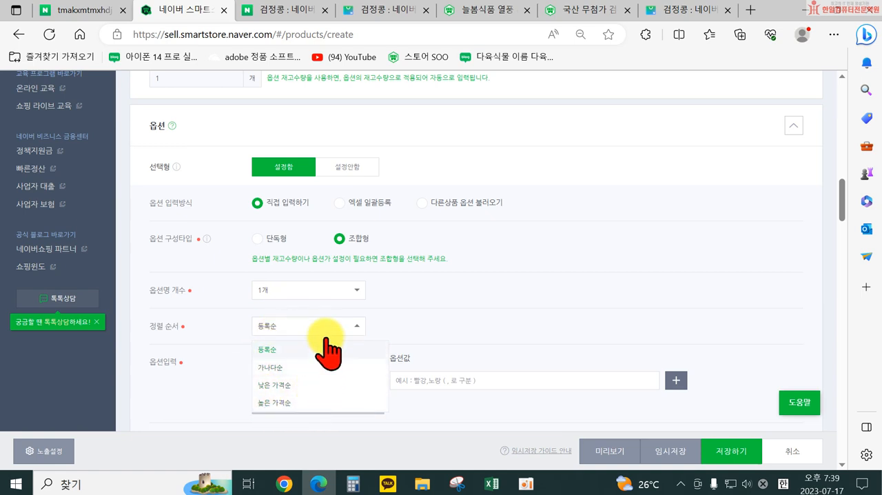
left_click(414, 316)
Step: Enter 종류 as 옵션명 with 옵션값 500g, 1kg, 2kg, and apply them to the 옵션목록
scroll(386, 324, "down", 2)
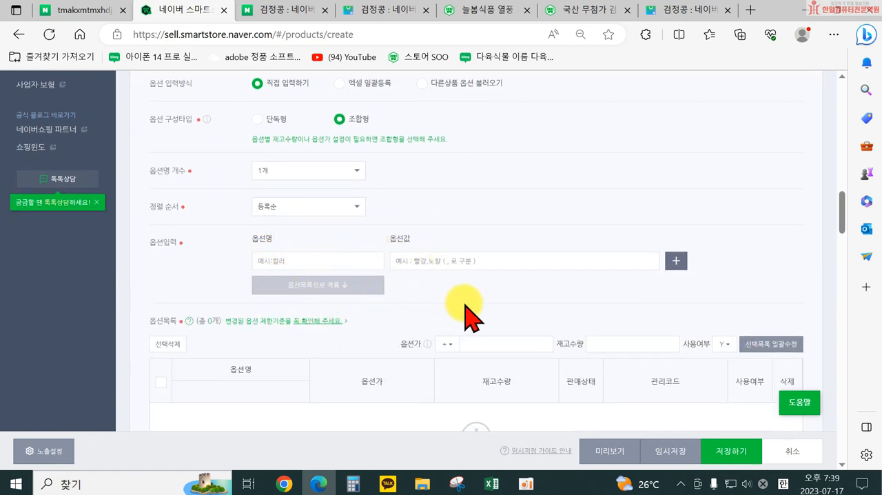
left_click(294, 260)
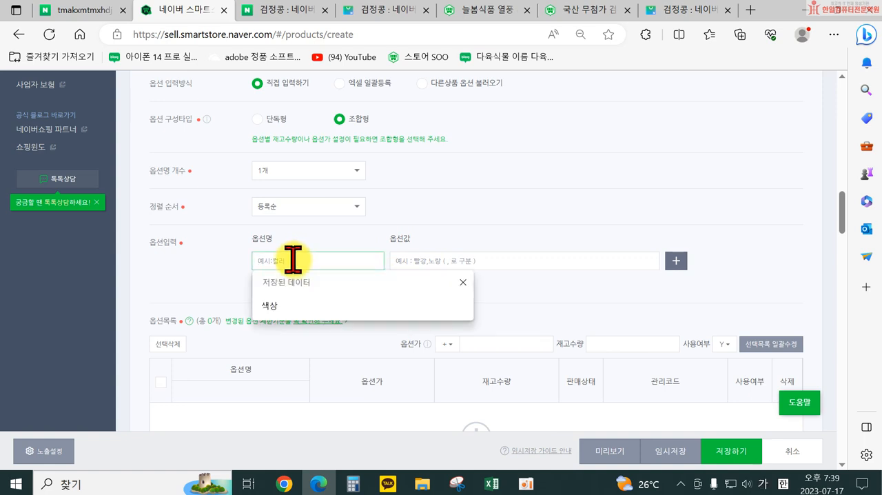
type("최")
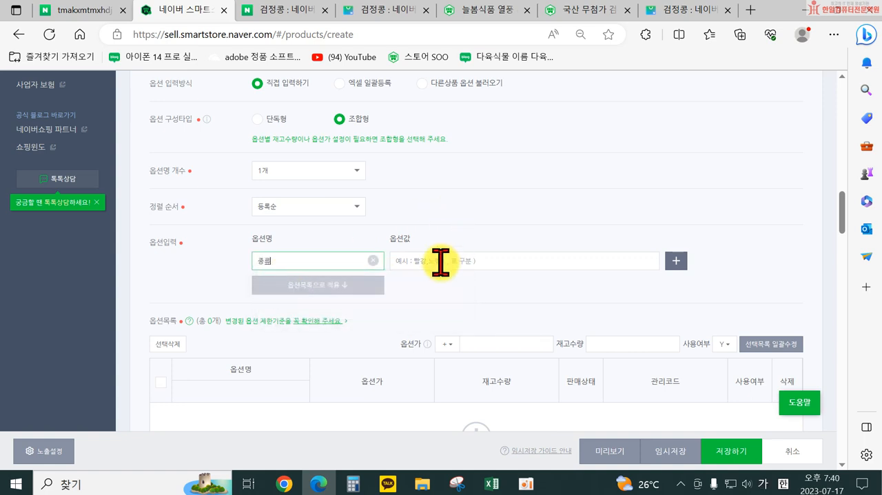
left_click(441, 260)
type("500g, 1kg, 2kg")
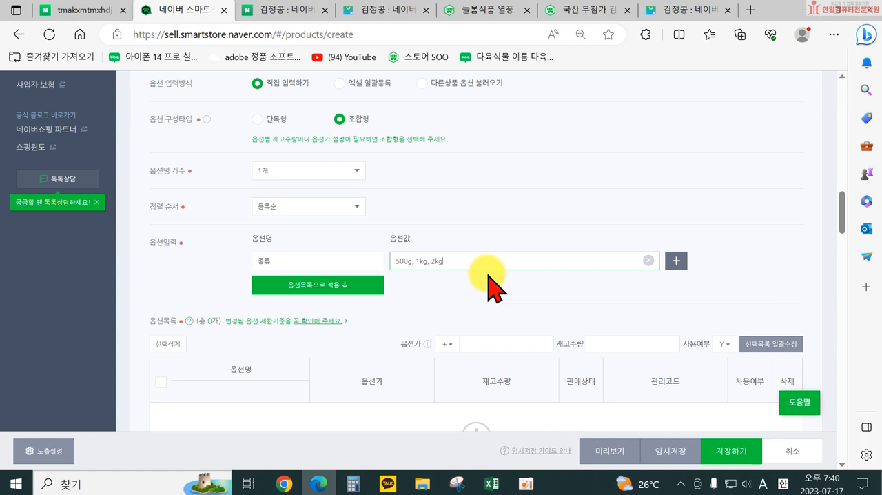
left_click(324, 283)
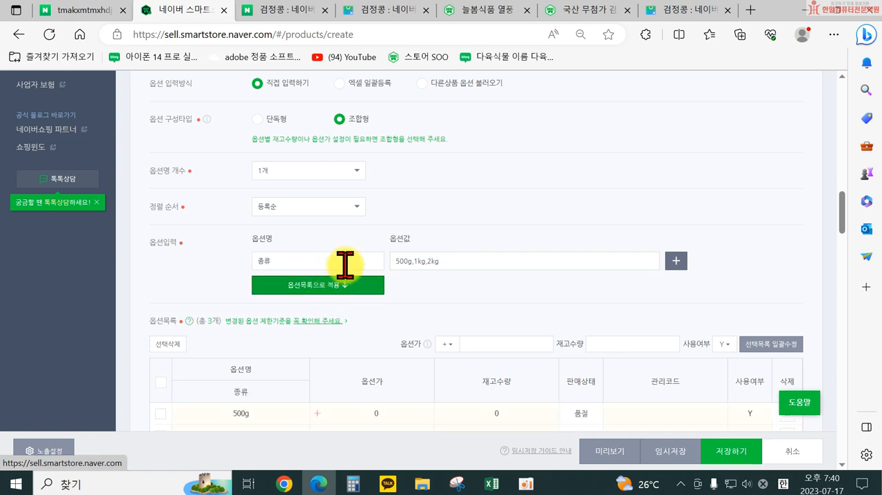
Step: Check the 할인가 in the 판매가 section and set the 1kg option's 옵션가 to 1,000
scroll(273, 314, "down", 1)
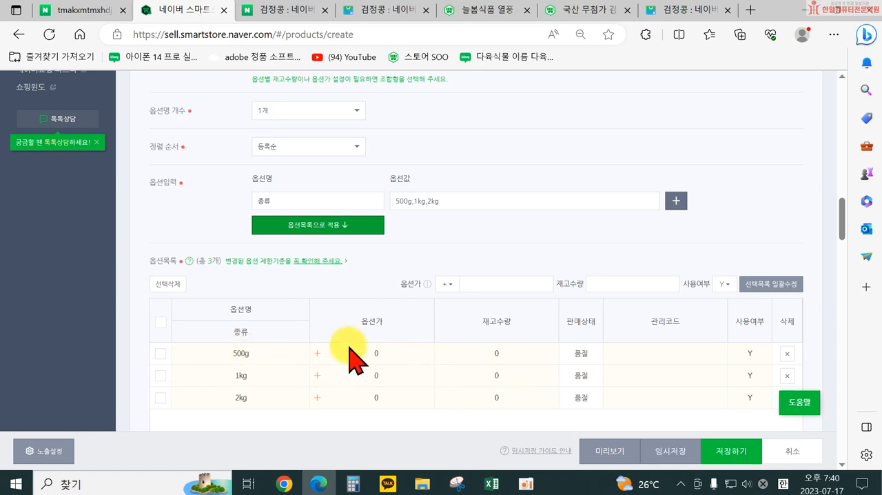
scroll(351, 360, "up", 15)
scroll(378, 282, "down", 15)
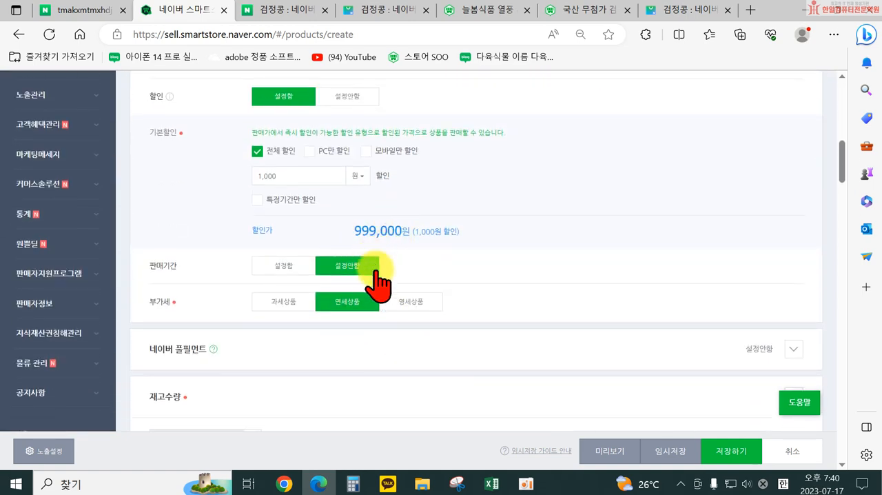
scroll(386, 303, "down", 15)
scroll(396, 329, "up", 5)
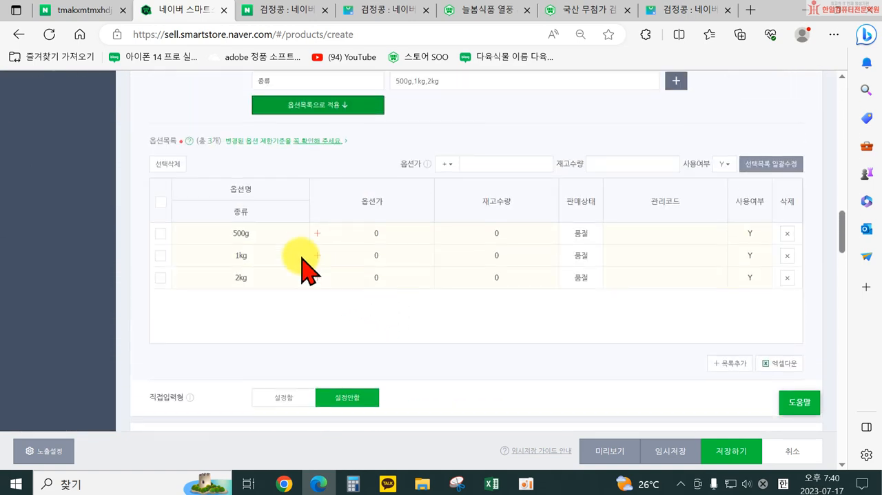
left_click(372, 256)
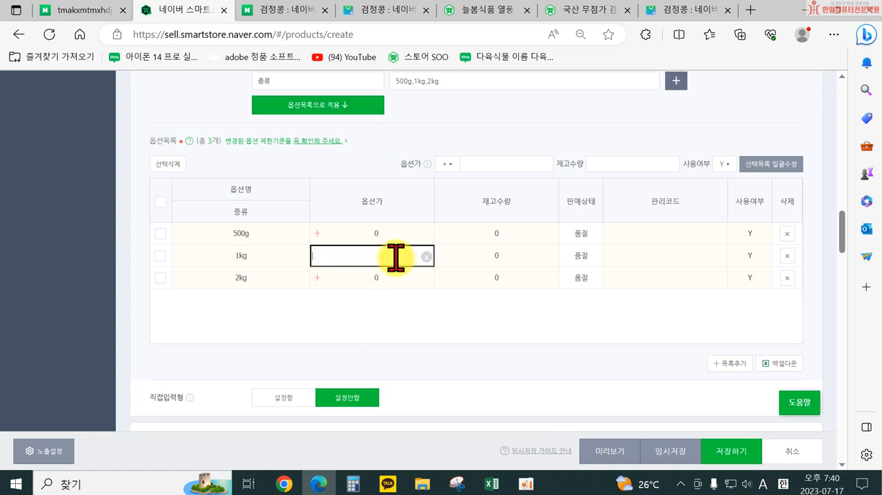
left_click(399, 318)
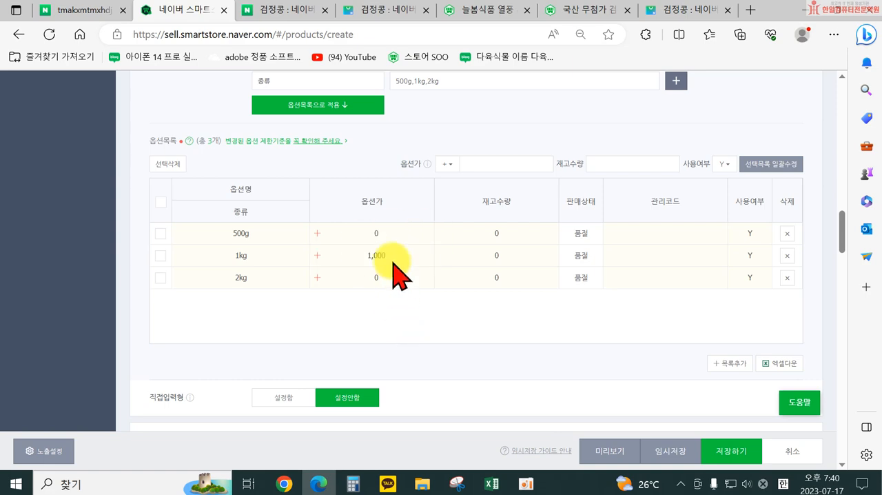
Step: Recheck the 할인가 and set the 2kg option's 옵션가 to 5,000
scroll(382, 275, "up", 8)
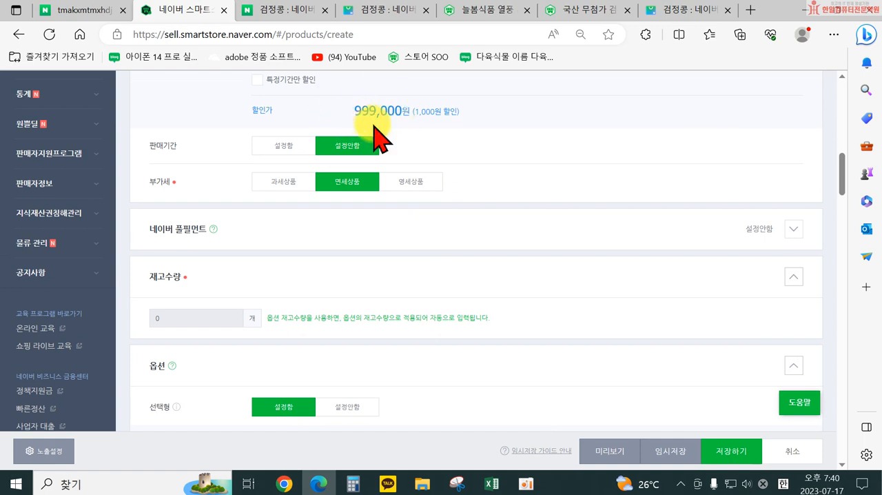
scroll(472, 344, "down", 2)
scroll(475, 368, "down", 5)
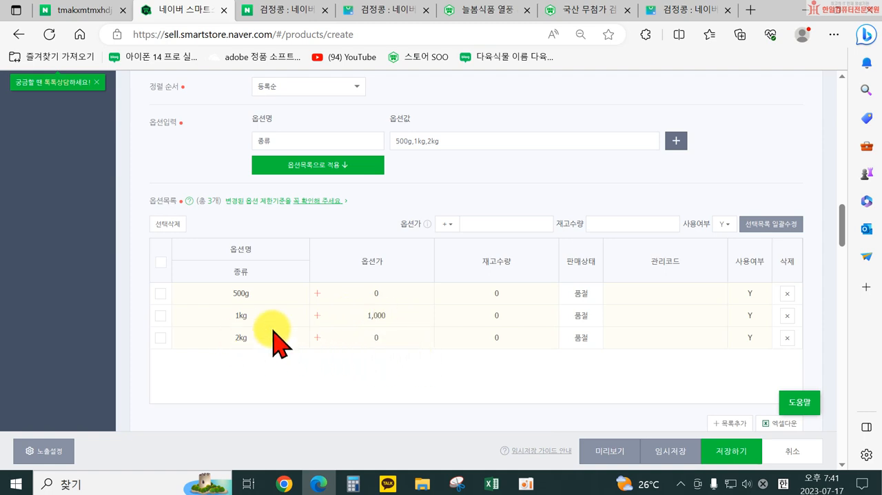
left_click(376, 338)
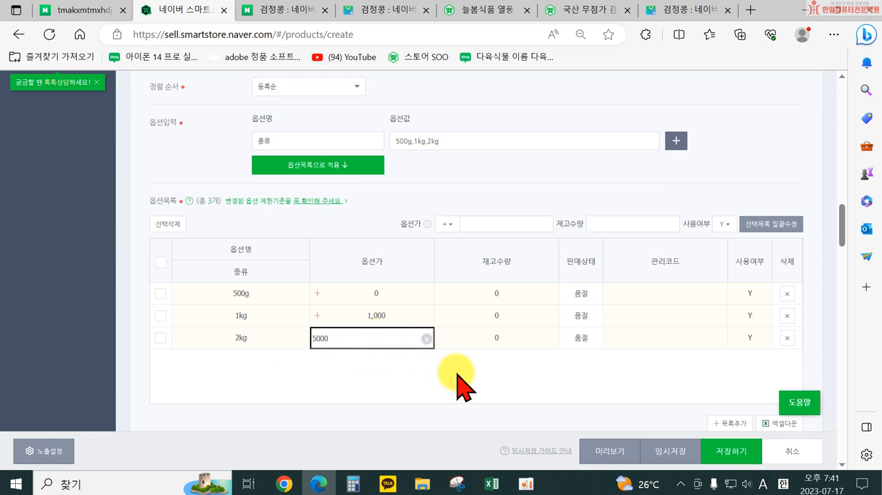
left_click(458, 379)
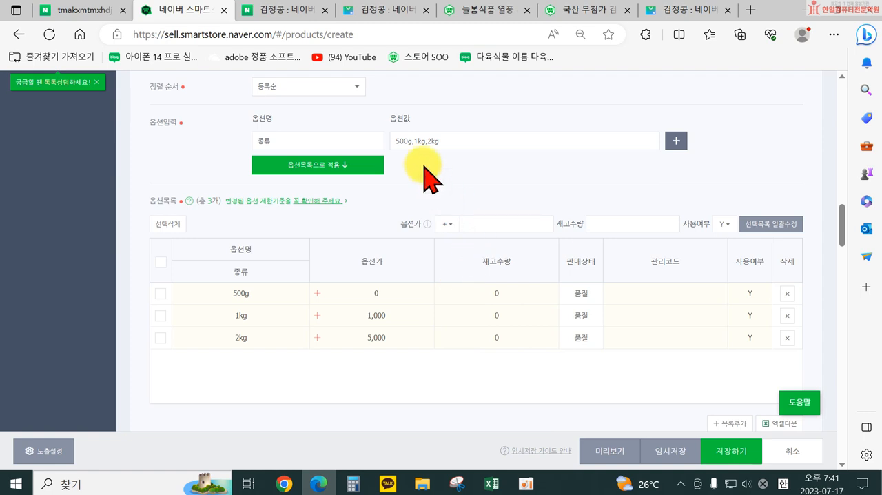
Step: Set 재고수량 to 10 for the 500g option and to 1 for the 1kg option
left_click(409, 140)
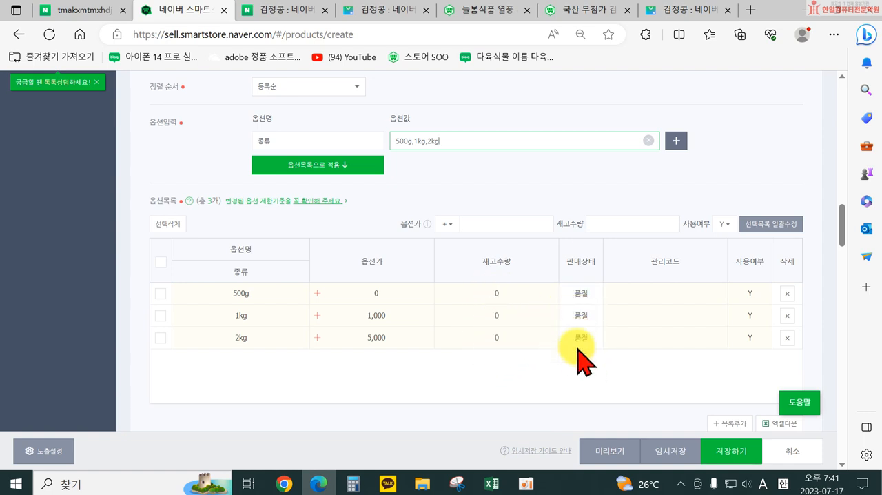
left_click(489, 293)
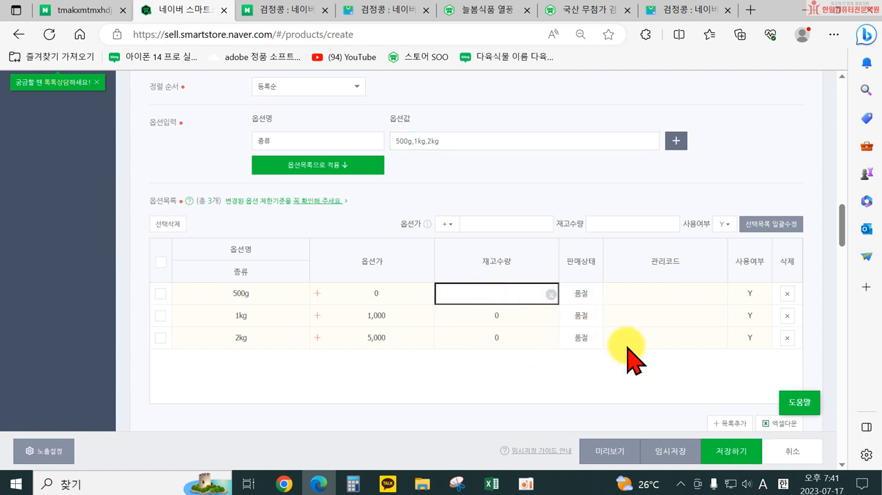
type("10")
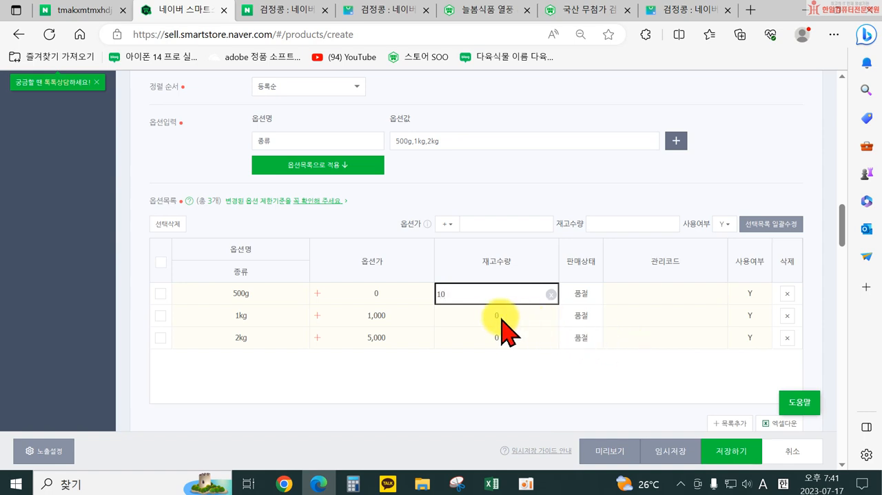
left_click(510, 317)
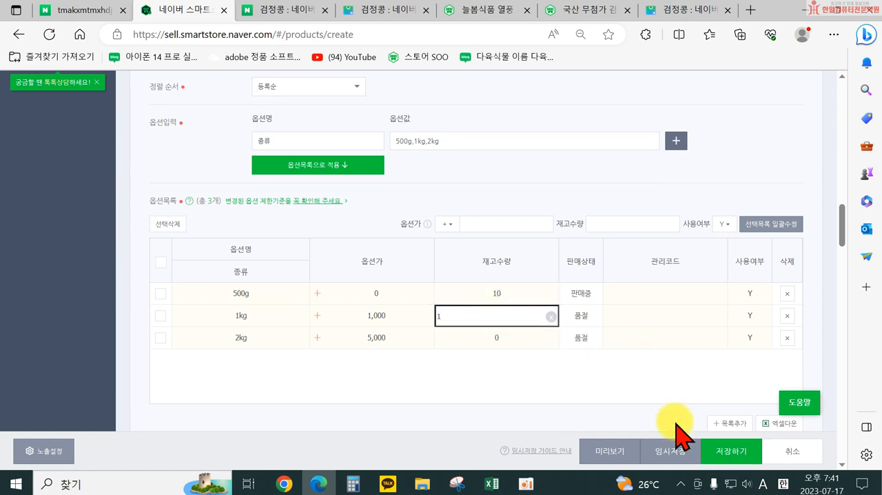
type("1")
left_click(523, 379)
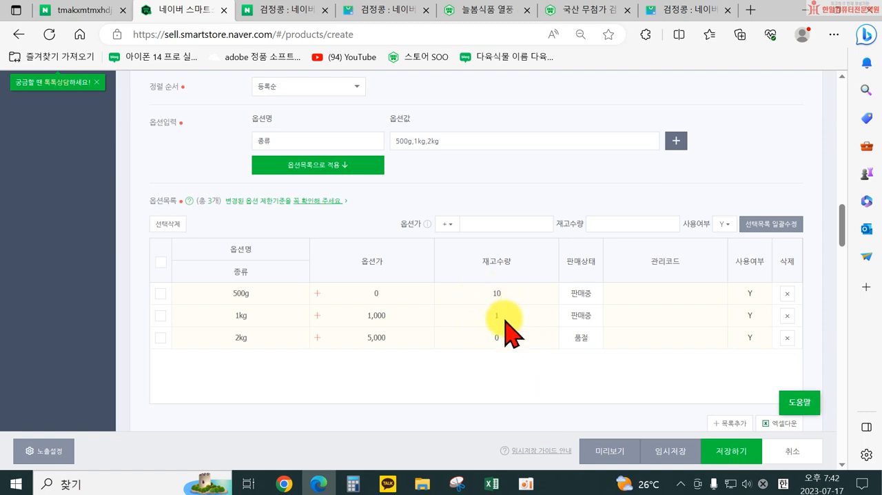
Step: Check the overall 재고수량 against the stock of the 500g, 1kg and 2kg options, and review the 옵션 settings down to 직접입력형
scroll(388, 338, "up", 4)
scroll(298, 317, "up", 4)
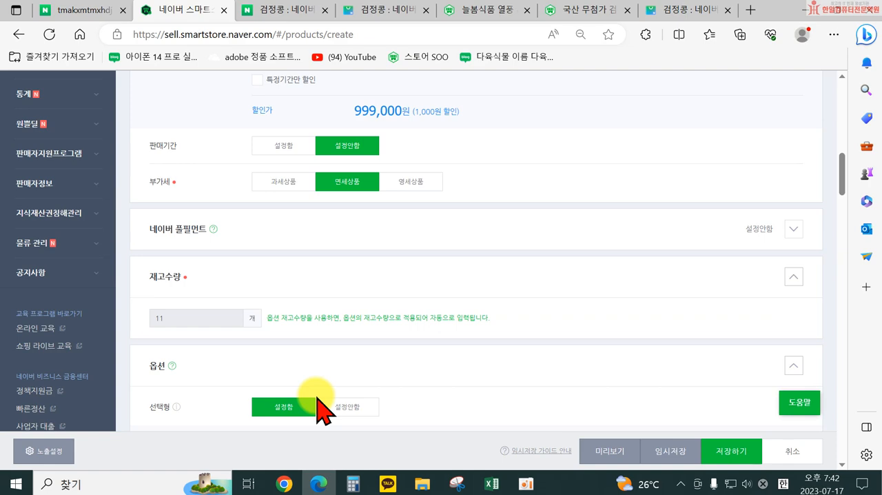
scroll(386, 262, "down", 4)
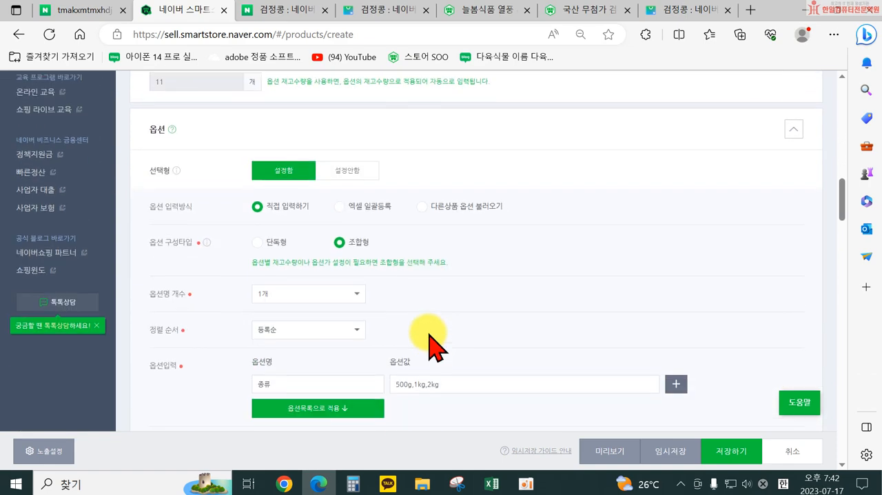
scroll(394, 335, "up", 3)
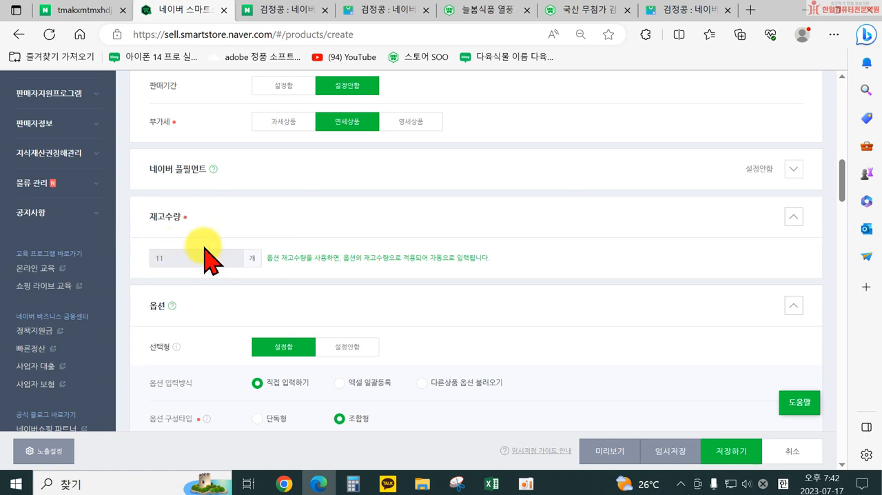
scroll(394, 296, "down", 5)
scroll(474, 337, "down", 3)
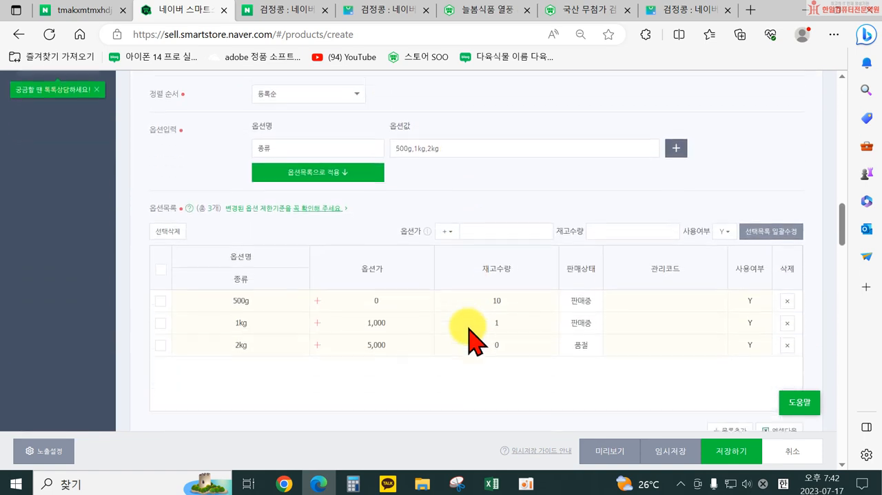
scroll(486, 324, "down", 2)
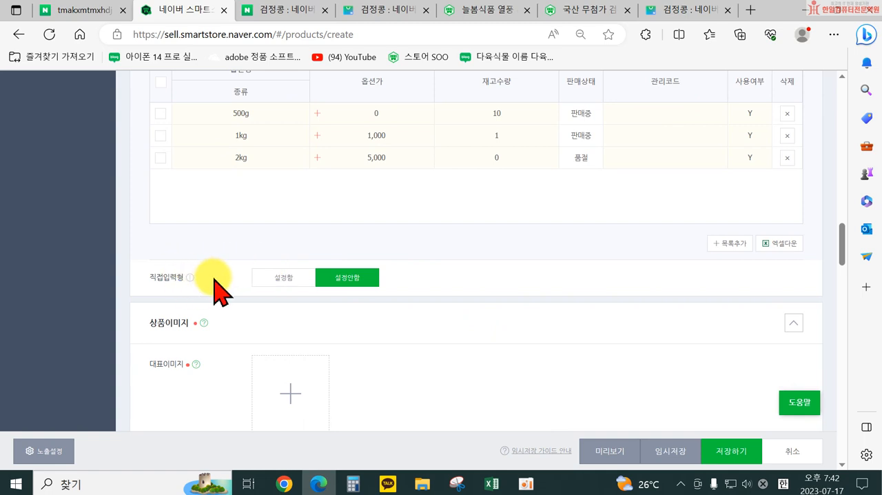
scroll(214, 289, "up", 4)
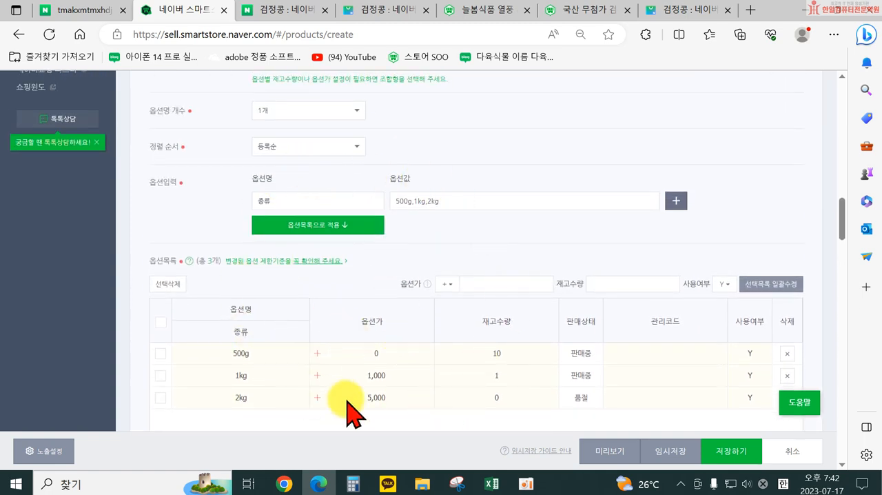
scroll(281, 376, "down", 1)
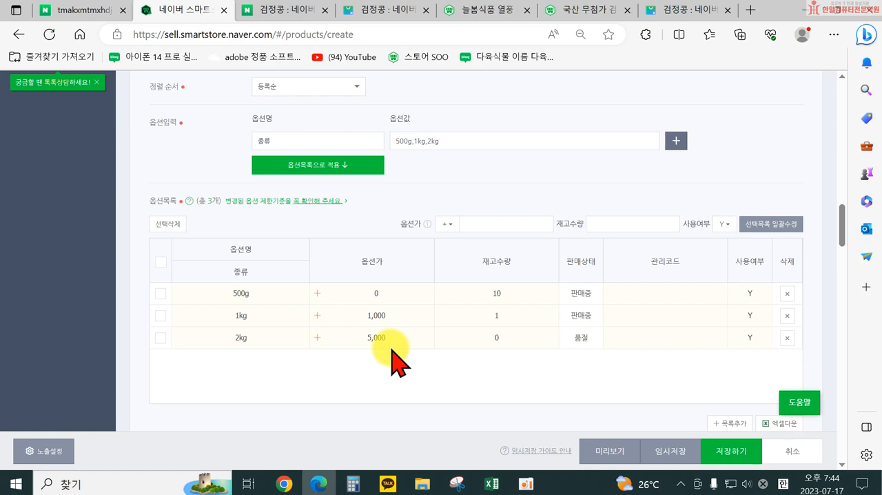
scroll(354, 311, "up", 5)
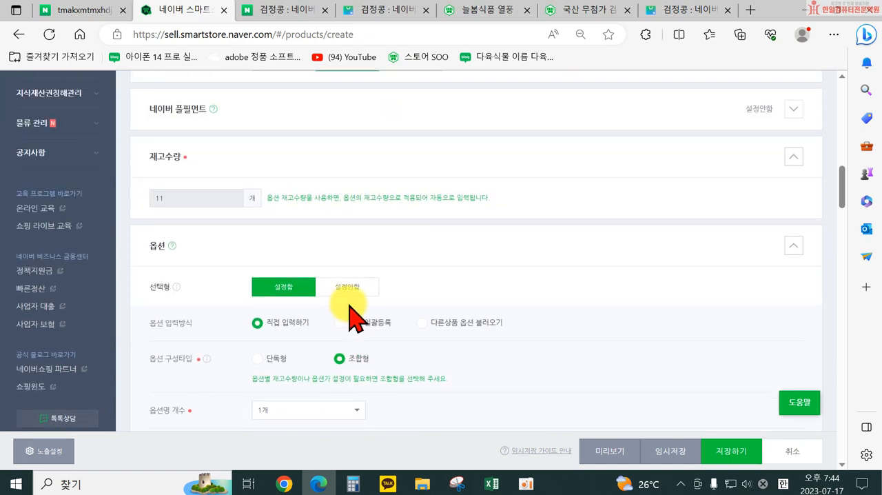
scroll(348, 317, "down", 5)
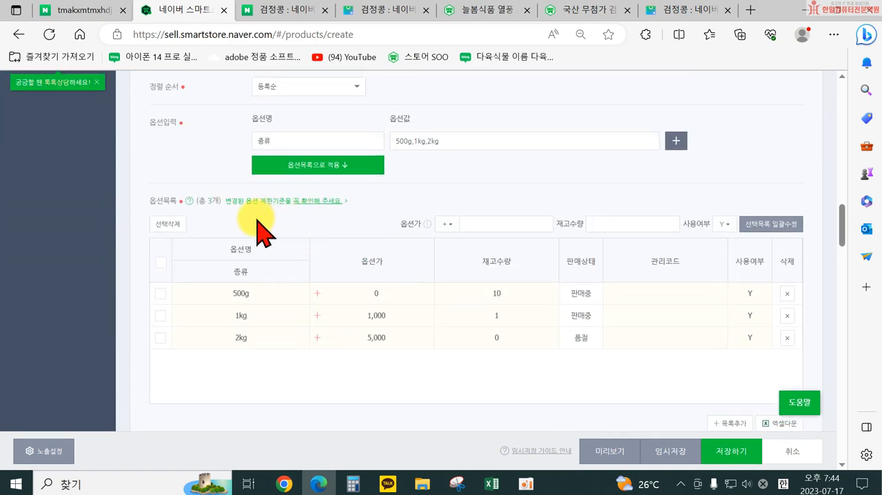
Step: Read the 옵션가 추가금액 제한 table in the option limits notice, and return to the product form to compare 판매가 with the 옵션가 values
left_click(300, 202)
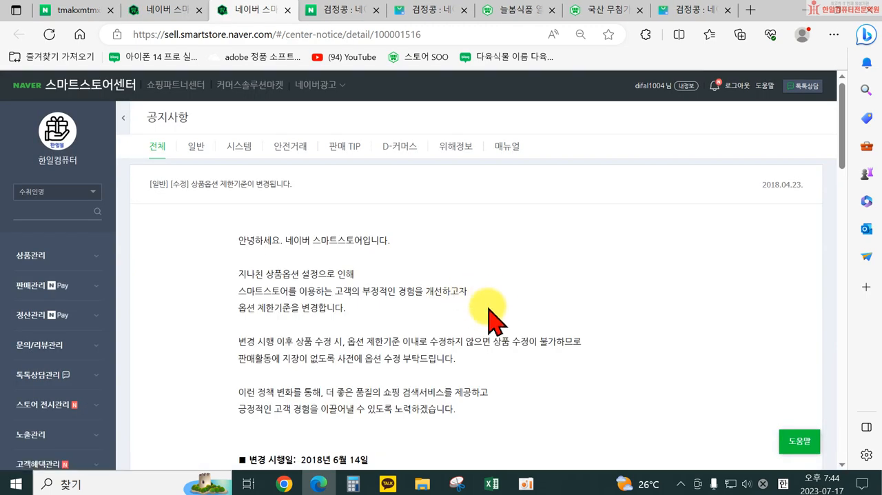
scroll(488, 319, "down", 4)
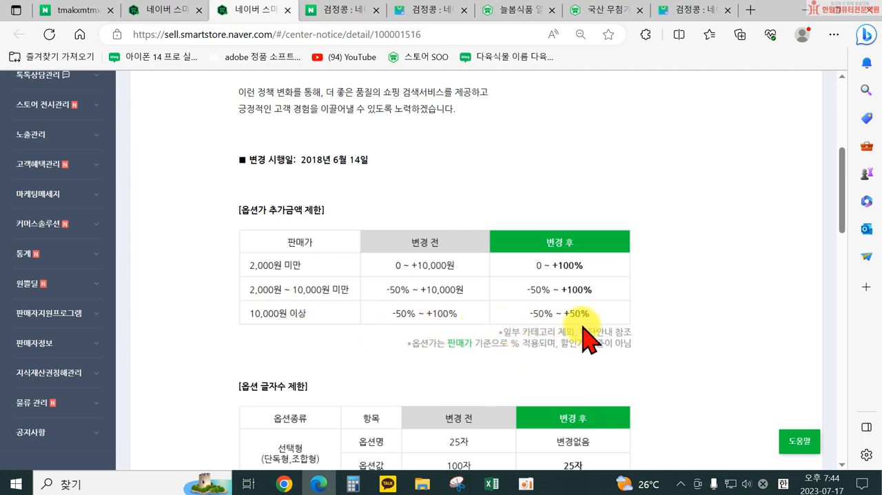
left_click(180, 10)
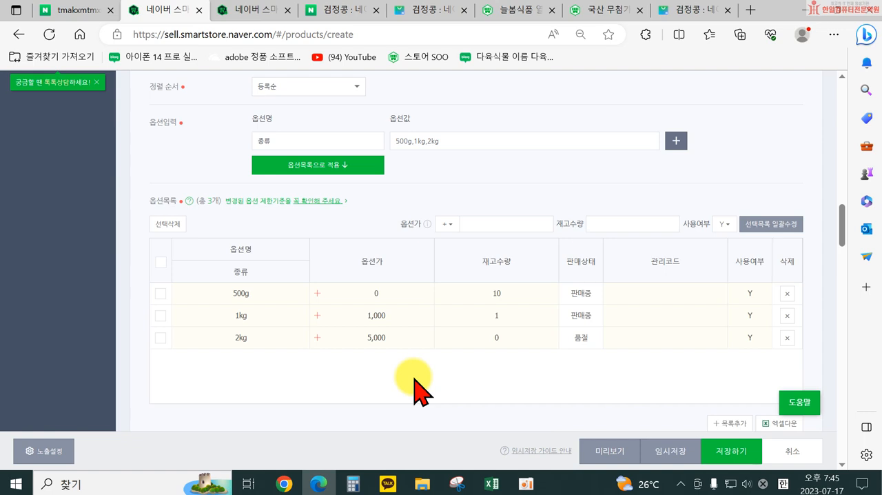
scroll(340, 207, "up", 10)
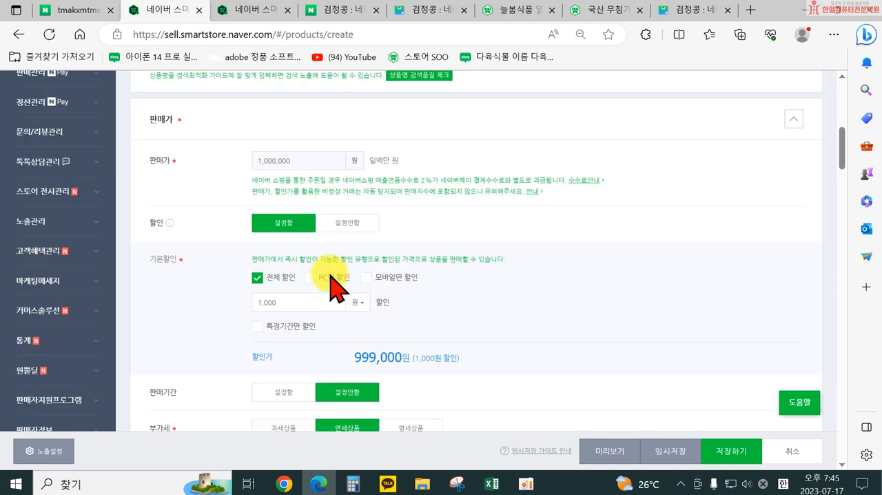
scroll(332, 275, "up", 1)
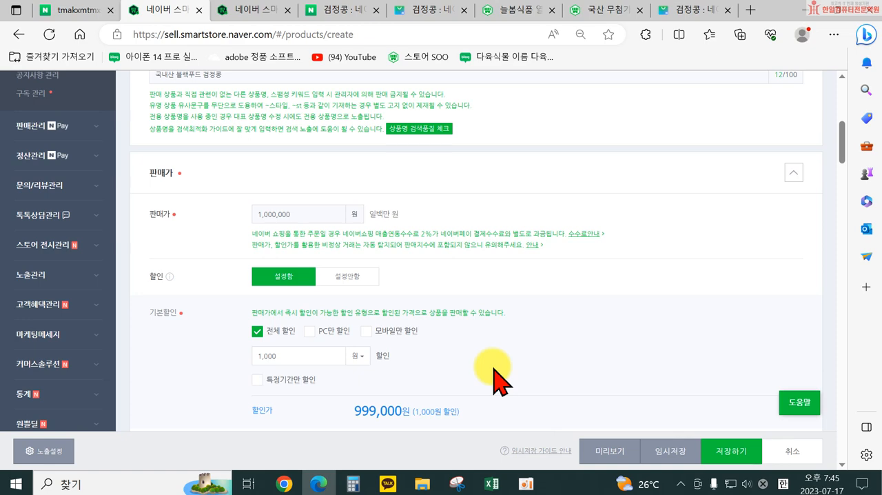
scroll(502, 378, "down", 15)
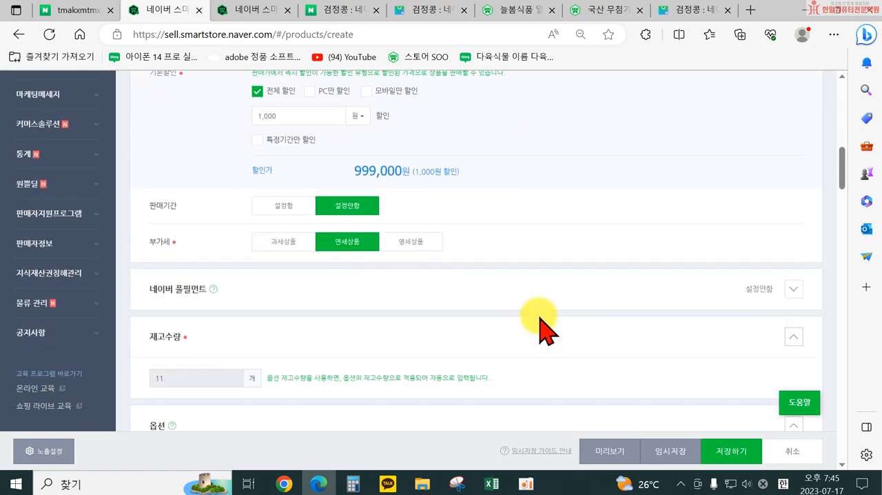
scroll(517, 372, "down", 2)
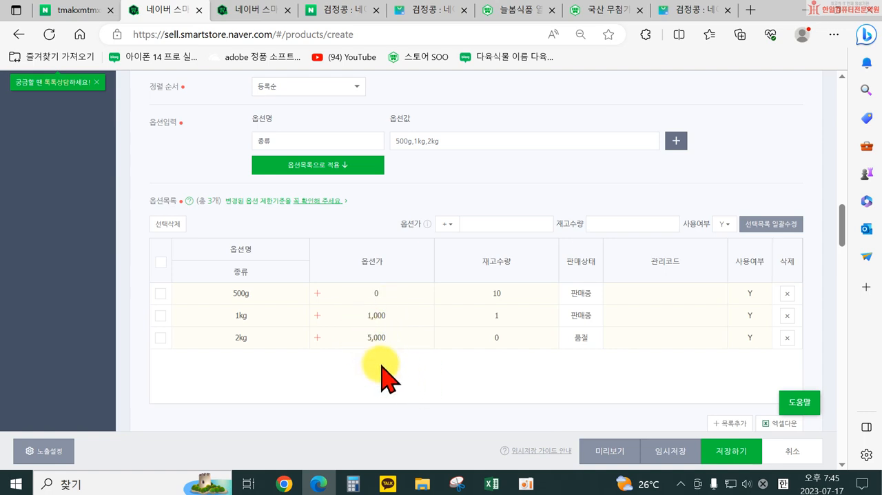
scroll(385, 372, "down", 1)
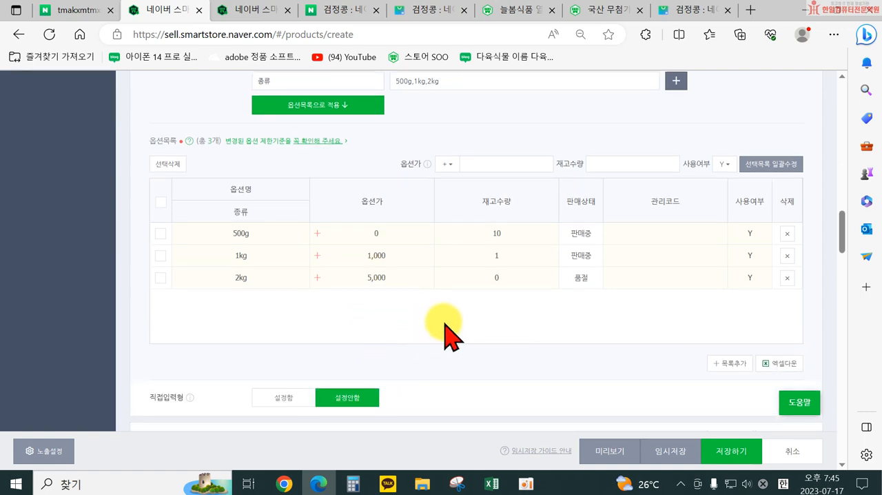
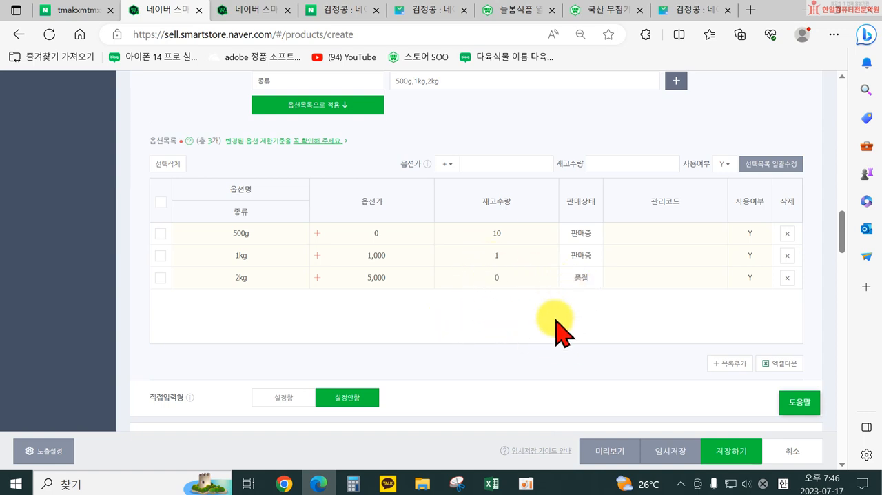
Step: Read the 직접입력형 explanation, and enable 직접입력형 with 옵션명 개수 set to 1개
scroll(555, 324, "up", 2)
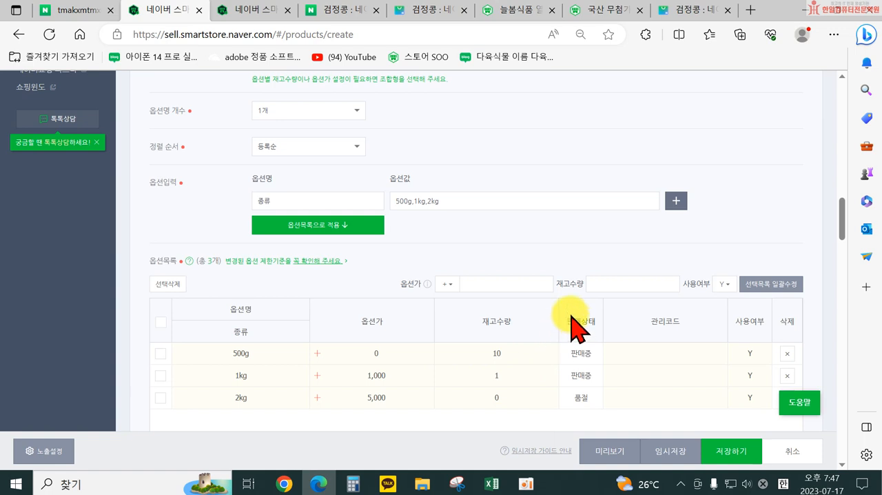
scroll(585, 355, "down", 2)
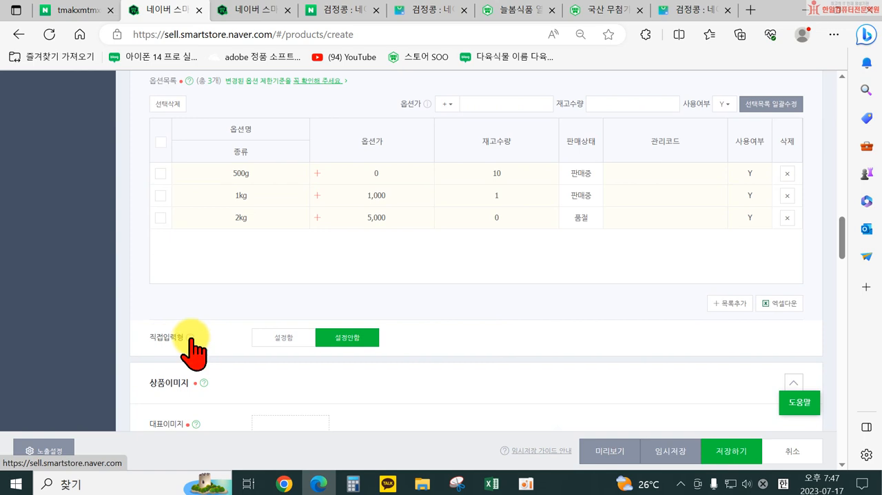
left_click(191, 337)
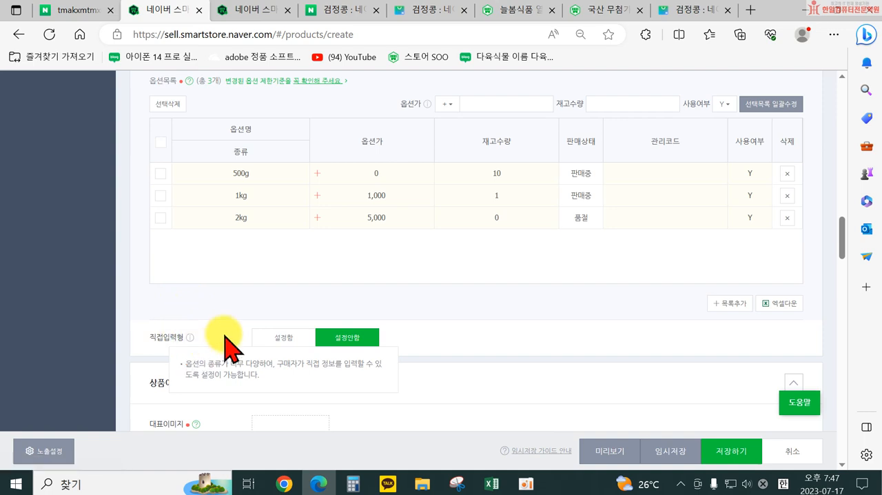
left_click(284, 344)
scroll(291, 289, "down", 2)
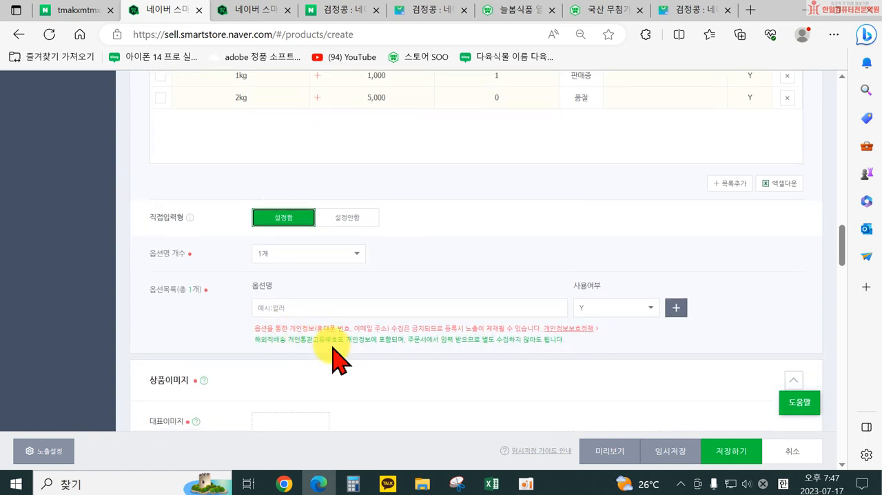
left_click(290, 253)
left_click(295, 269)
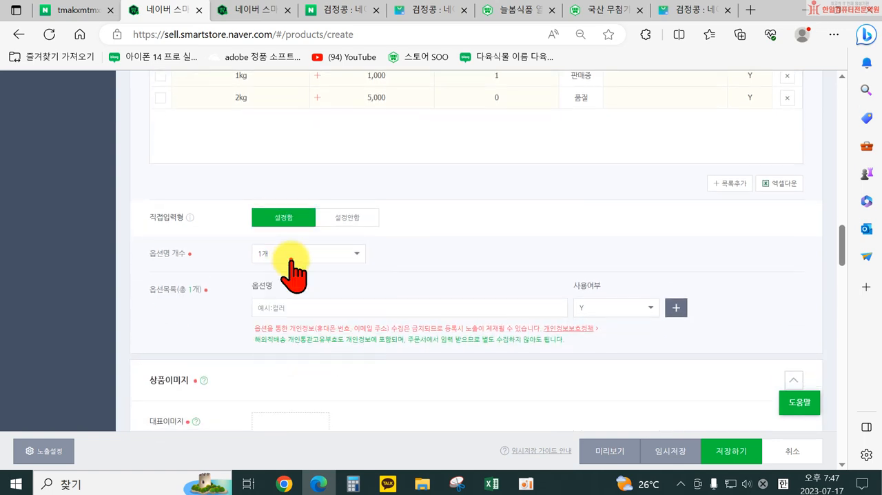
Step: Enter 입력메세지 as the 옵션명 of the 직접입력형 option, and clear the field again
left_click(273, 310)
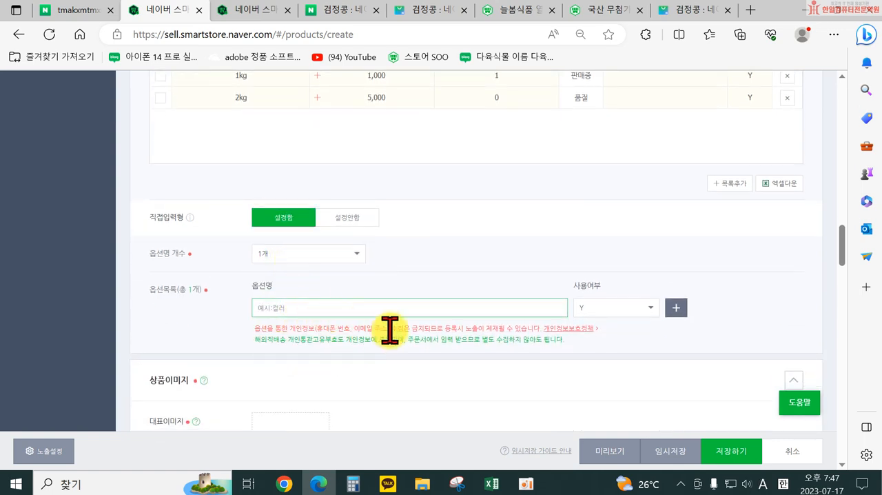
type("a")
key("BackSpace")
key("Hangul")
type("메세")
key("BackSpace")
key("BackSpace")
type("입력명")
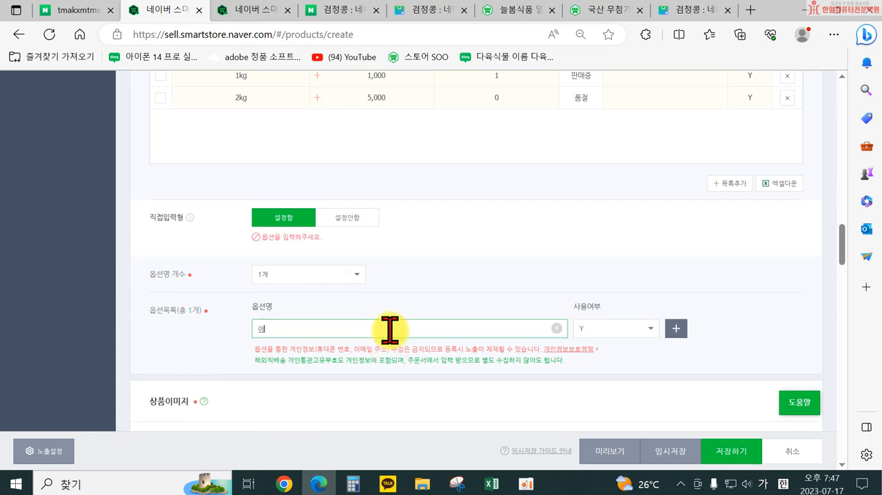
key("BackSpace")
type("메세지")
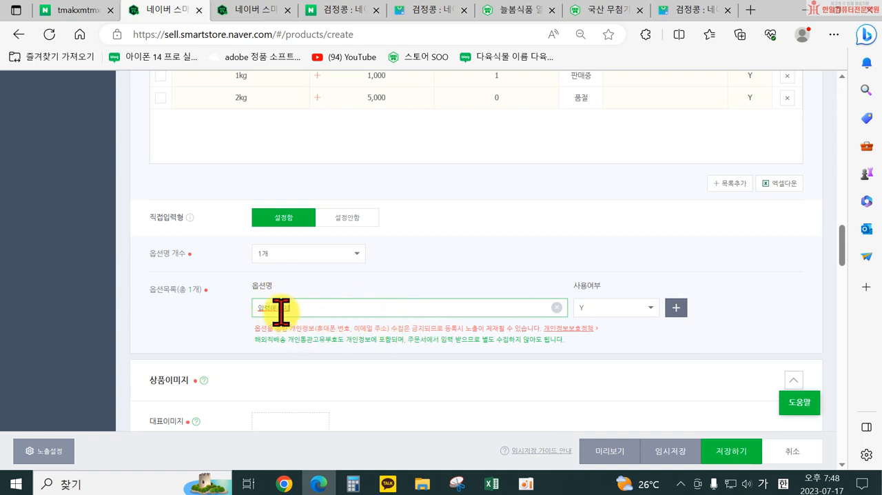
left_click(557, 306)
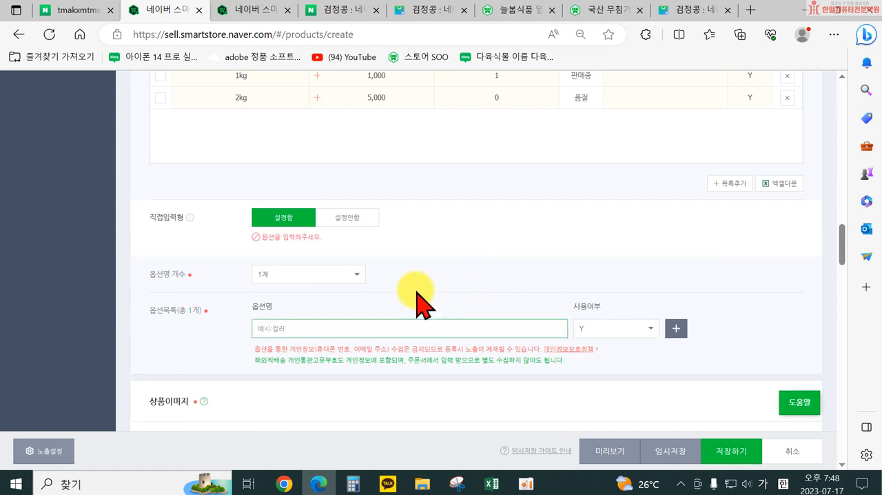
Step: Search Naver for 토퍼 from the open Naver search page and bring up its shopping results
left_click(75, 13)
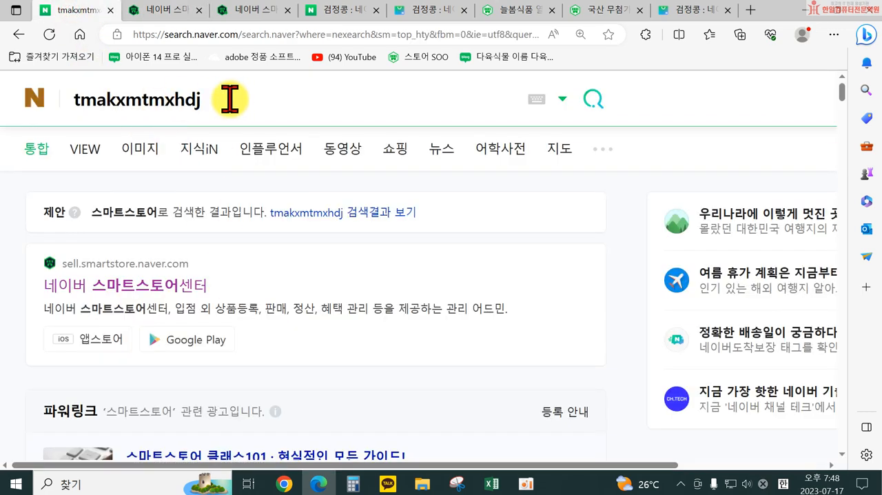
double_click(230, 99)
type("Rh")
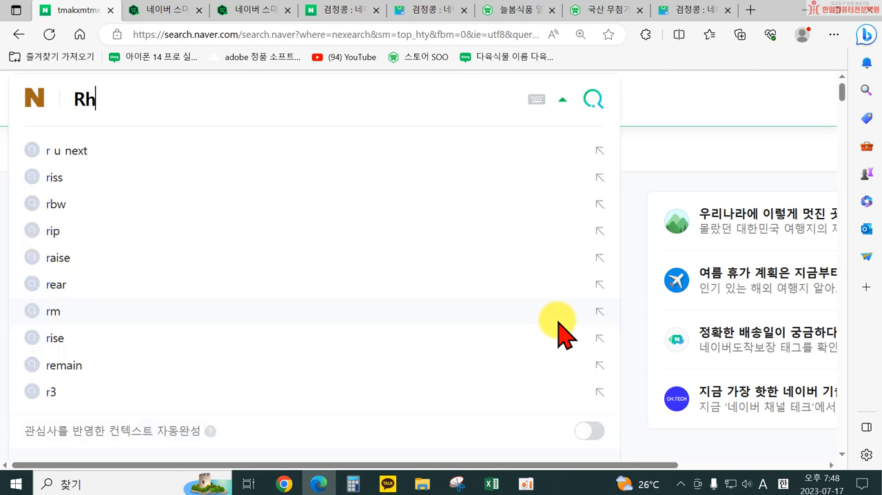
key("BackSpace")
key("BackSpace")
key("Hangul")
type("꽃")
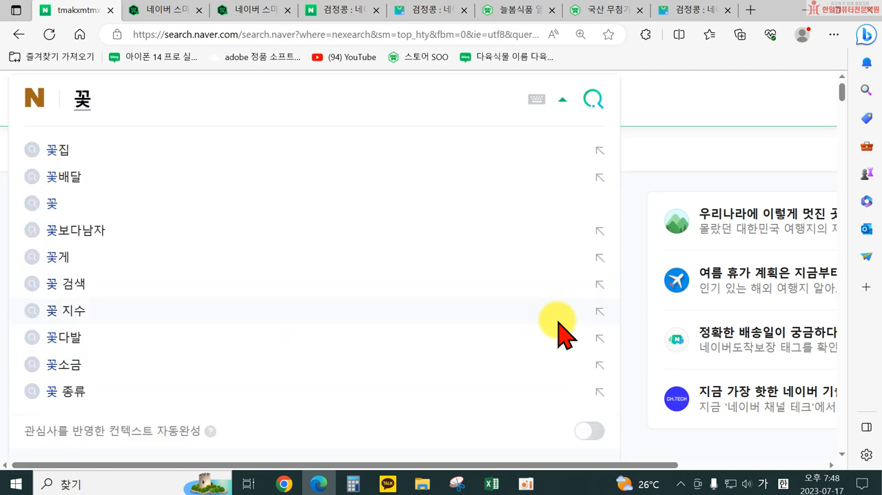
key("BackSpace")
type("보")
key("BackSpace")
key("BackSpace")
type("ㅌㅎ")
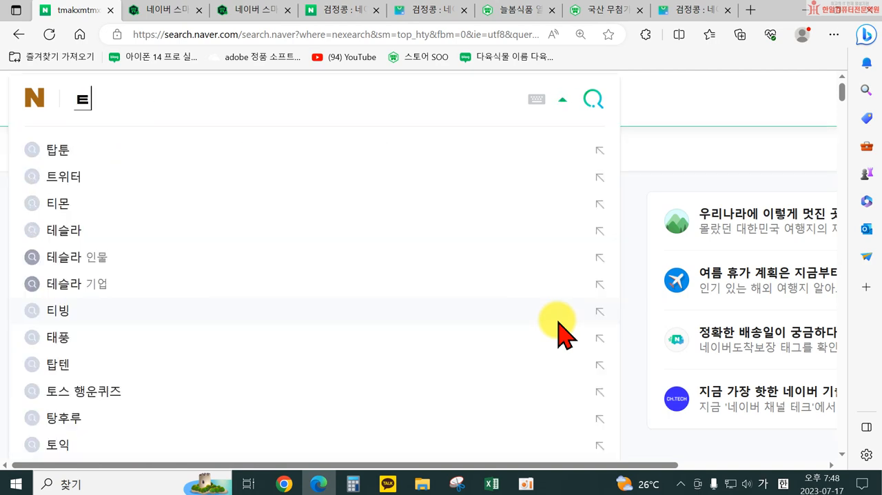
key("BackSpace")
key("BackSpace")
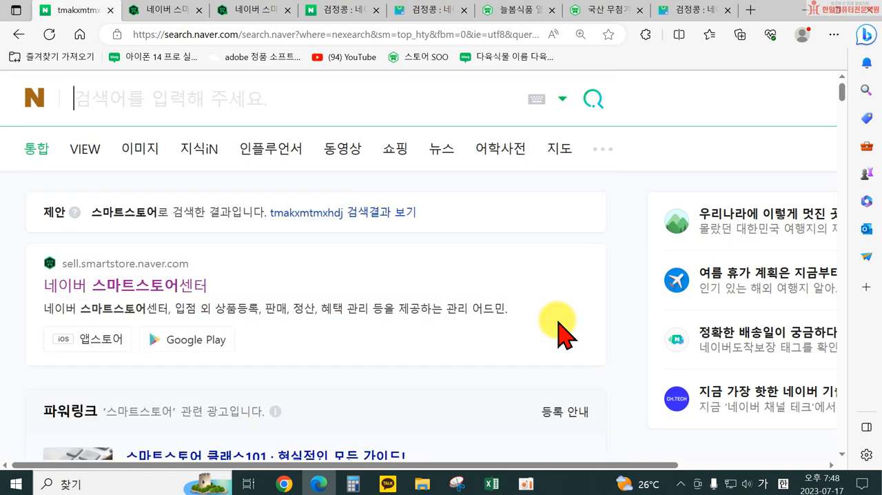
type("ㅌ")
key("Return")
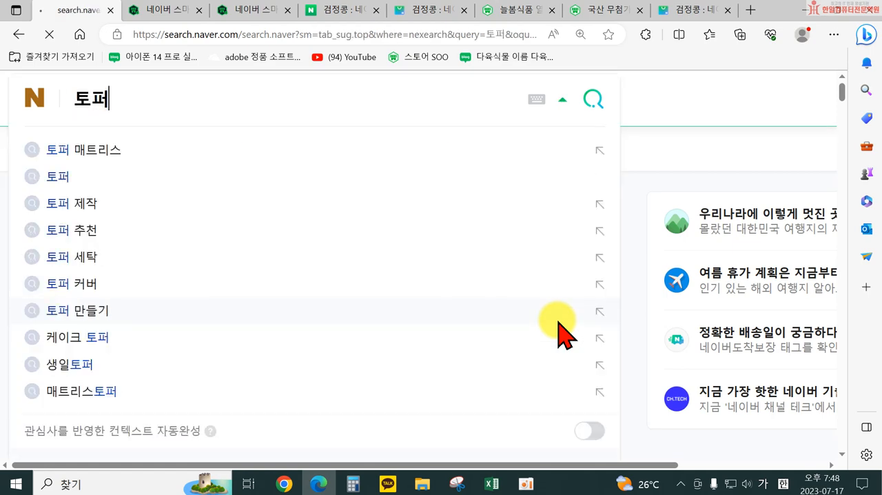
left_click(84, 147)
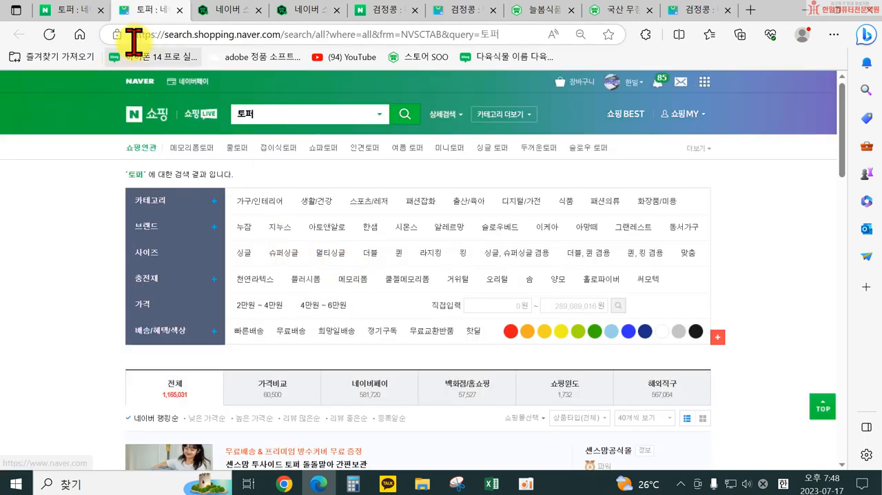
Step: Refine the Naver Shopping search to 생일토퍼
left_click(238, 114)
type("스")
key("BackSpace")
type("생잇")
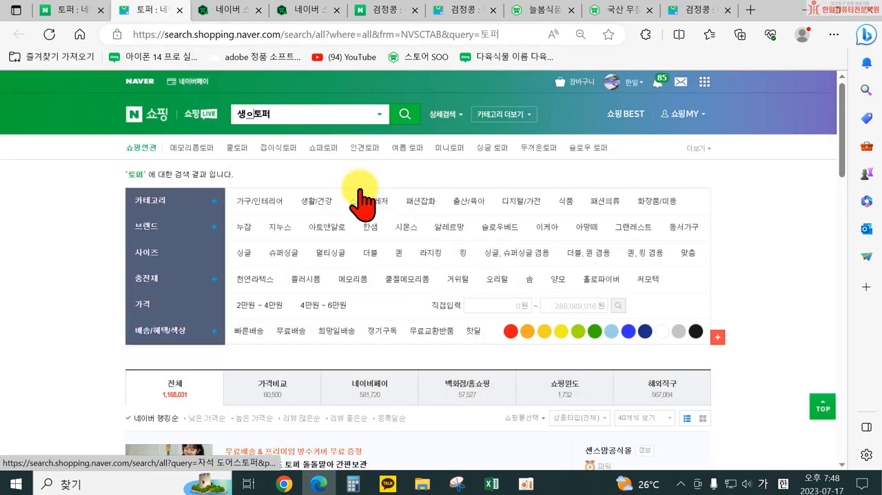
key("Return")
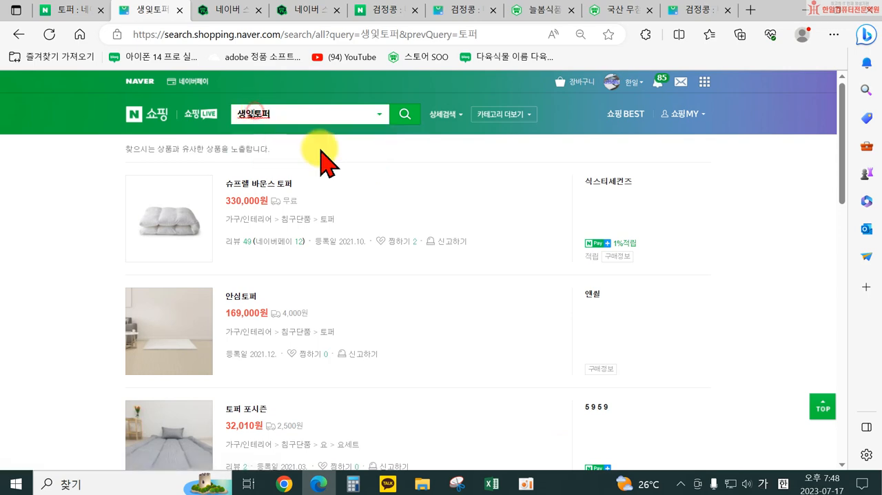
type("일")
key("Return")
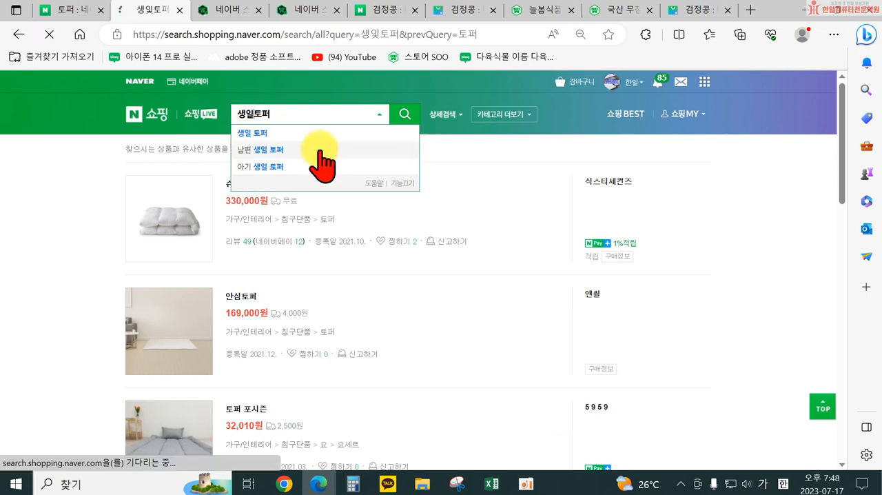
Step: Look through the 생일토퍼 results and open the 환갑 생신 선물 용돈 케이크토퍼 product
scroll(288, 363, "down", 1)
scroll(287, 376, "down", 2)
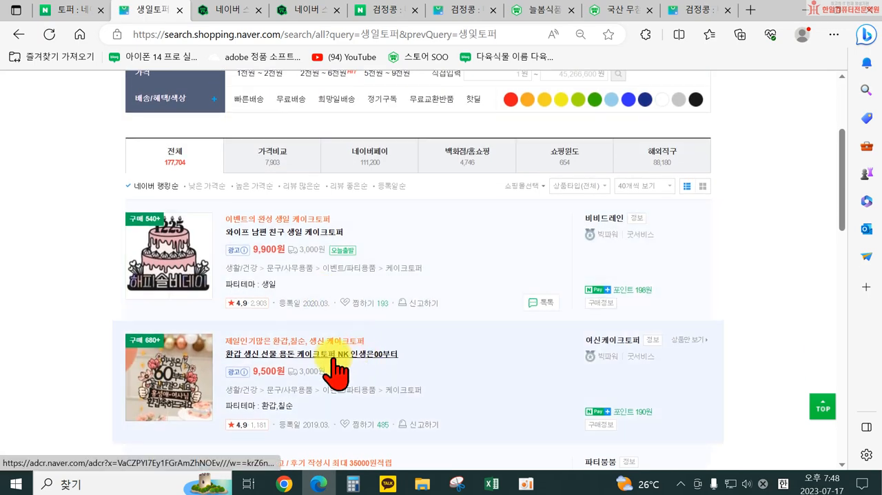
scroll(339, 368, "down", 2)
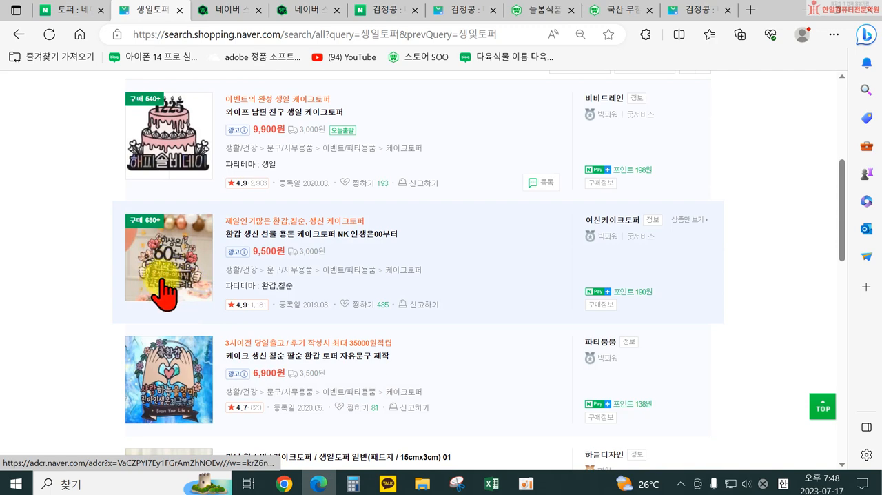
left_click(314, 233)
Step: Examine the choices and surcharges in the 토퍼디자인 option list on the cake topper product page
scroll(594, 311, "down", 4)
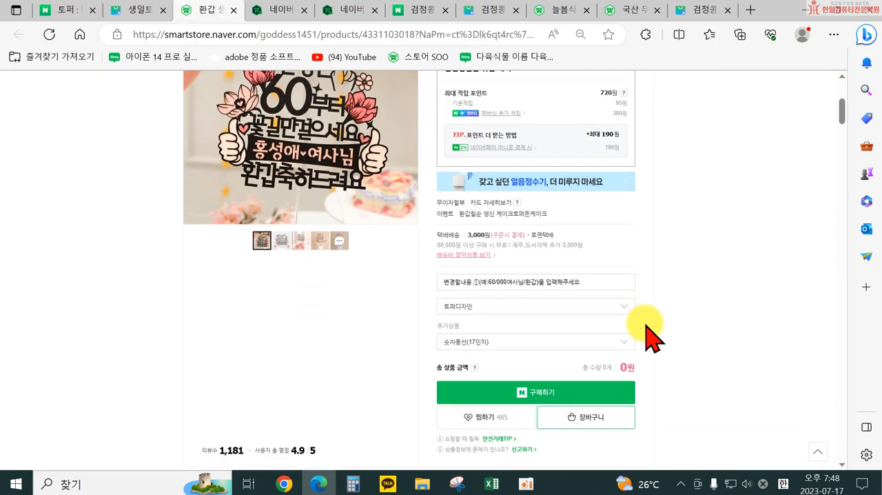
left_click(517, 301)
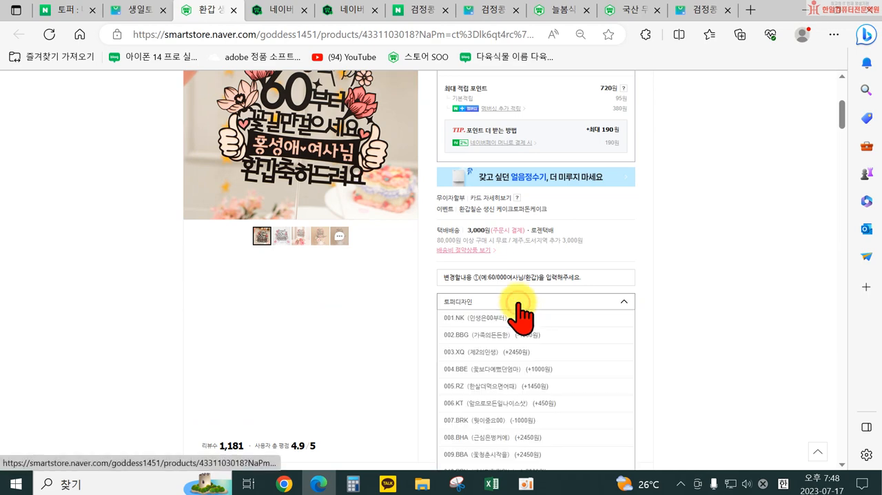
scroll(572, 307, "down", 2)
scroll(621, 313, "down", 3)
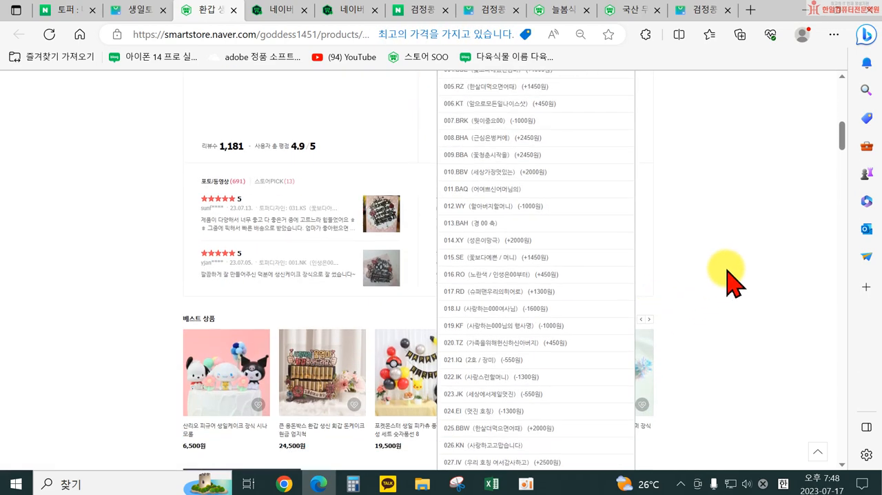
left_click(717, 277)
scroll(648, 262, "up", 2)
scroll(508, 213, "up", 2)
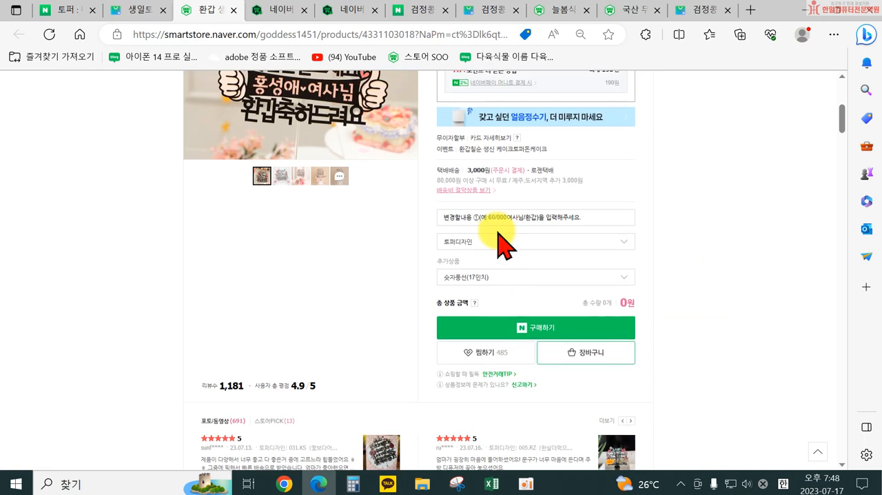
Step: Examine the 변경할내용 buyer text entry option alongside the cake topper's product image
left_click(508, 227)
left_click(390, 223)
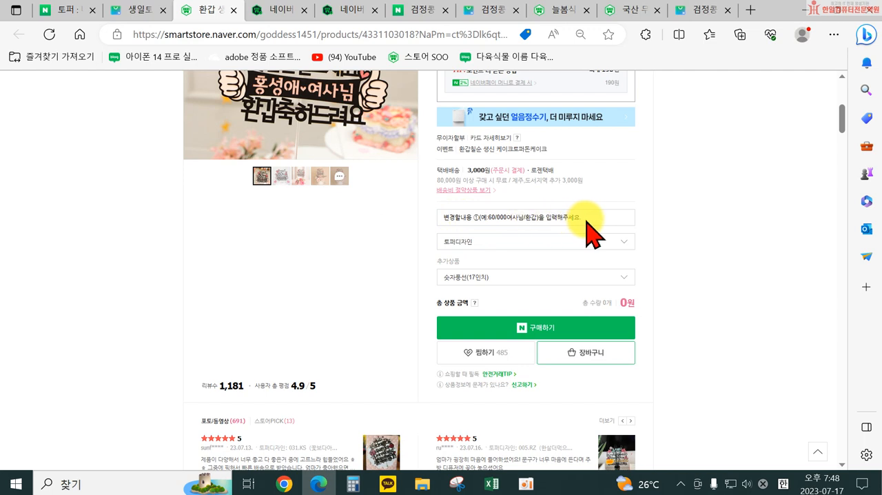
scroll(455, 234, "up", 1)
scroll(455, 234, "up", 1)
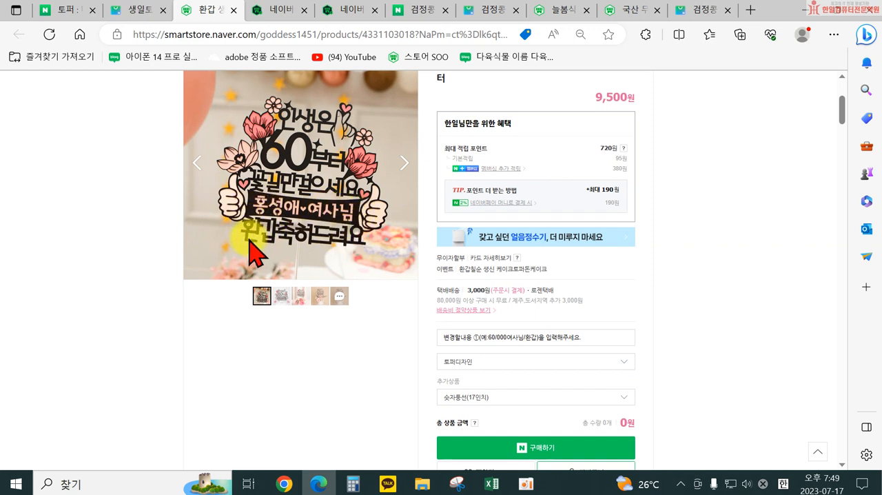
left_click(445, 338)
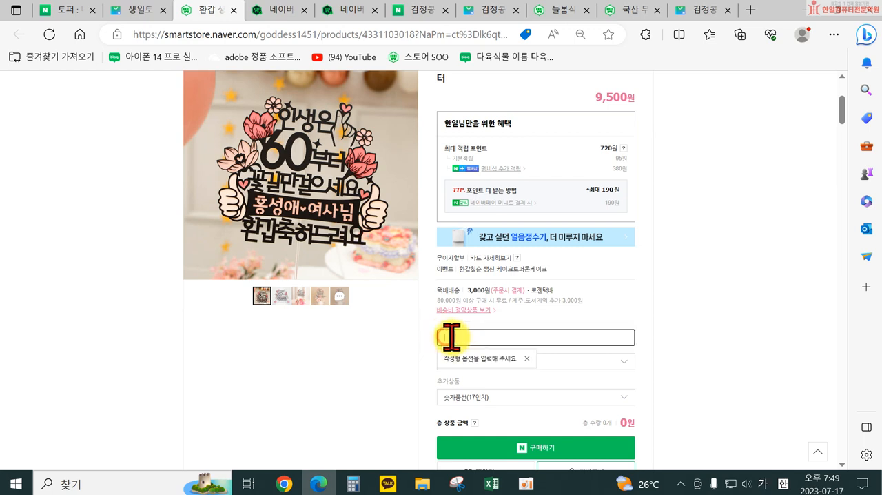
left_click(380, 372)
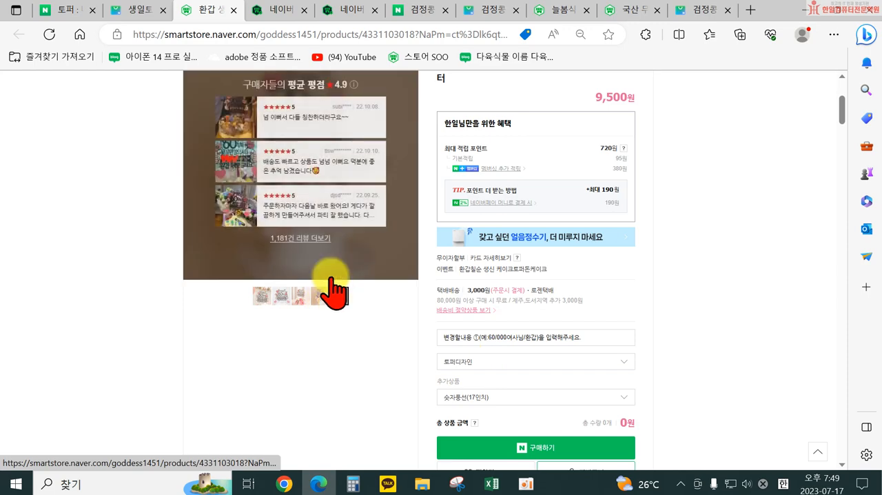
Step: Close the cake topper product, the 검정콩 shopping results and the option limits notice, and return to the product registration form
left_click(233, 11)
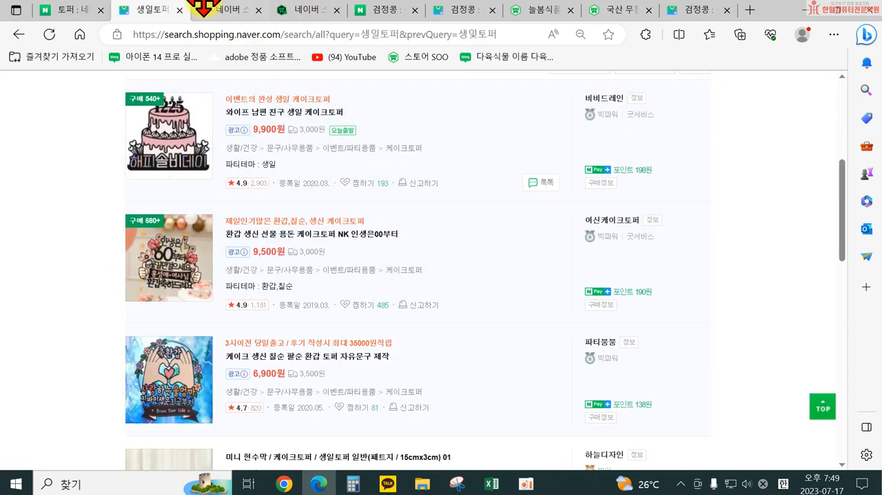
left_click(460, 16)
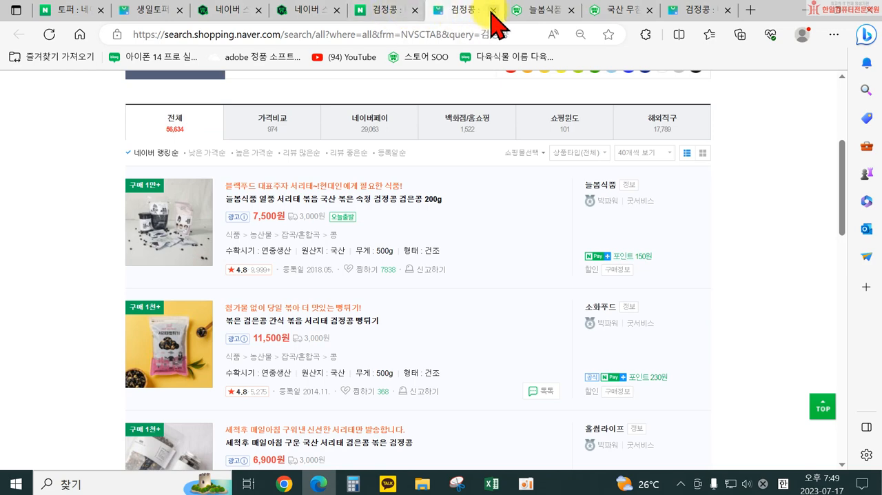
left_click(492, 10)
left_click(307, 13)
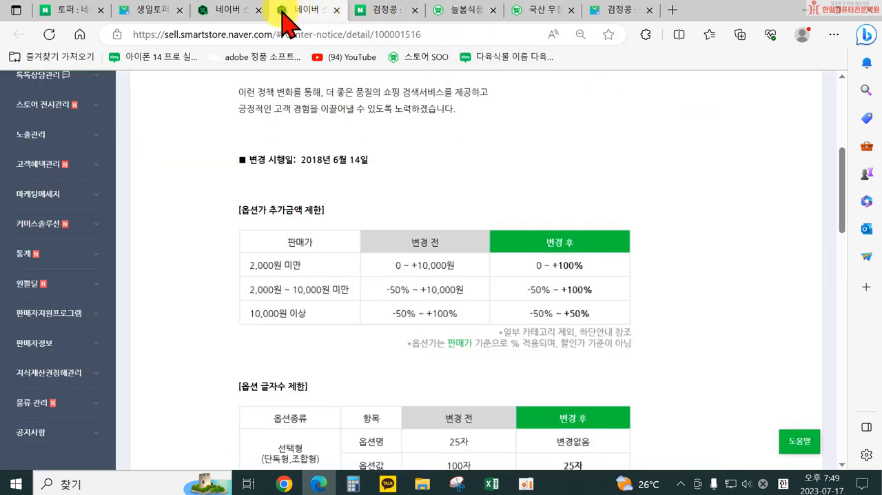
left_click(336, 11)
left_click(234, 13)
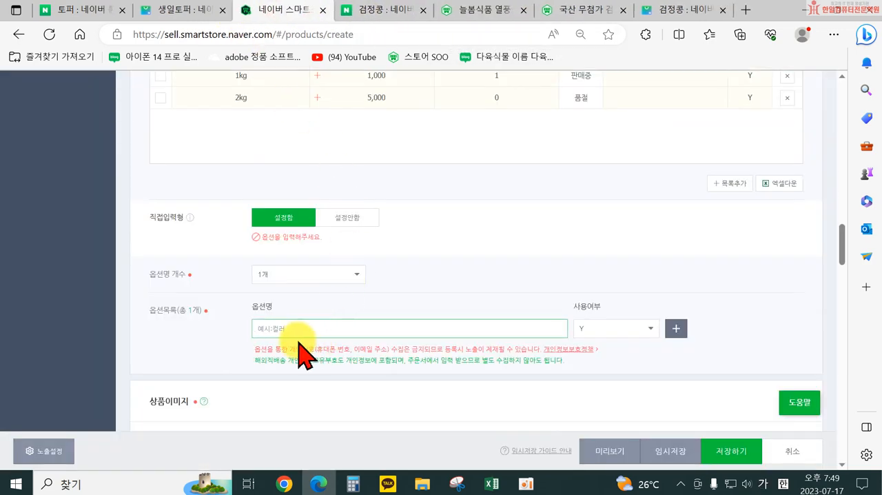
Step: Set 직접입력형 to 설정안함 and recheck the 500g, 1kg and 2kg rows in 옵션목록
left_click(355, 219)
scroll(372, 234, "up", 3)
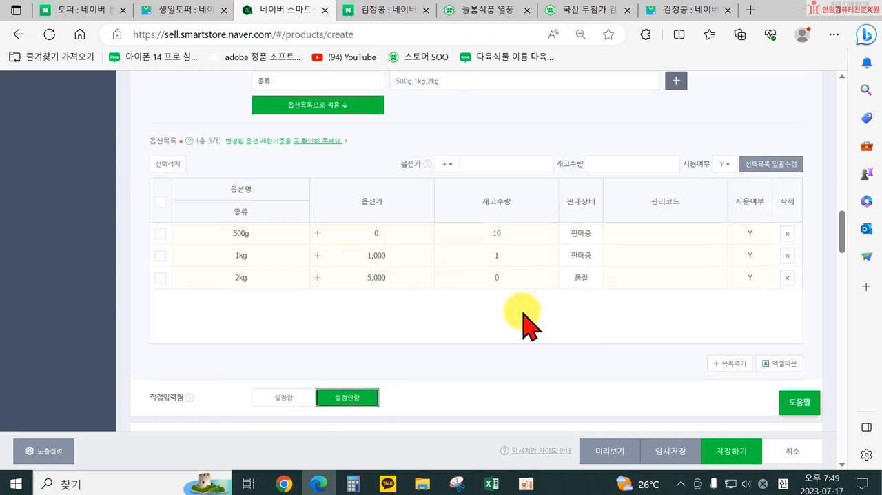
scroll(514, 329, "down", 1)
scroll(507, 315, "up", 2)
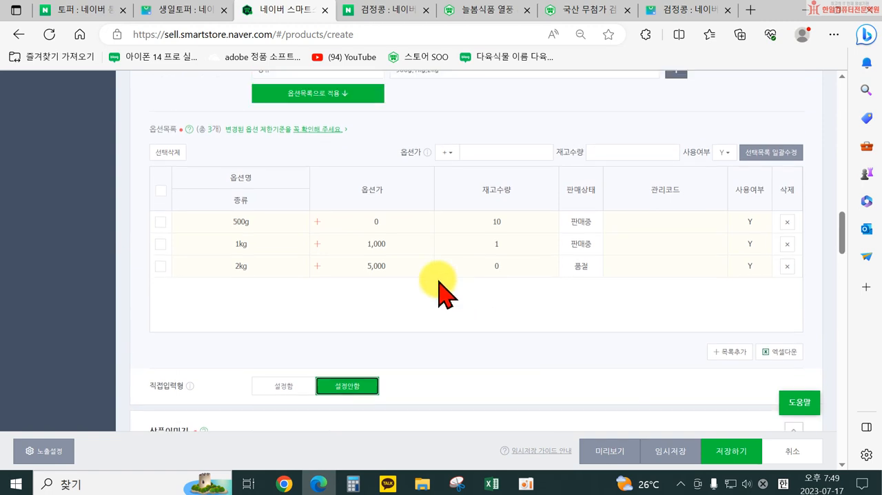
Step: Check the 옵션명 개수 choices for the combination-type option against the 500g, 1kg and 2kg rows in 옵션목록
scroll(275, 182, "up", 2)
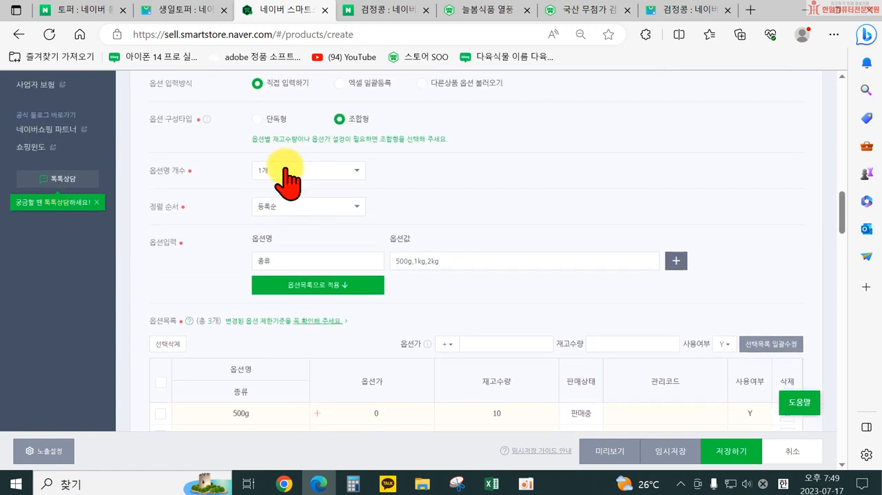
left_click(284, 167)
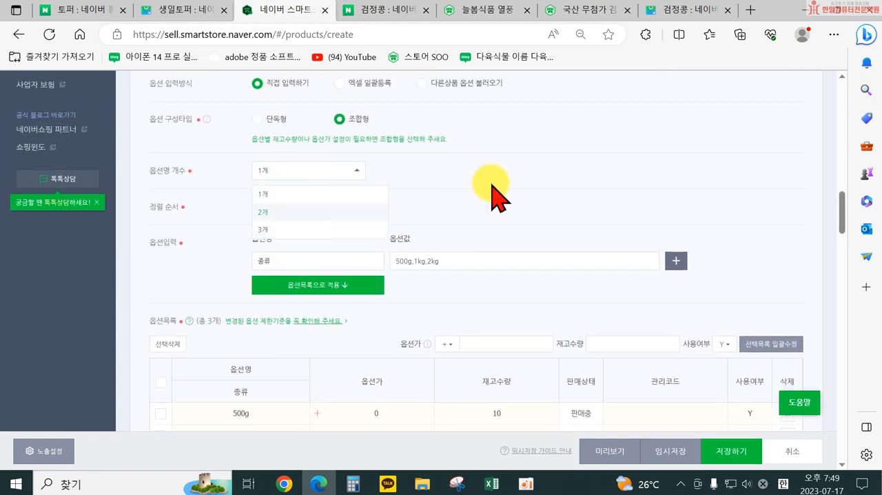
scroll(423, 203, "down", 3)
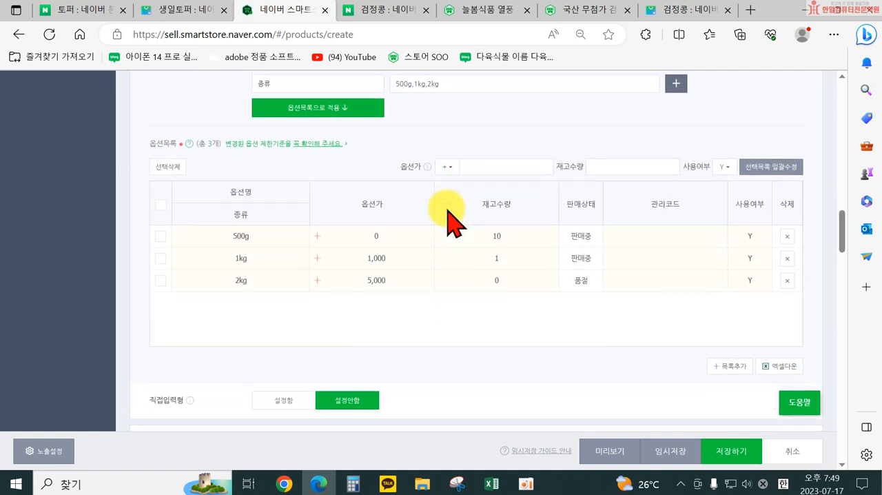
scroll(306, 360, "down", 2)
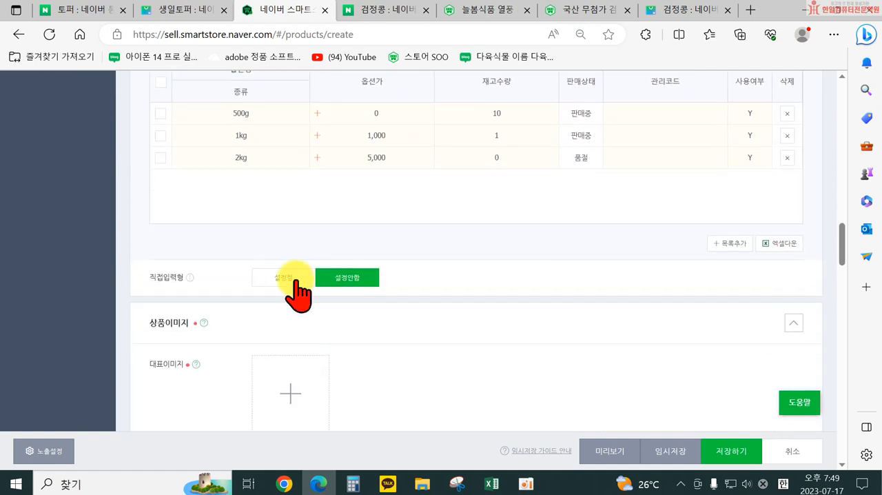
Step: Try 직접입력형 as 설정함, view its 옵션명 개수 choices, and set it back to 설정안함
left_click(290, 279)
scroll(295, 297, "down", 1)
left_click(304, 272)
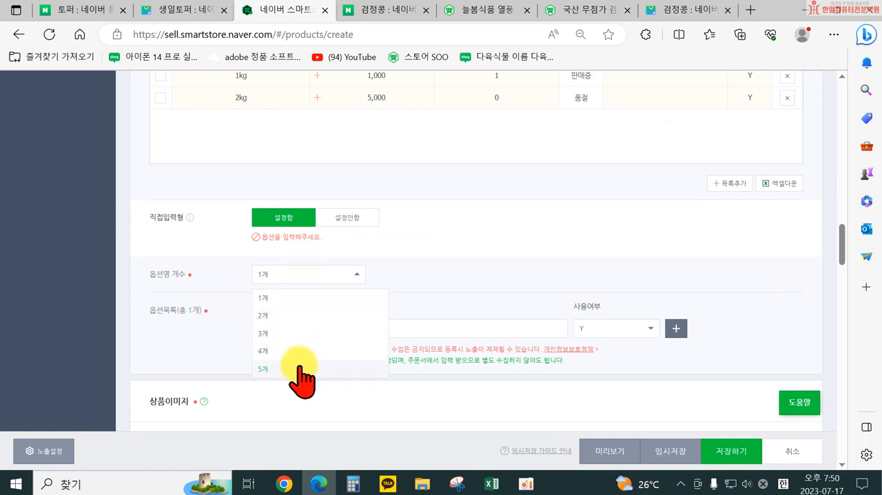
left_click(445, 279)
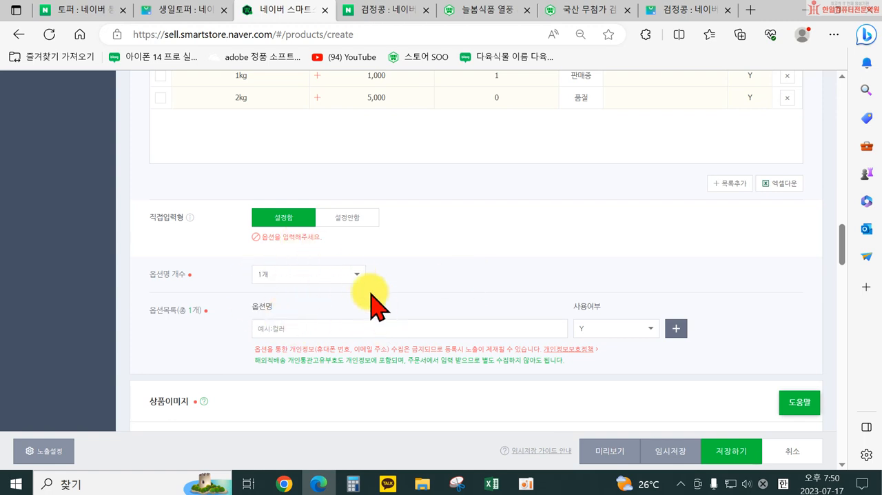
left_click(355, 219)
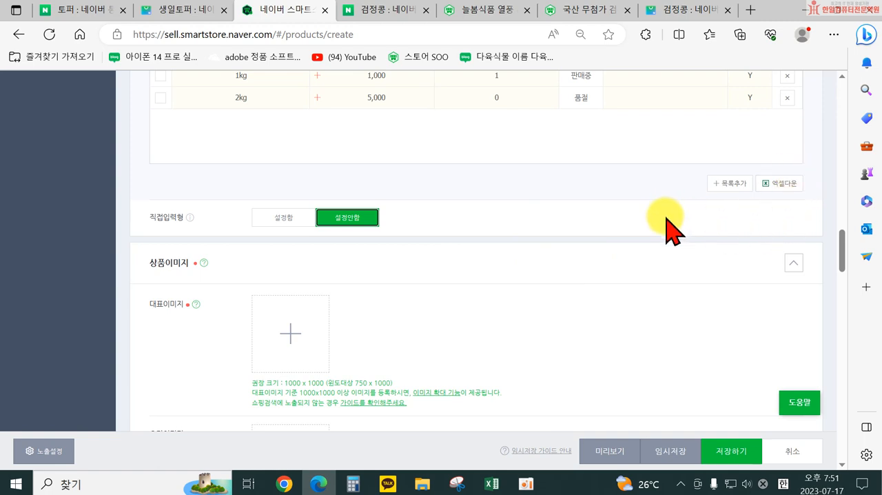
Step: Review the 상품이미지 section, and close the 늘봄식품 and 소화푸드 black bean product pages to reach the 검정콩 shopping results
scroll(585, 269, "down", 1)
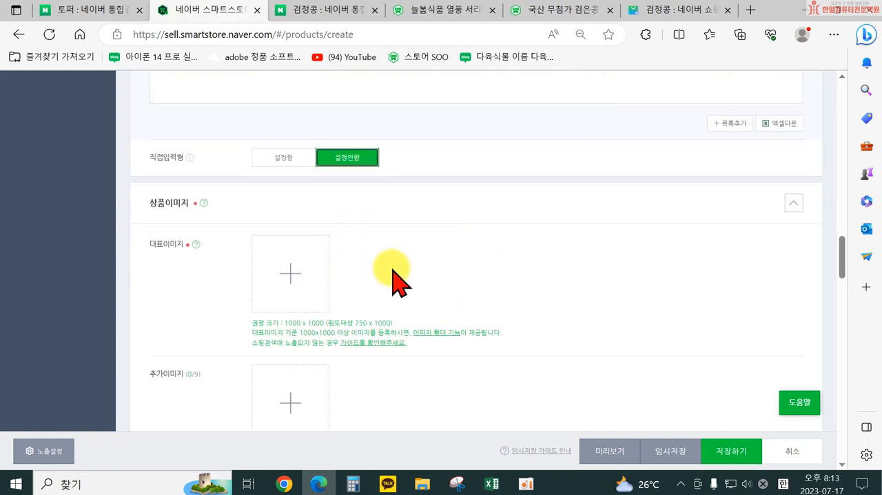
scroll(331, 296, "down", 1)
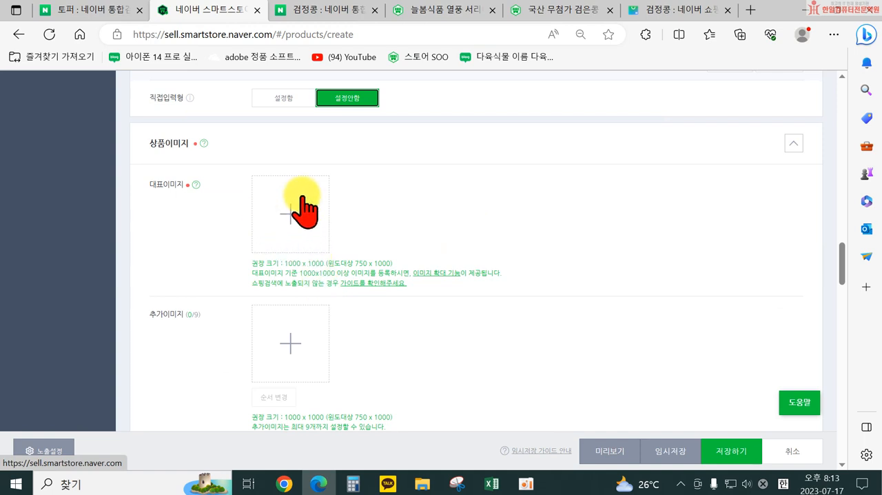
left_click(532, 11)
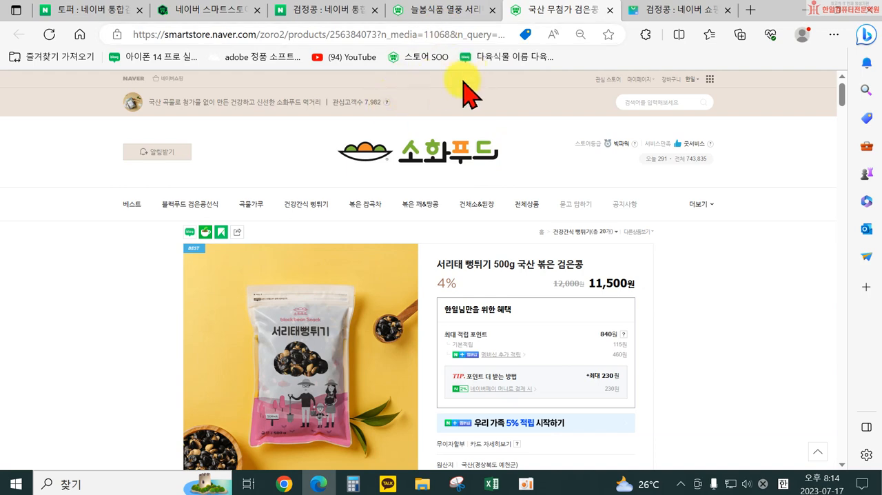
left_click(334, 13)
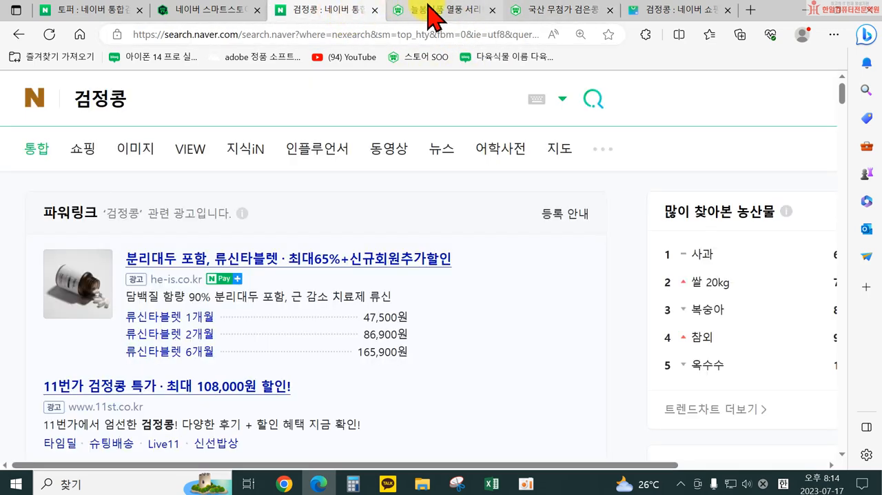
left_click(398, 12)
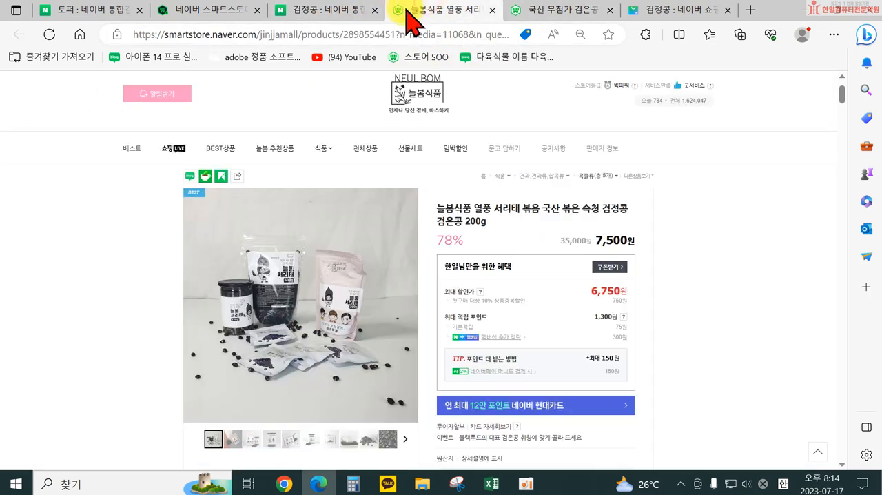
left_click(491, 11)
left_click(491, 10)
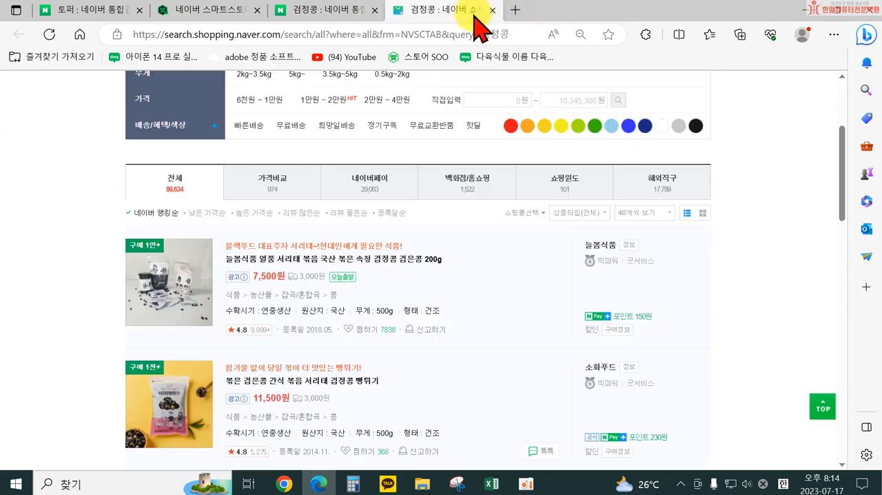
Step: Browse the 검정콩 shopping results' thumbnails and open the 서리태 국산 검은콩 검정콩 서리태콩 속청 5kg (2022년) product
scroll(236, 275, "down", 1)
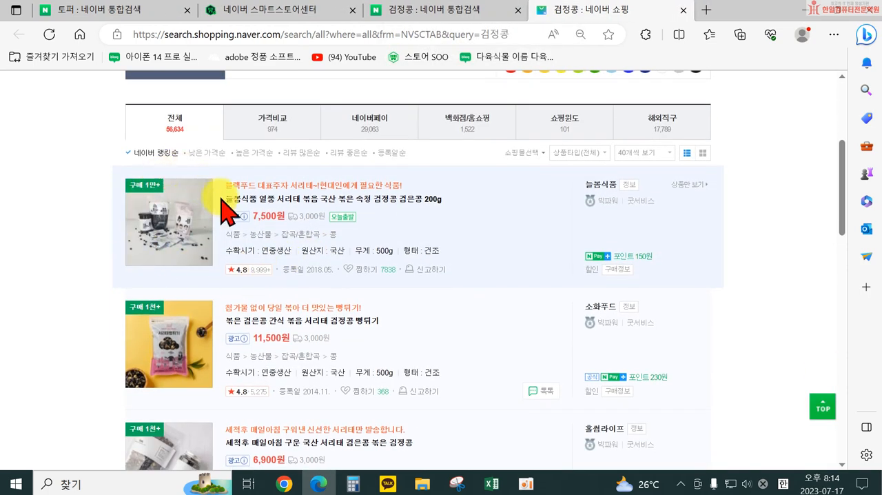
scroll(207, 266, "down", 2)
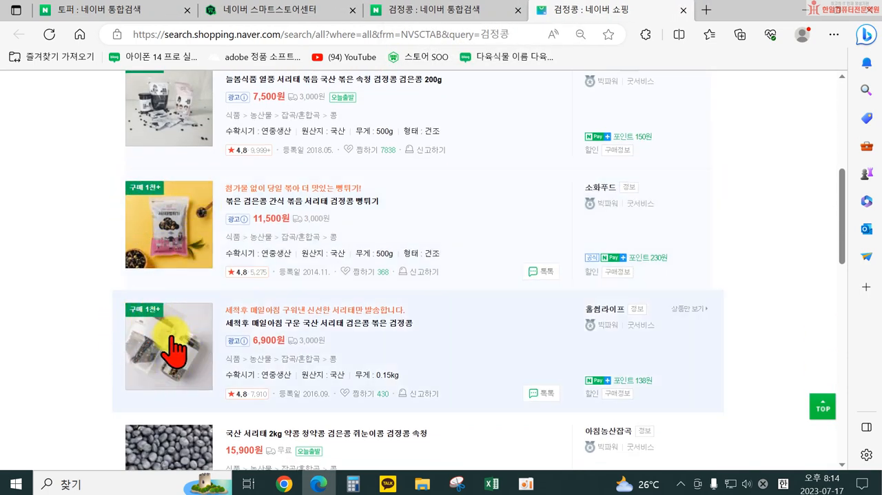
scroll(172, 365, "down", 2)
scroll(193, 317, "up", 2)
scroll(183, 324, "down", 4)
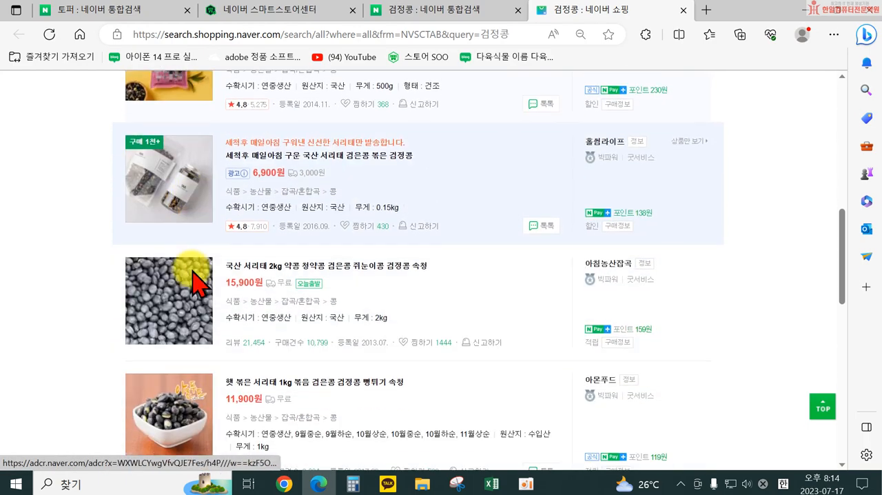
scroll(166, 341, "down", 1)
scroll(166, 351, "down", 4)
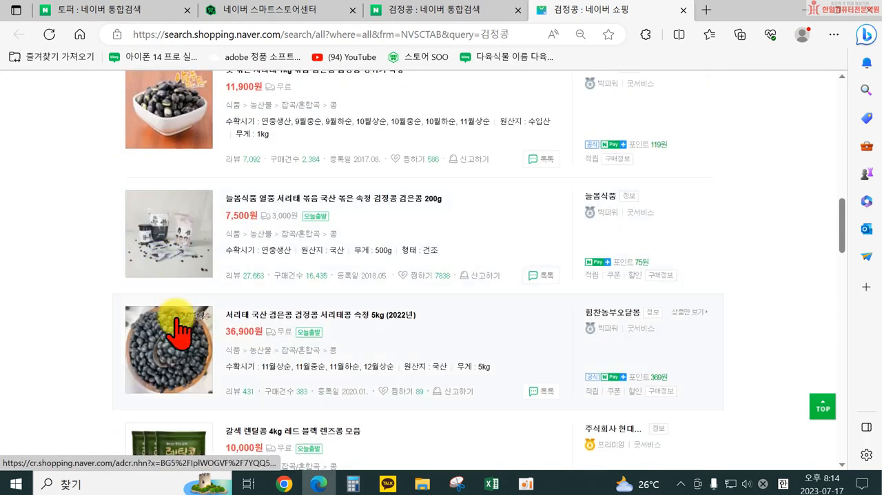
left_click(290, 315)
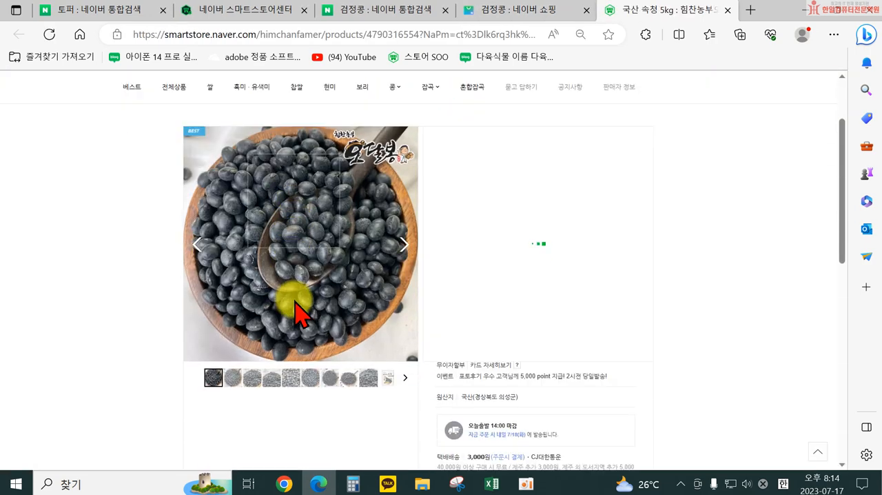
Step: Examine the 5kg 서리태 product's main and additional images, product information and detailed description
scroll(294, 300, "down", 1)
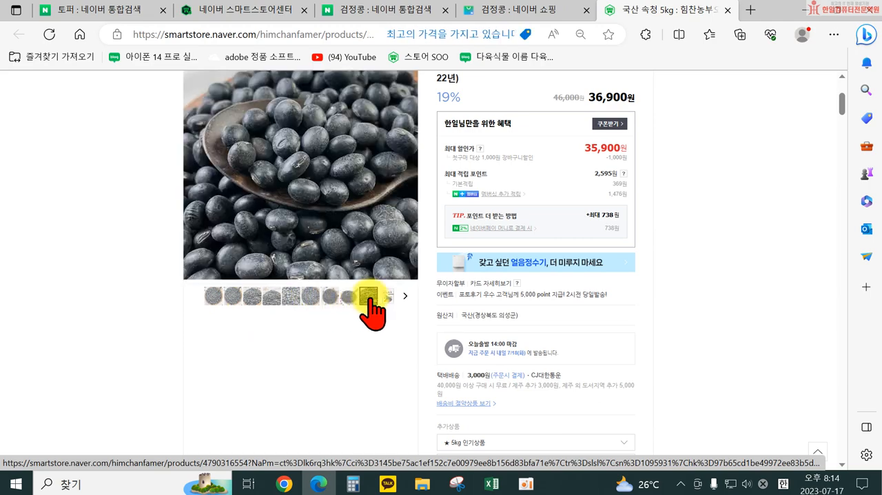
scroll(538, 334, "down", 10)
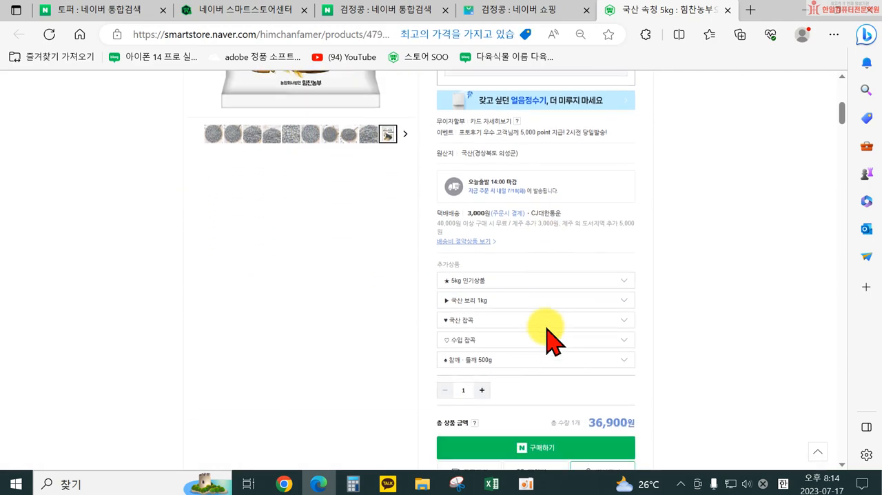
scroll(542, 348, "down", 10)
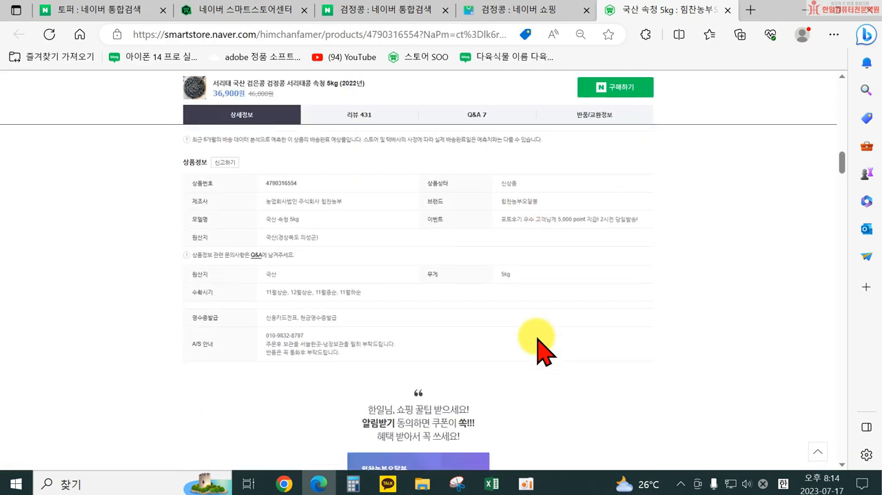
scroll(521, 336, "down", 10)
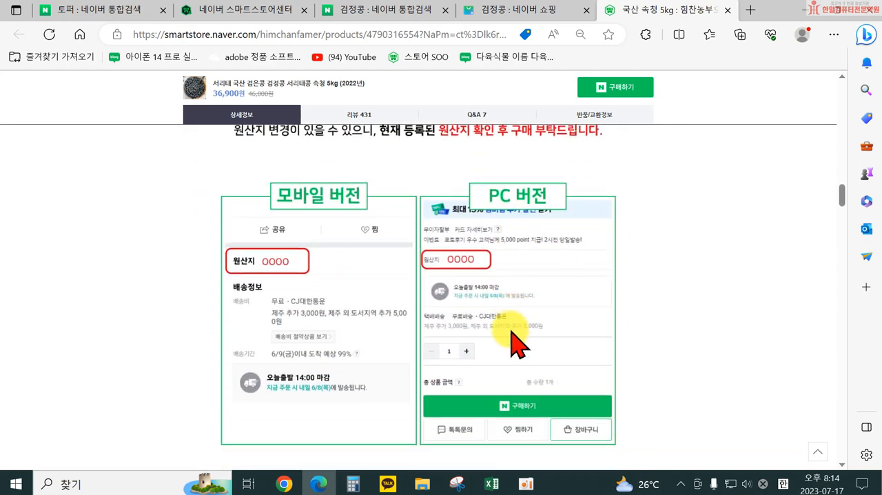
scroll(476, 317, "down", 10)
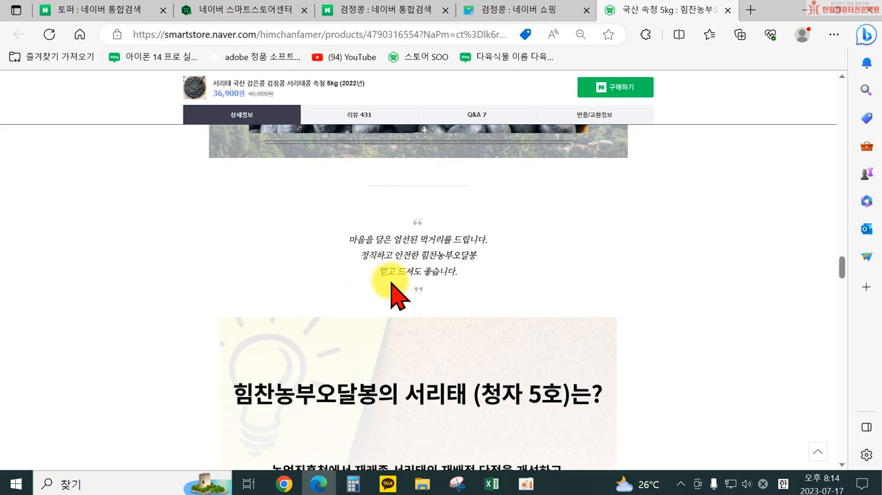
scroll(428, 303, "down", 9)
scroll(428, 336, "down", 10)
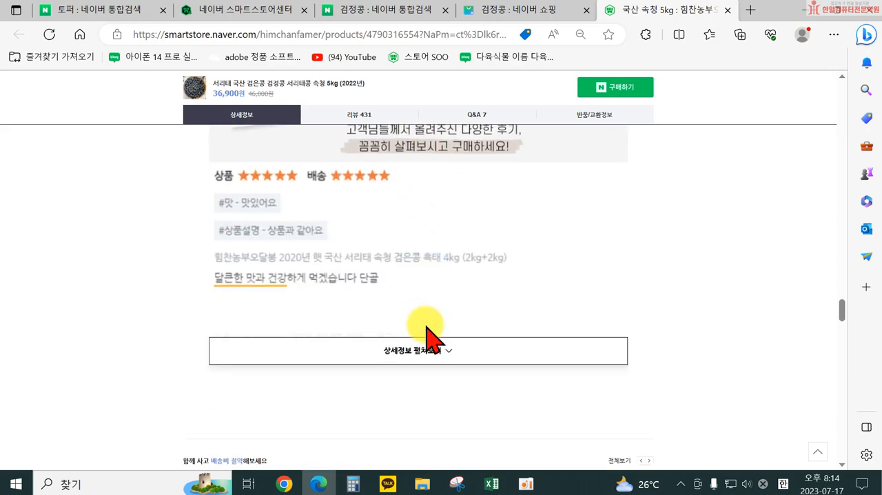
scroll(426, 330, "up", 10)
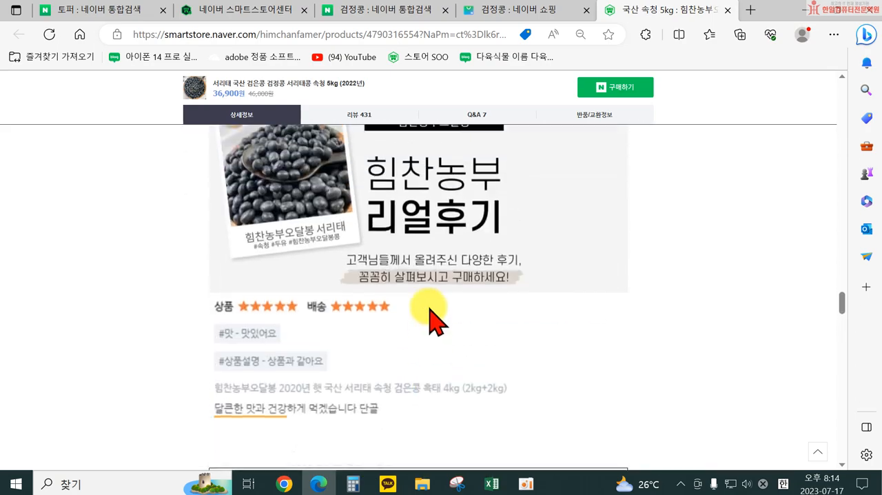
Step: Return to the product registration form and upload the 건강6 photo from the computer as the 대표이미지
left_click(246, 13)
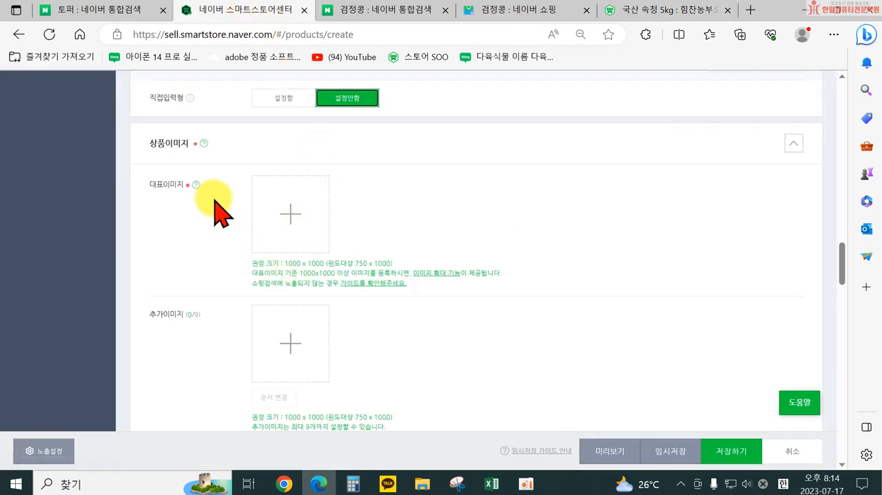
left_click(288, 228)
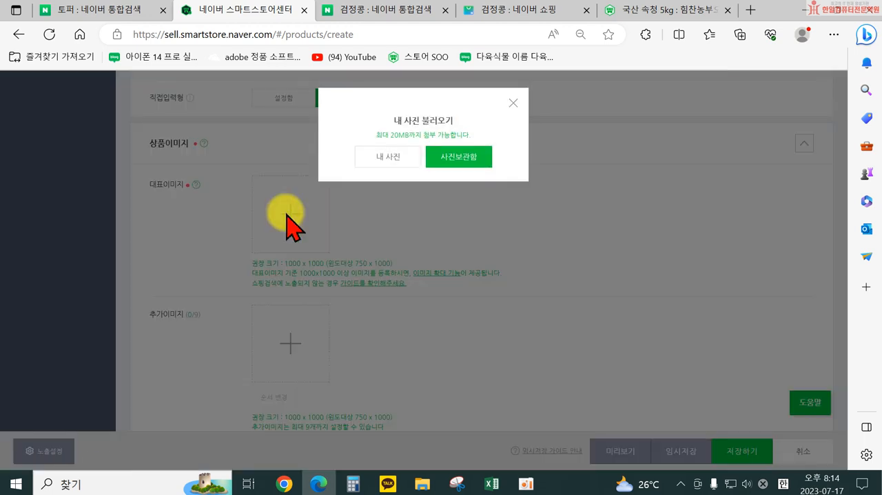
left_click(399, 171)
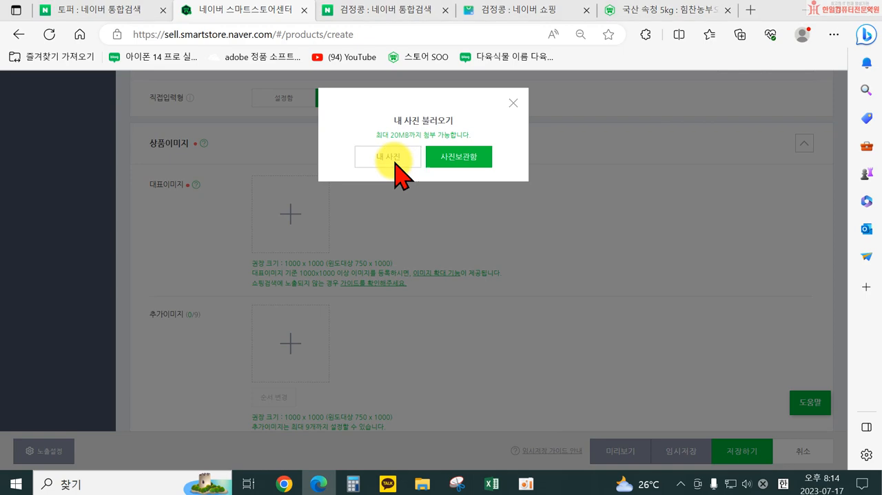
scroll(417, 232, "down", 3)
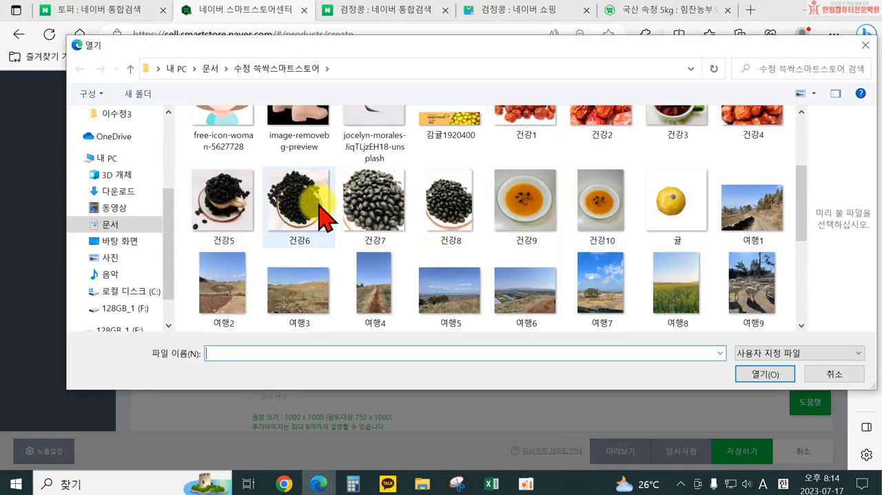
scroll(315, 207, "up", 1)
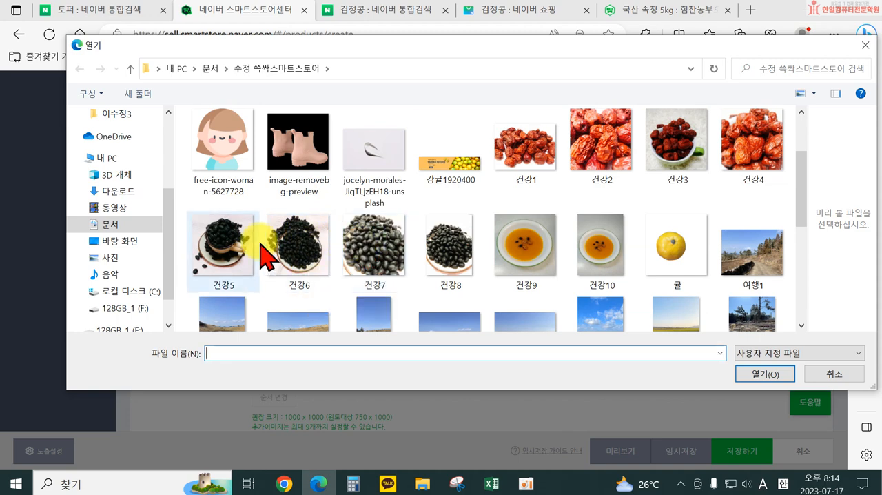
left_click(300, 234)
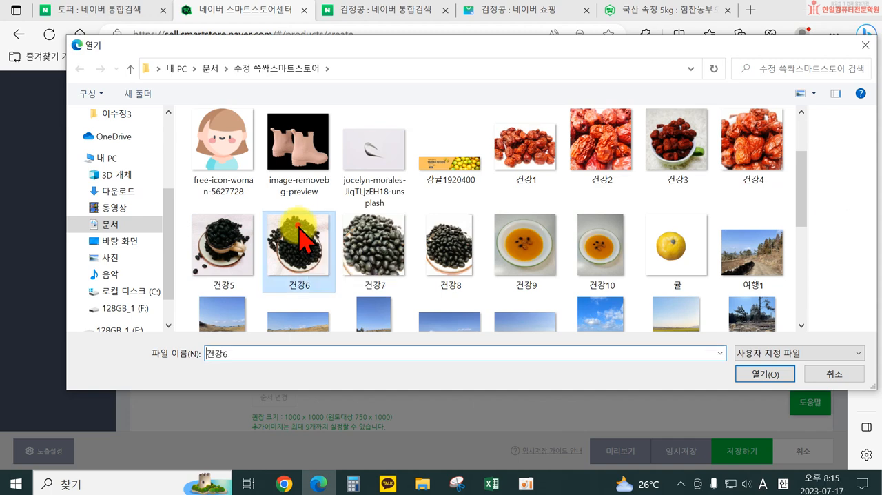
left_click(742, 374)
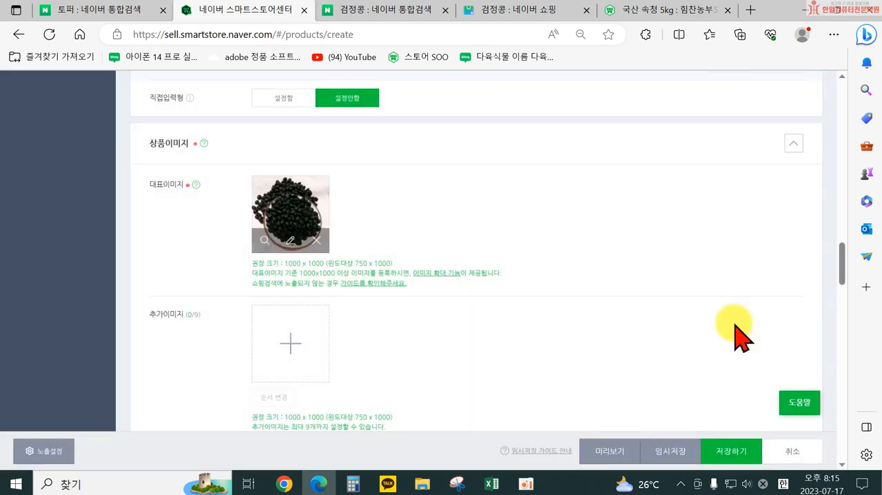
Step: Upload a black bean photo from the computer as the first 추가이미지
scroll(291, 244, "down", 2)
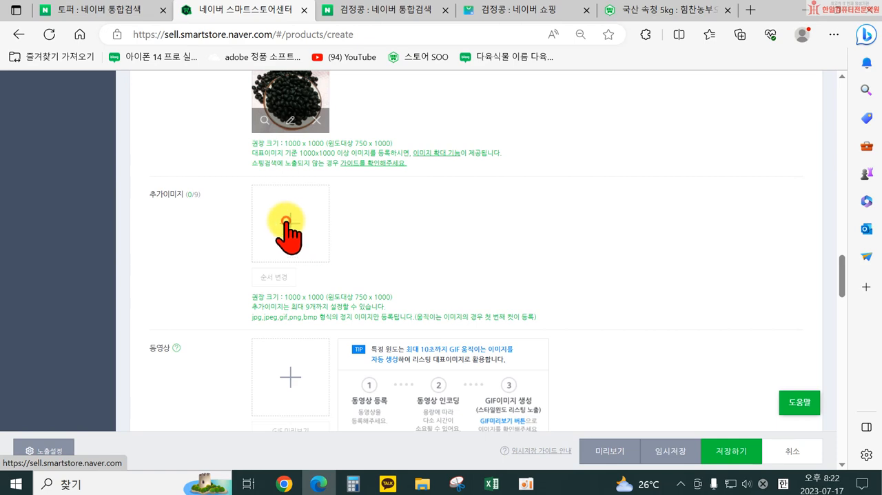
left_click(292, 228)
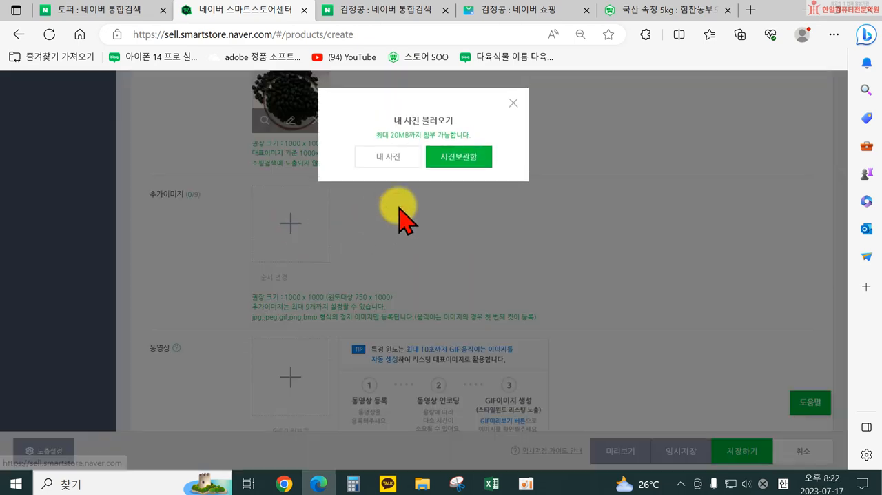
left_click(390, 157)
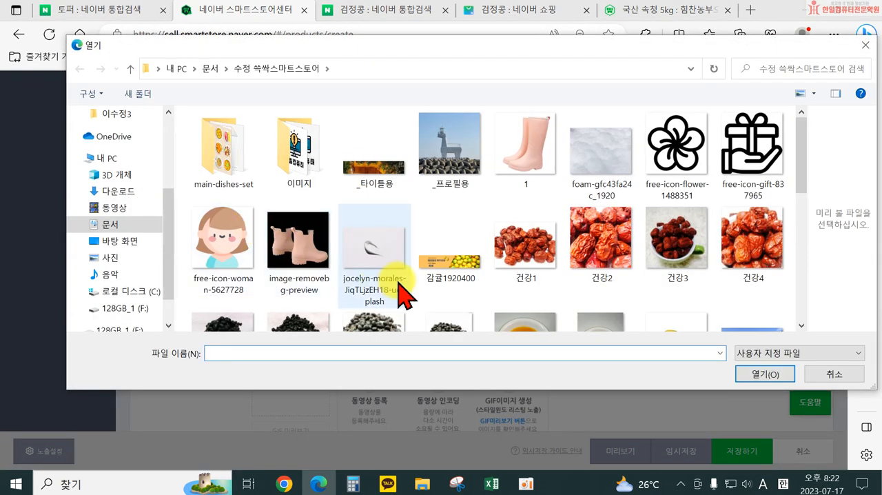
scroll(405, 295, "down", 3)
double_click(367, 222)
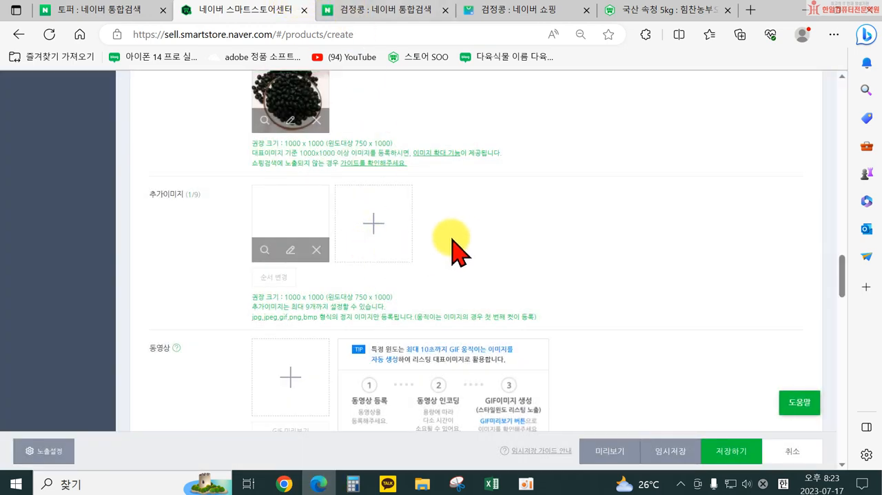
Step: Try to upload the 여행비디오 file from the computer as the product's 동영상, and close the upload dialog
scroll(414, 219, "down", 1)
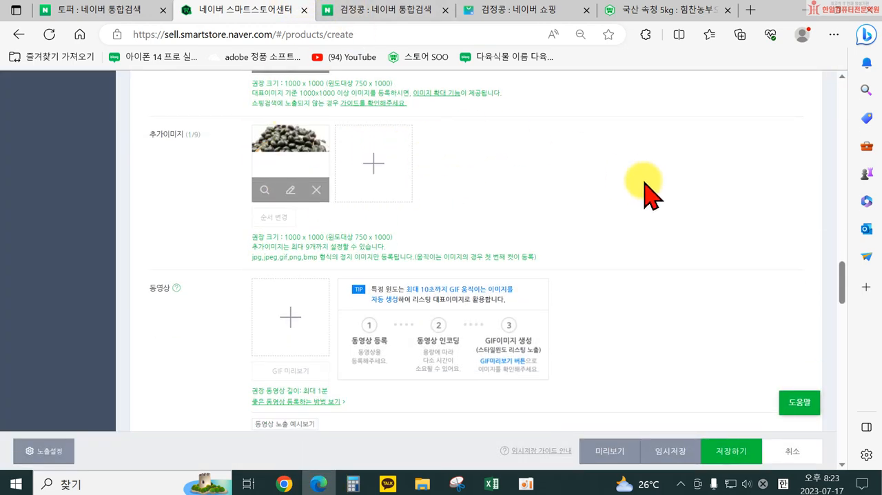
scroll(414, 186, "down", 3)
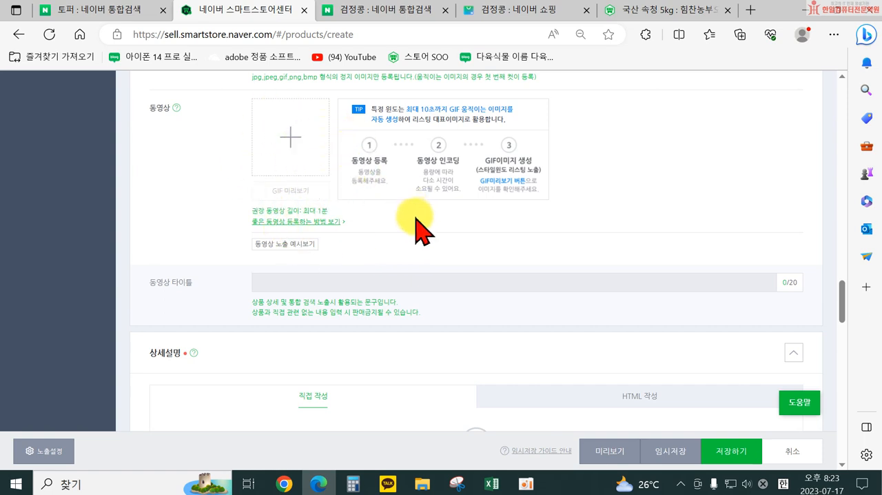
left_click(291, 149)
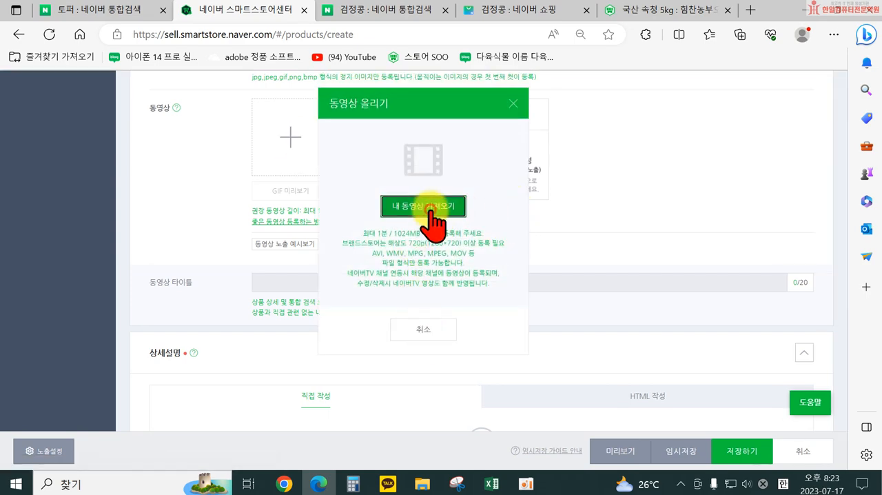
left_click(430, 210)
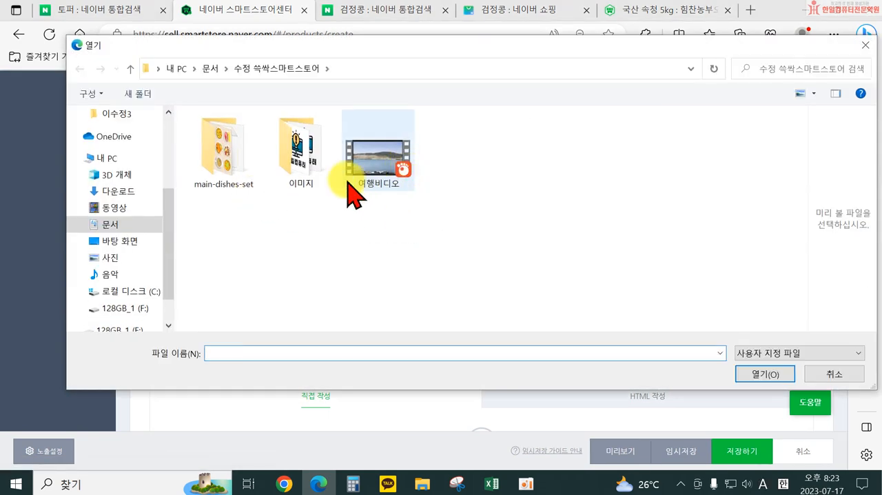
left_click(375, 169)
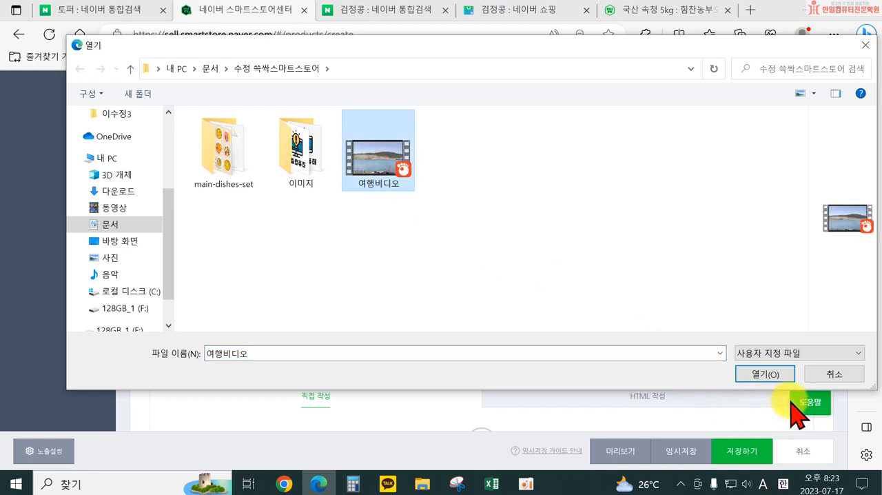
left_click(754, 373)
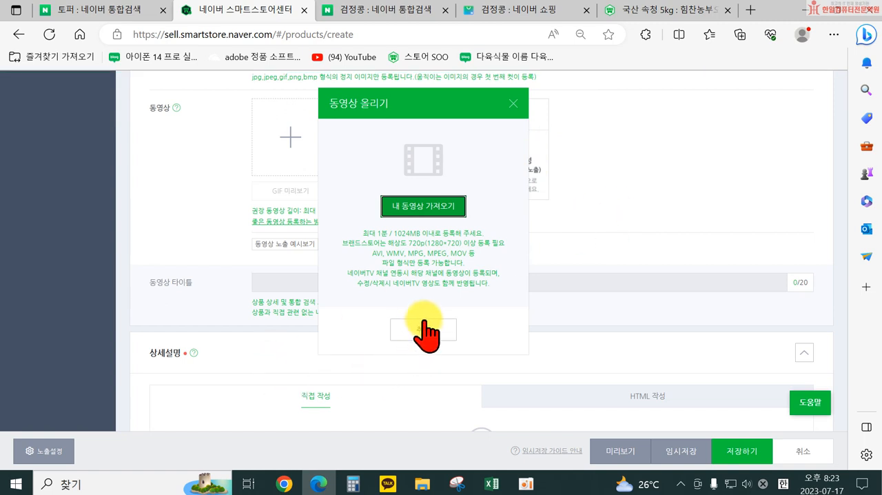
left_click(484, 234)
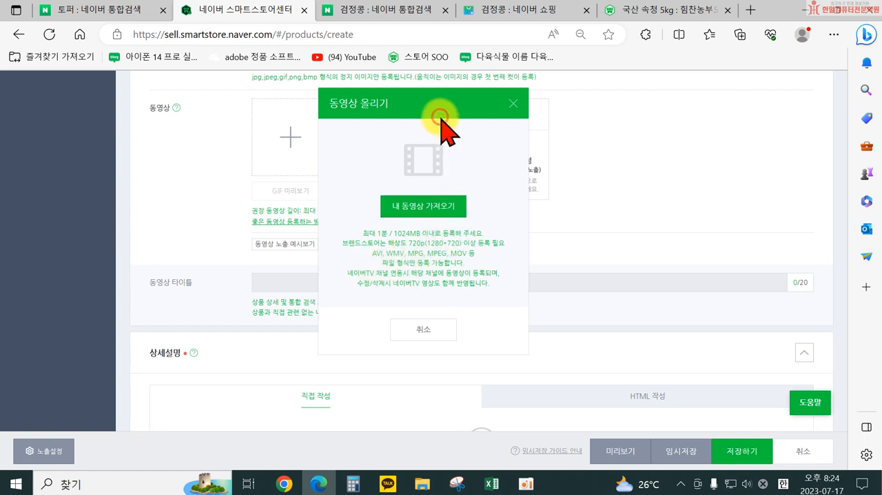
left_click(447, 207)
double_click(372, 184)
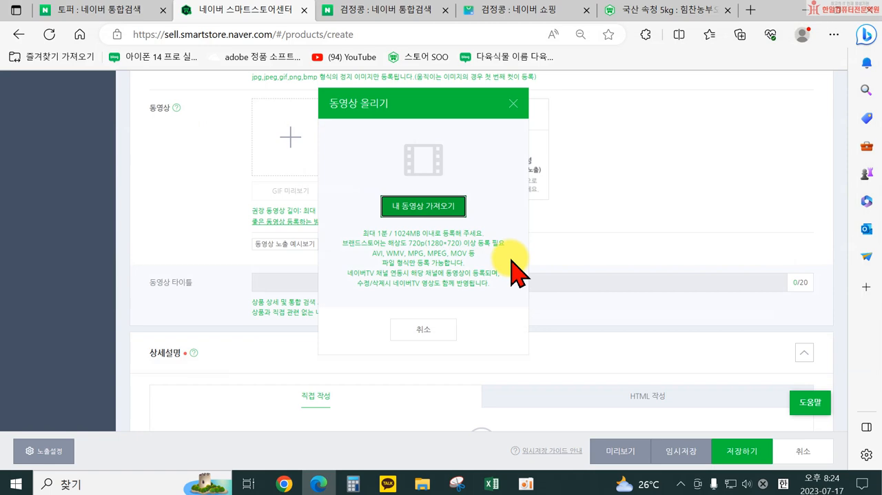
left_click(513, 103)
Step: Upload the 여행비디오 file from the computer into the product's 동영상 slot
scroll(355, 207, "up", 2)
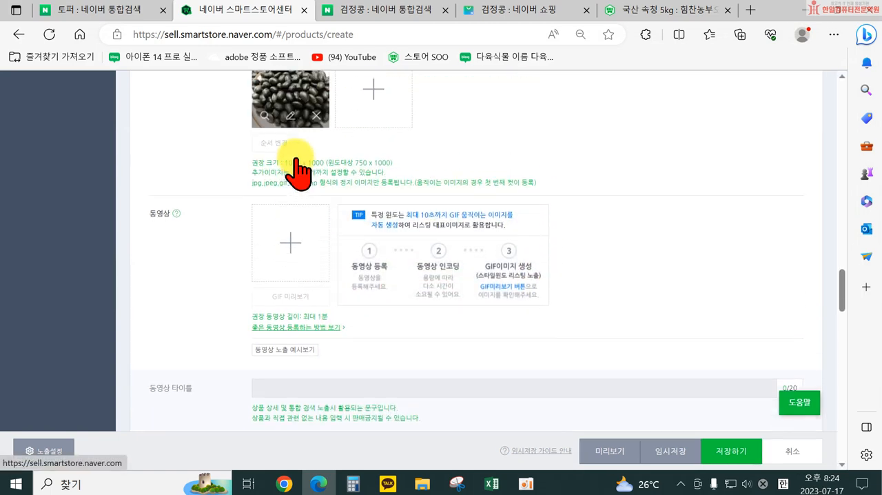
left_click(286, 259)
left_click(425, 208)
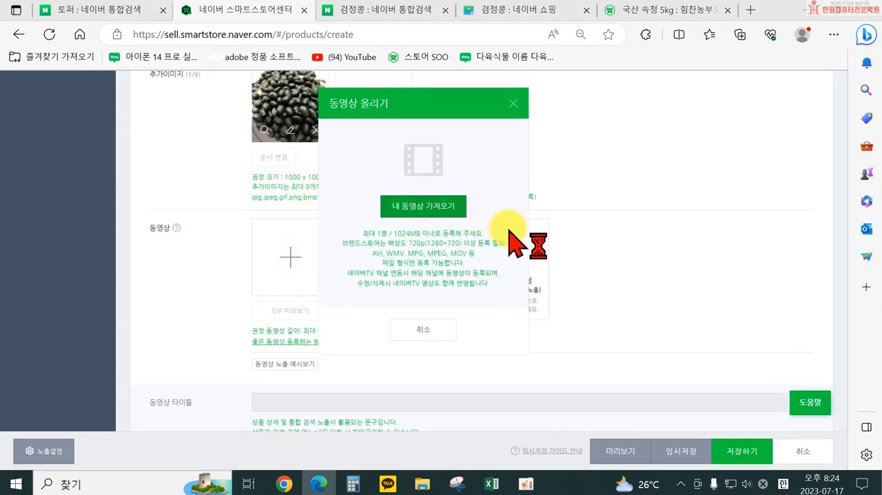
double_click(377, 175)
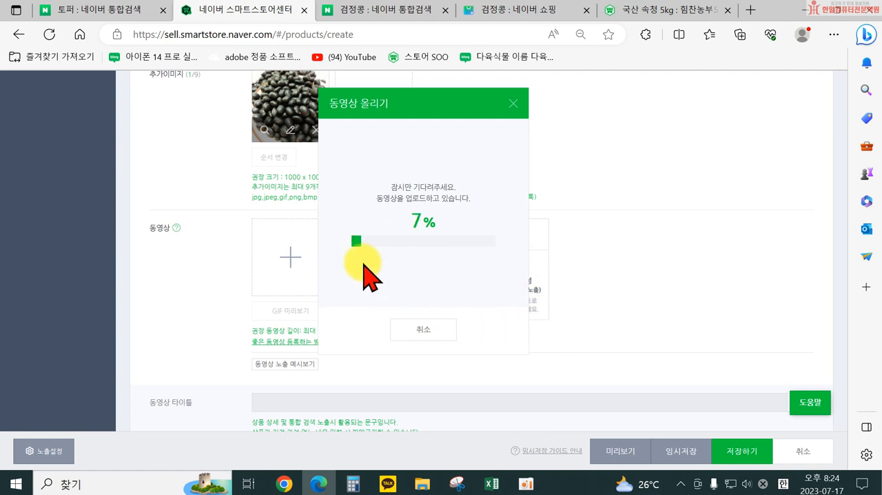
Step: Return to the 5kg 서리태 product page from the 검정콩 shopping results and view the video among its product images
left_click(518, 11)
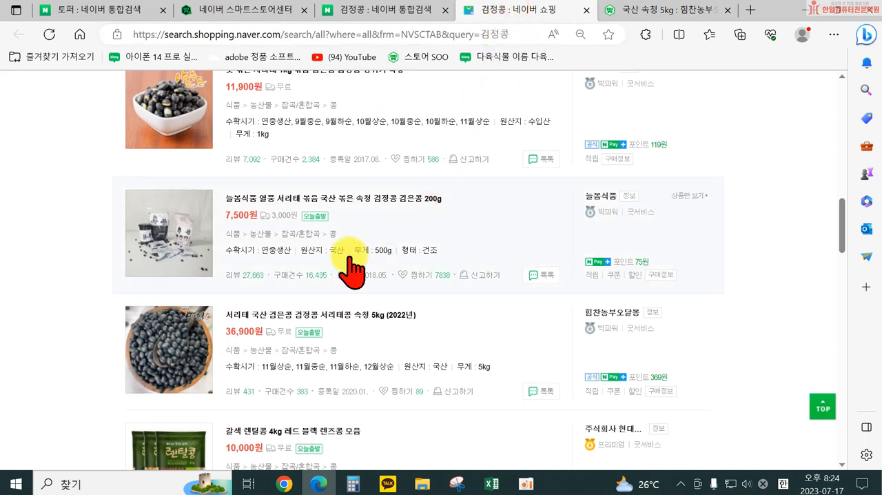
left_click(259, 315)
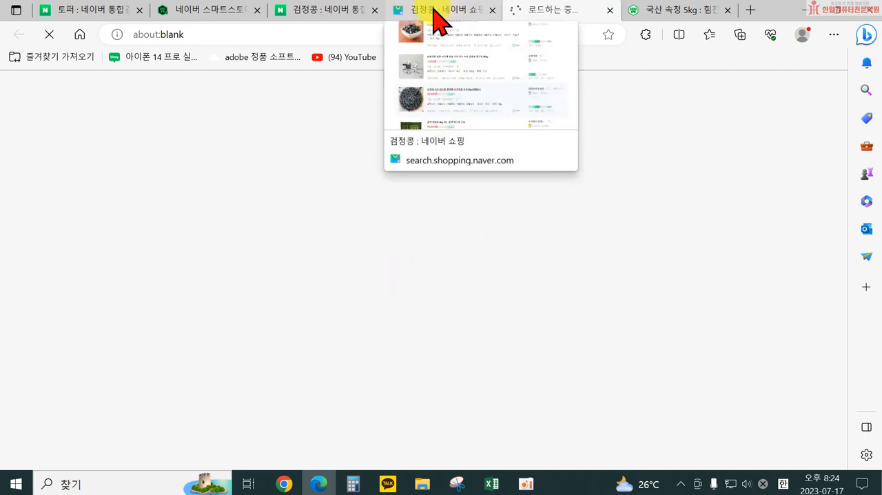
left_click(677, 10)
scroll(561, 378, "up", 15)
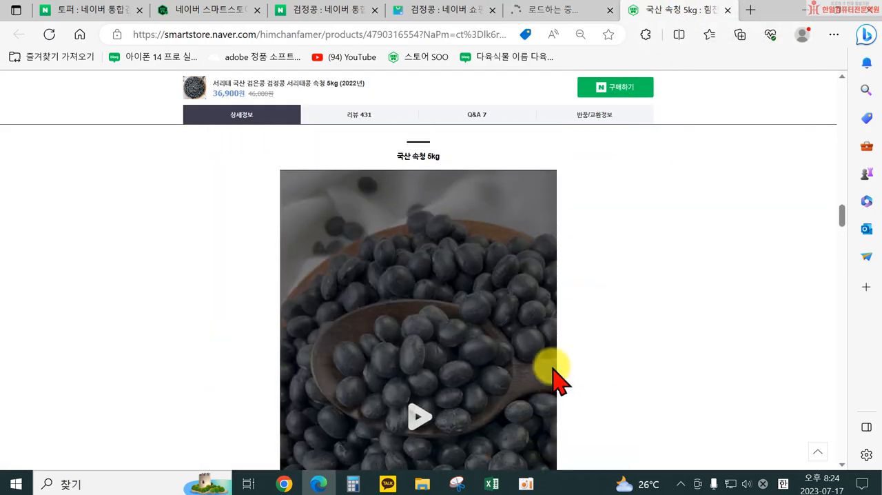
scroll(405, 316, "up", 15)
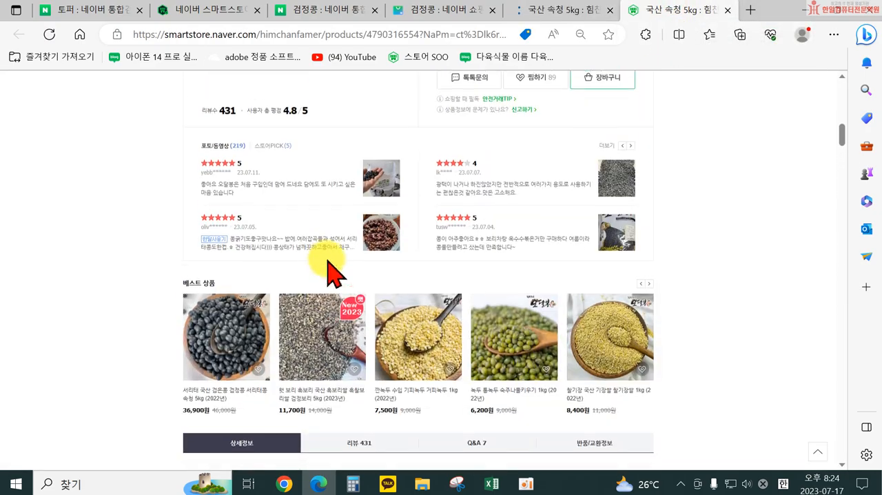
scroll(331, 337, "down", 3)
scroll(350, 335, "up", 7)
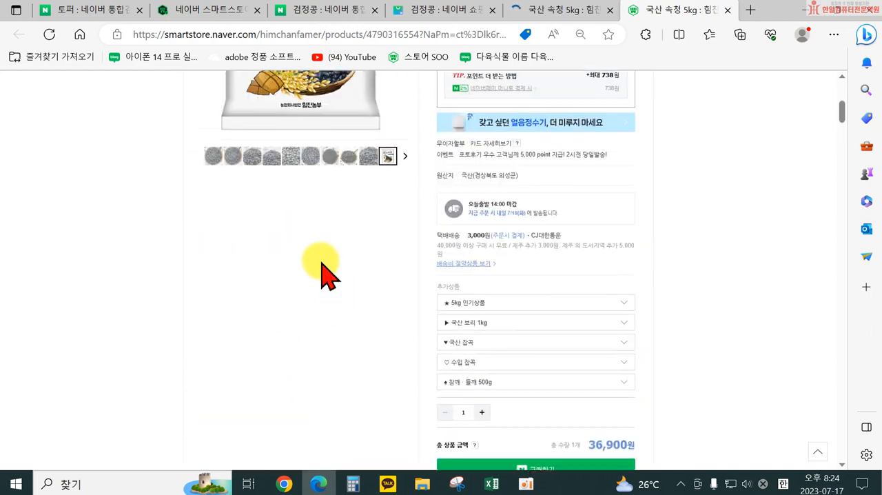
left_click(405, 170)
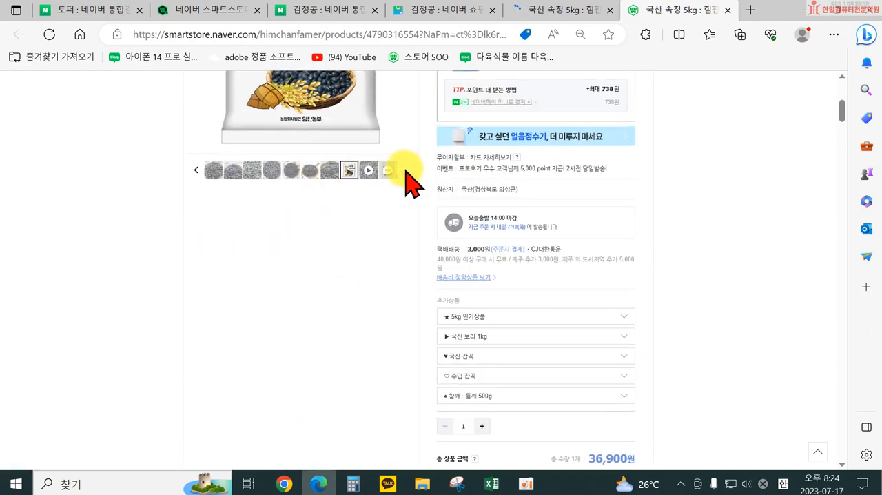
left_click(368, 171)
Step: Play the 국산 속청 5kg video in the product's detailed description, and close that product page
scroll(404, 345, "down", 15)
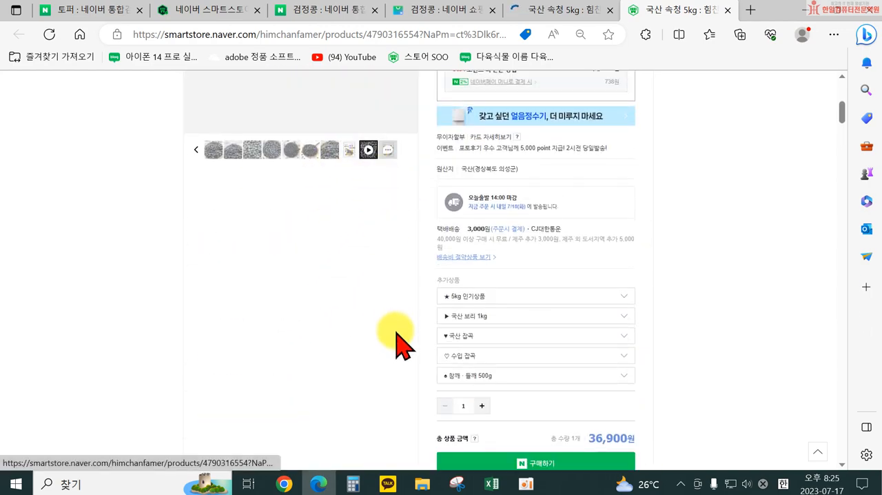
scroll(441, 379, "down", 10)
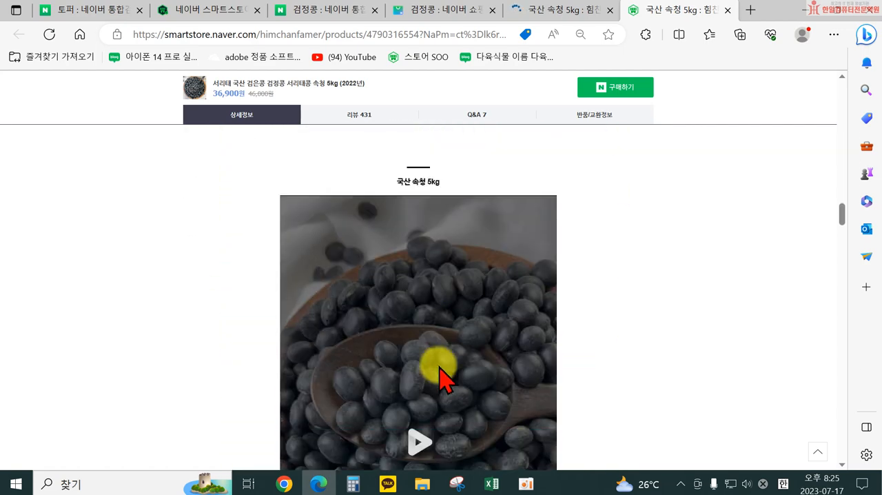
left_click(419, 356)
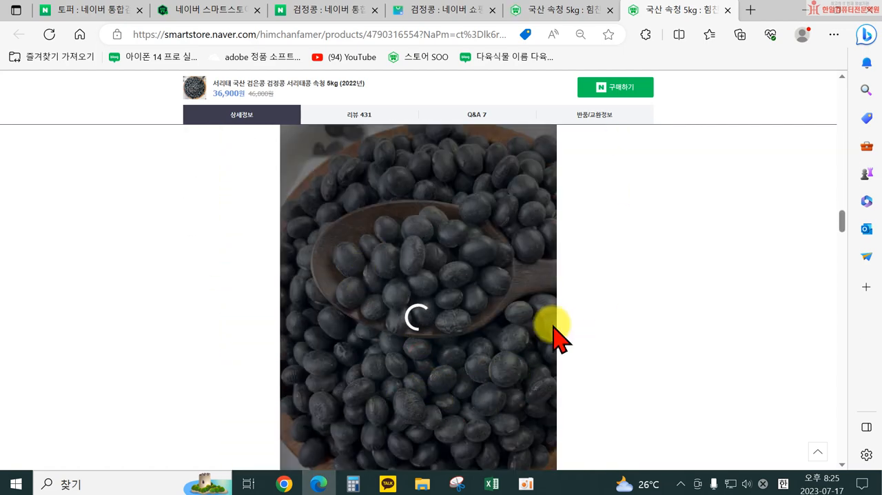
left_click(727, 10)
Step: Return to the product registration form and set the fifth frame, showing the rocky shore, as the video's 대표 이미지
left_click(233, 9)
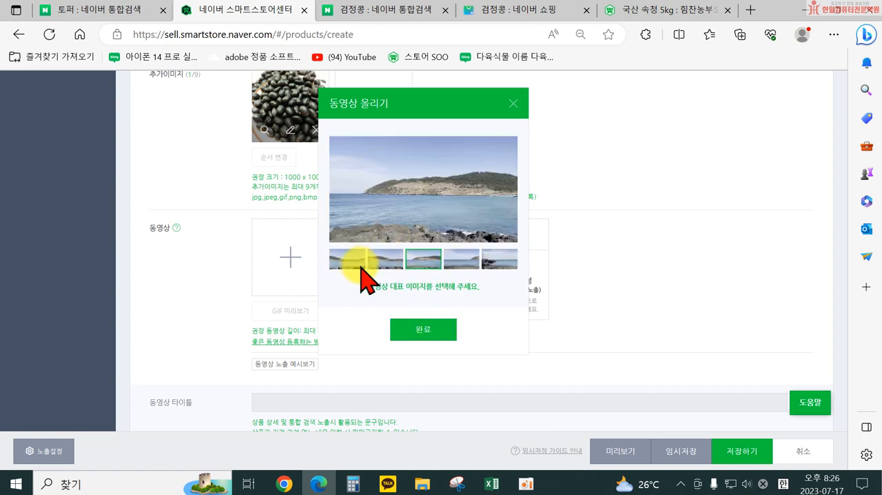
left_click(495, 259)
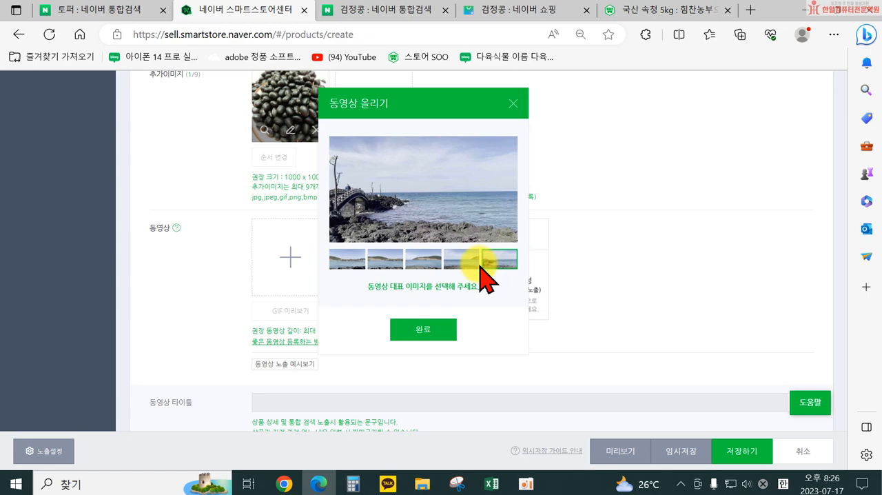
left_click(433, 329)
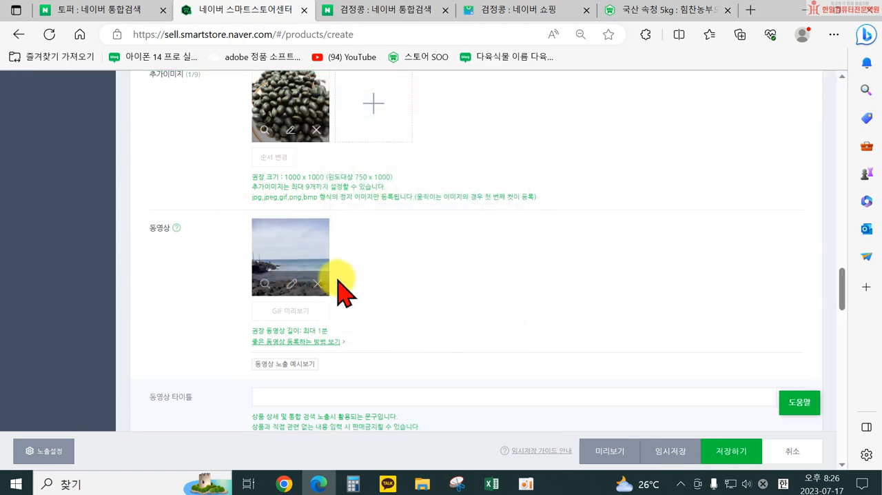
Step: Review the 동영상 and 상세설명 sections, and open SmartEditor ONE to write the detailed description
scroll(394, 291, "down", 5)
scroll(521, 270, "up", 2)
scroll(544, 282, "up", 1)
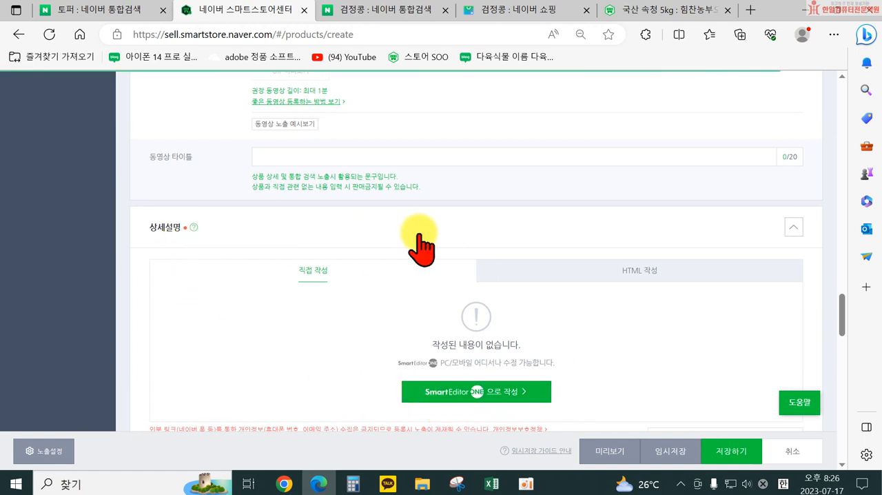
scroll(650, 227, "down", 1)
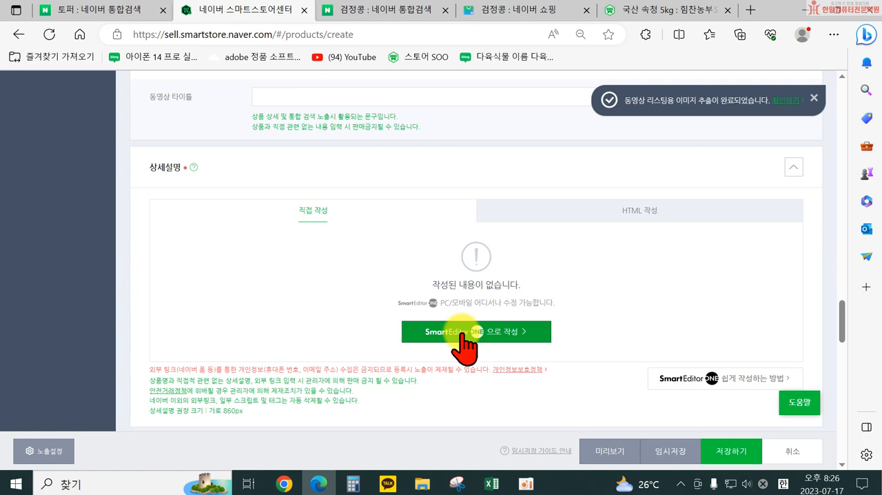
left_click(459, 334)
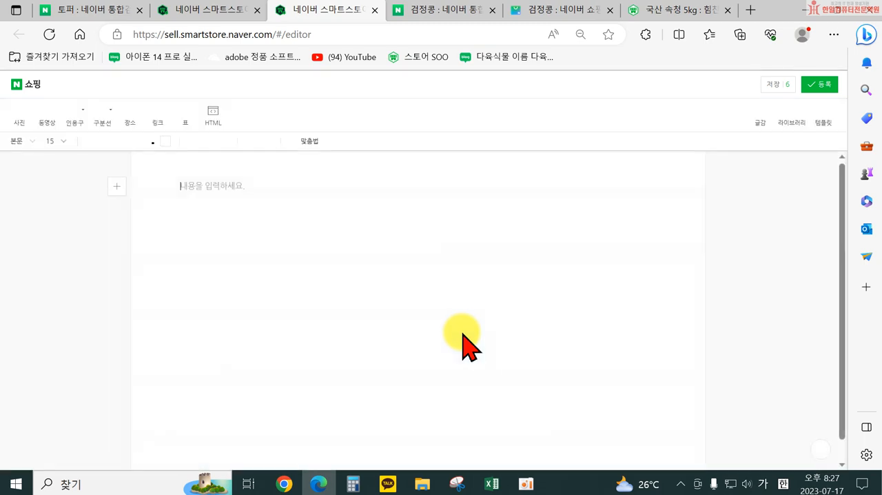
Step: Enlarge the editor view and enter "국내산 블랙푸드 검정콩" as the first line of the detailed description
scroll(447, 319, "up", 2)
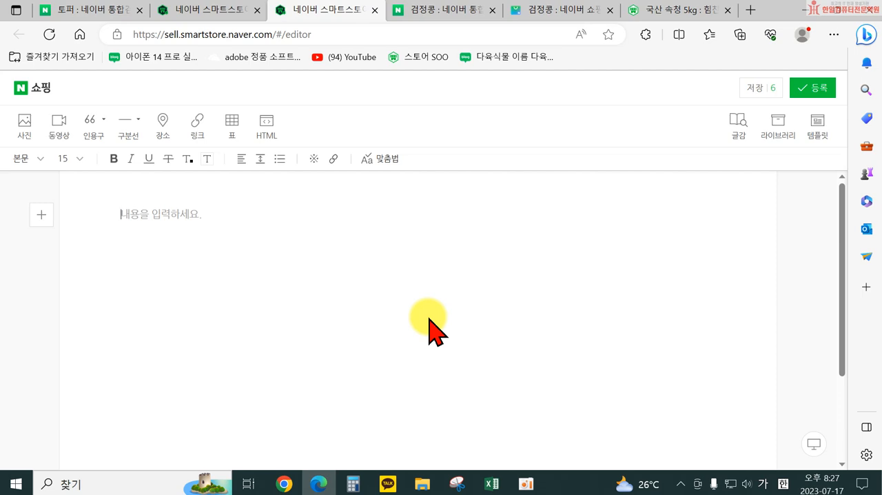
left_click(119, 214)
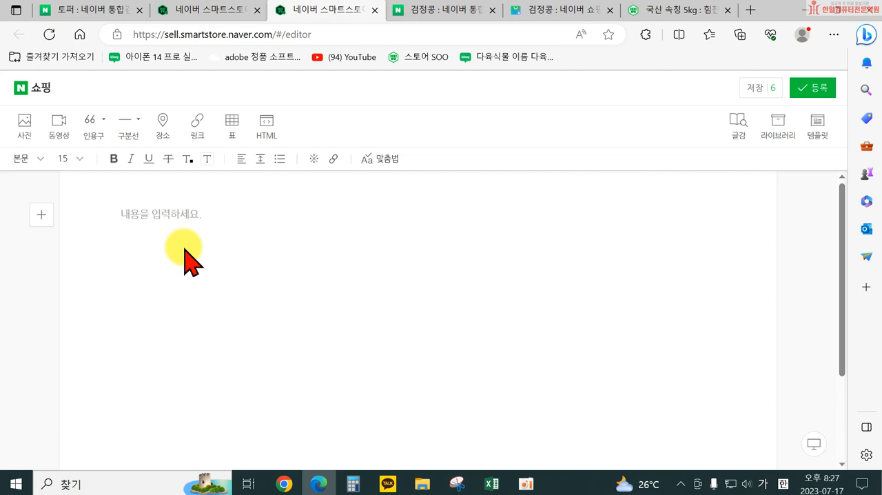
type("국내산 블")
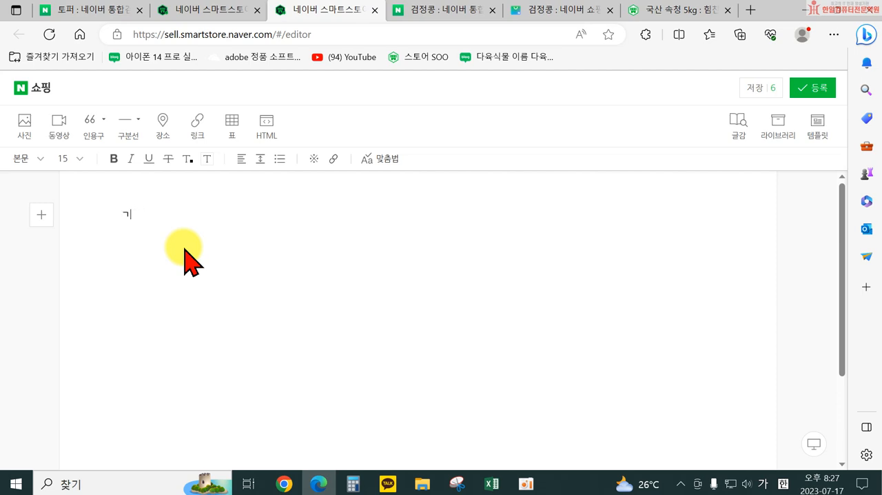
type("랙")
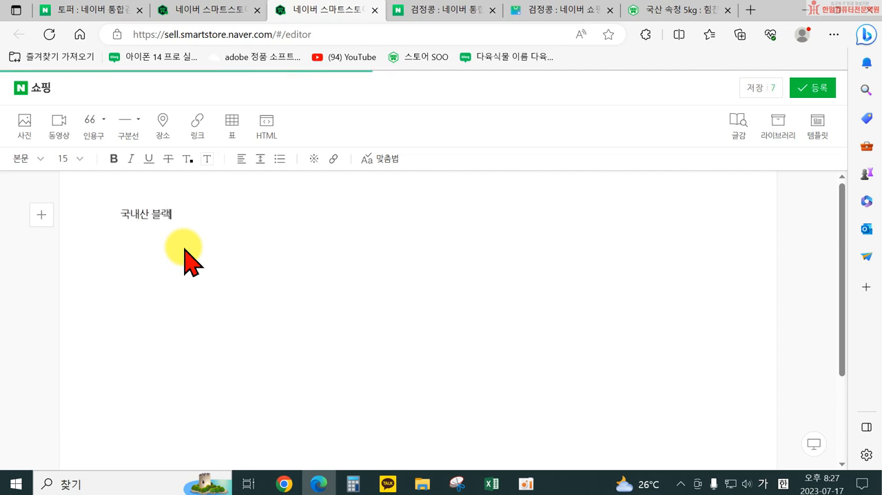
type("푸드 검정코ㅇ")
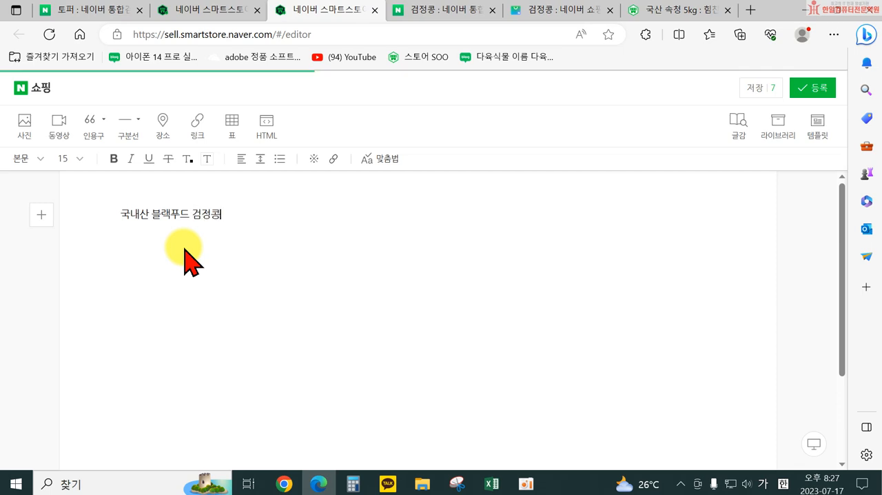
Step: Add blank lines below "국내산 블랙푸드 검정콩" and format that heading as size 24, bold and centred
key("Return")
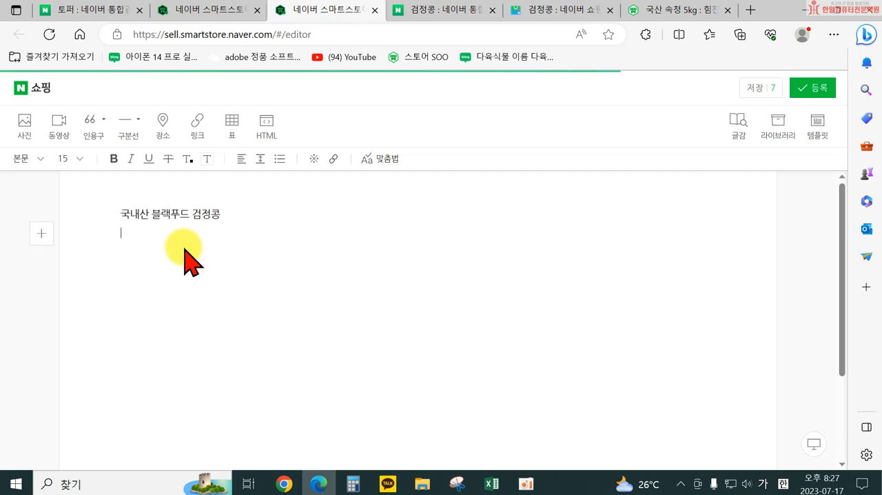
left_click(183, 247)
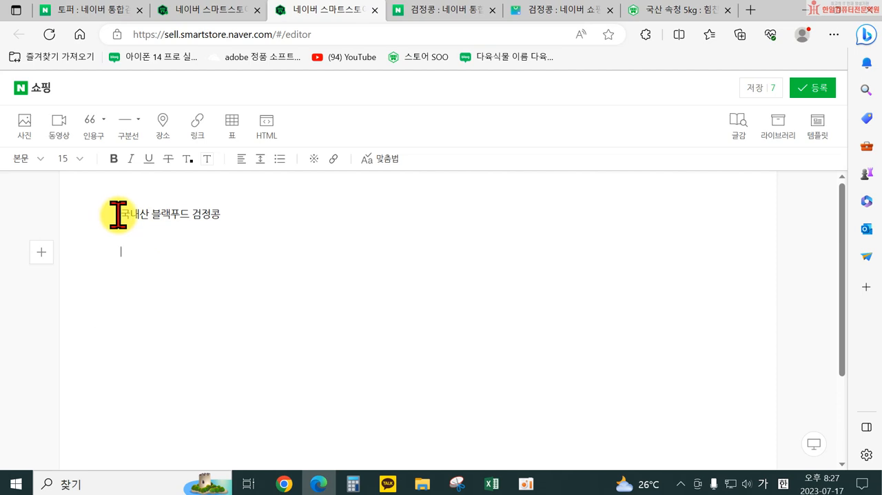
left_click_drag(118, 214, 229, 214)
left_click(74, 159)
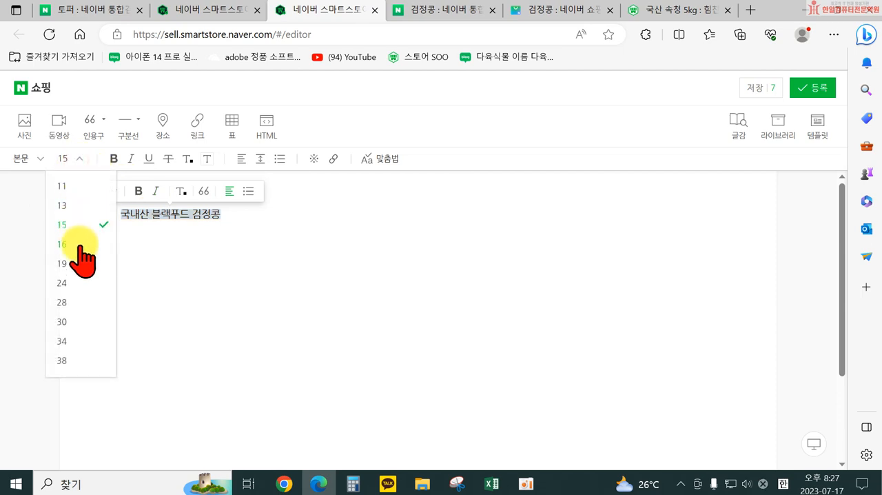
left_click(73, 282)
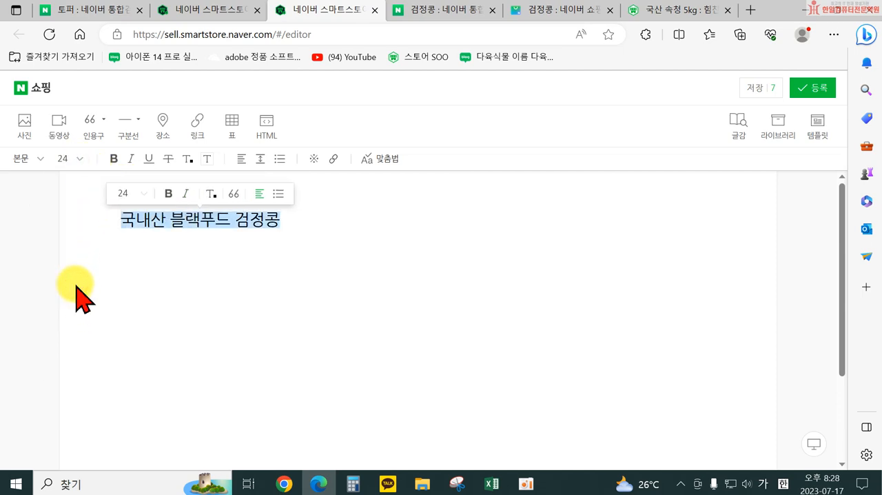
left_click(115, 159)
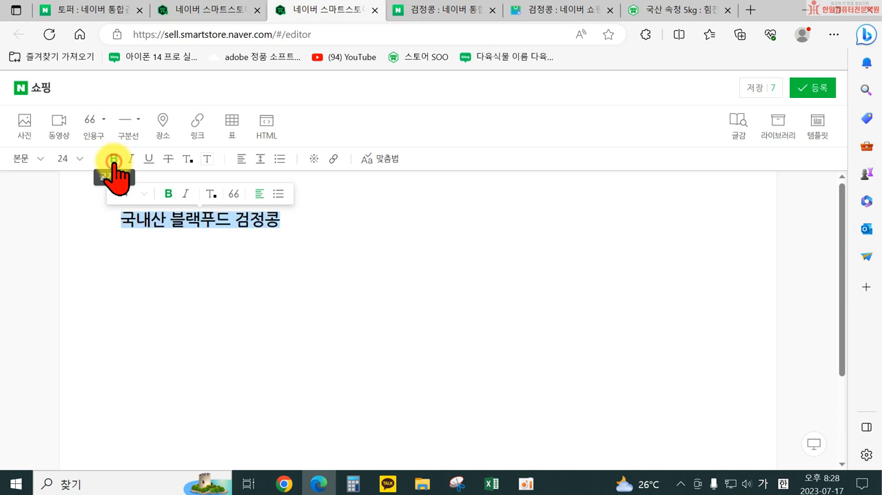
left_click(241, 160)
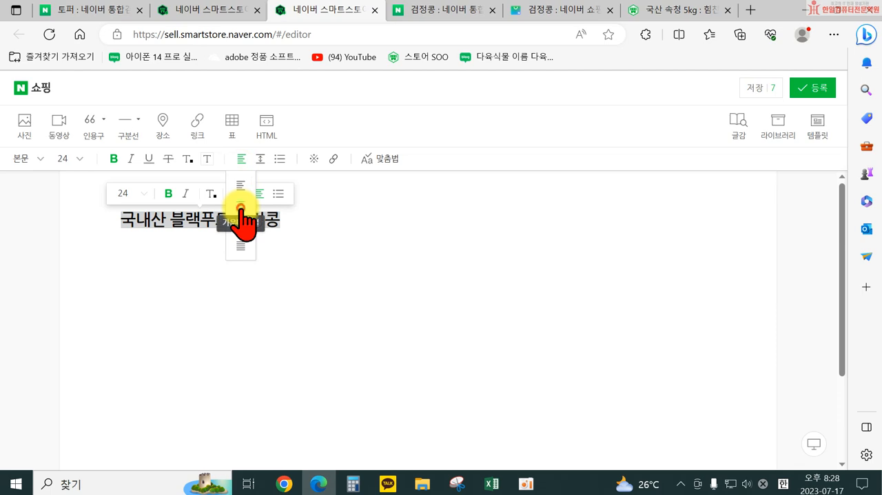
left_click(240, 208)
left_click(401, 290)
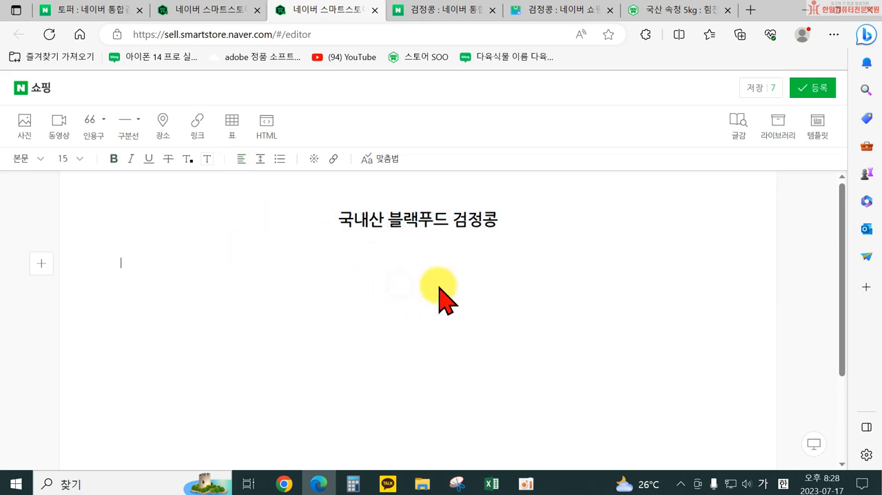
left_click_drag(338, 221, 508, 233)
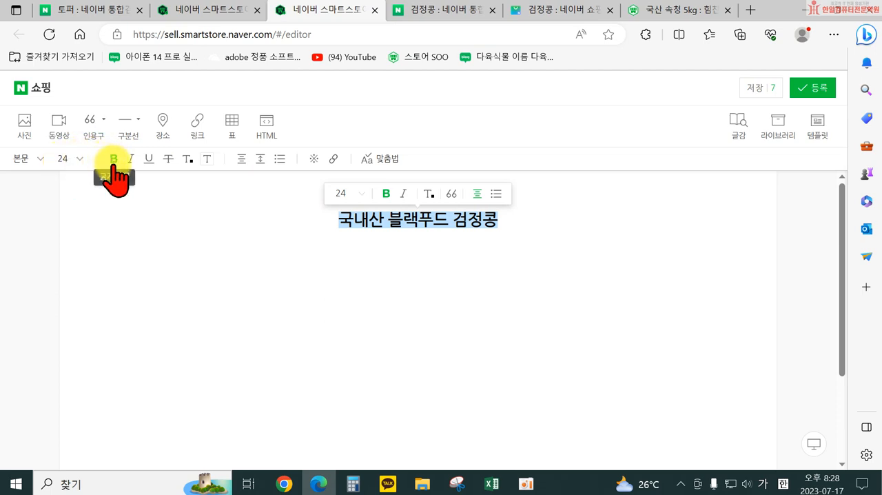
left_click(412, 285)
left_click(334, 220)
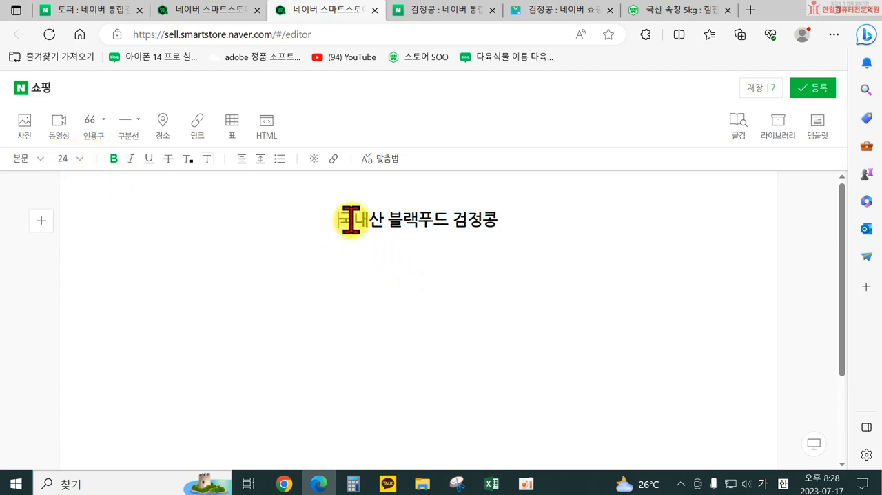
left_click_drag(350, 220, 498, 222)
left_click(451, 241)
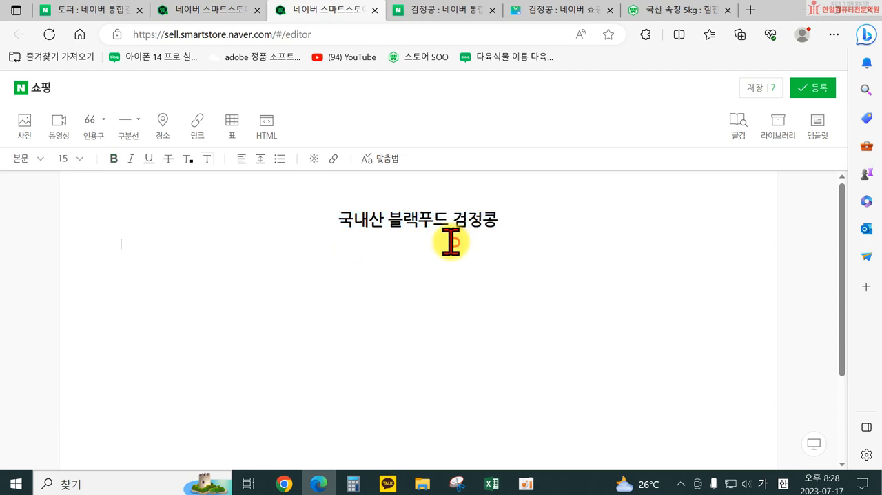
left_click_drag(335, 220, 500, 222)
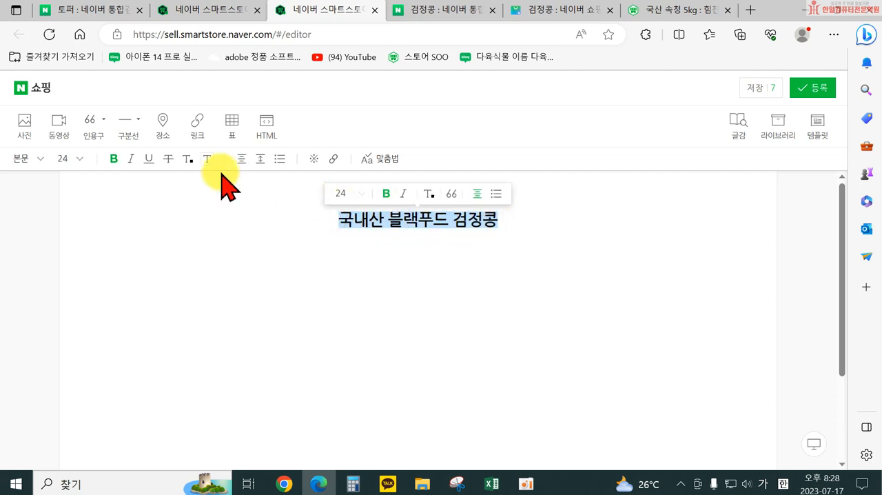
left_click(63, 159)
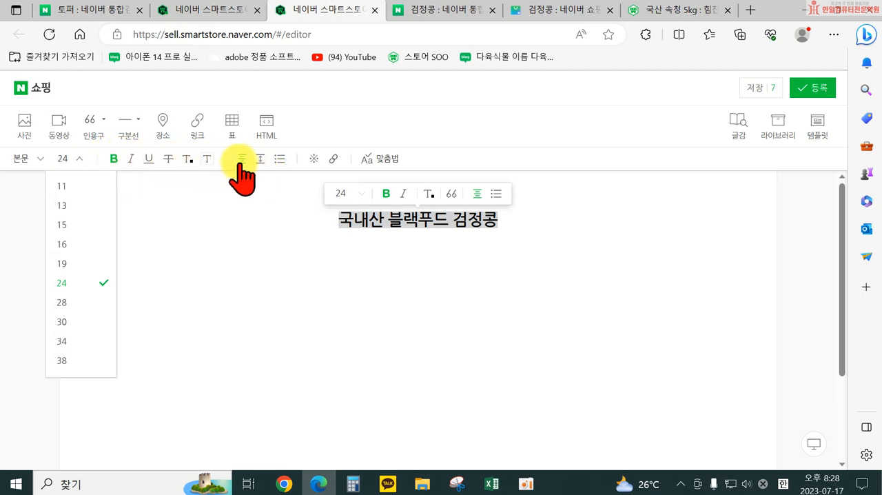
left_click(416, 267)
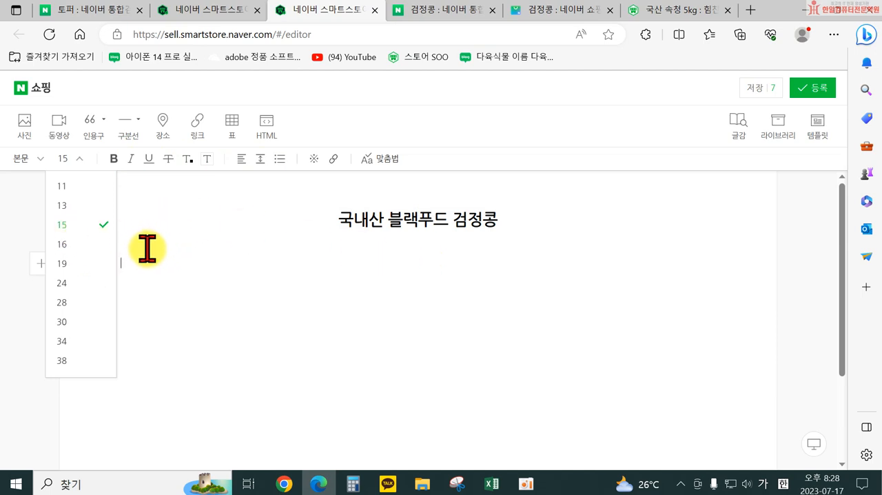
left_click(241, 162)
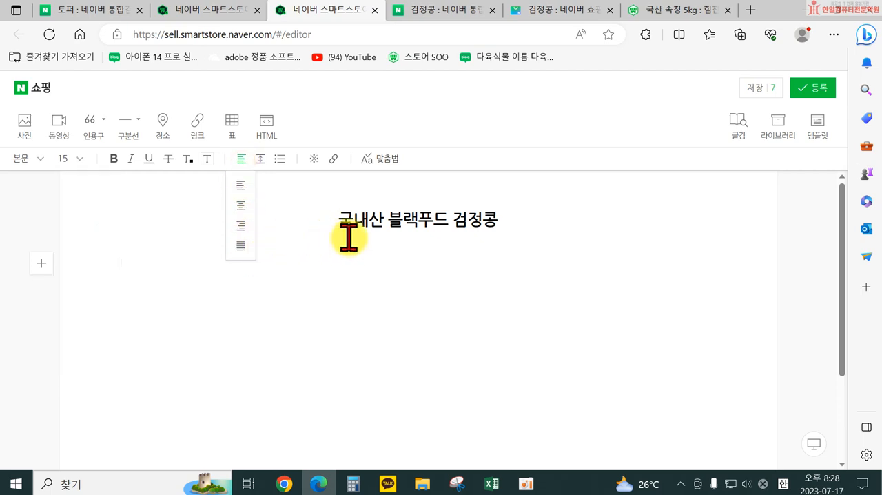
Step: Insert a quotation block below the heading and enter "신장을 다스리고 부종을 엎애며," as its first line
left_click(266, 266)
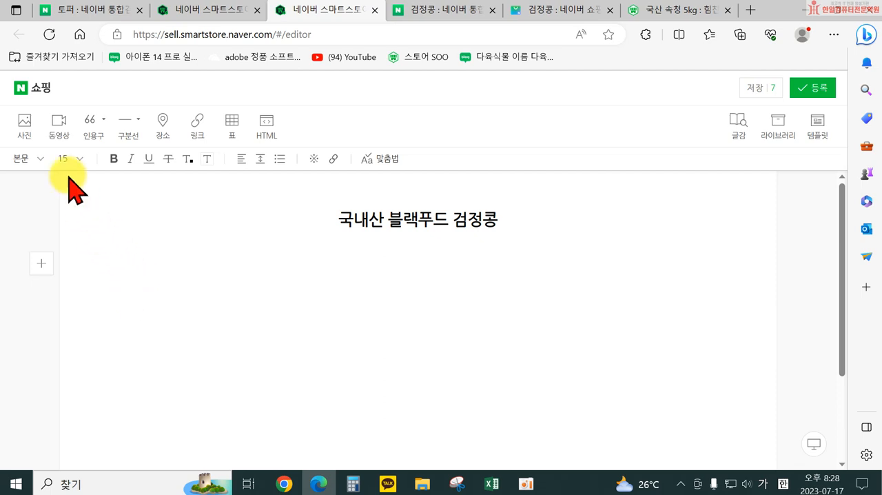
left_click(88, 122)
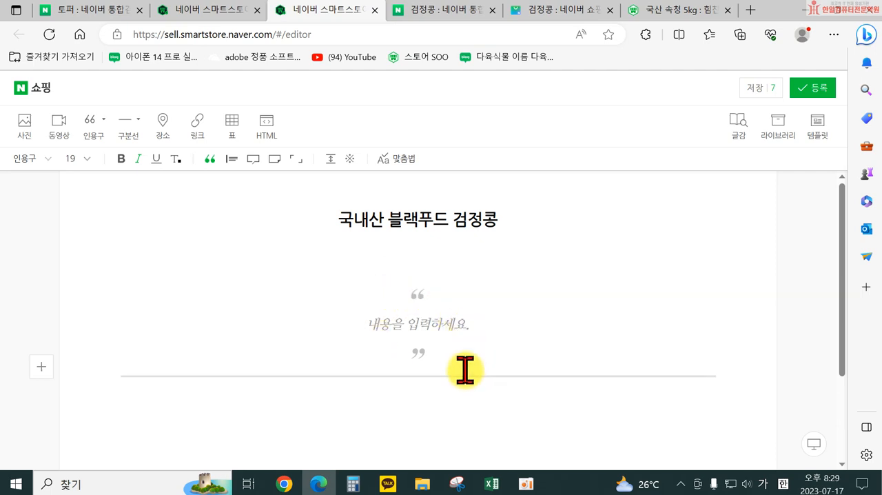
type("시장을 다스리고")
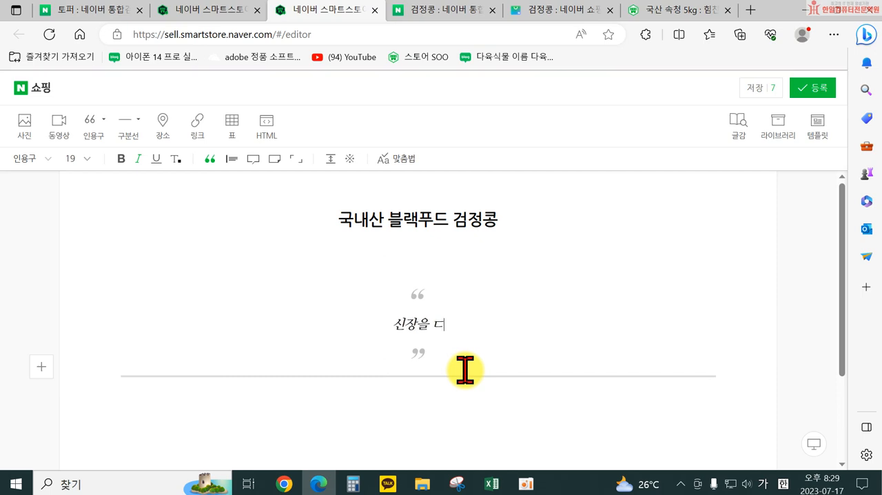
type(" 부종을 없")
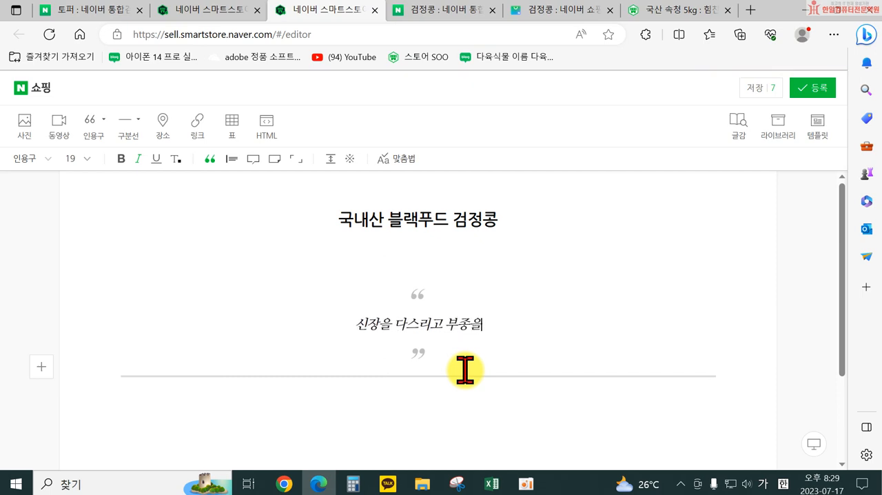
type("애며.")
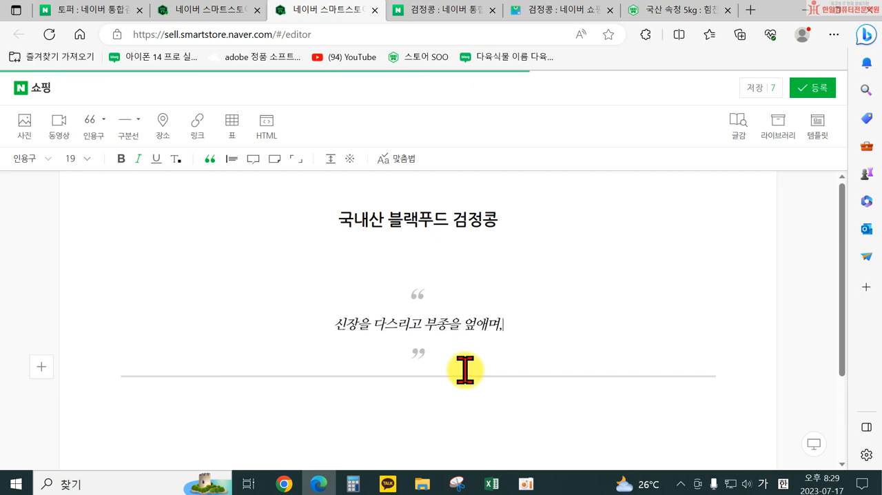
Step: Add "혈액 순환을 활발하게 하며 모든 약의 독을 풀어준다." as the second line of the quotation
key("Return")
type("혈")
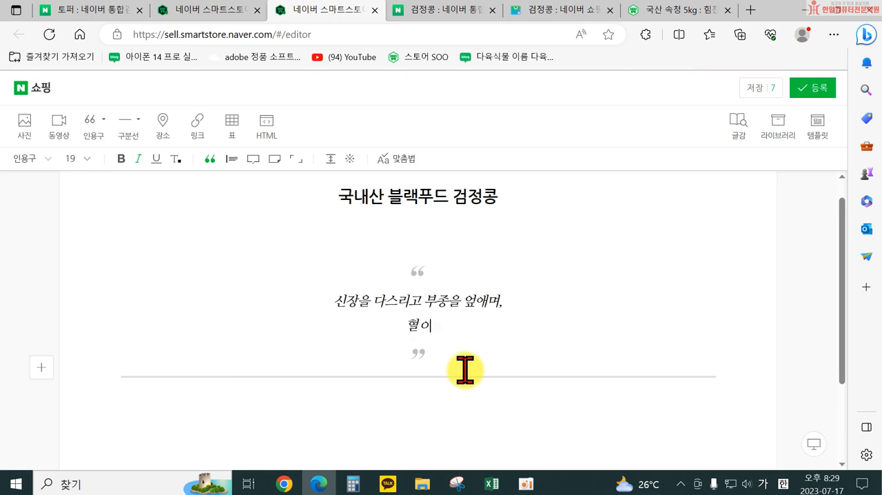
type("액 순환의")
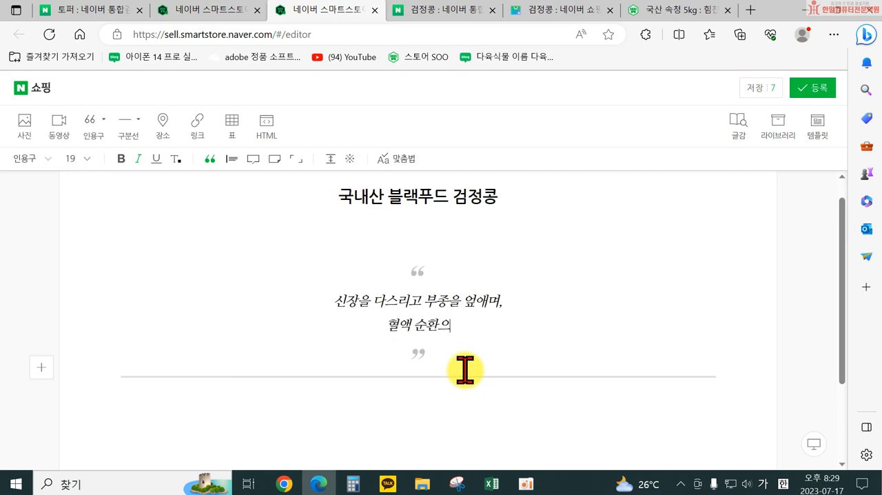
type(" 활발하게 하여")
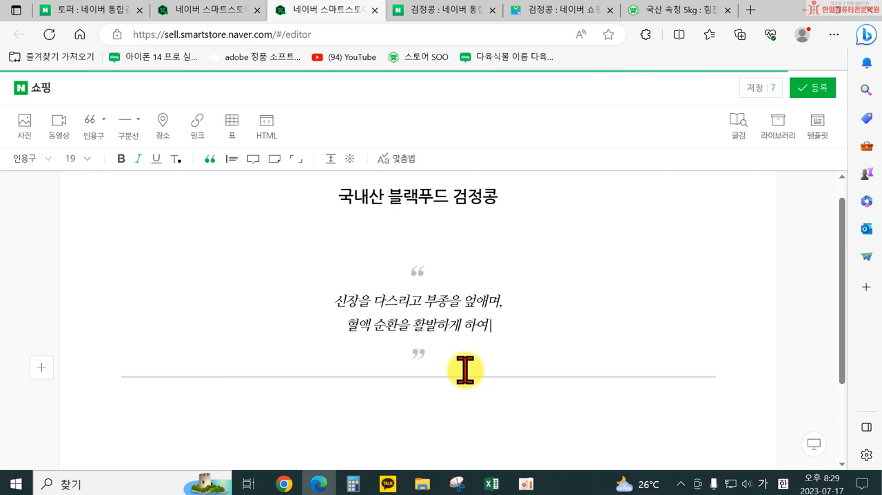
key("BackSpace")
type("며")
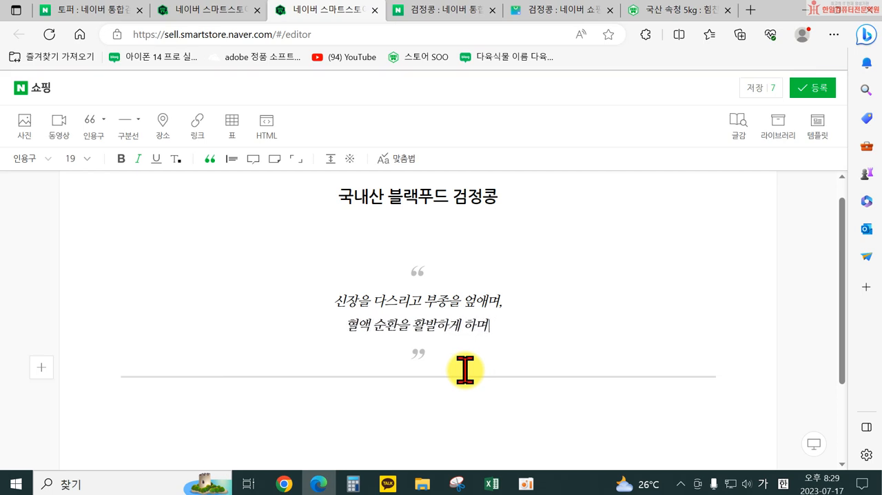
type(" 몸든 약의")
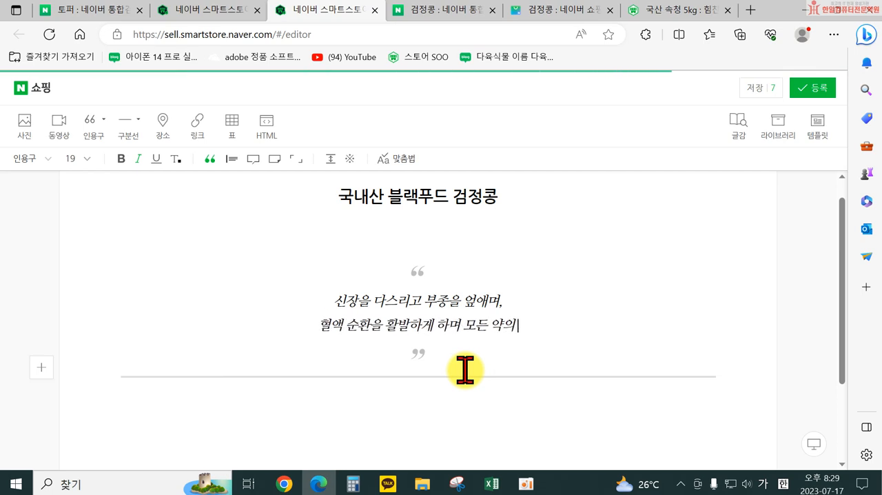
type(" 독을 풀어준다.")
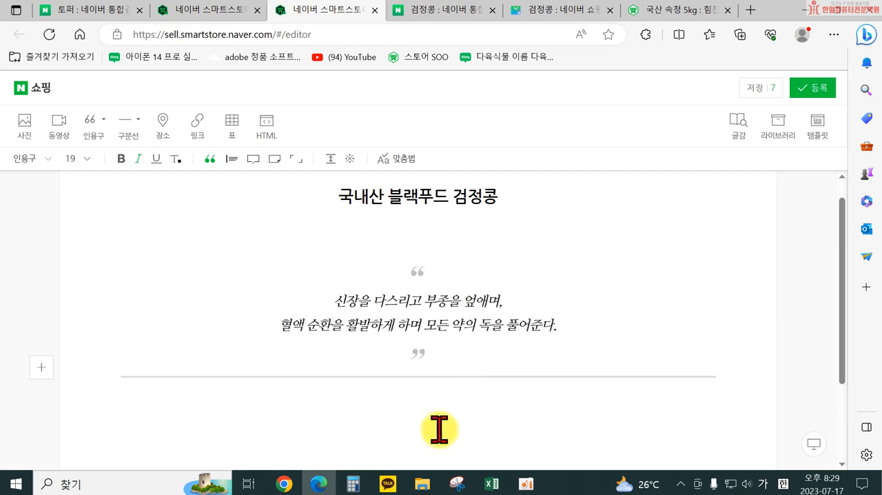
Step: Correct the misspelled last word of the quotation's first line to "없애며" and return to the body text below
left_click(474, 299)
key("BackSpace")
type("없")
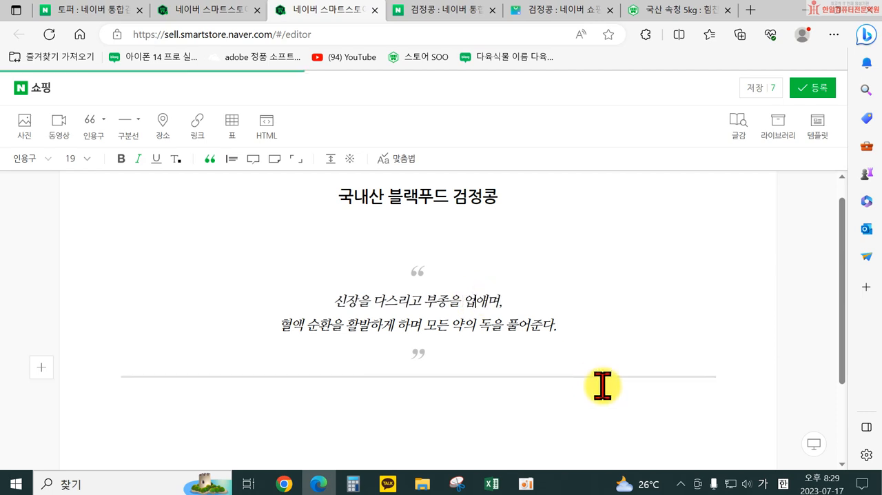
left_click(442, 400)
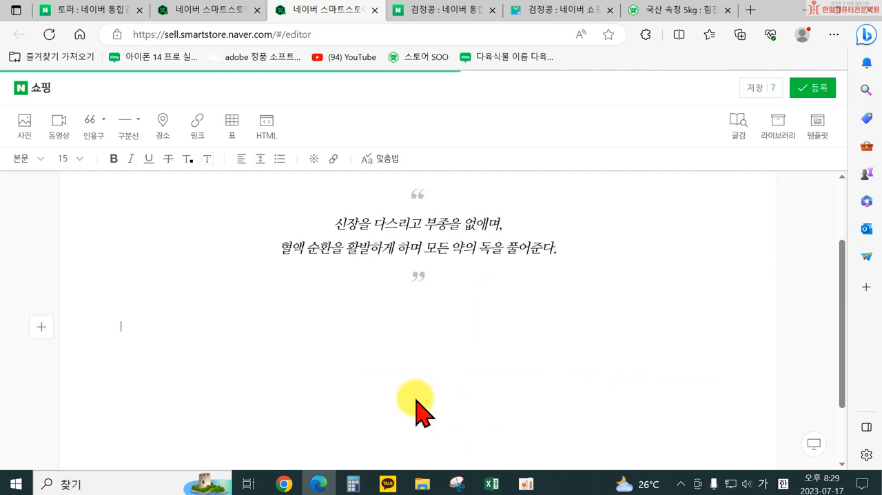
Step: Insert the black bean photo 건강7 from the 수정 쓱싹스마트스토어 folder below the quotation
left_click(560, 249)
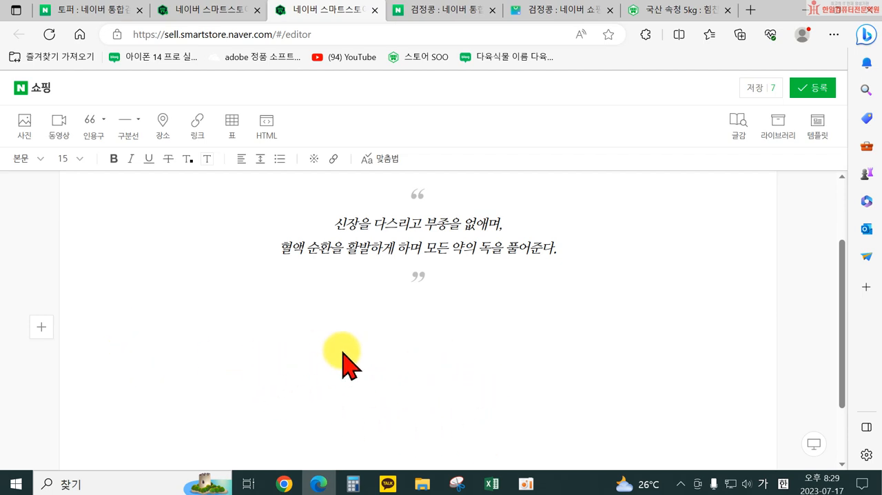
left_click(26, 135)
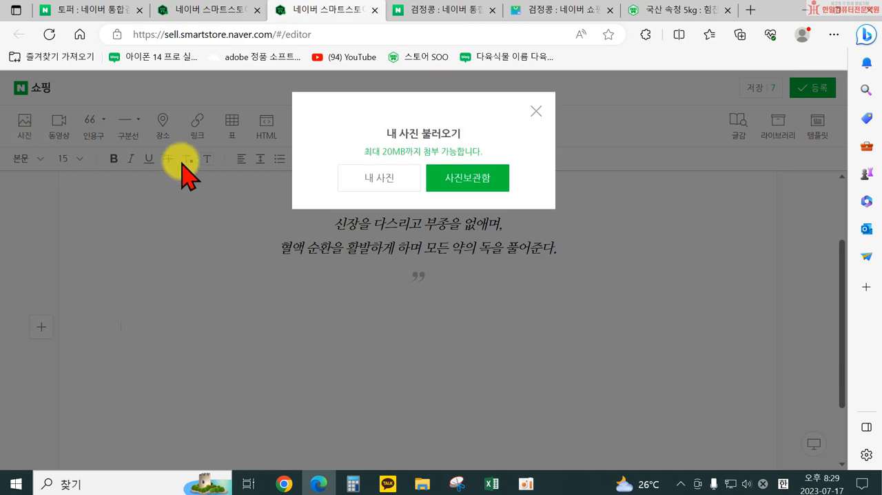
left_click(386, 190)
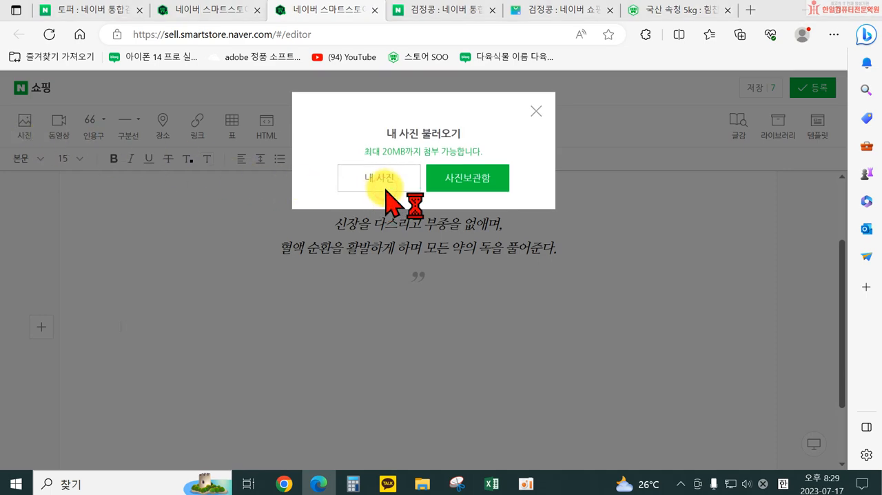
scroll(365, 234, "down", 1)
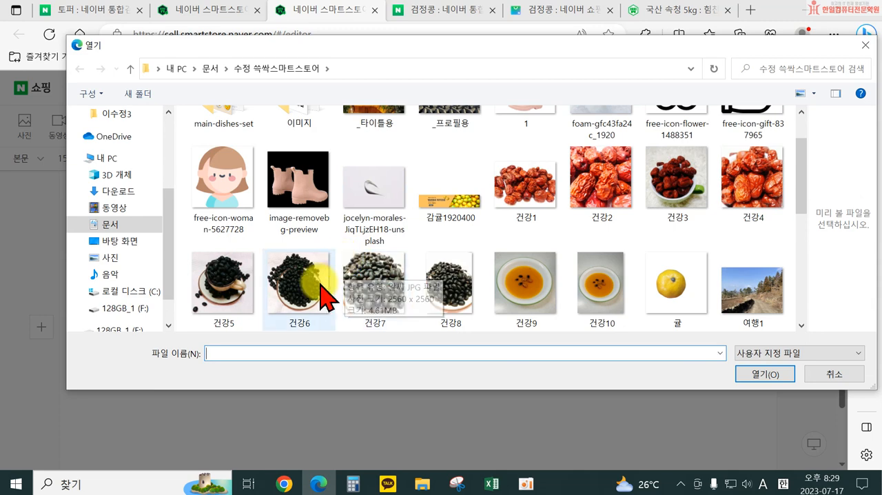
left_click(376, 283)
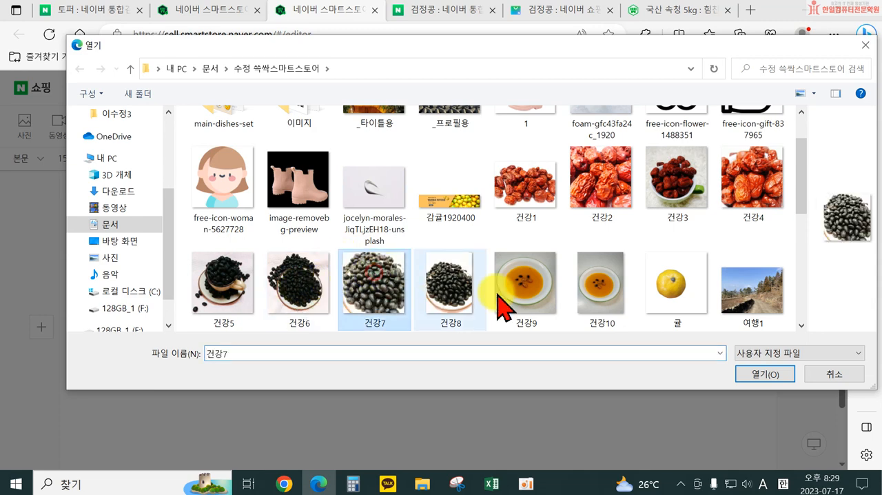
left_click(775, 377)
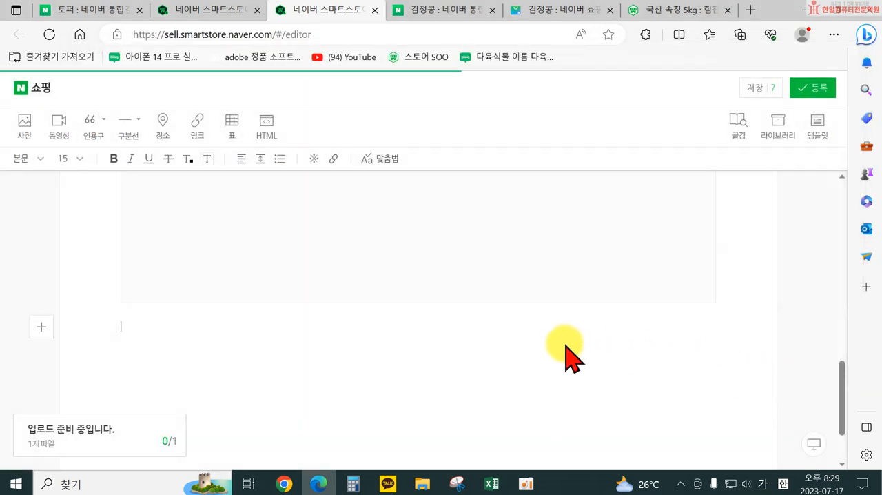
scroll(406, 357, "up", 5)
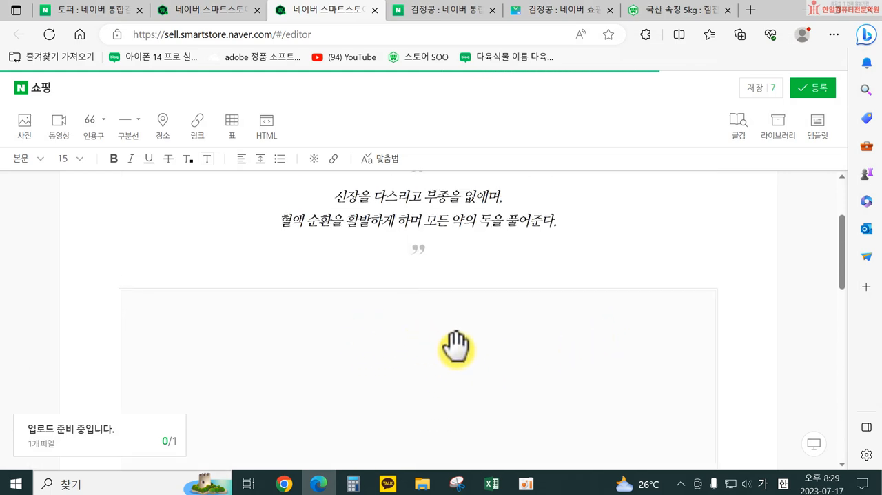
scroll(475, 366, "down", 6)
scroll(477, 371, "down", 2)
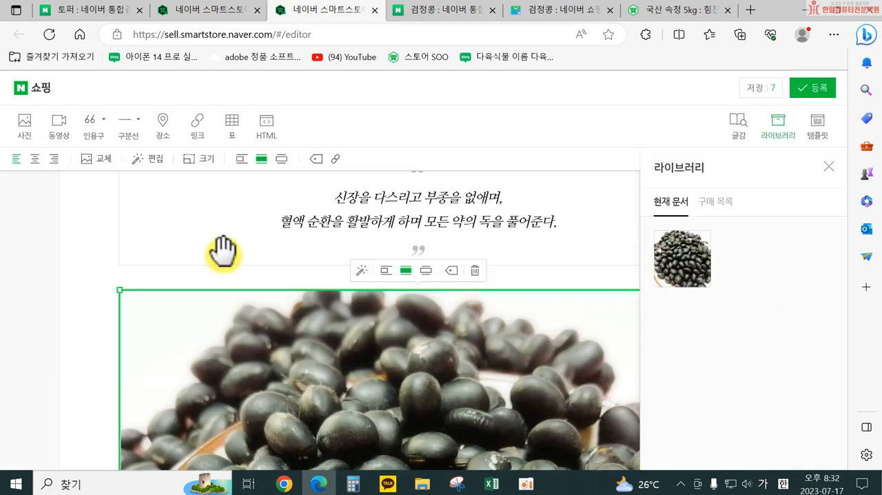
Step: Try the small, document-width and wider-than-document size options on the inserted bean photo, with slight freehand resizing
left_click(385, 271)
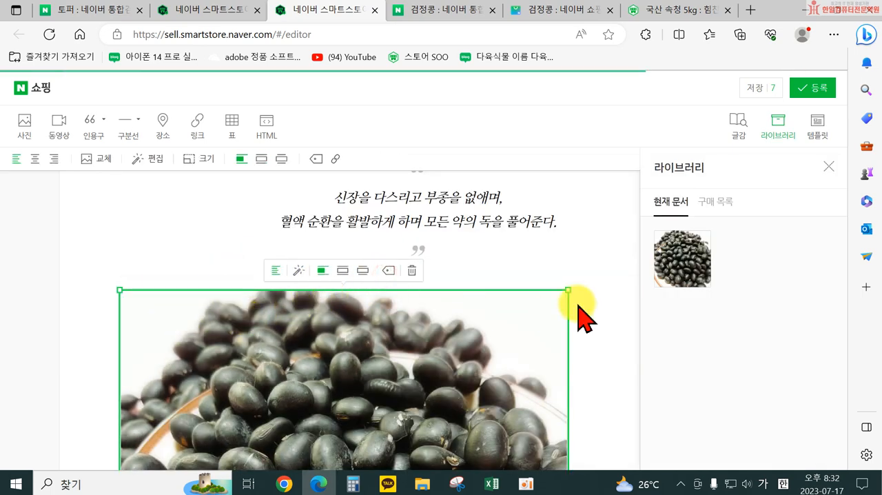
mouse_move(569, 290)
left_mouse_down()
mouse_move(602, 270)
mouse_move(557, 301)
mouse_move(556, 291)
left_mouse_up()
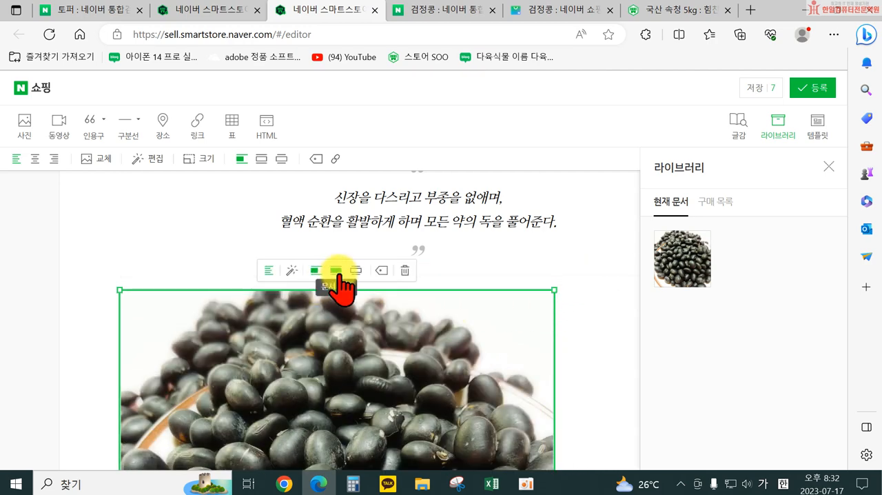
left_click(336, 270)
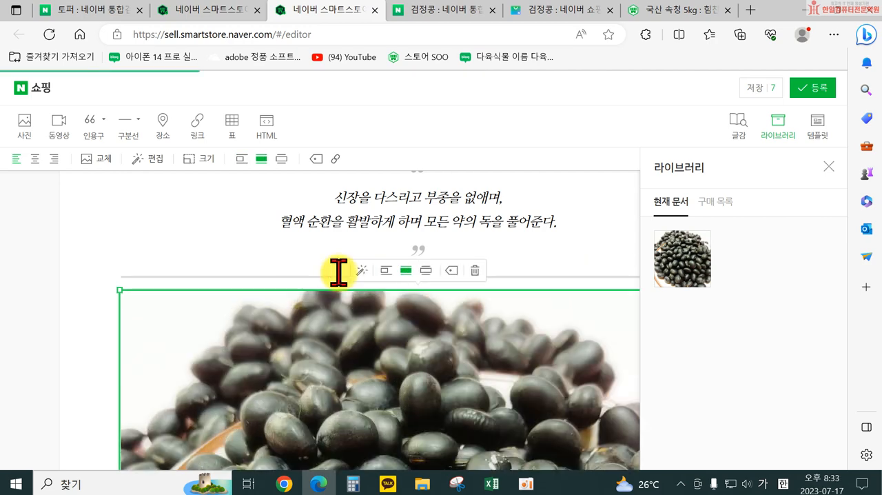
mouse_move(121, 293)
left_mouse_down()
mouse_move(128, 296)
mouse_move(119, 288)
left_mouse_up()
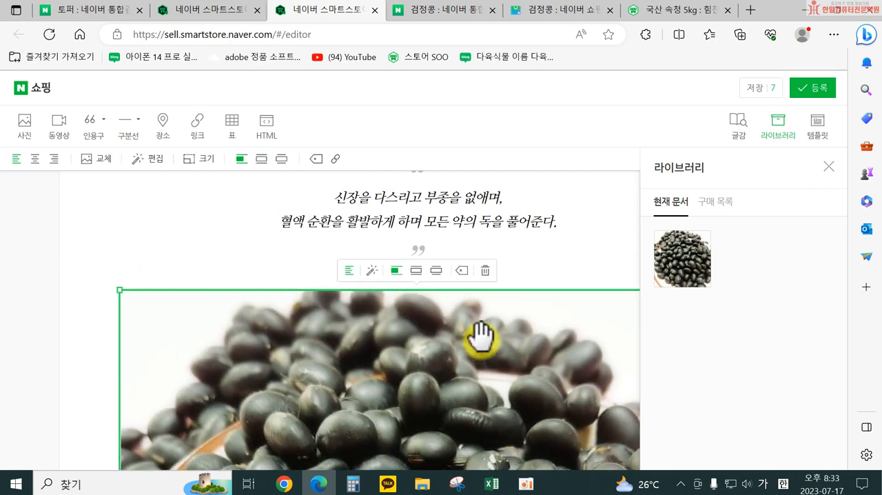
left_click(436, 270)
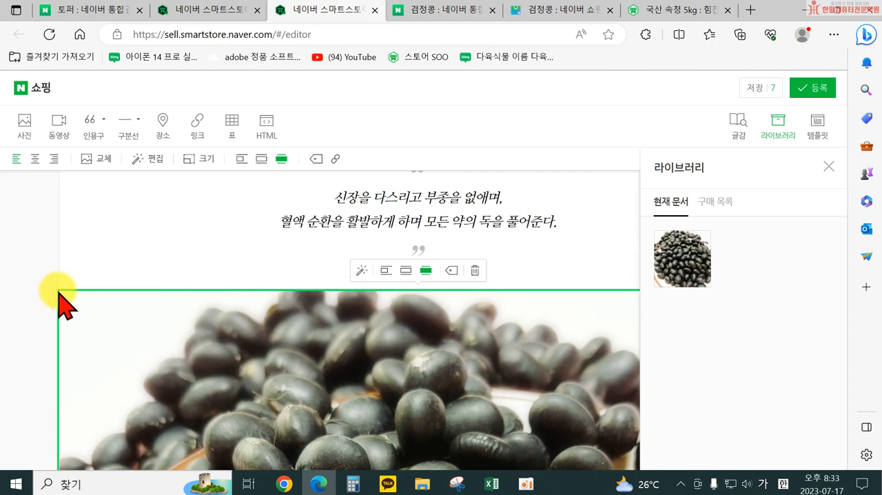
Step: Switch the bean photo to the small size option, enlarge it slightly freehand and centre it
left_click(385, 270)
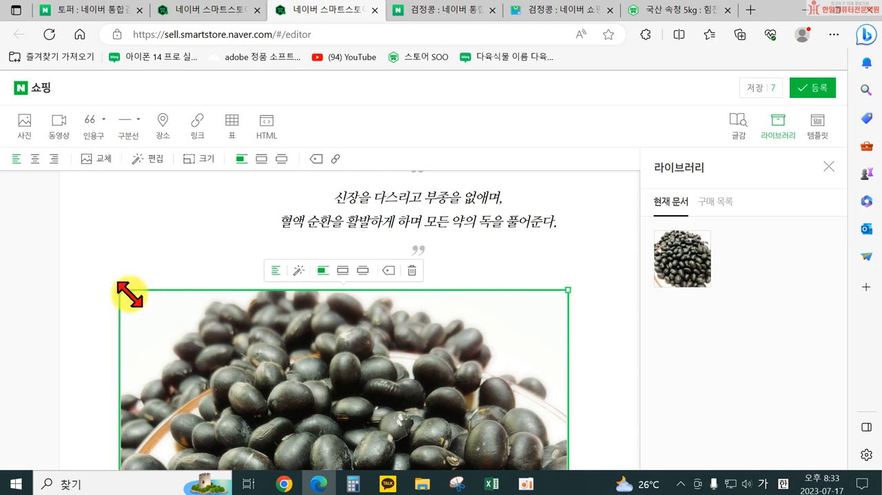
left_click_drag(565, 291, 598, 282)
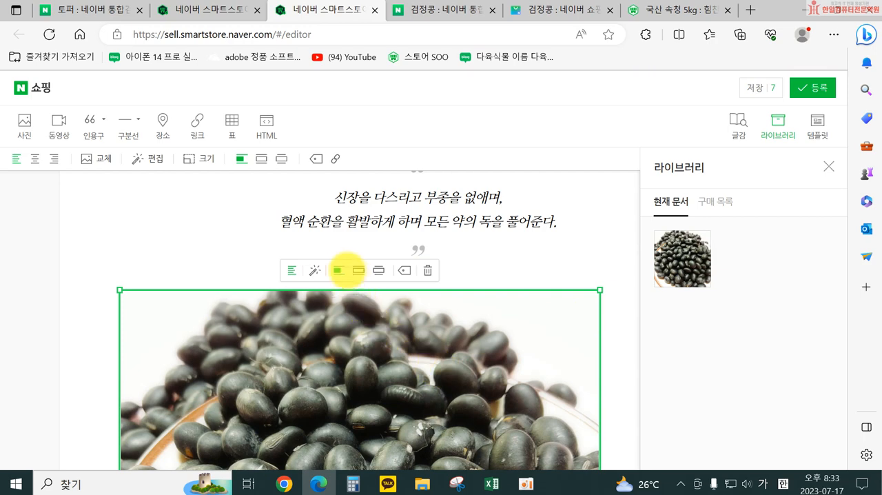
left_click(35, 159)
Step: Return to the body text below the bean photo and close the library sidebar
scroll(394, 427, "down", 5)
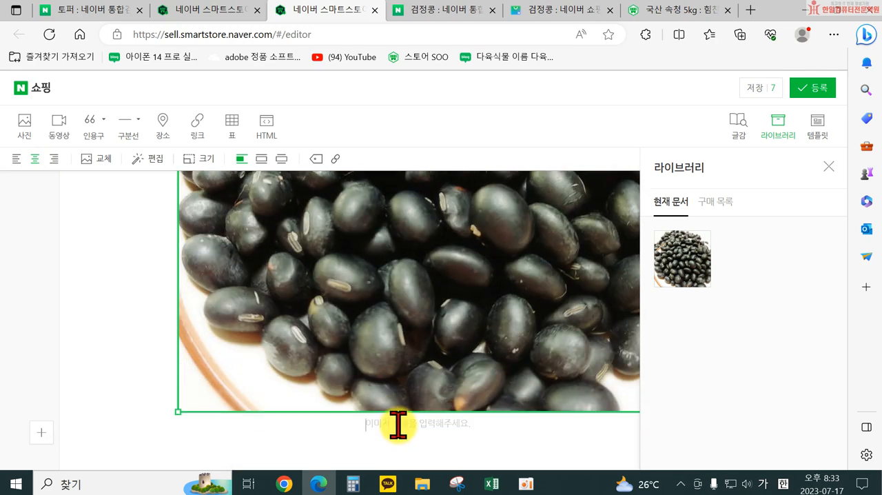
left_click(436, 446)
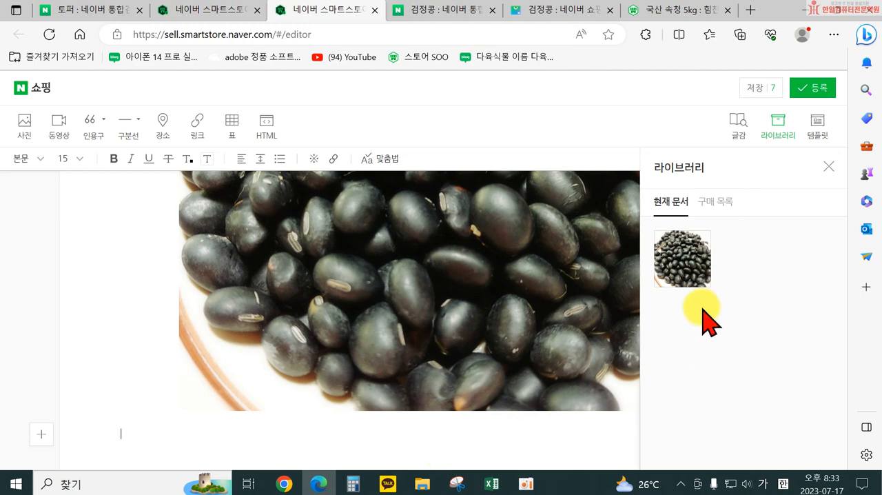
left_click(829, 166)
scroll(482, 386, "down", 1)
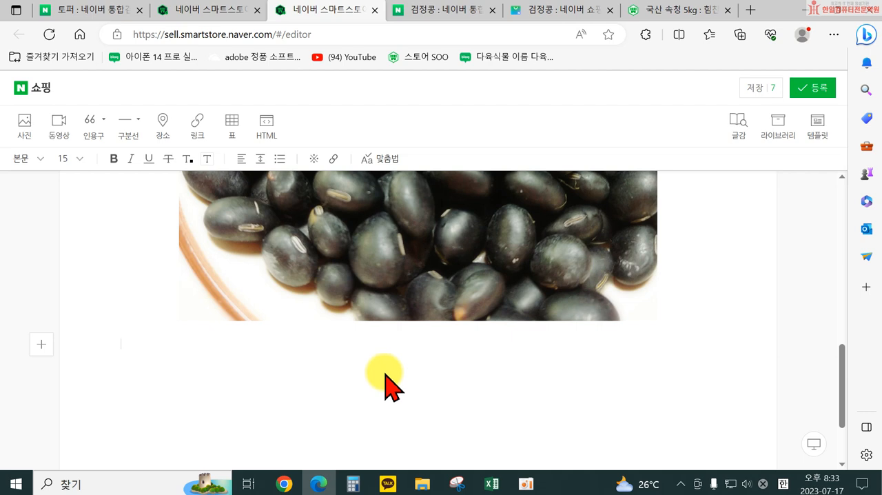
Step: Insert a vertical-line (버티컬 라인) quotation below the photo with the text "검정콩의 효능"
left_click(104, 121)
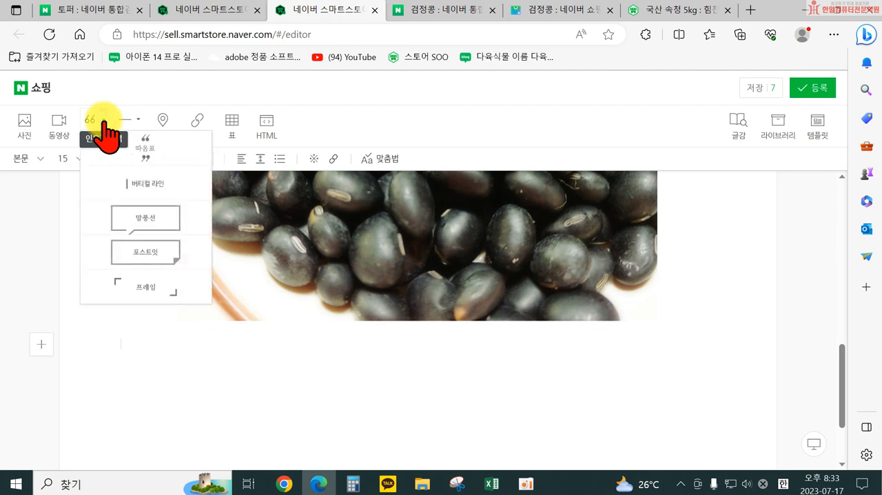
left_click(138, 186)
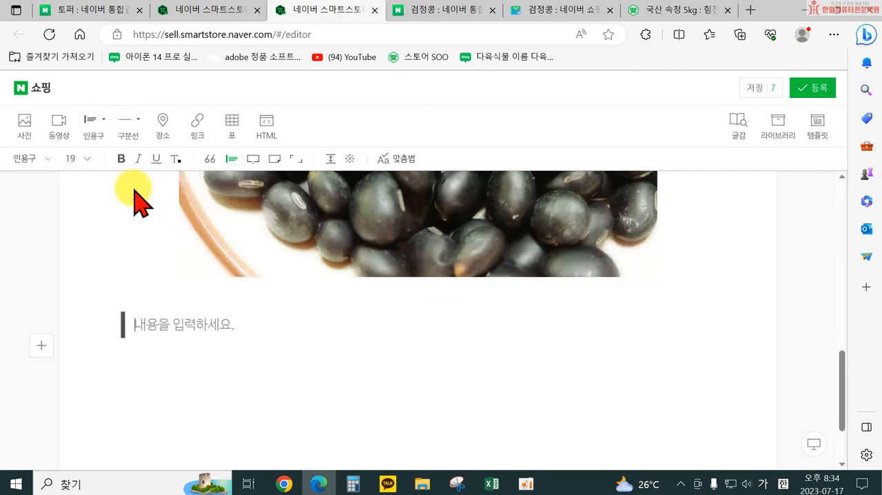
type("검정콩의 효능")
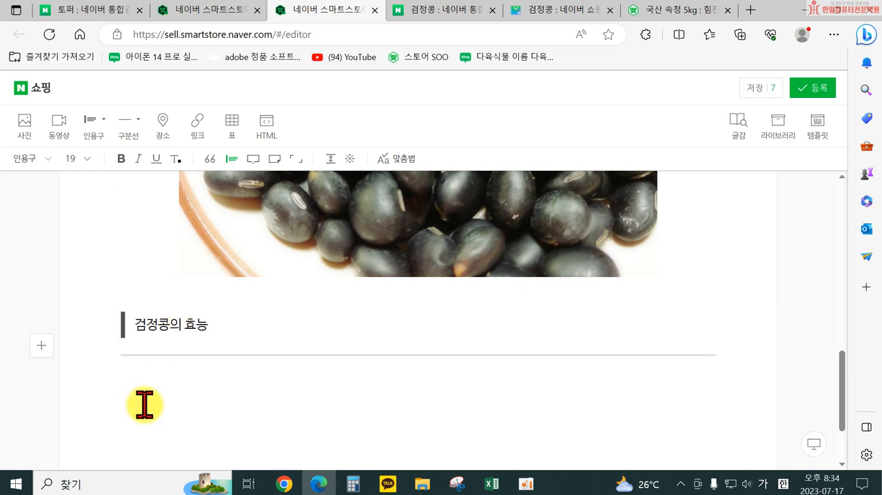
Step: Start a numbered list below the subheading with "일반콩과 비교하여 영양소와 함량은 비슷하지만 노화방지 성분이 4배나 많다." as item 1
left_click(140, 390)
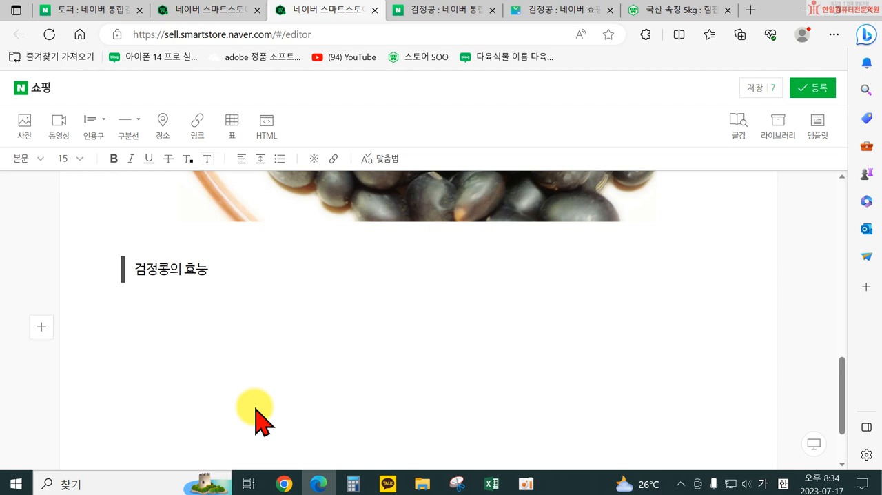
type("1. 일반콩과 비교하여")
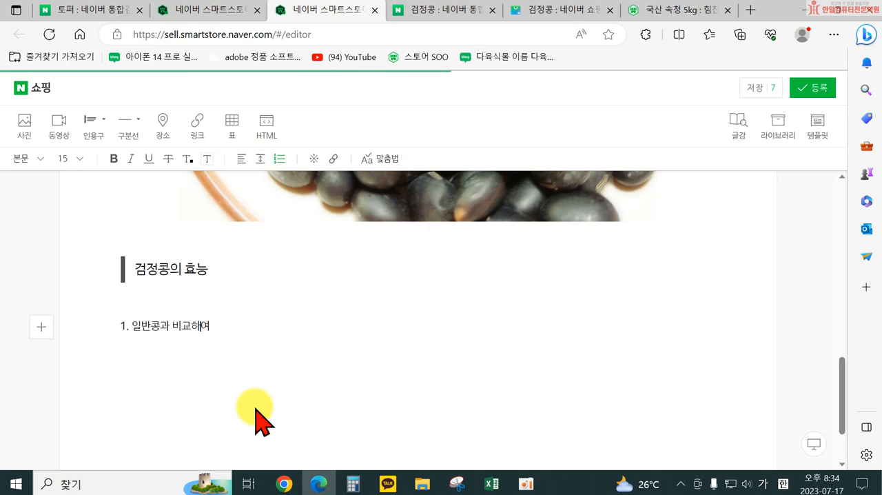
type(" 영")
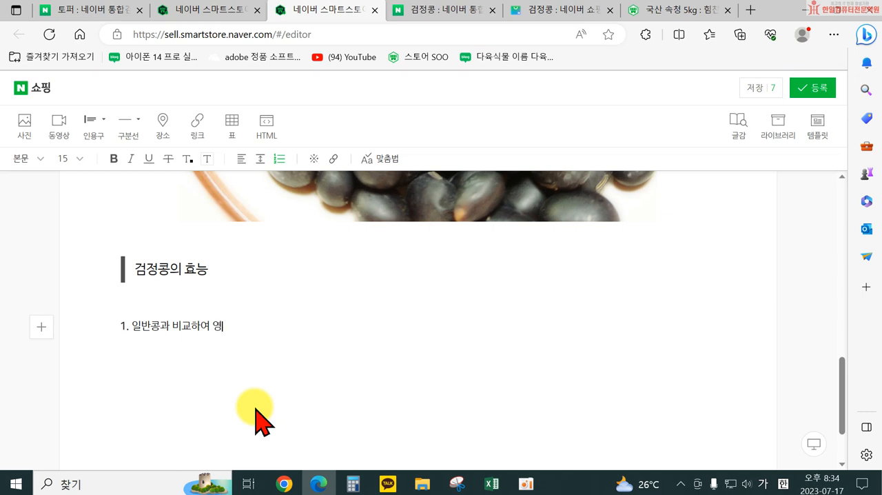
type("양소와 함량은 비스")
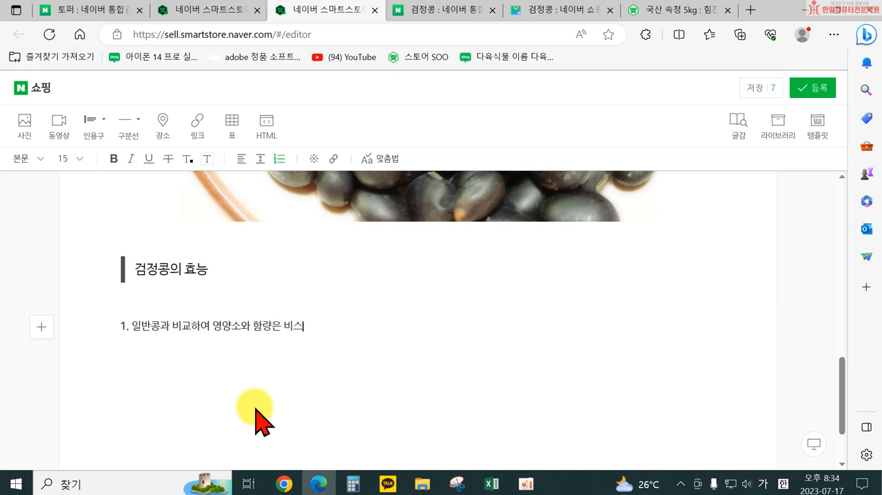
type("ㅅ하미내")
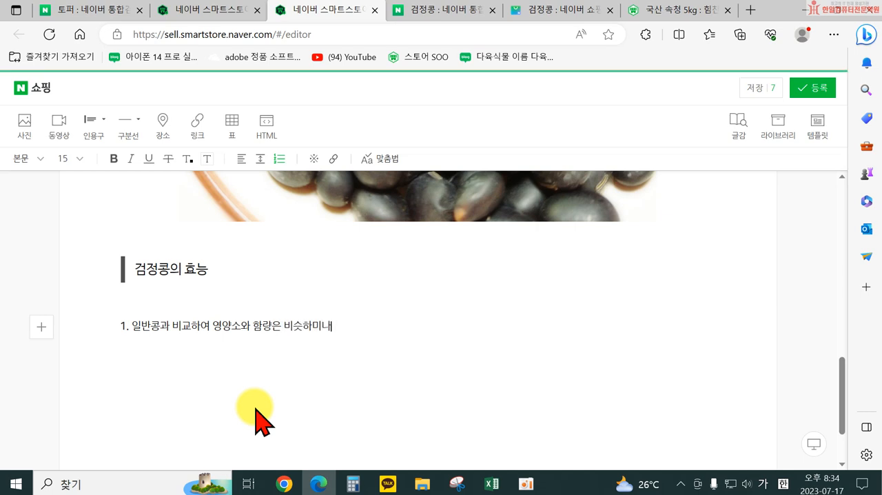
key("BackSpace")
type("ㅏ")
type("만 노화방지 ")
type("ㅅ")
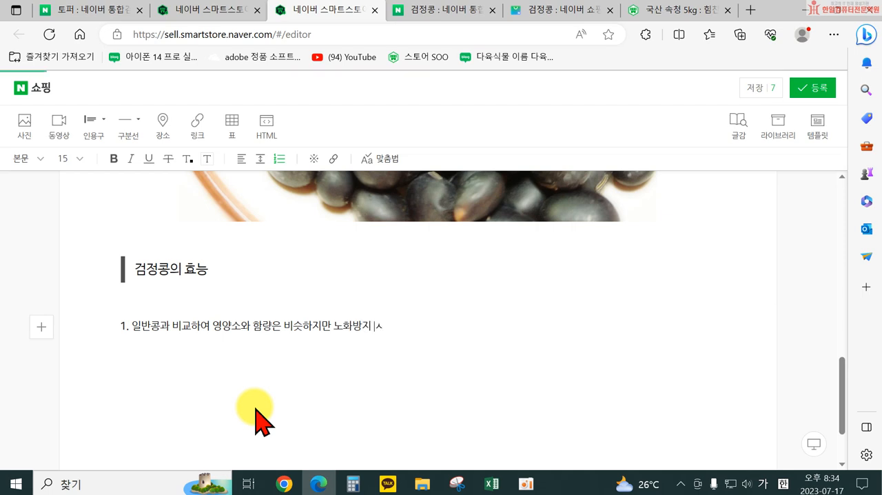
type("ㅓㅇ분이 4밴")
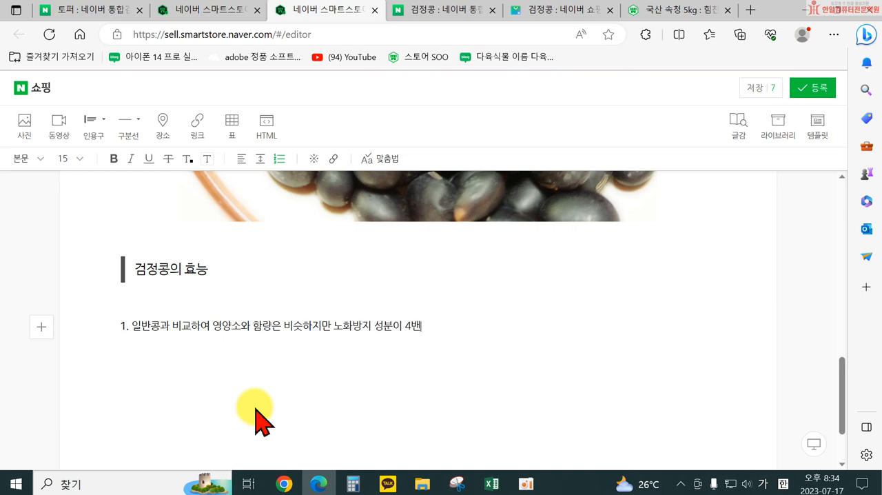
type("ㅏ 많대")
type(".")
key("Return")
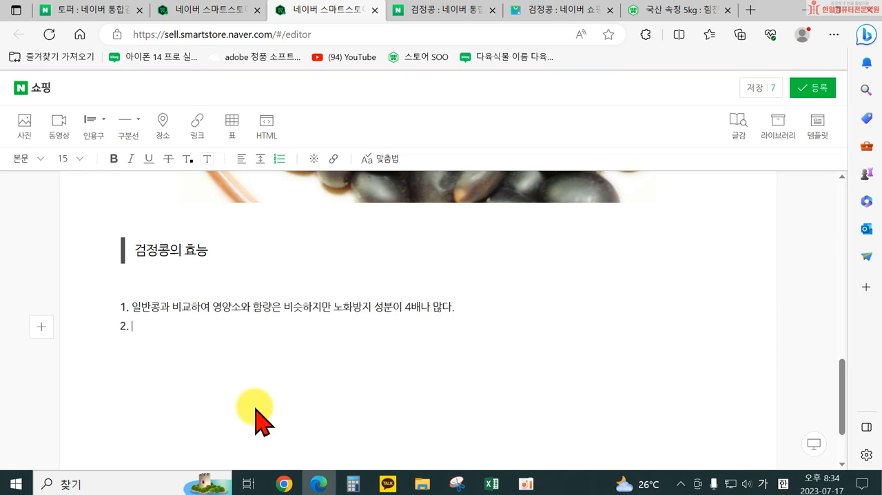
Step: Add "성인병 예방과 다이어트에 효과가 있다." as item 2 of the numbered list
type("성인병 예방")
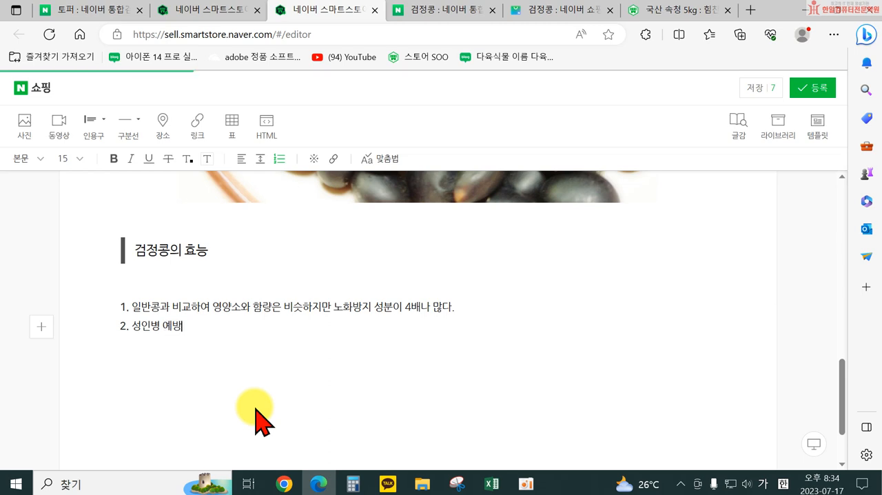
type("과 다이어트에 효과가 이")
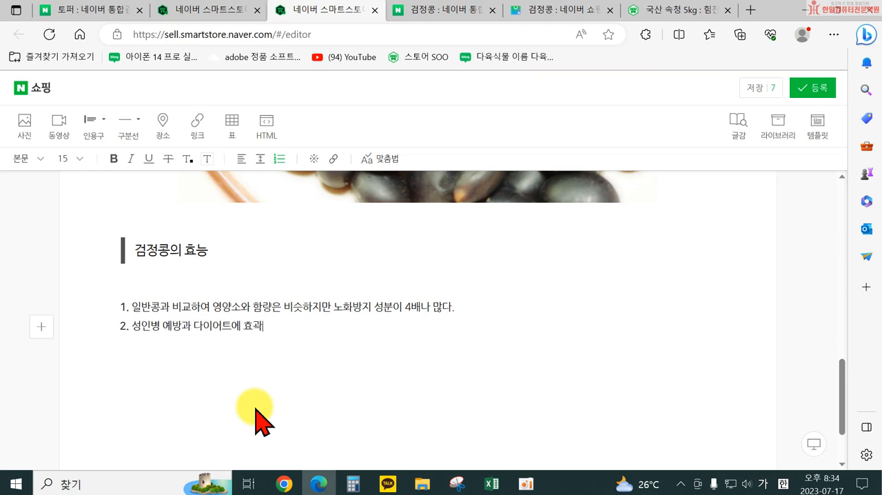
type("있다.")
key("Return")
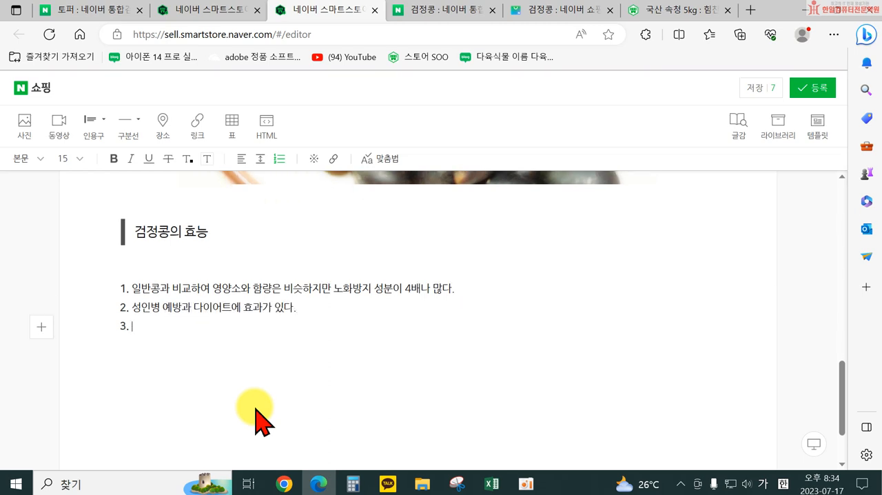
Step: Add "탈모를 방지하는데도 효과가 있다." as item 3 of the numbered list
type("탈모를 방지해")
type("도 효")
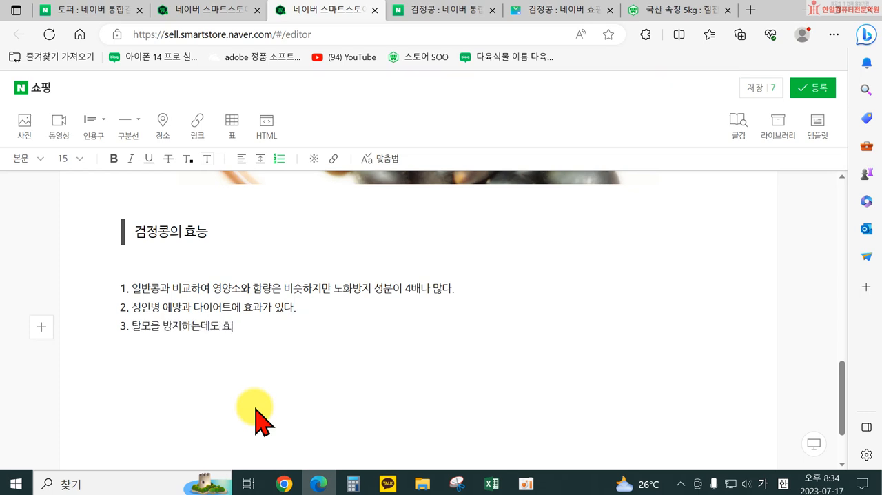
type("과가 이다.")
key("Return")
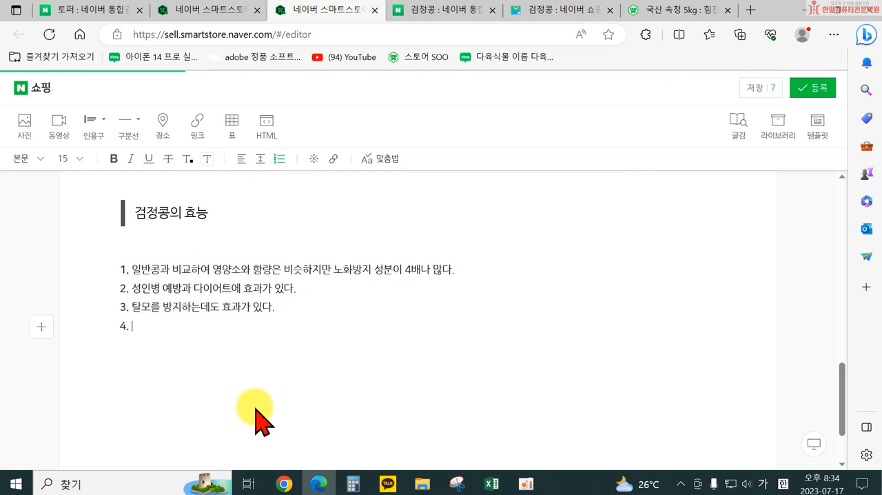
Step: Add "신장과 방광의 기능을 원활하게 해준다." as item 4, then end the list and leave a blank line below it
type("시ㄴ장과 방 ㄱ")
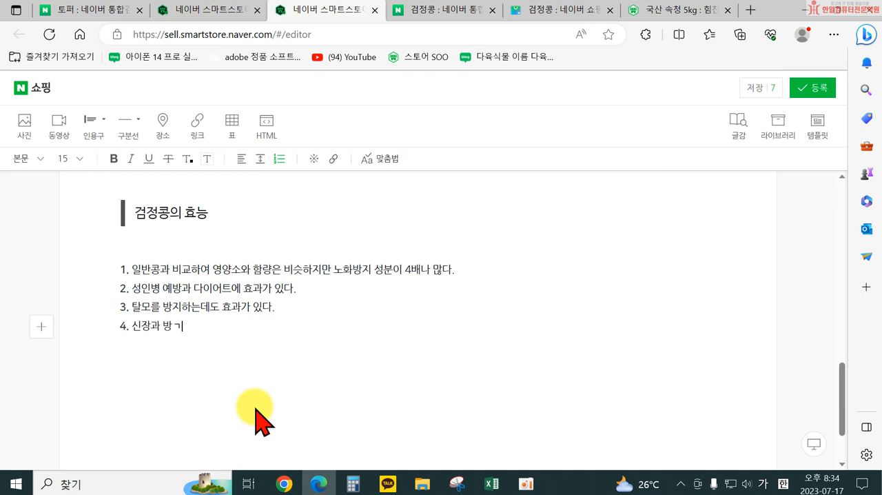
type("광의 기능을 원활핵")
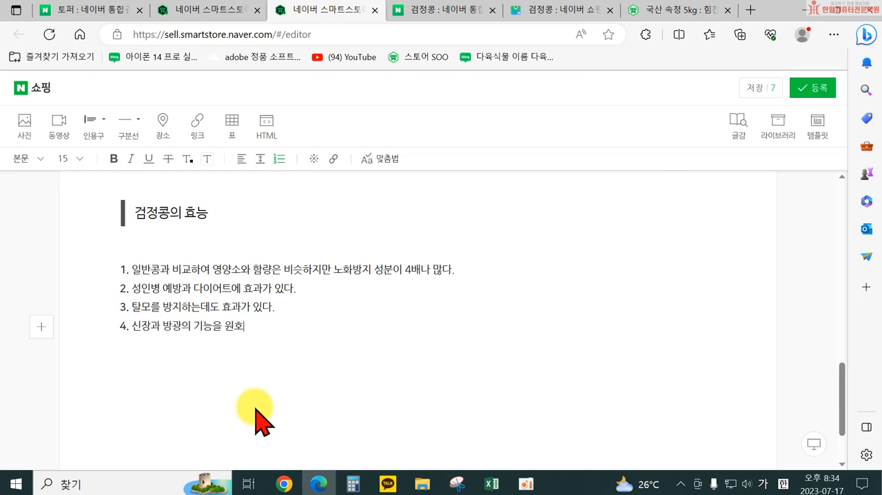
type("게 해준다.")
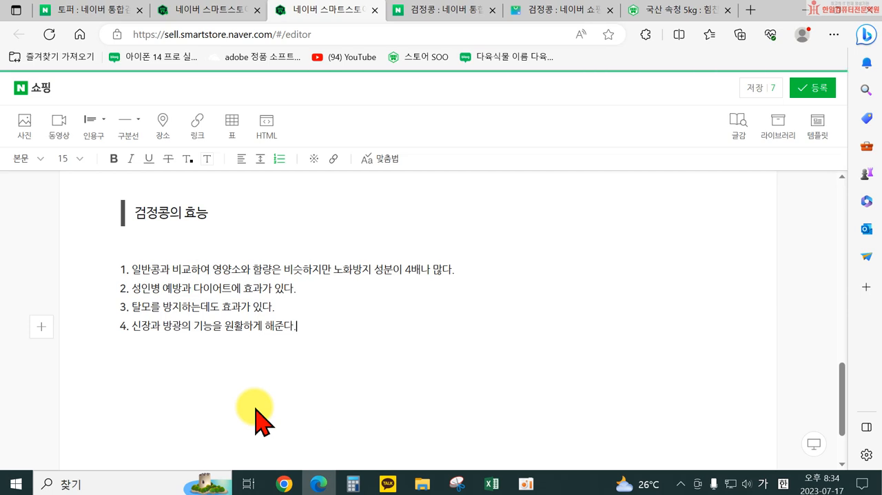
key("Return")
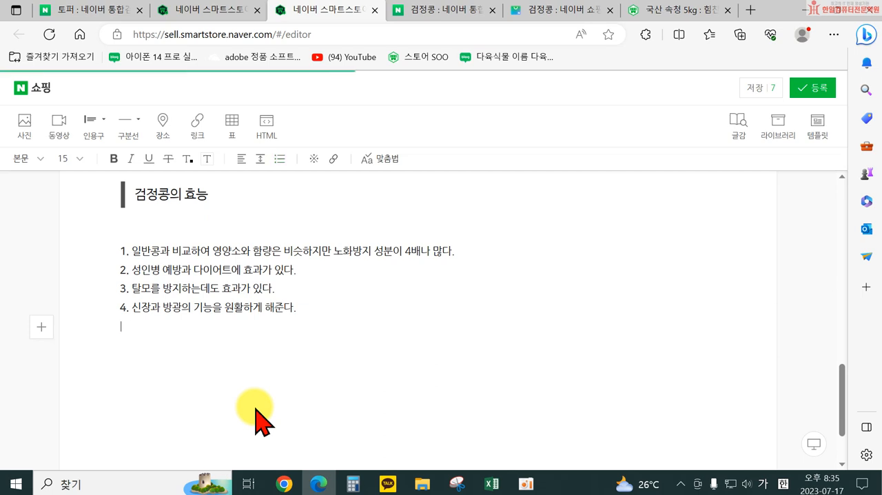
key("Return")
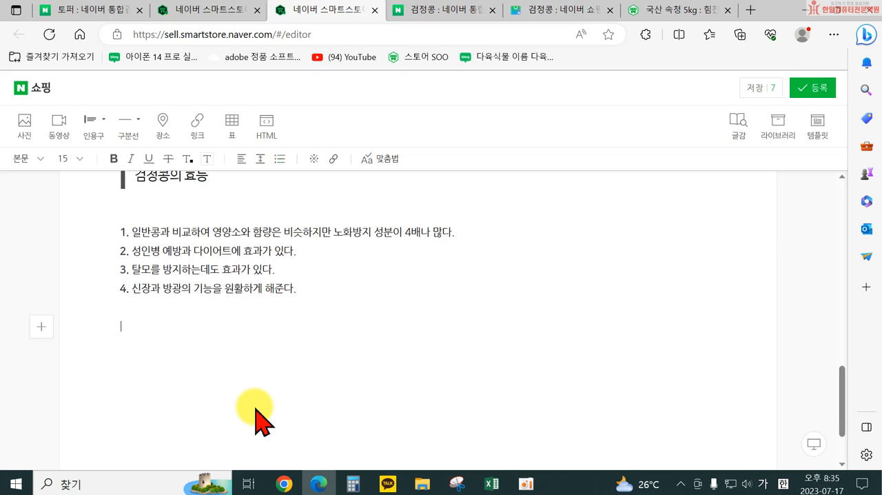
Step: Insert the photos 건강5 and 건강6 from the 수정 쓱싹스마트스토어 folder below the numbered benefits list
scroll(227, 363, "up", 2)
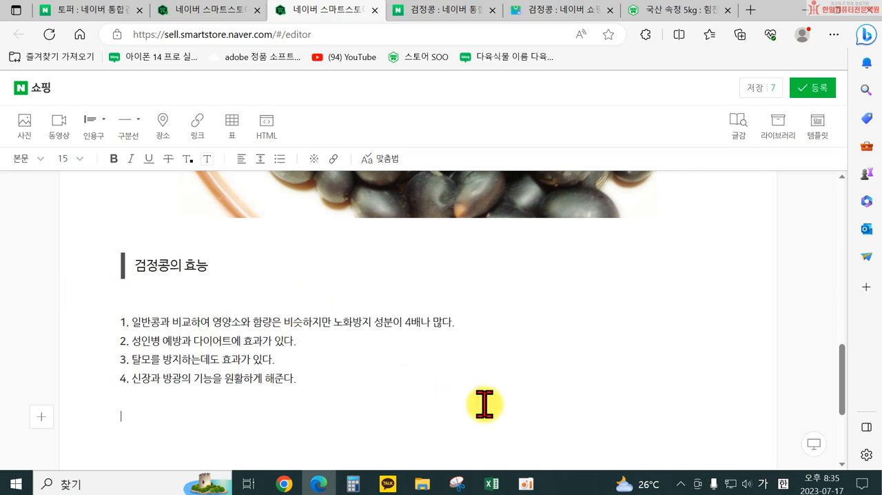
scroll(484, 405, "down", 1)
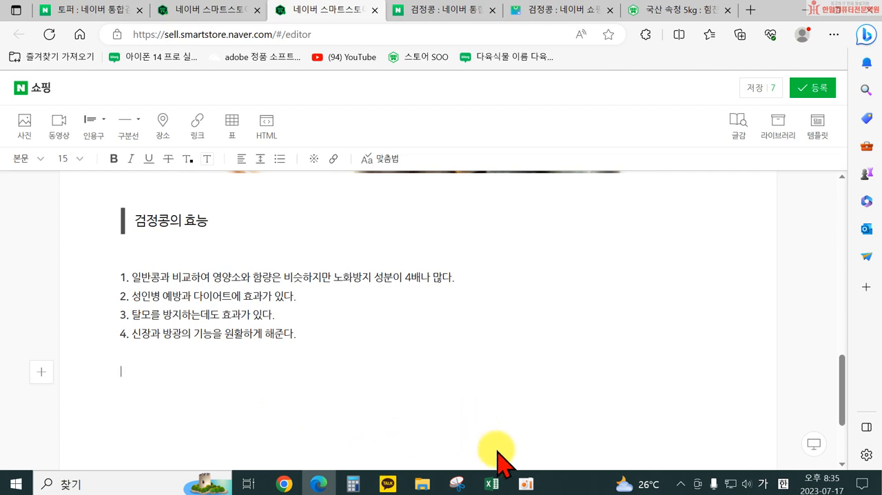
left_click(25, 124)
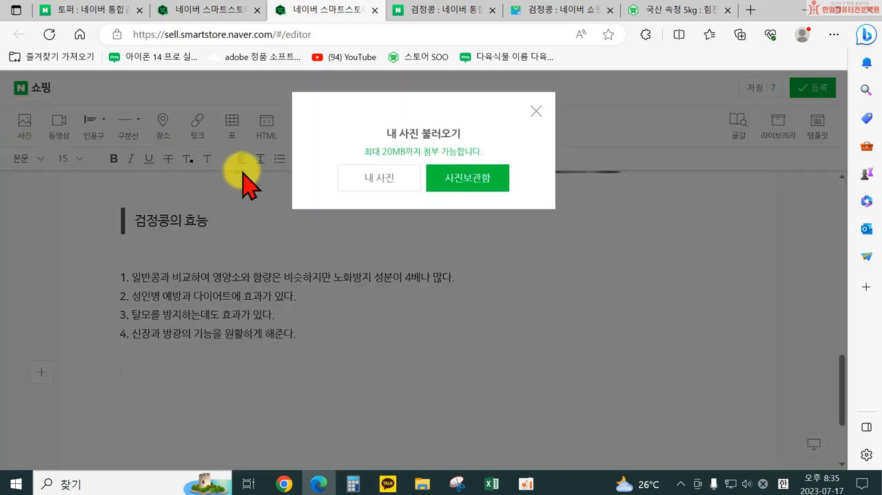
left_click(393, 185)
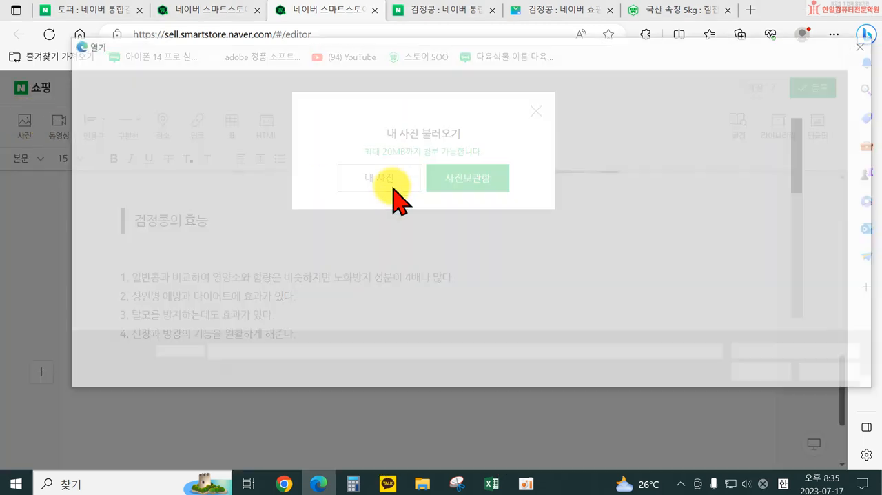
scroll(421, 248, "down", 3)
scroll(269, 202, "up", 1)
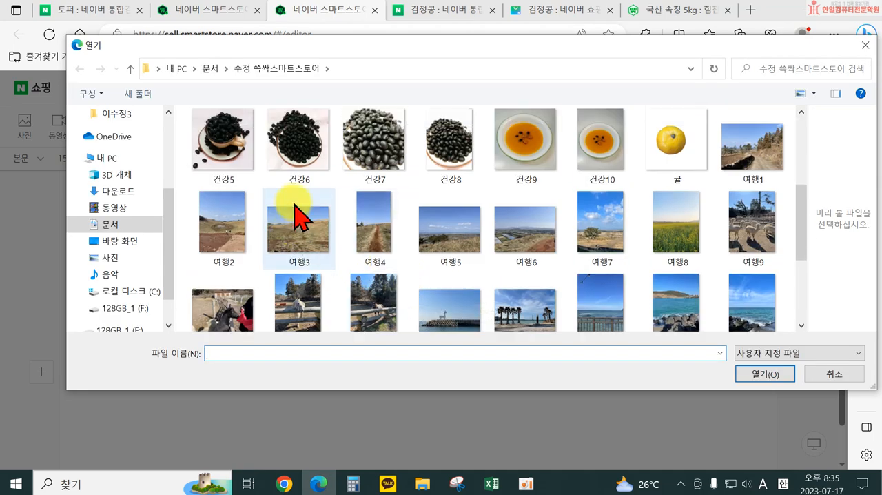
left_click(210, 155)
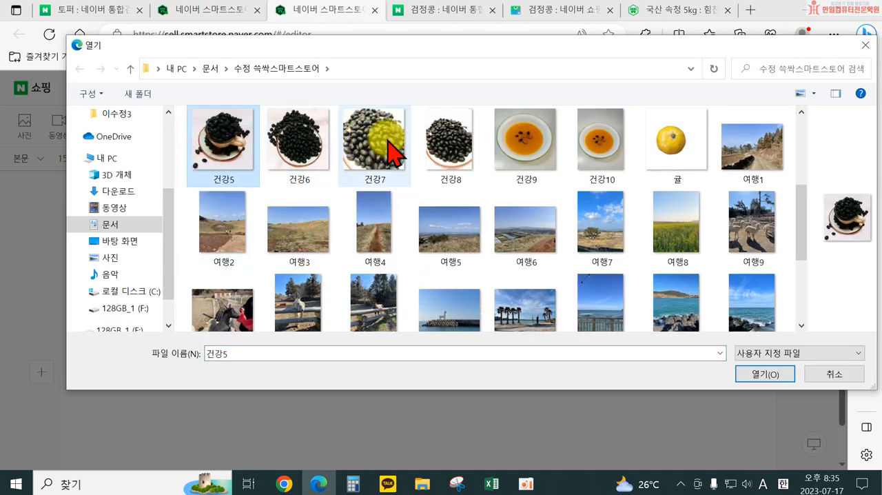
left_click(444, 144, "ctrl")
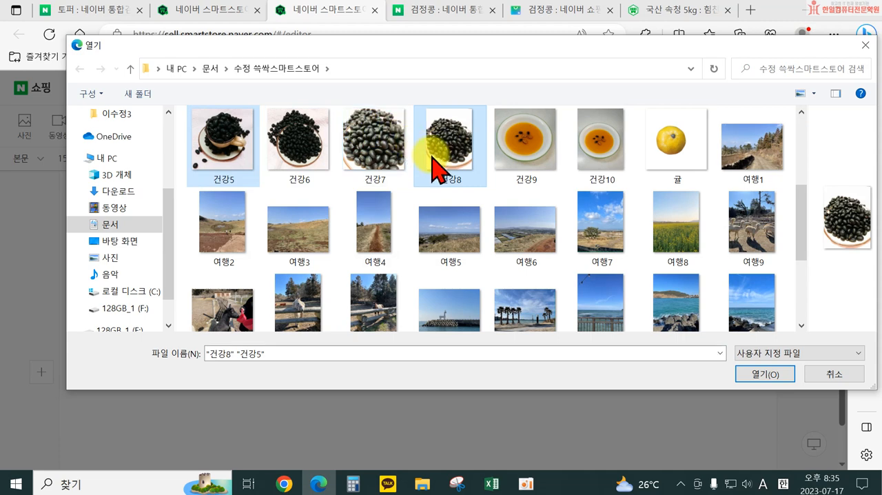
scroll(361, 175, "up", 1)
left_click(292, 269)
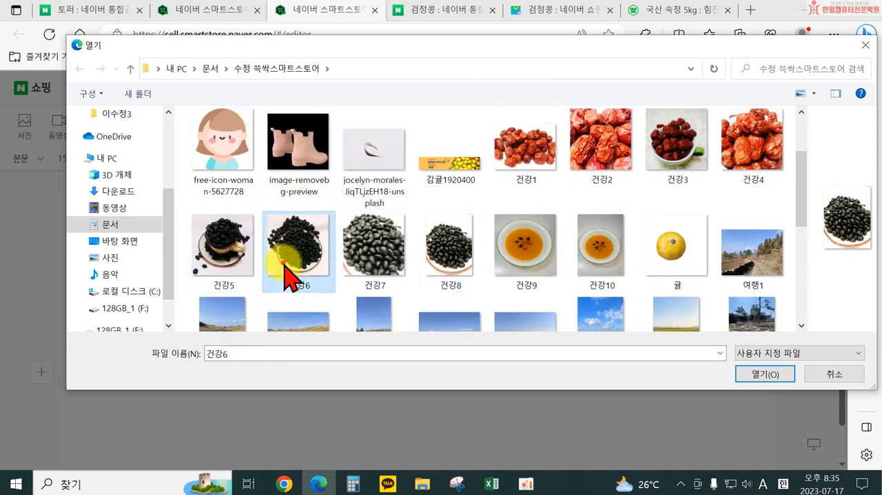
left_click(215, 241, "ctrl")
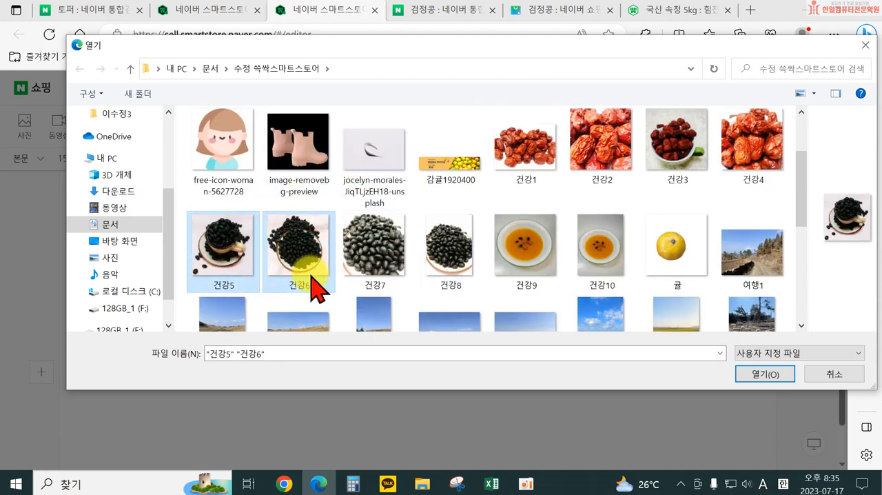
left_click(757, 377)
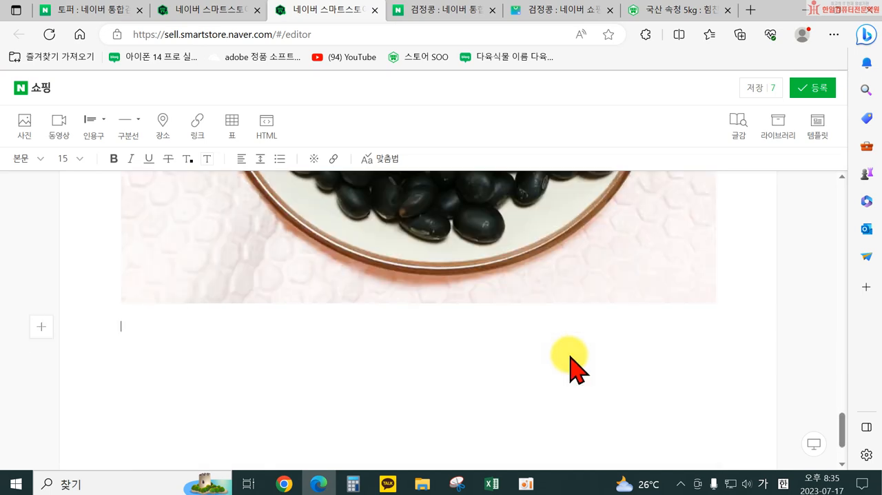
Step: Move the photo of beans on a plate beside the bean cup photo so the two sit side by side
scroll(565, 342, "up", 6)
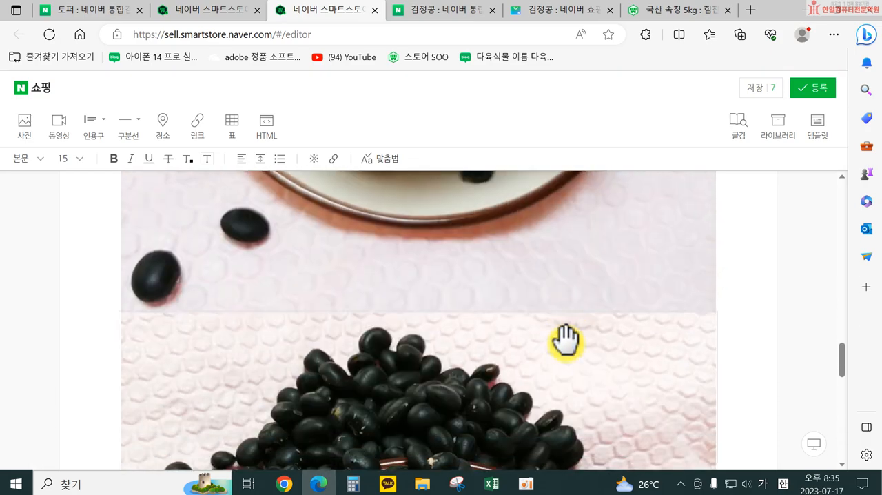
scroll(627, 342, "up", 4)
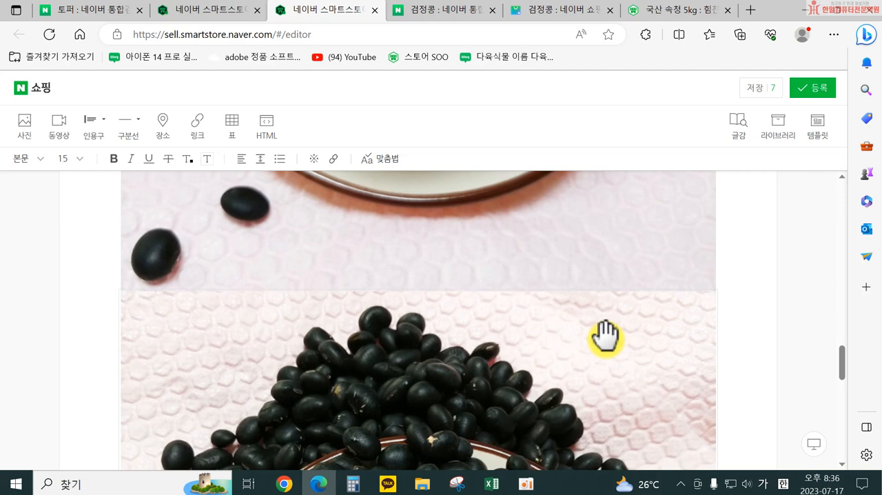
left_click_drag(605, 332, 715, 345)
scroll(689, 301, "up", 2)
scroll(712, 261, "up", 2)
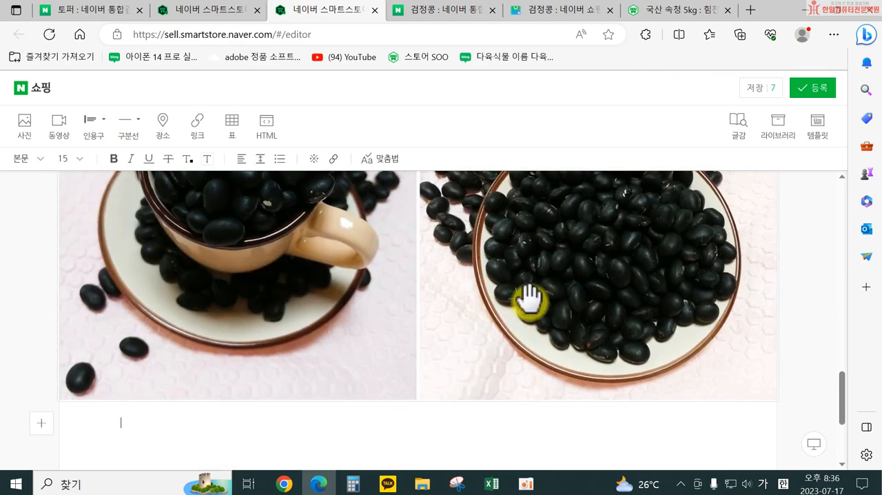
scroll(580, 365, "up", 2)
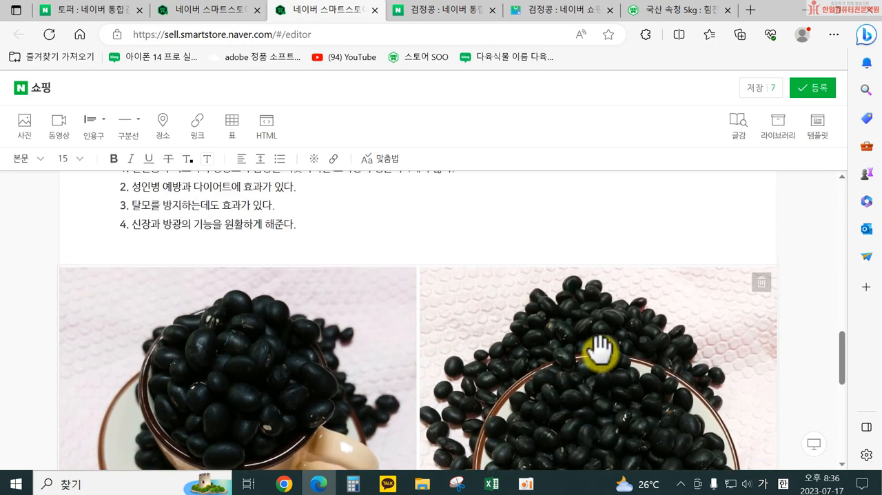
scroll(598, 351, "down", 4)
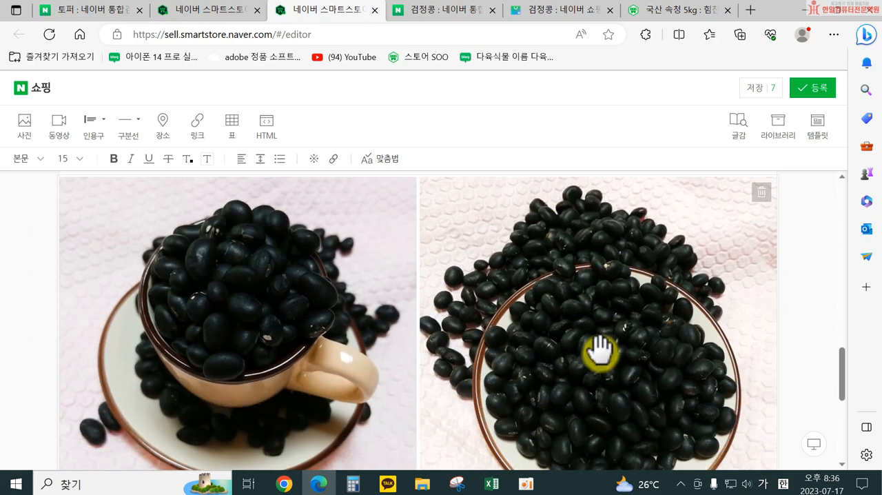
scroll(497, 363, "down", 3)
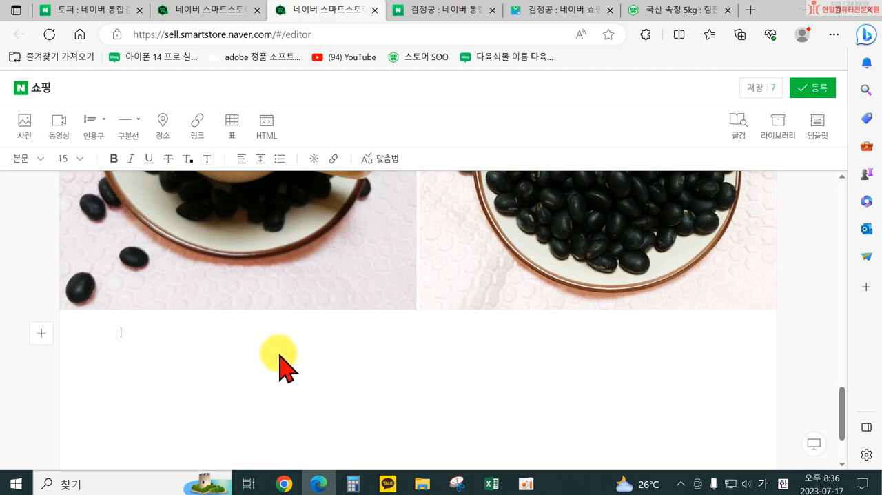
Step: Review the benefits list and paired photos, and register the finished detailed description to the product form
scroll(308, 366, "down", 1)
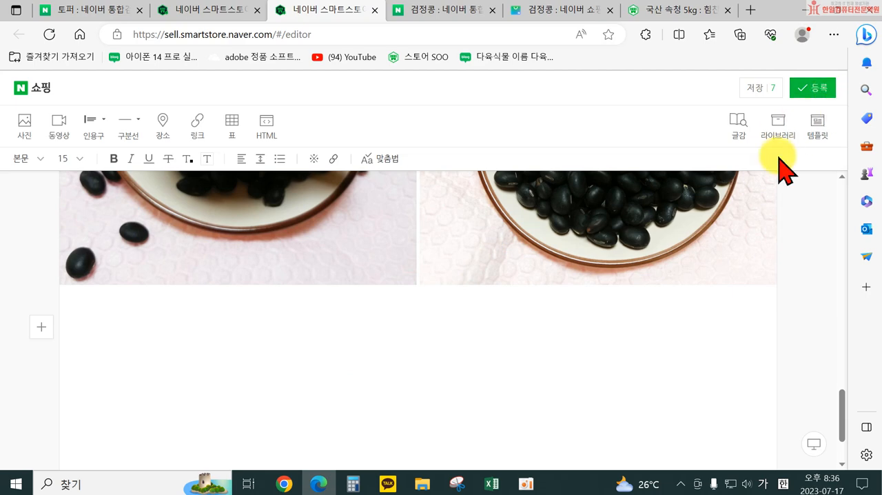
scroll(644, 367, "up", 4)
scroll(463, 255, "up", 3)
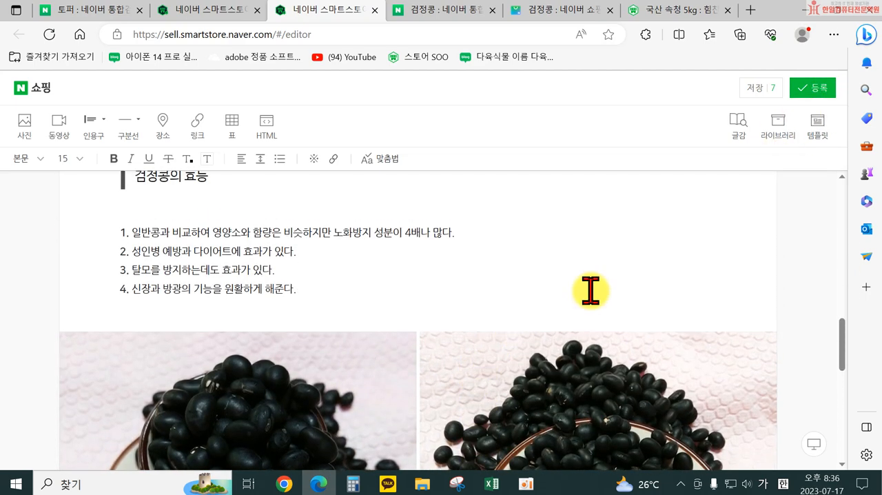
scroll(434, 393, "down", 3)
scroll(439, 395, "down", 2)
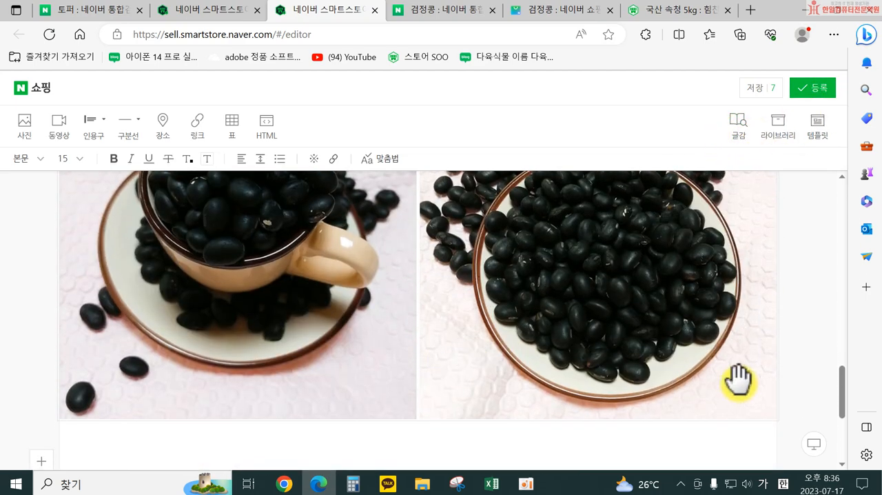
left_click(816, 88)
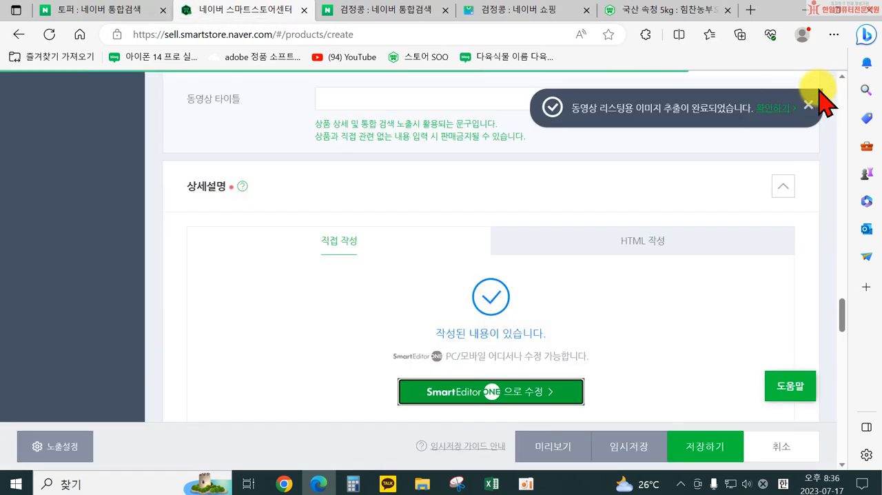
Step: Dismiss the video listing image notification and expand the 상품 주요정보 section of the product form
scroll(712, 306, "down", 2)
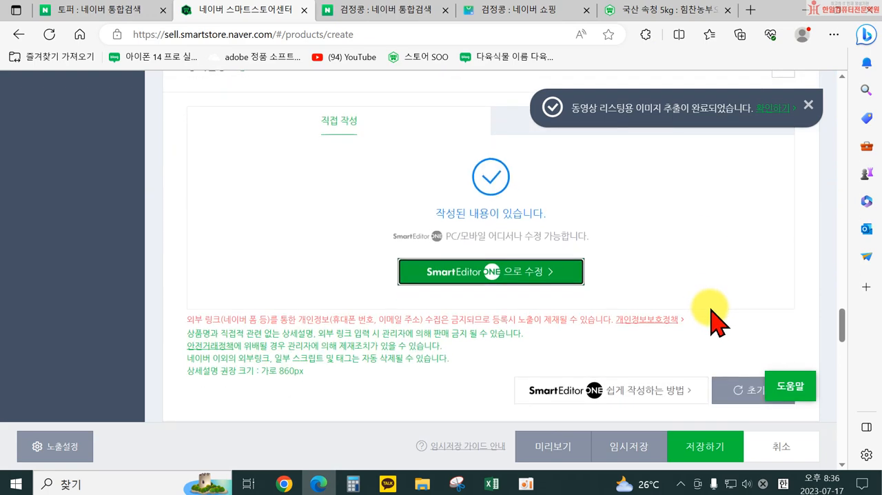
scroll(713, 318, "down", 4)
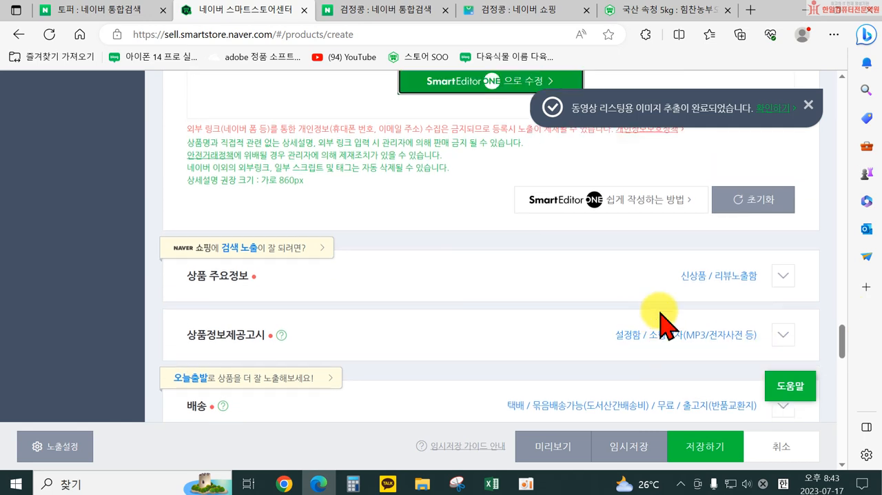
scroll(610, 370, "up", 2)
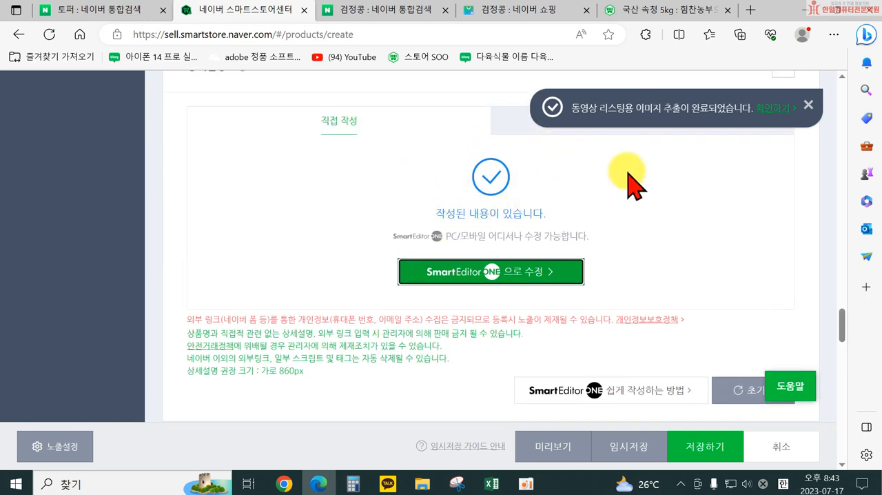
left_click(808, 104)
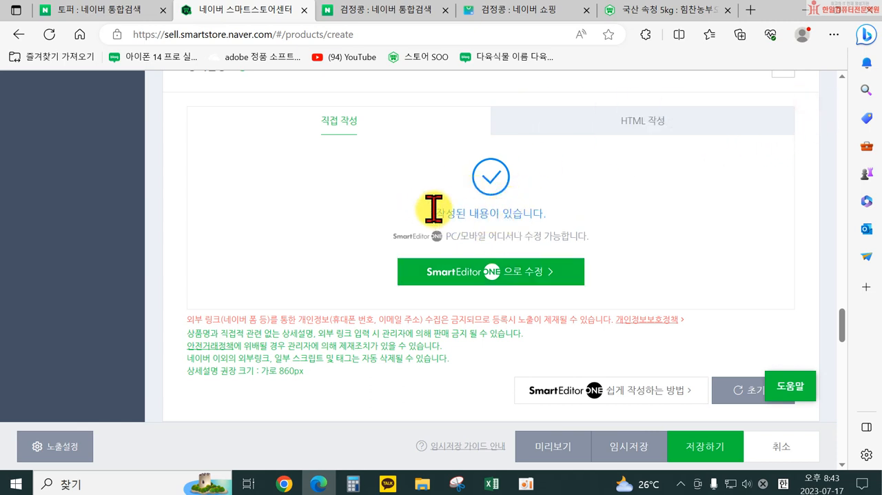
scroll(448, 207, "down", 1)
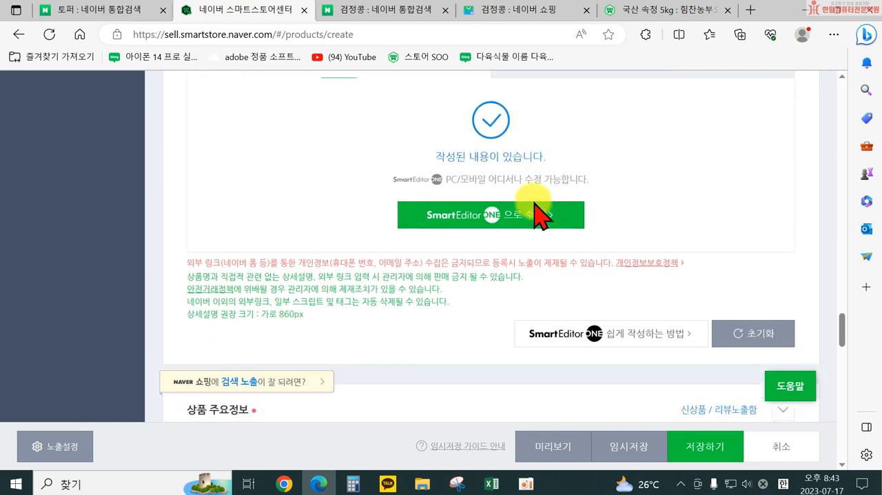
scroll(475, 176, "down", 2)
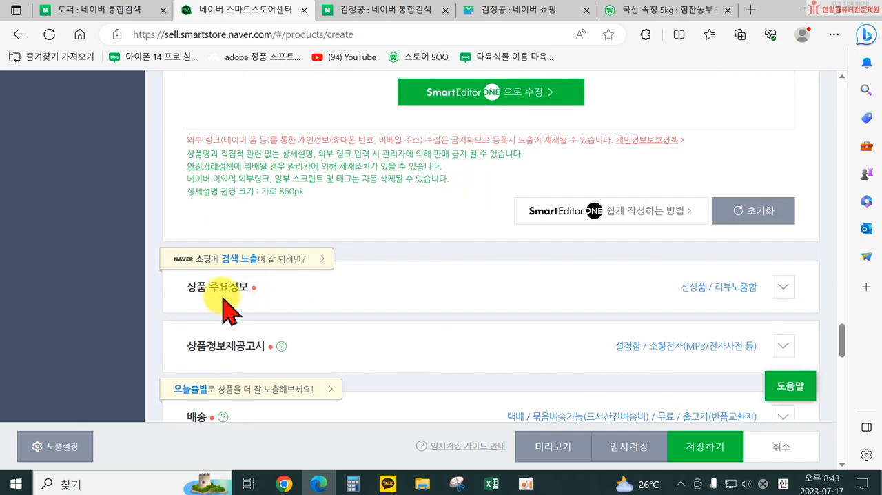
scroll(337, 268, "down", 1)
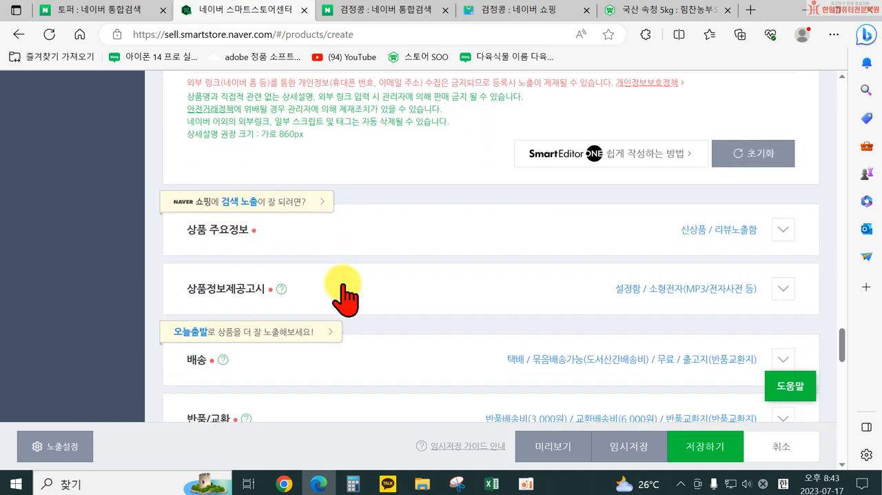
left_click(780, 228)
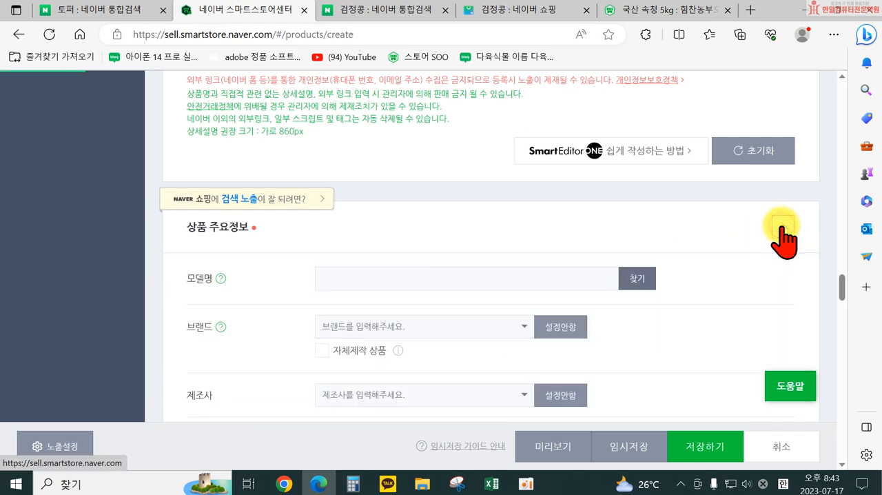
Step: Mark 9월중순 and 9월하순 as the harvest time (수확시기) in the product attributes
scroll(403, 252, "down", 3)
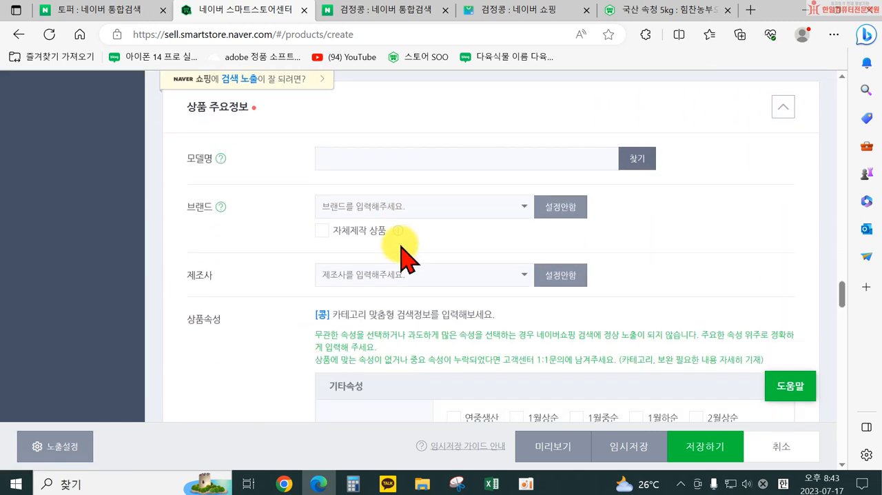
scroll(536, 243, "up", 1)
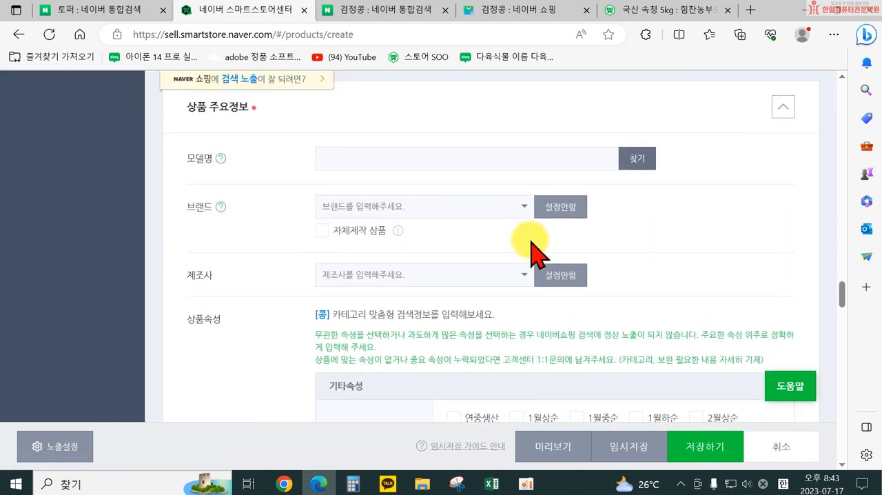
scroll(530, 243, "down", 1)
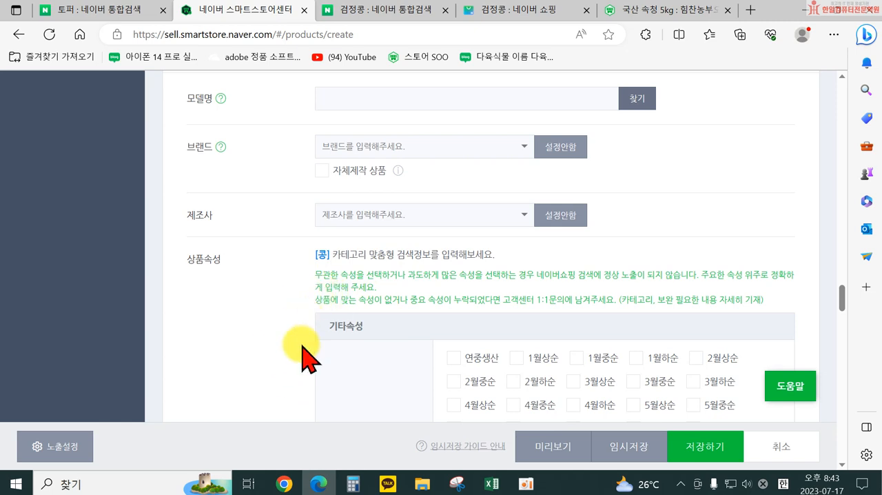
scroll(310, 357, "up", 1)
scroll(310, 357, "up", 1)
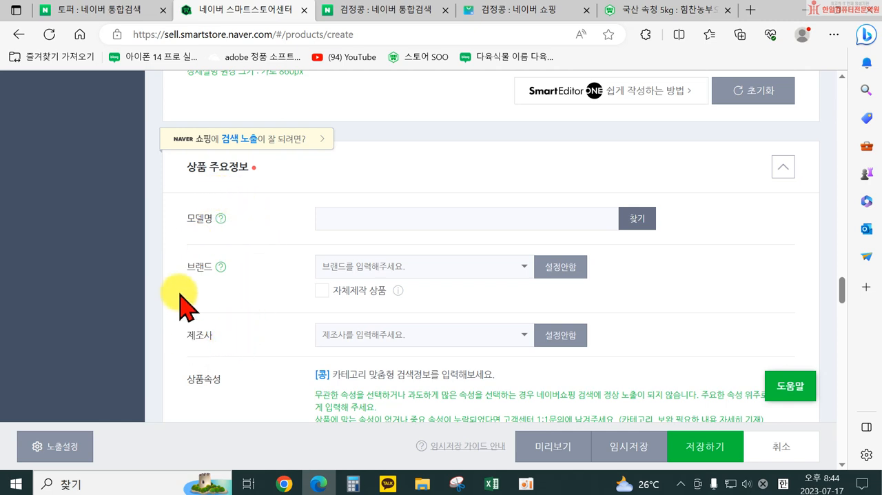
scroll(180, 293, "down", 4)
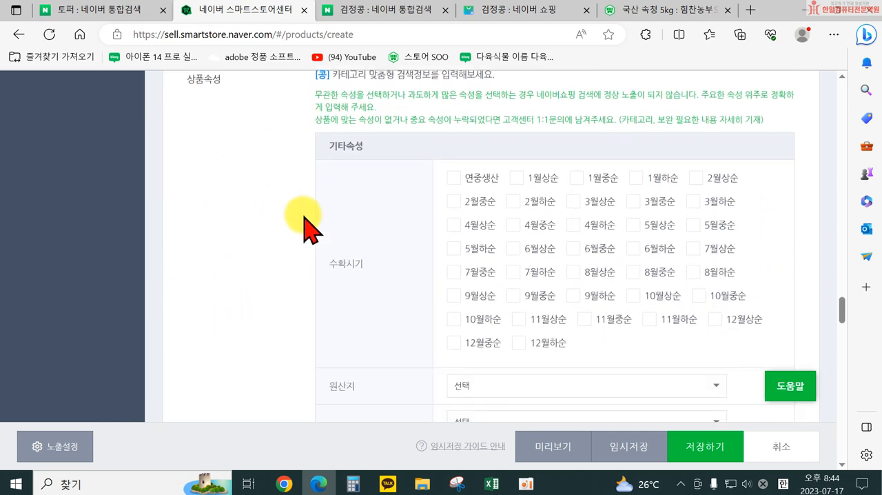
scroll(605, 296, "down", 1)
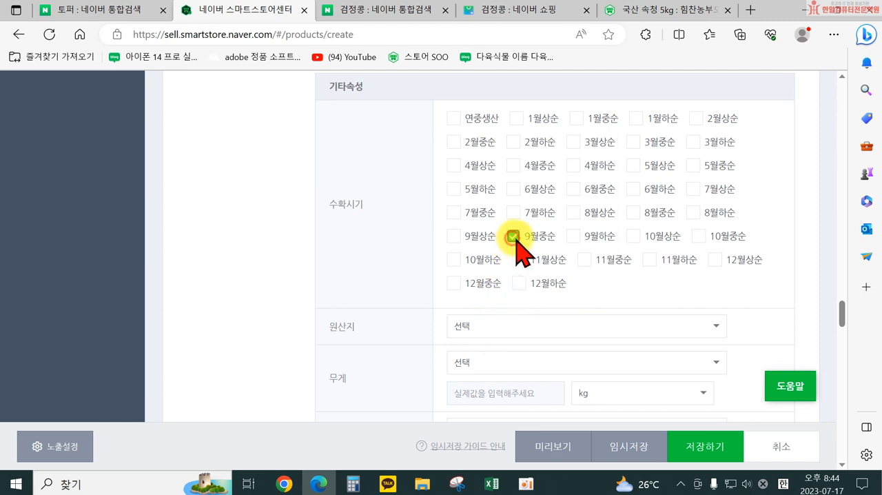
left_click(574, 237)
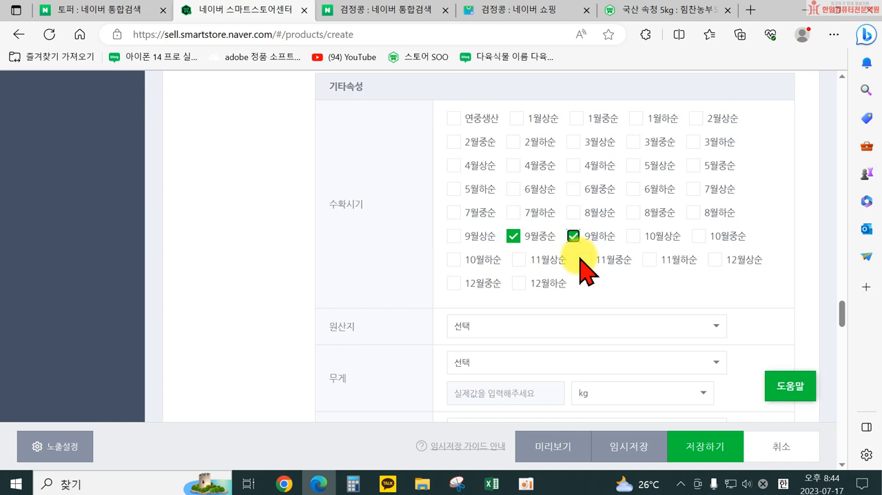
Step: Set the 원산지 attribute to 국산 and the 무게 attribute to ~ 0.5kg with an actual value of 0.5 kg
left_click(547, 326)
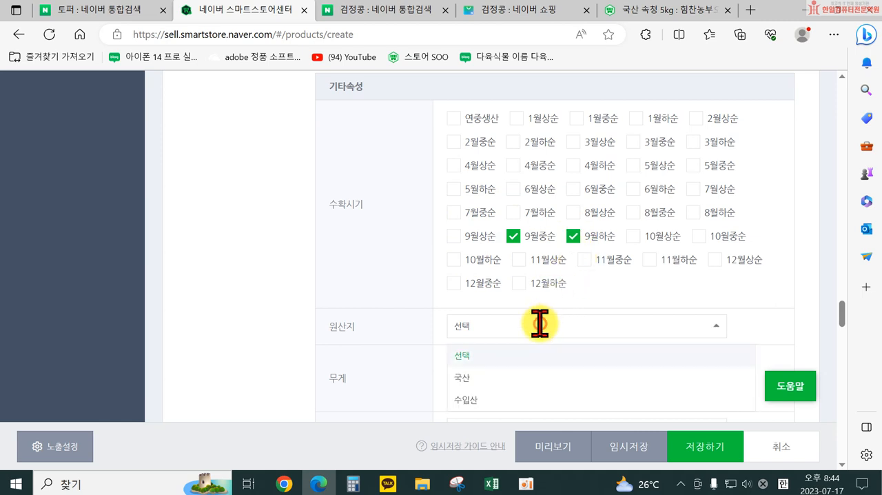
left_click(497, 377)
scroll(483, 317, "down", 2)
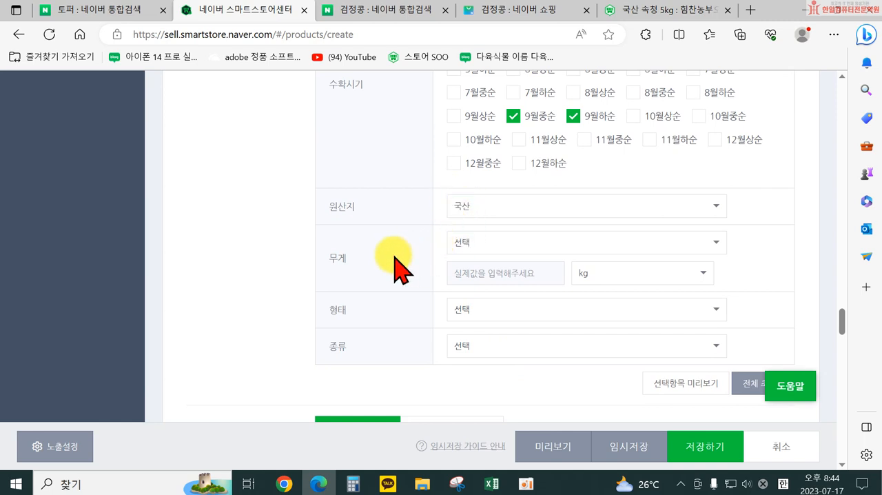
left_click(519, 243)
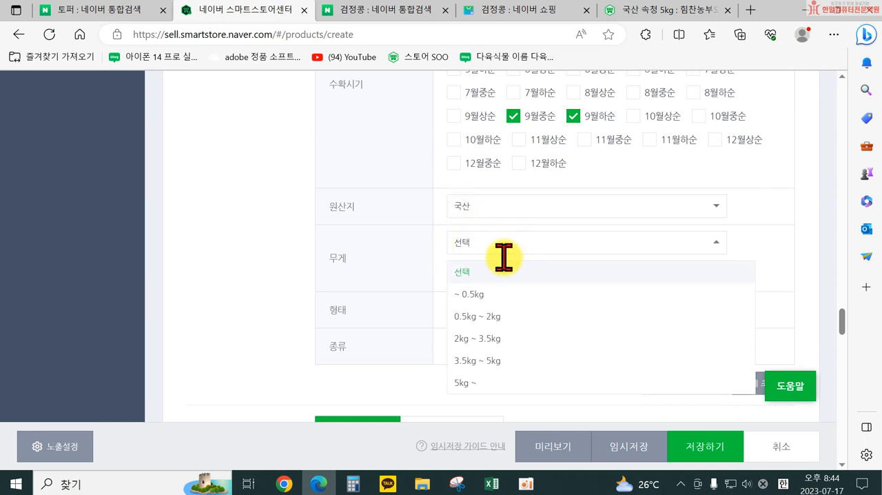
left_click(487, 296)
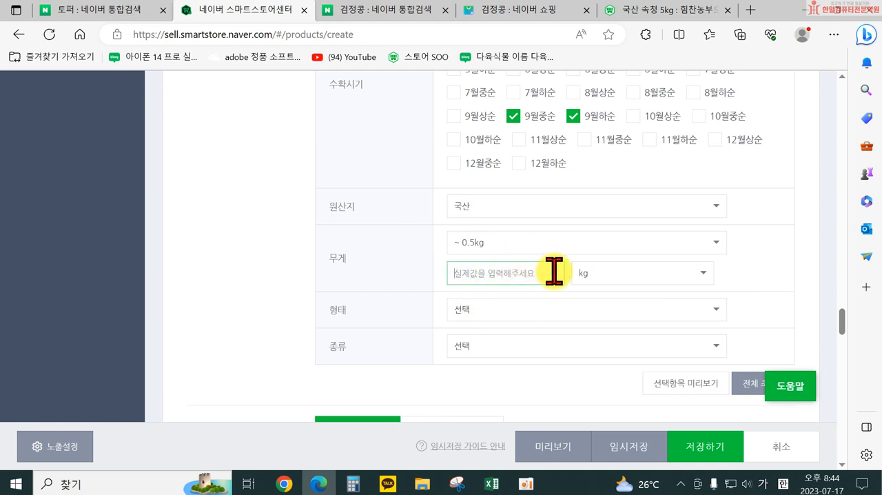
left_click(601, 272)
left_click(603, 273)
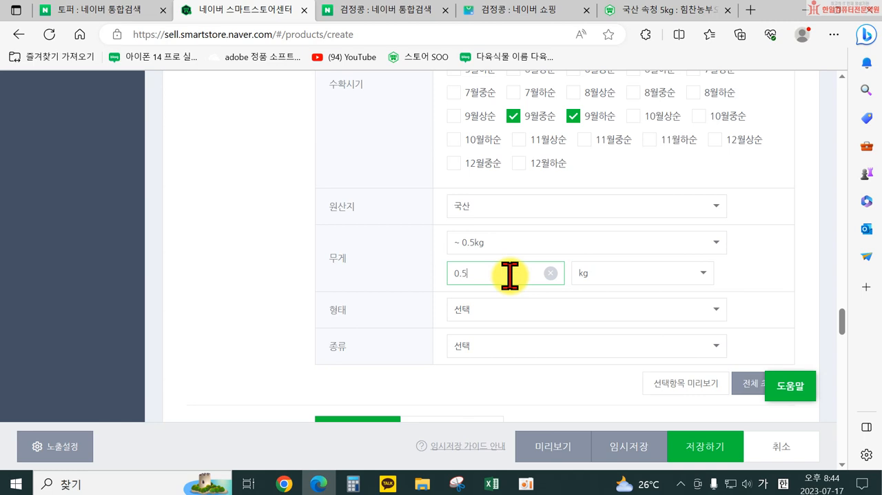
left_click(407, 299)
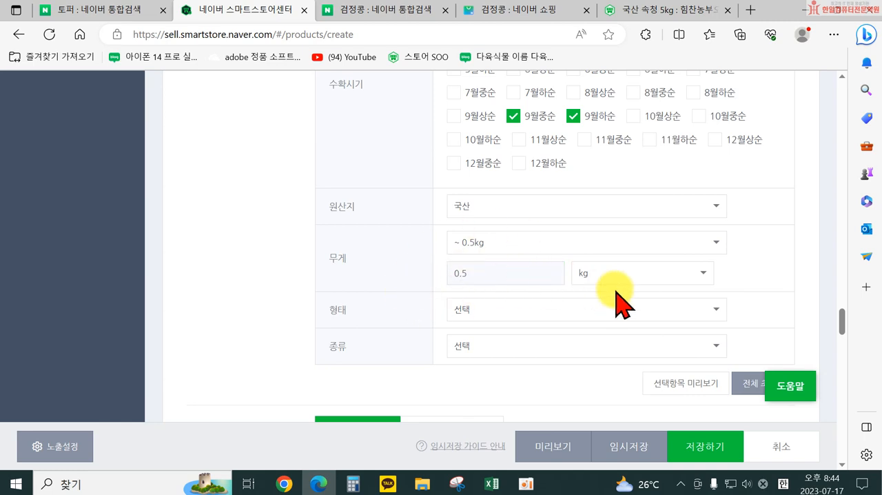
Step: Set the 형태 attribute to 건조 and the 종류 attribute to 검은콩
left_click(589, 310)
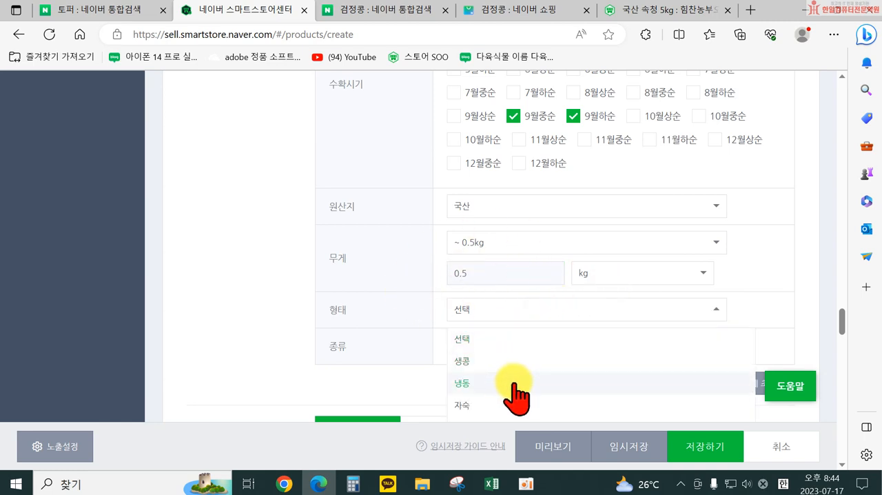
scroll(513, 413, "down", 1)
left_click(510, 368)
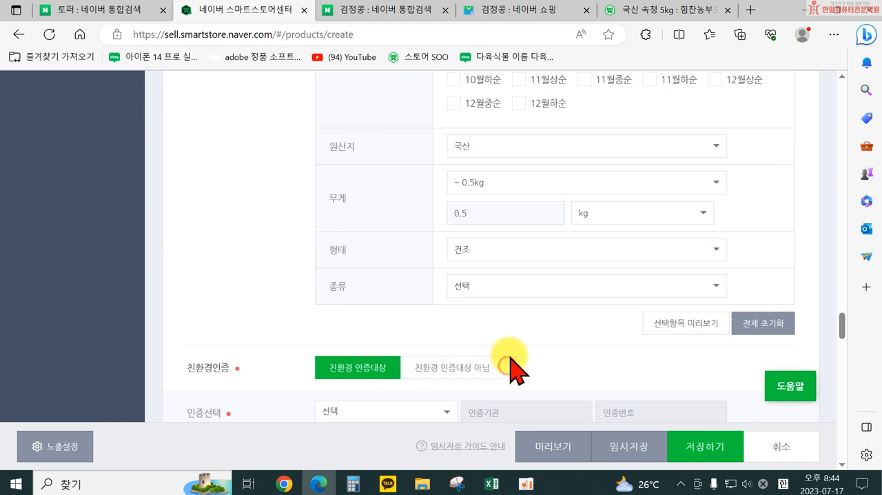
left_click(506, 289)
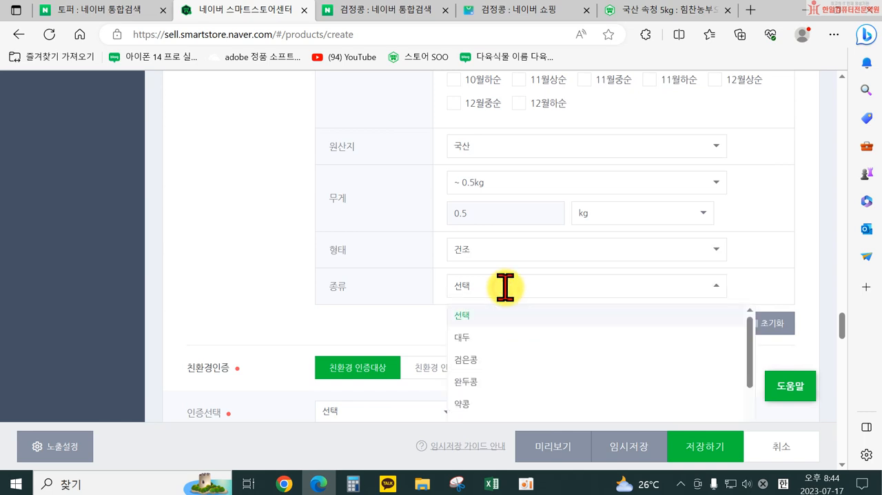
left_click(502, 358)
Step: Check the completed product attributes and set 친환경인증 to 친환경 인증대상 아님
scroll(423, 230, "up", 5)
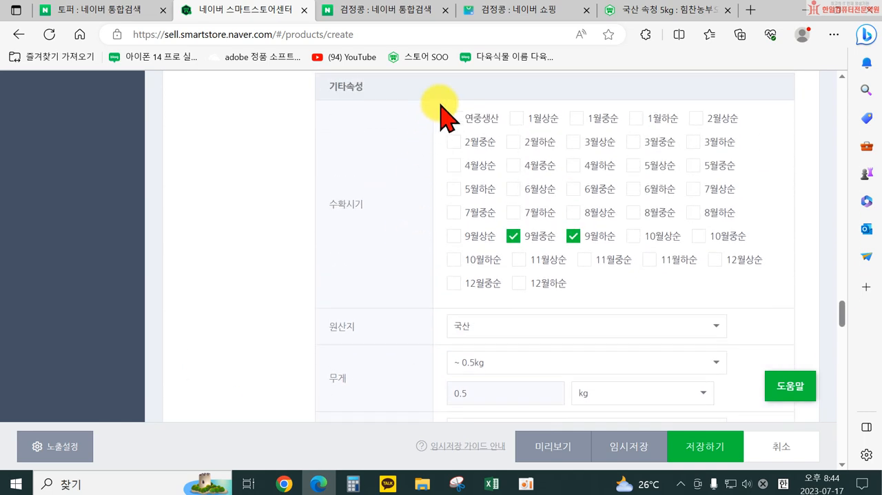
scroll(528, 276, "down", 6)
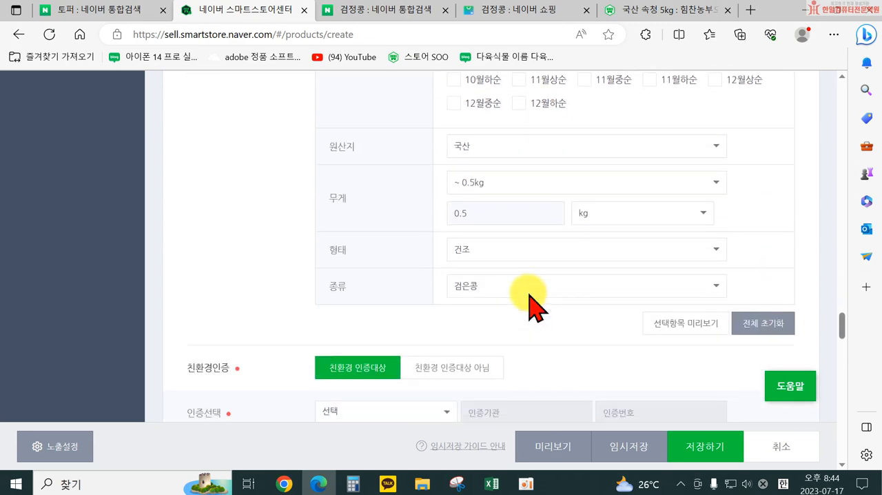
scroll(390, 108, "up", 3)
scroll(468, 166, "down", 3)
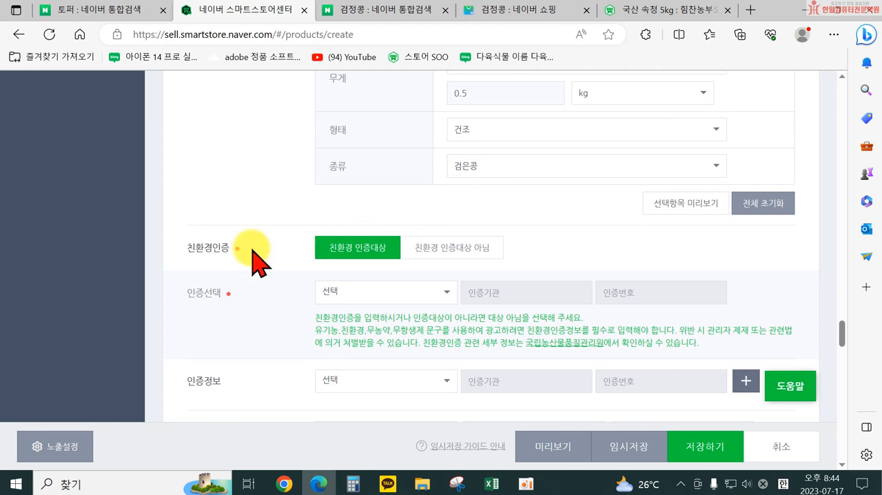
left_click(436, 248)
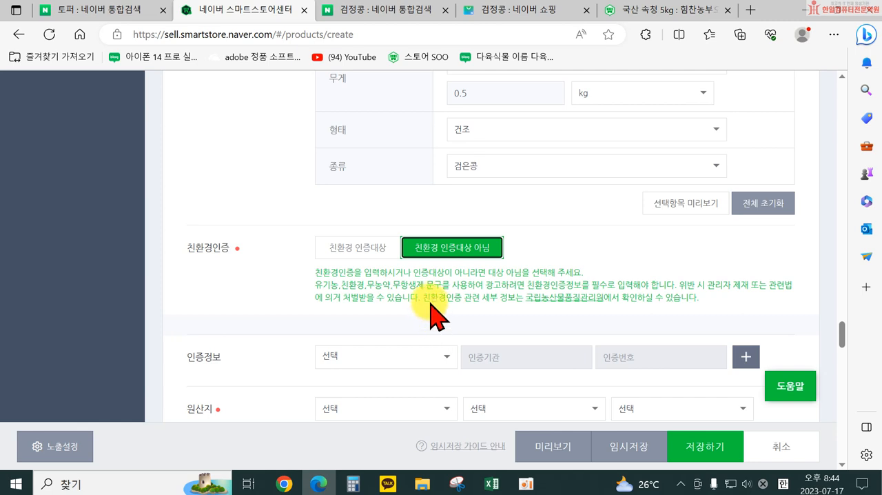
Step: Set the required product origin (원산지) to 국산, 경기도, 과천시
scroll(388, 315, "down", 3)
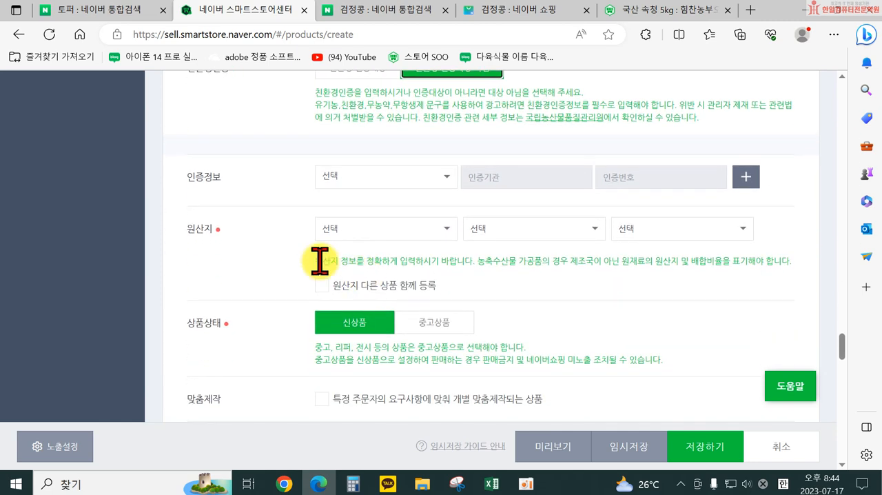
left_click(386, 228)
left_click(364, 279)
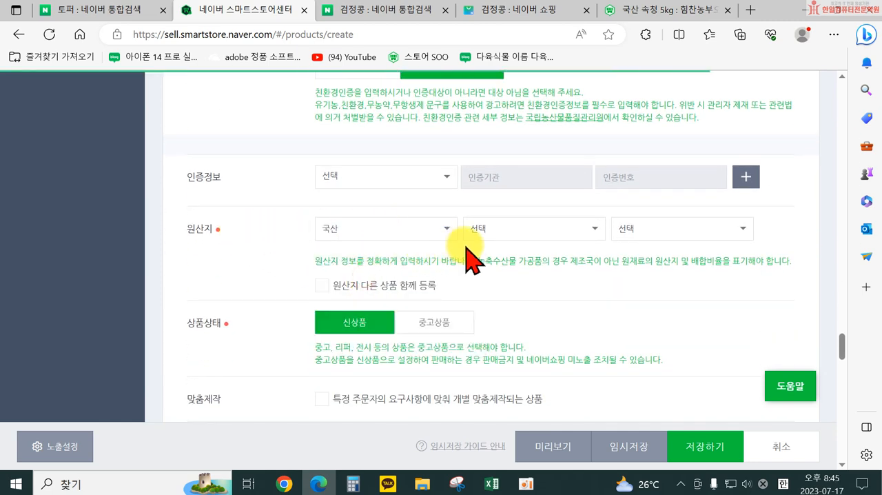
left_click(479, 228)
left_click(502, 303)
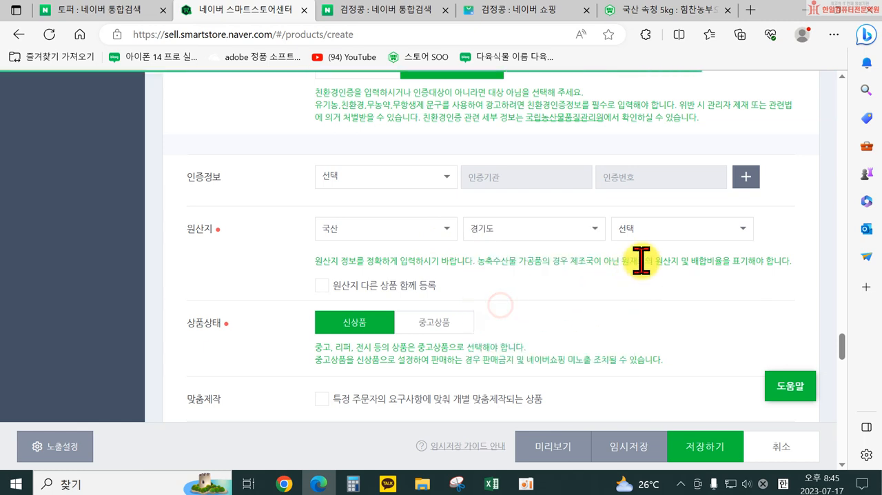
left_click(661, 230)
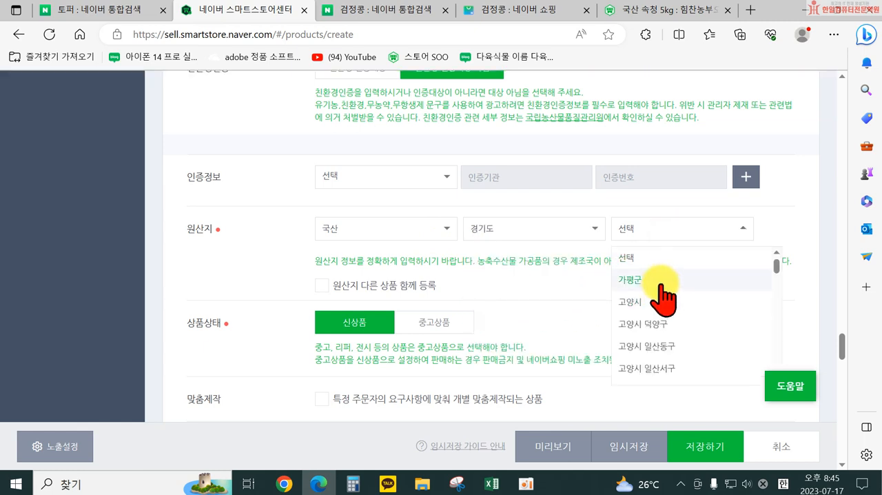
scroll(680, 355, "down", 2)
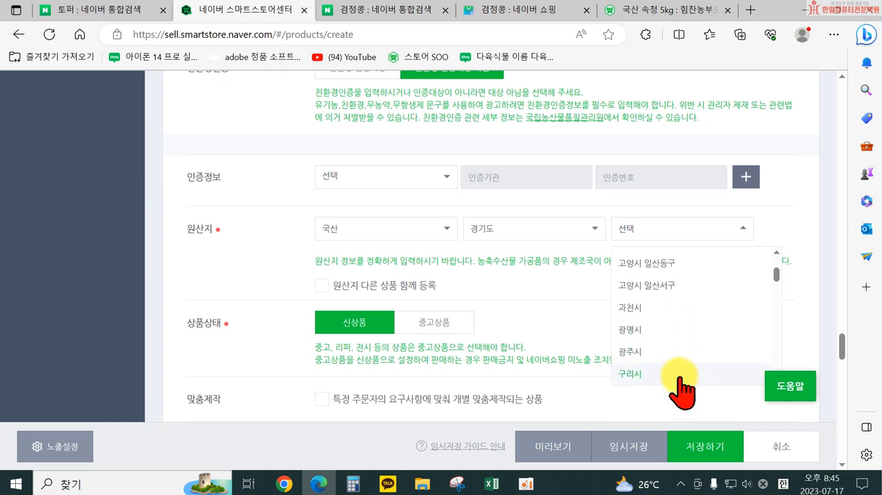
left_click(663, 310)
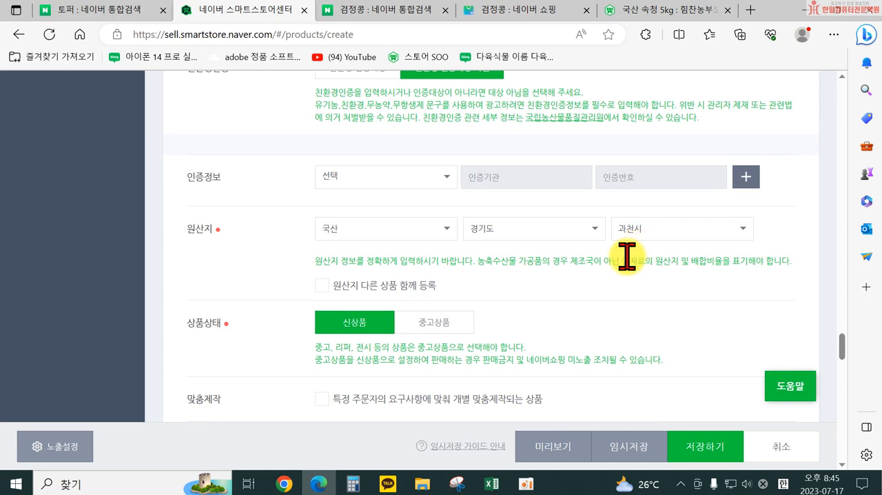
Step: Review the 상품 주요정보 section, from model name and attributes to product condition, manufacture dates, minor purchase and review exposure
scroll(482, 221, "up", 10)
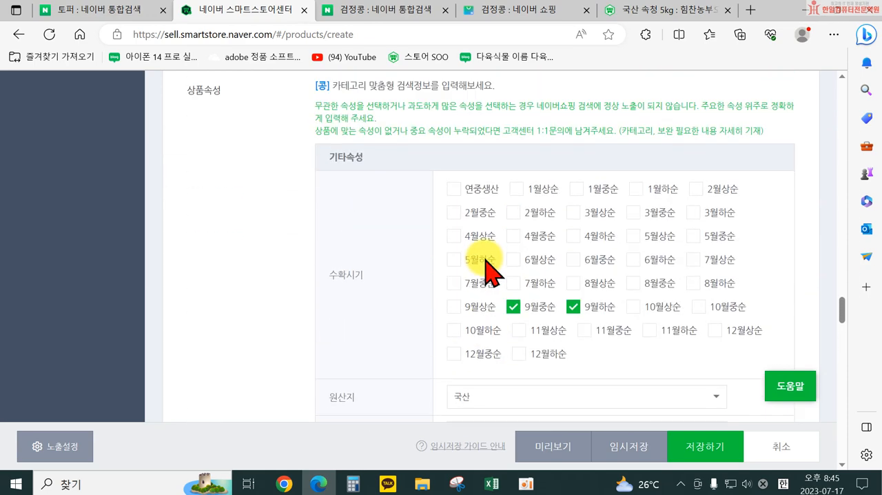
scroll(486, 269, "up", 5)
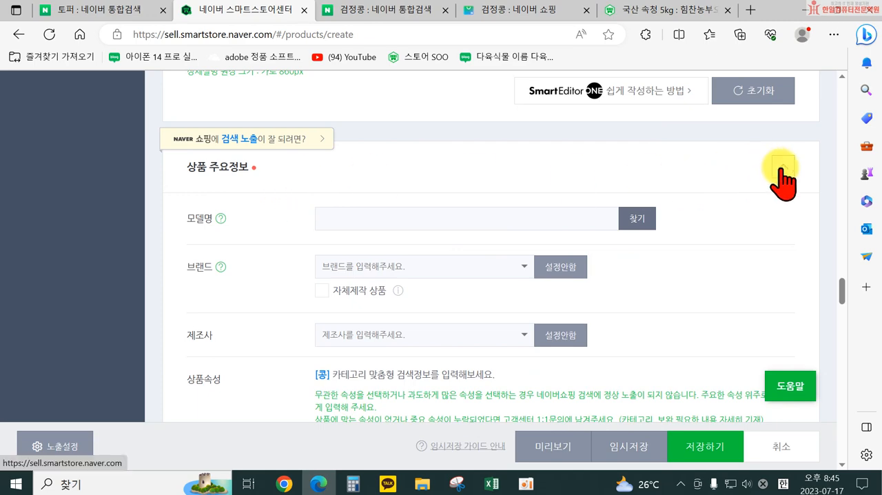
scroll(765, 196, "down", 3)
scroll(641, 283, "down", 3)
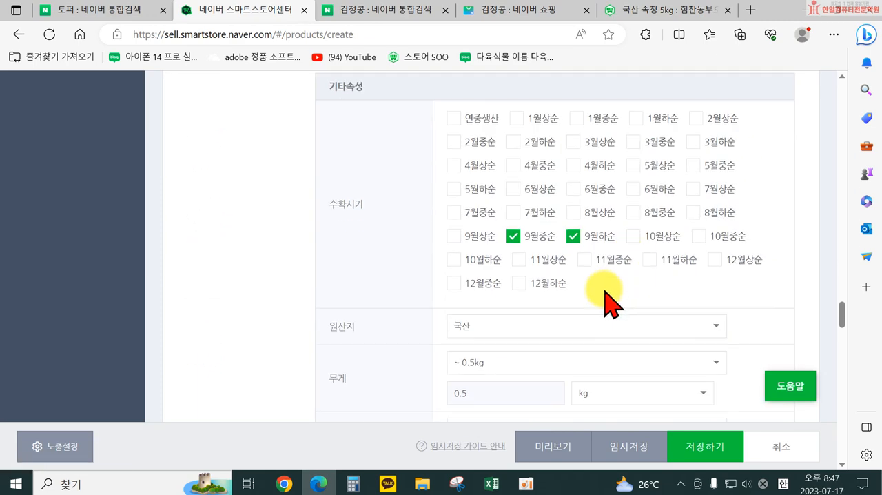
scroll(596, 306, "down", 5)
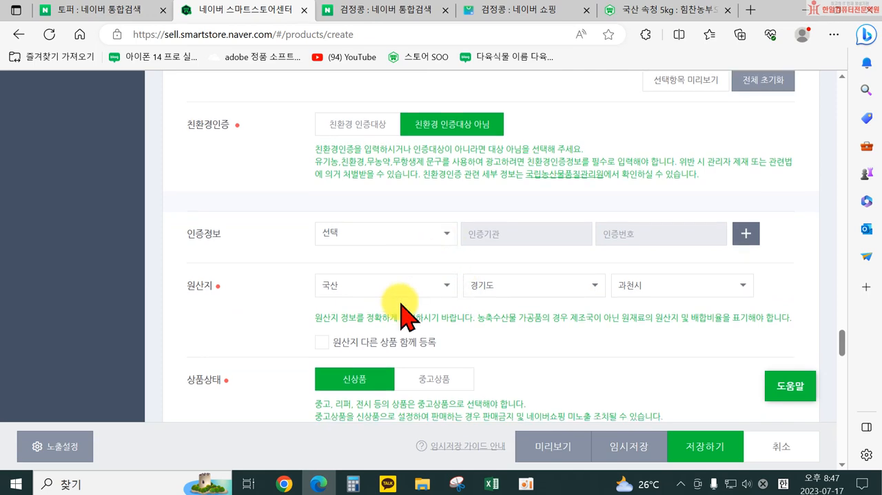
scroll(402, 304, "down", 8)
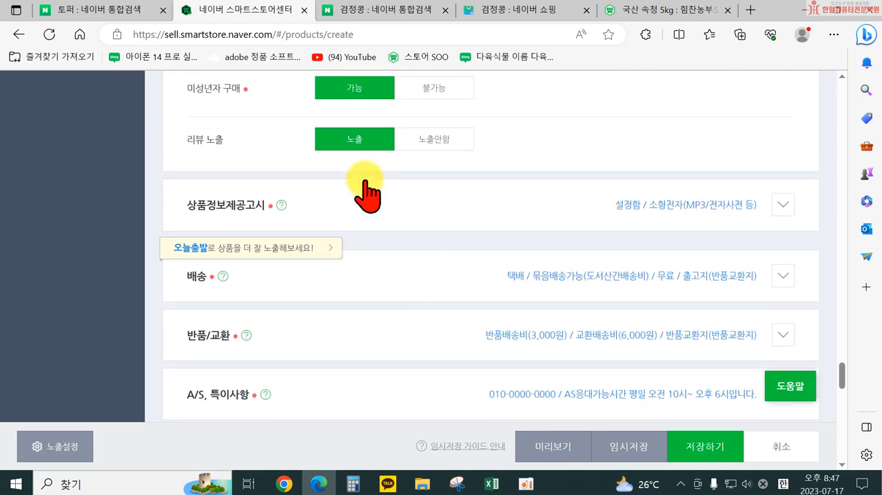
scroll(403, 218, "up", 5)
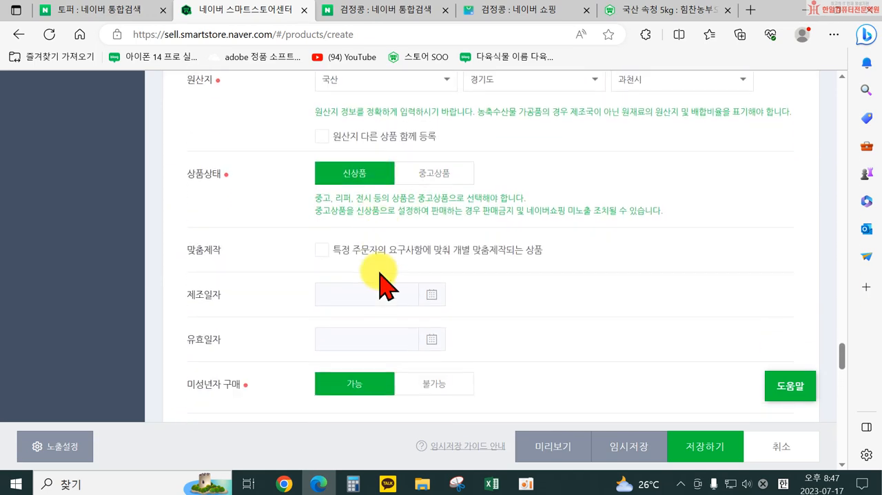
scroll(376, 261, "down", 2)
scroll(330, 269, "down", 1)
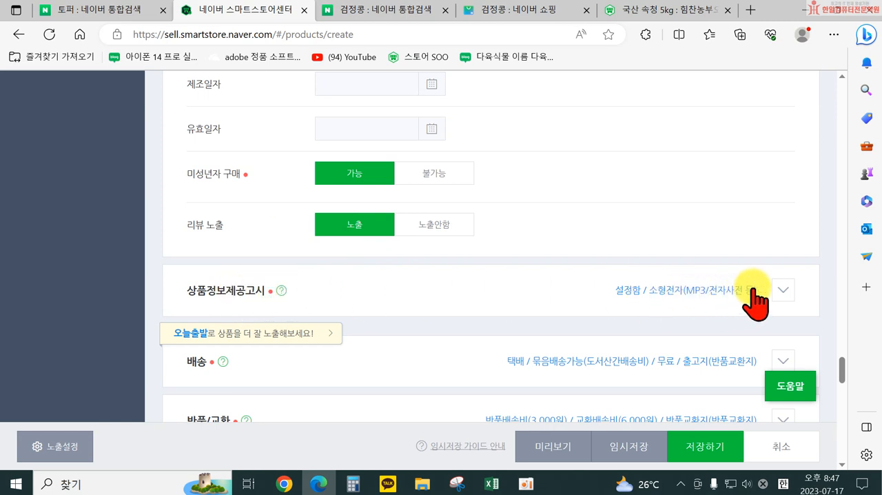
Step: Expand the 상품정보제공고시 section and set its product group (상품군) to 식품(농.축.수산물)
left_click(788, 294)
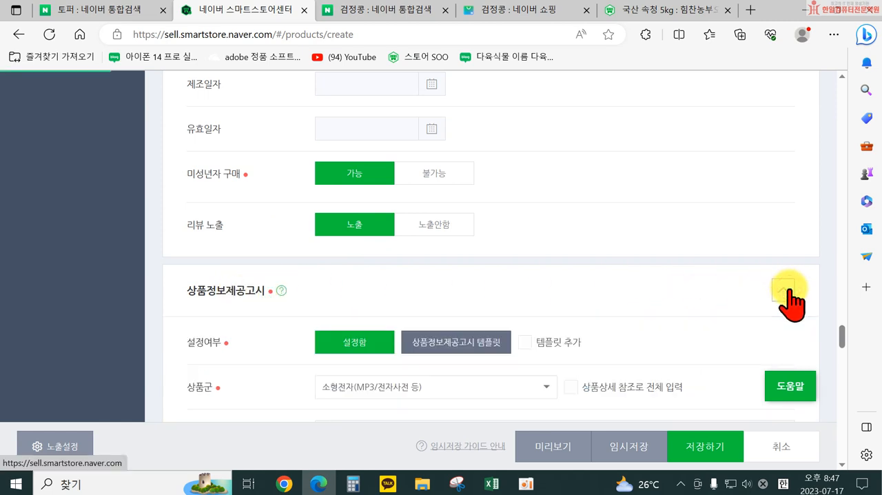
scroll(571, 370, "down", 2)
left_click(452, 270)
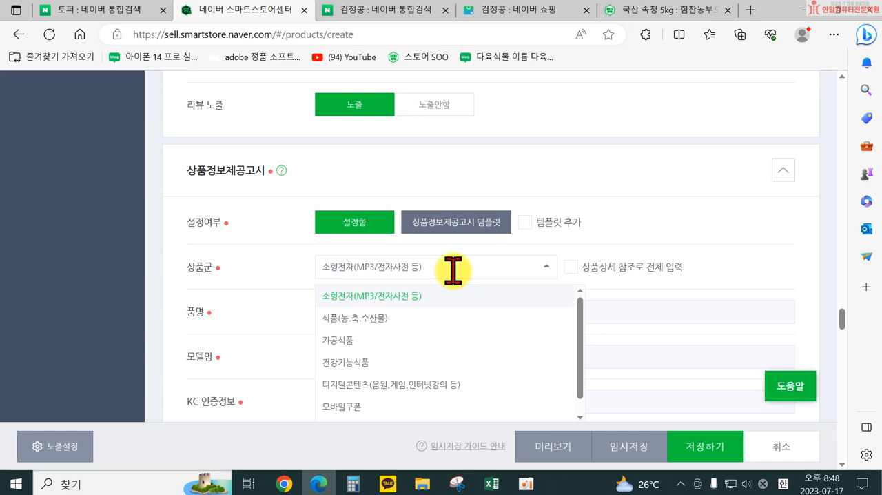
left_click(407, 317)
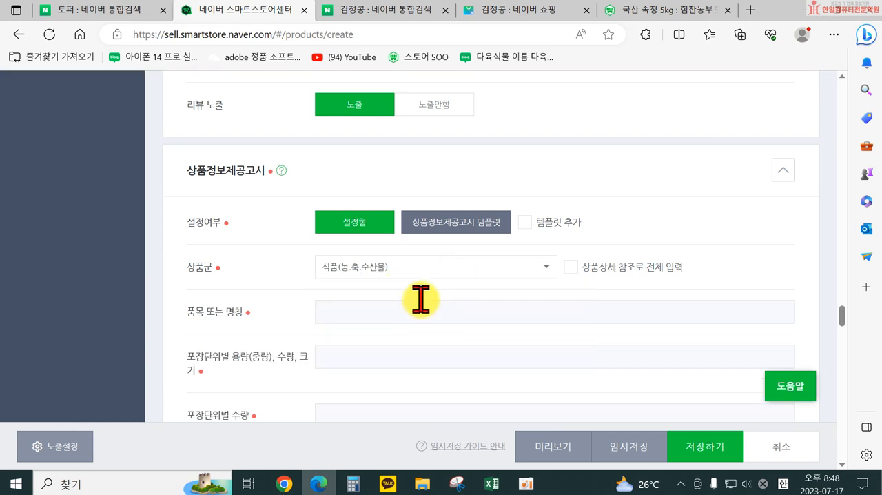
Step: Fill all product notice fields at once with 상품상세 참조로 전체 입력 and review them through the withdrawal and return terms
scroll(417, 302, "down", 2)
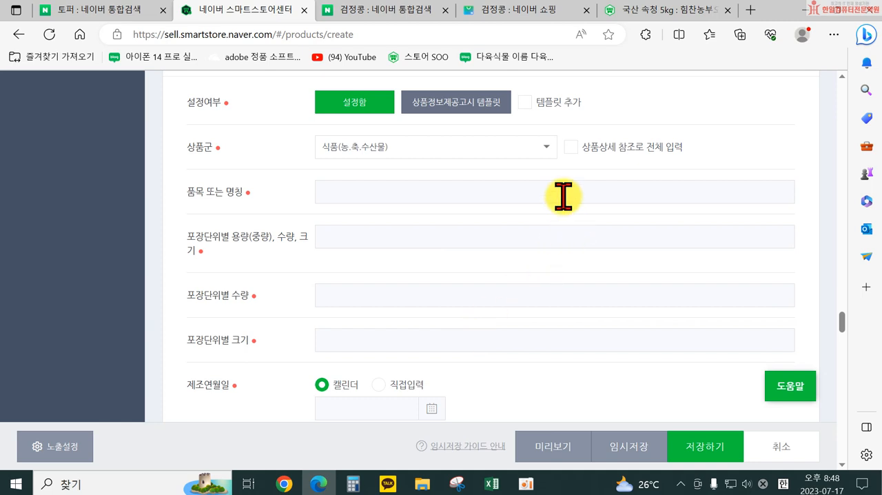
left_click(570, 147)
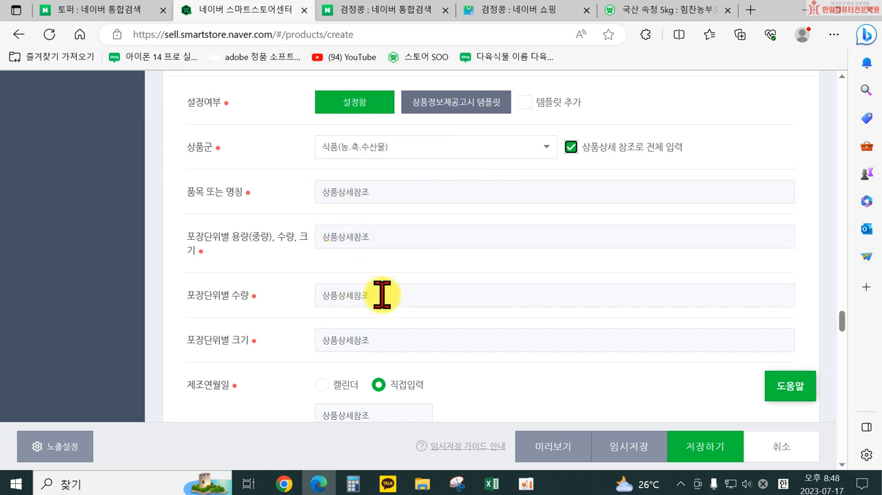
scroll(397, 345, "down", 1)
scroll(475, 346, "down", 3)
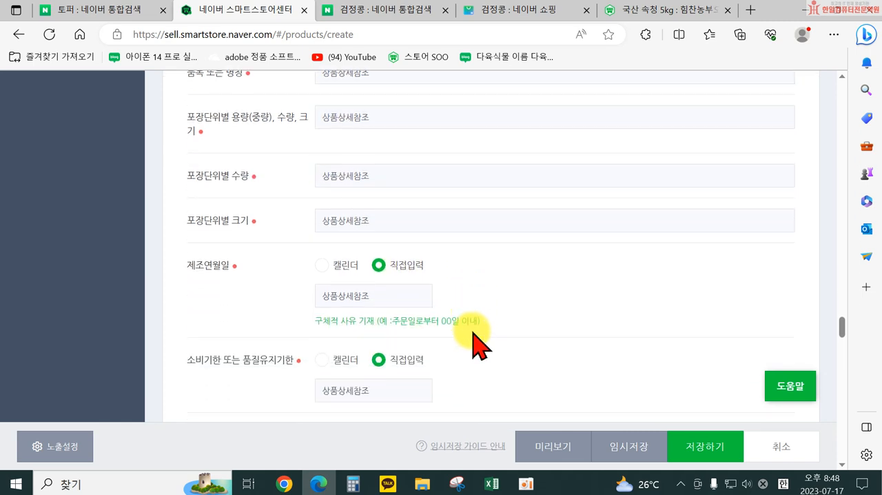
scroll(469, 314, "down", 6)
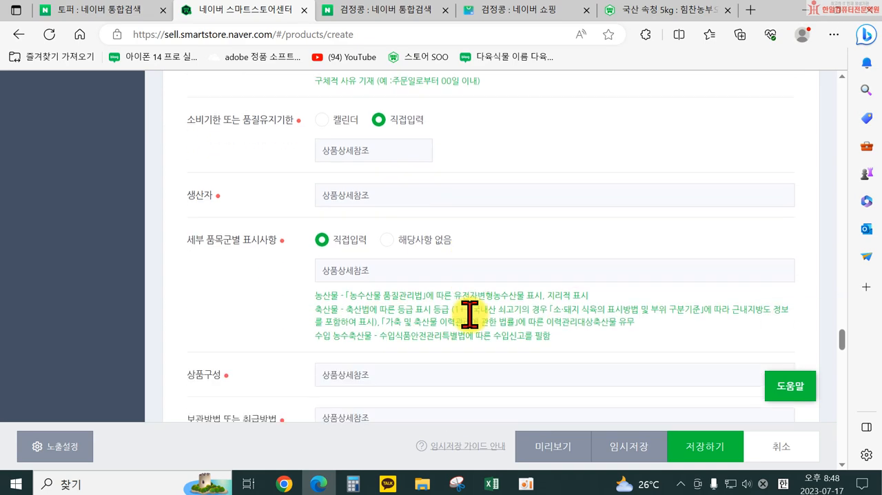
scroll(470, 314, "down", 3)
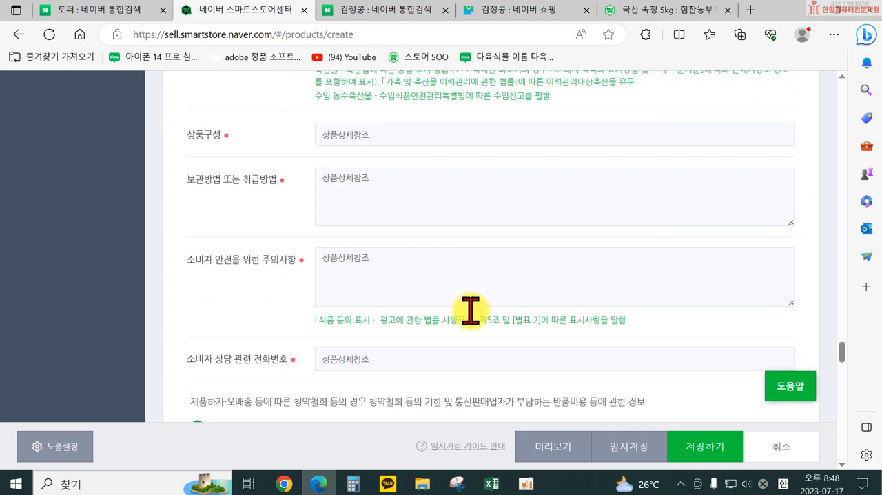
scroll(476, 322, "down", 10)
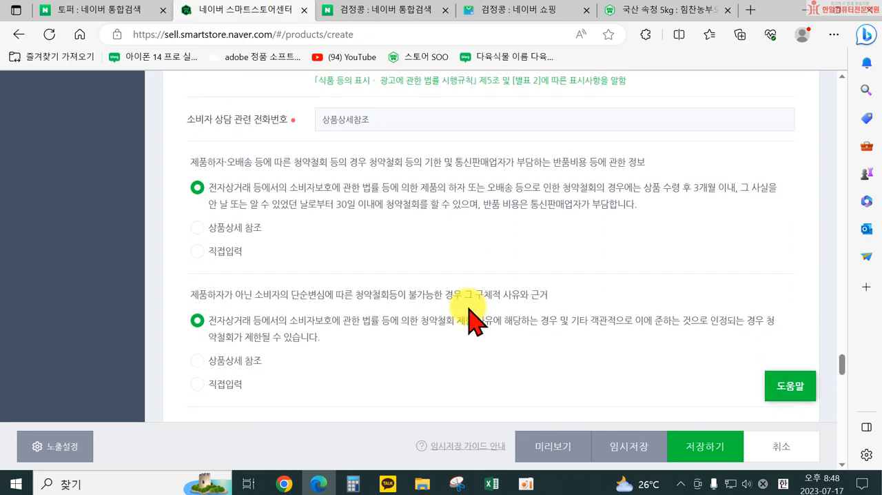
Step: Expand the 배송 section and review its delivery status, delivery method, courier and bundled shipping settings
scroll(468, 321, "down", 2)
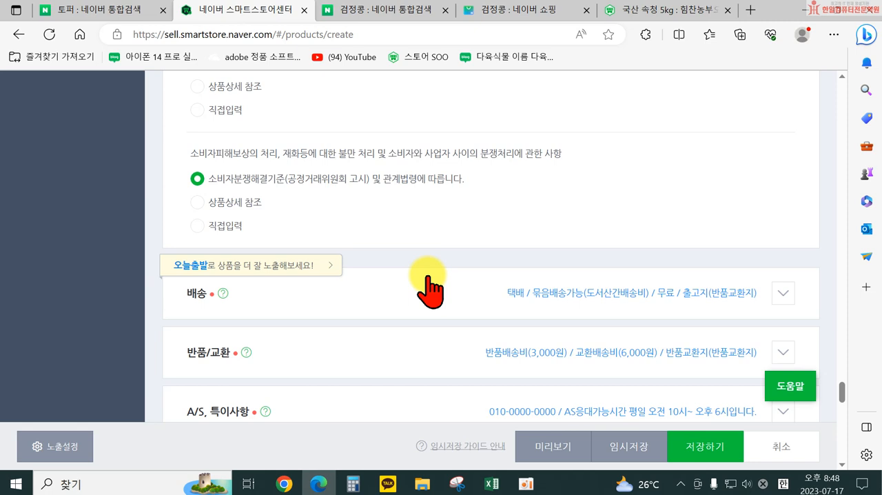
left_click(782, 292)
scroll(693, 295, "down", 2)
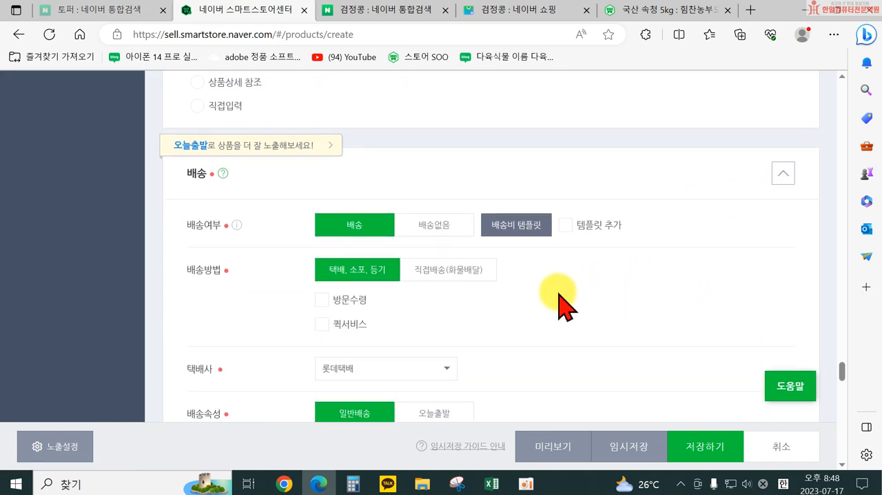
scroll(350, 362, "down", 3)
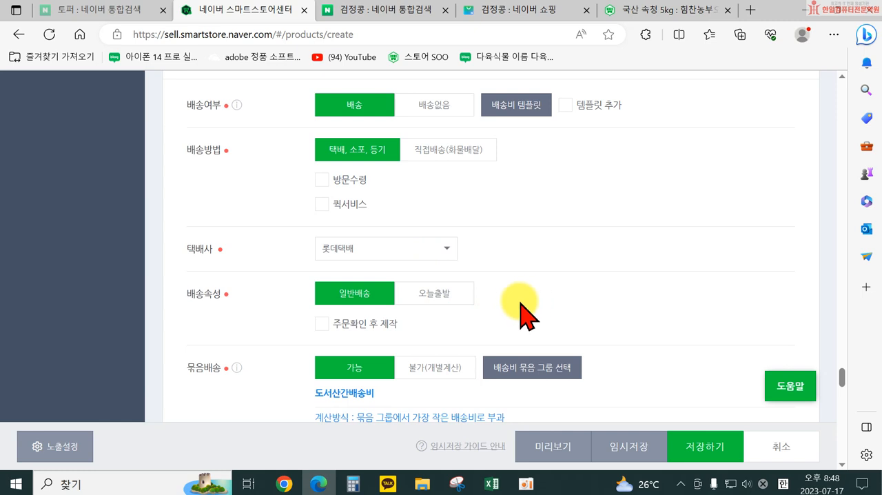
scroll(518, 337, "down", 1)
scroll(354, 265, "up", 2)
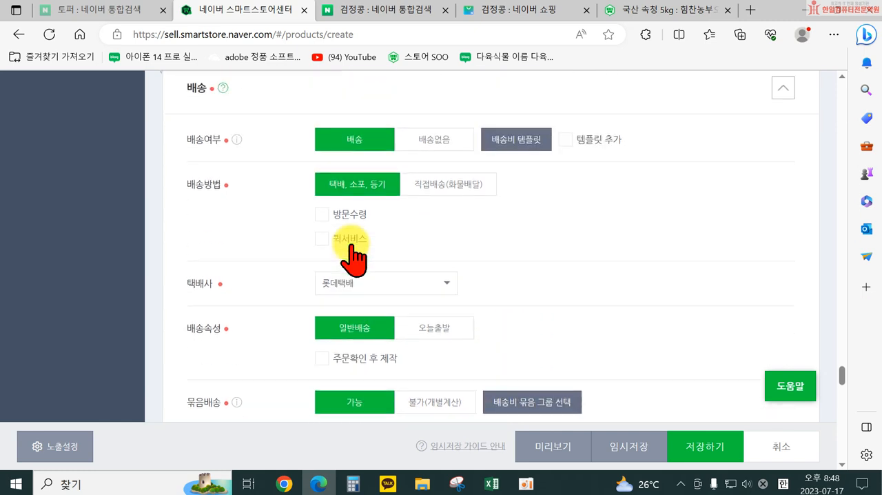
scroll(351, 246, "up", 1)
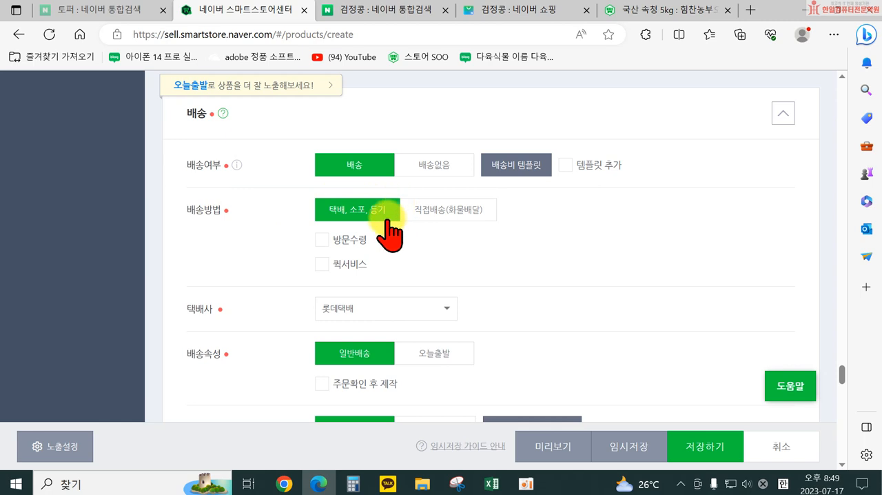
scroll(386, 234, "down", 1)
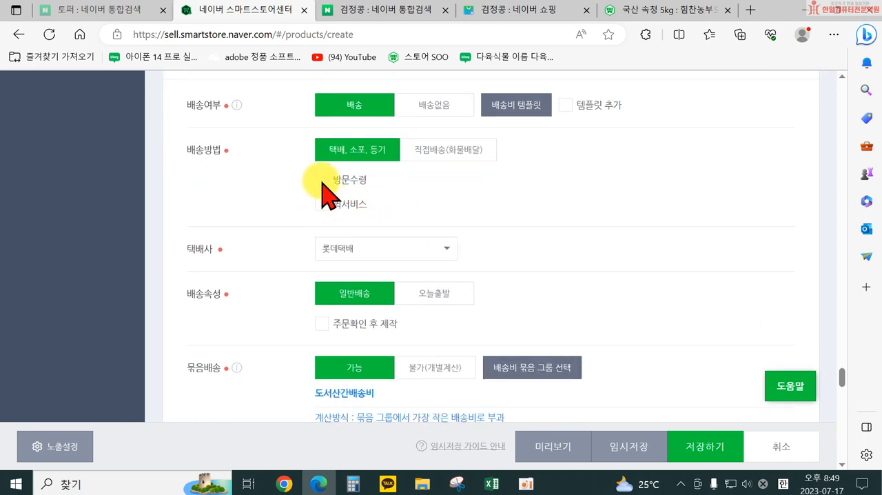
Step: Look through the available couriers (택배사) for the product and choose 우체국택배
left_click(398, 249)
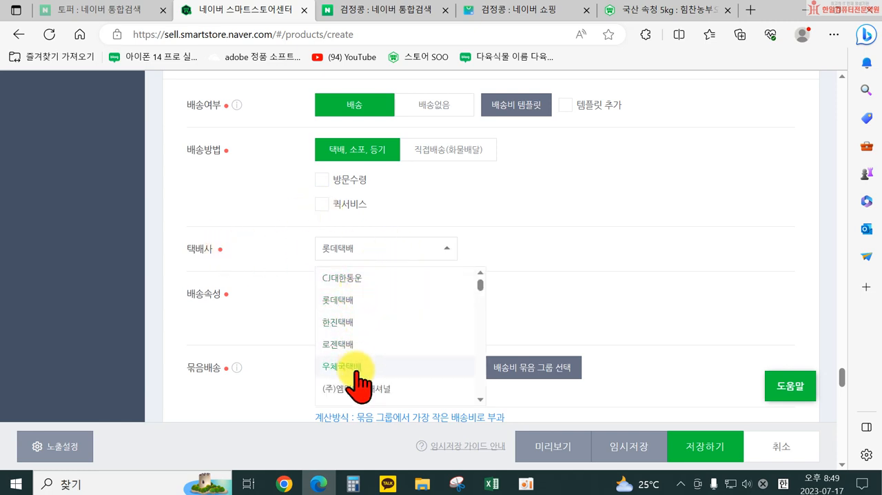
scroll(359, 303, "up", 1)
scroll(359, 306, "down", 2)
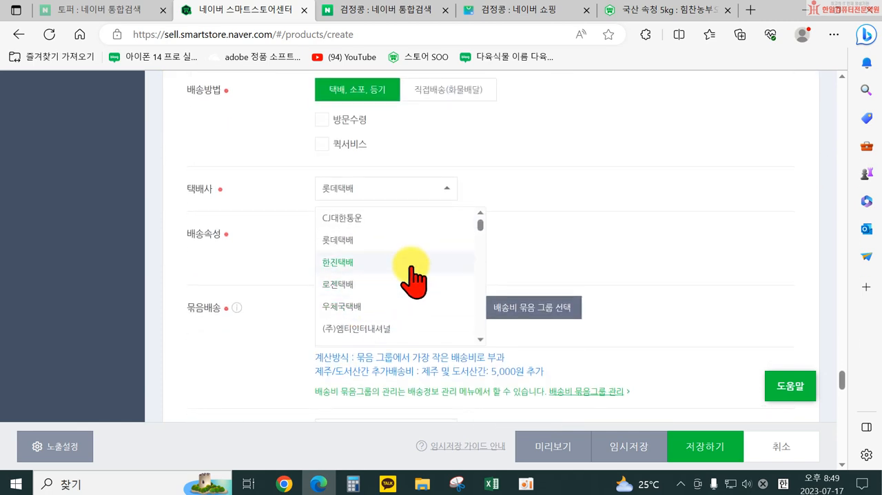
scroll(407, 221, "down", 3)
scroll(411, 272, "up", 2)
scroll(412, 276, "down", 4)
scroll(408, 272, "down", 3)
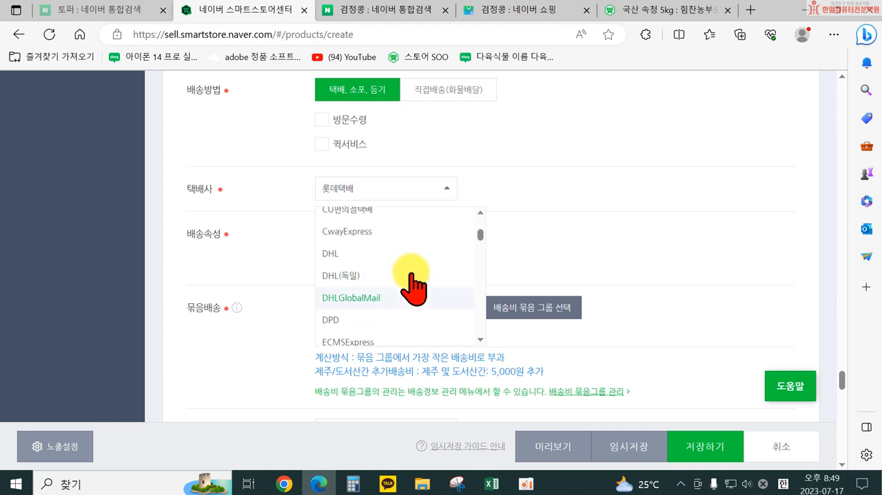
scroll(396, 271, "up", 2)
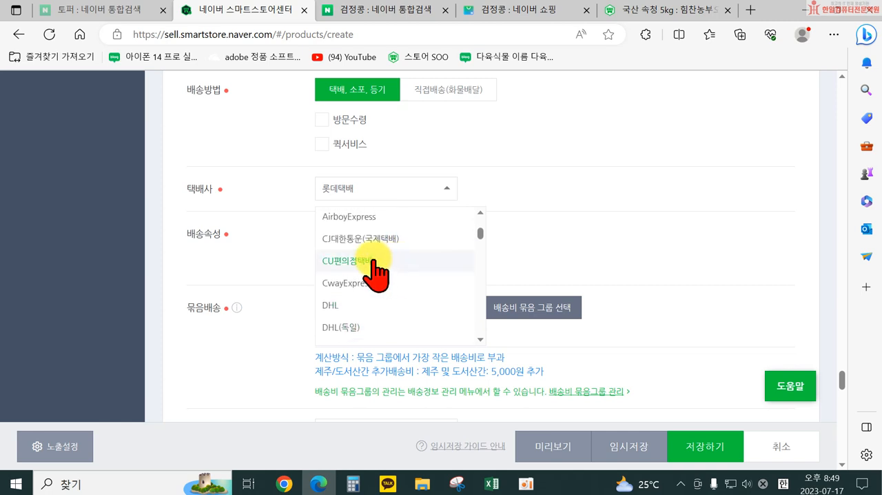
scroll(375, 272, "up", 1)
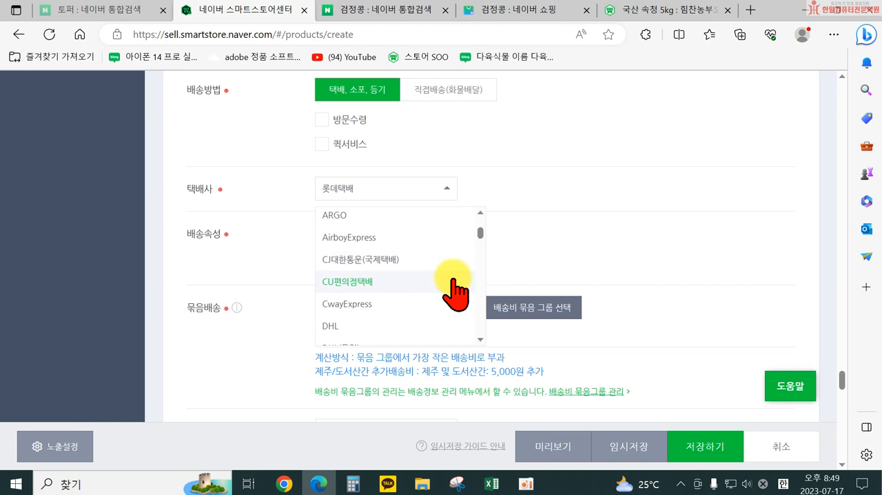
scroll(452, 279, "up", 5)
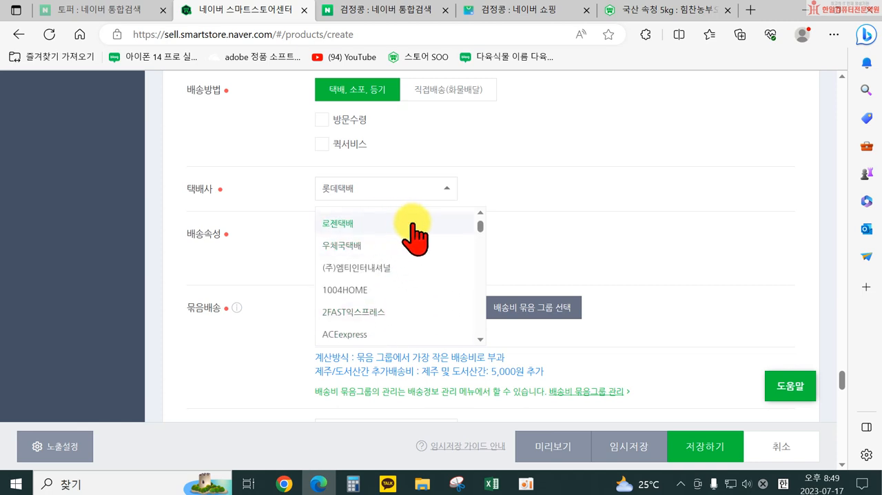
scroll(414, 248, "down", 1)
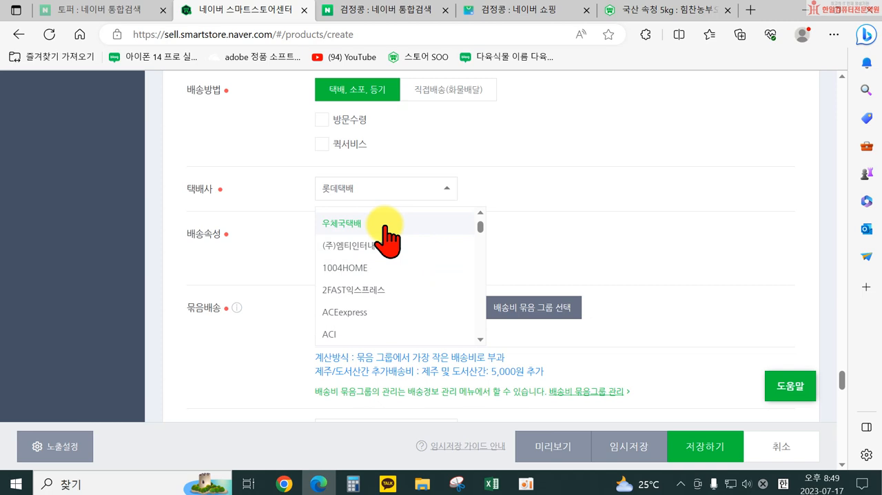
scroll(397, 248, "down", 5)
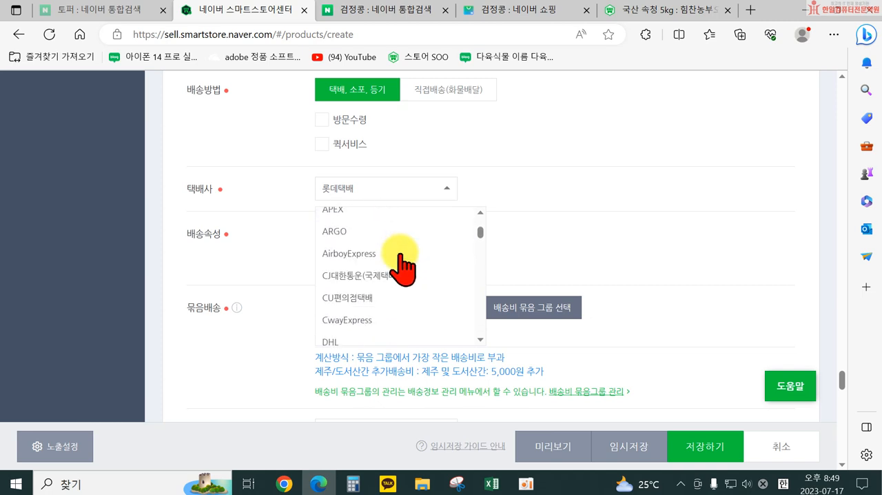
scroll(401, 258, "down", 6)
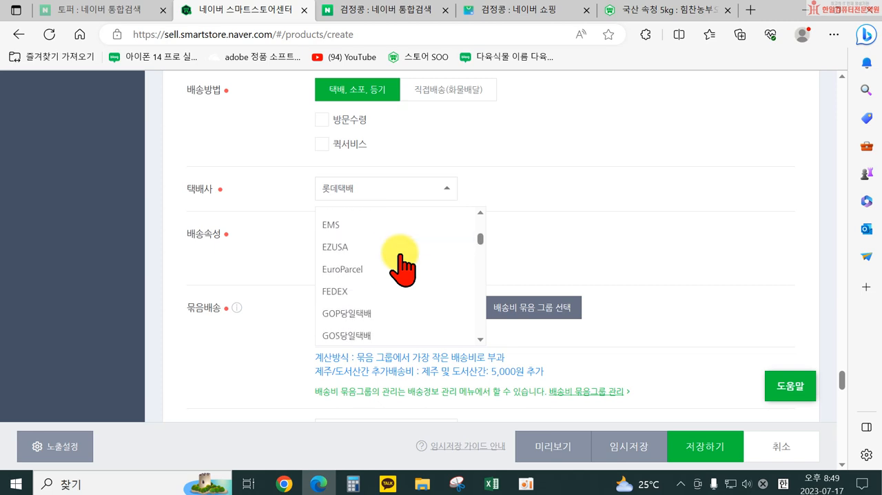
scroll(401, 258, "down", 1)
scroll(410, 255, "up", 8)
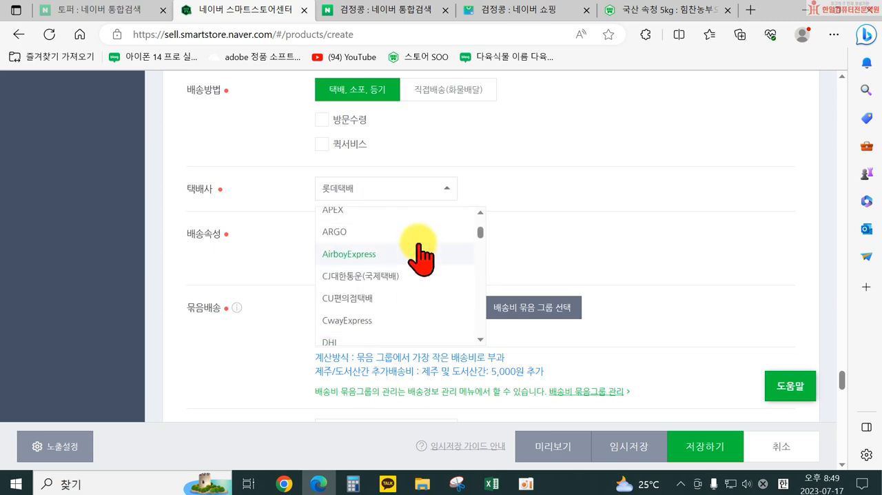
scroll(416, 243, "up", 4)
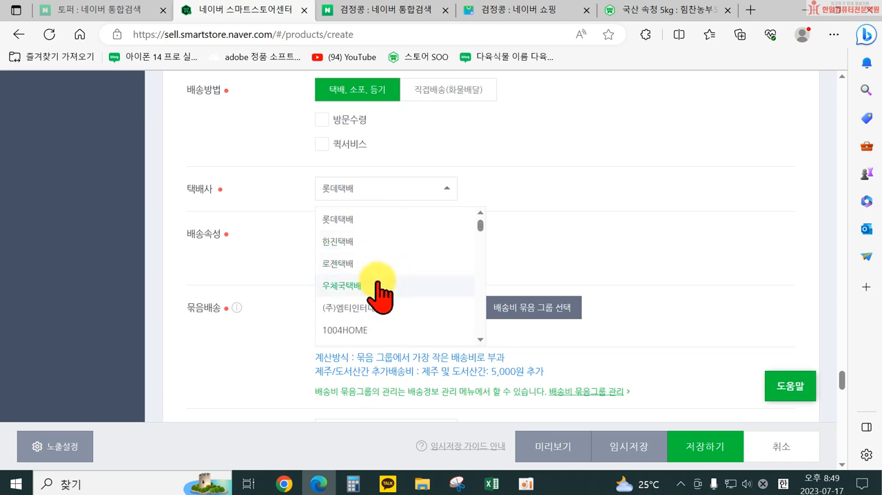
left_click(387, 289)
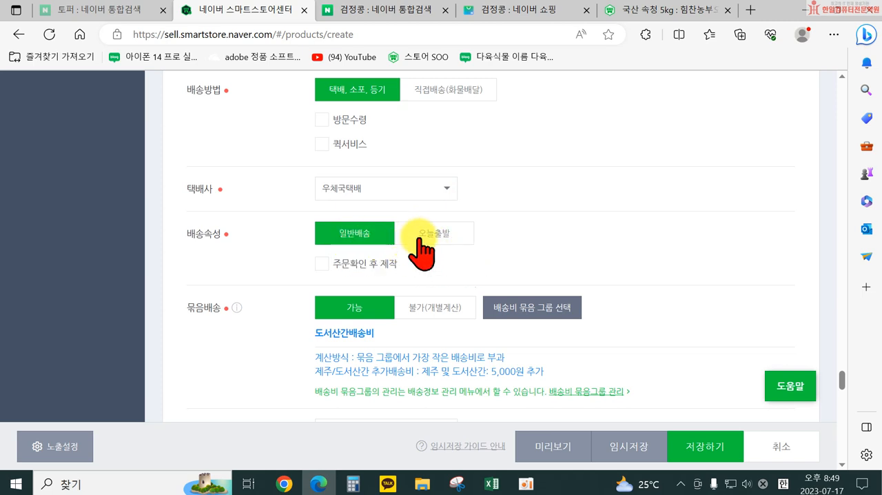
Step: Switch the delivery attribute (배송속성) to 오늘출발 to view its extra settings, and set it back to 일반배송
left_click(453, 232)
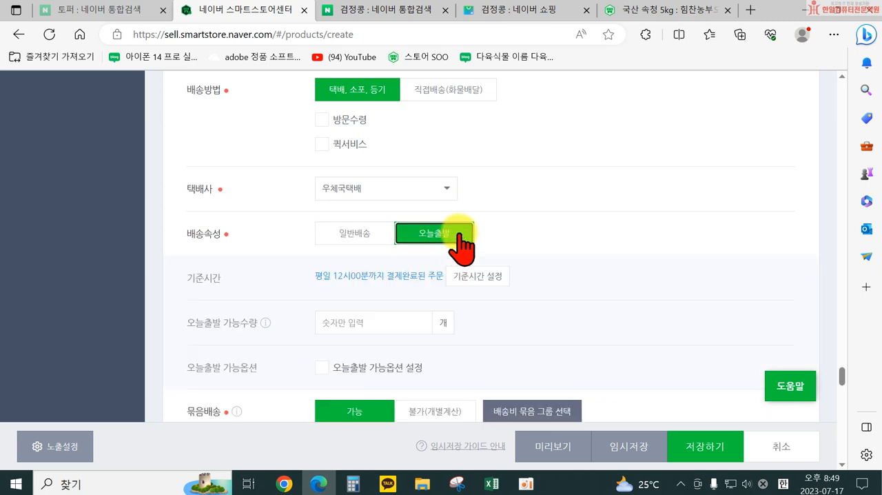
left_click(365, 235)
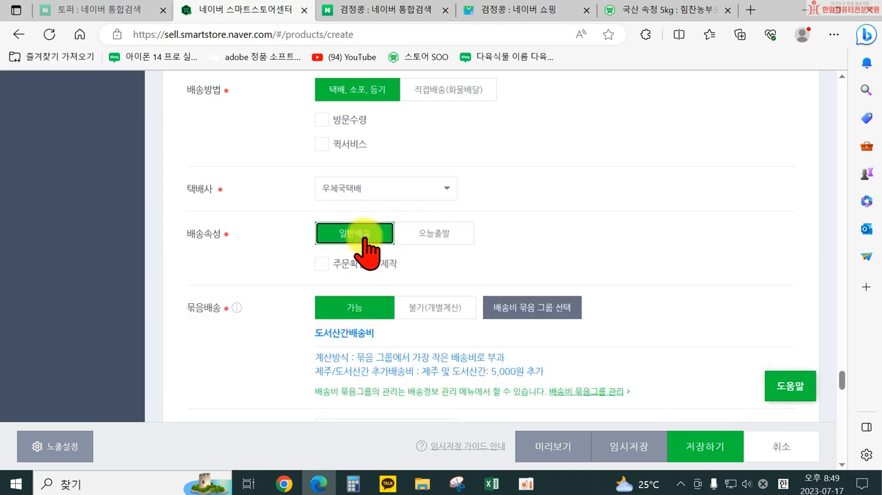
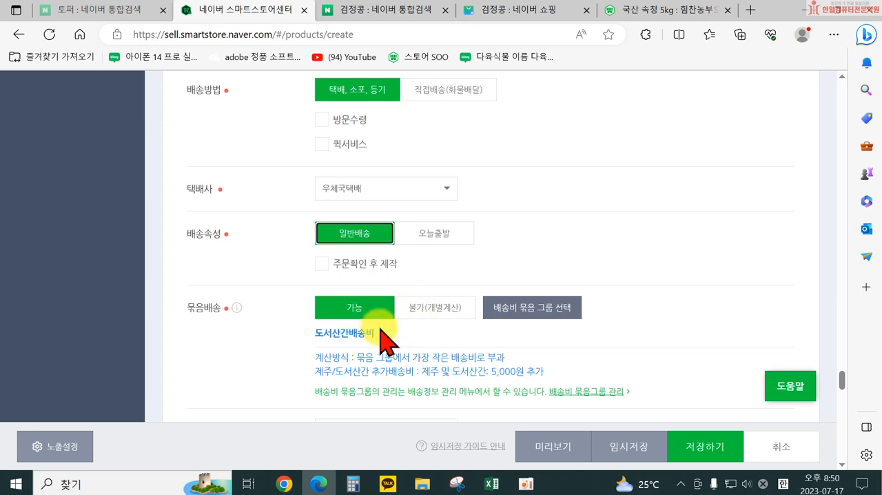
Step: Set the product's shipping fee (상품별 배송비) to 유료 with a basic fee (기본 배송비) of 3000원
scroll(344, 348, "down", 2)
scroll(344, 355, "down", 1)
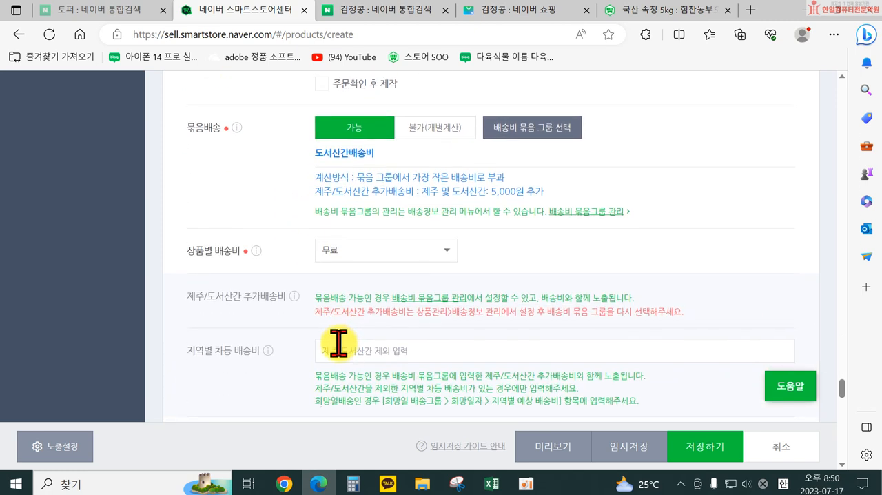
left_click(344, 250)
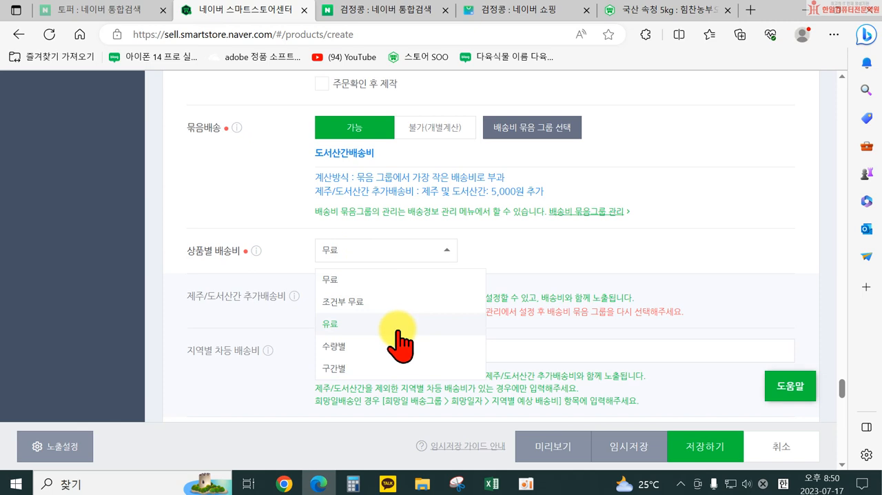
left_click(381, 322)
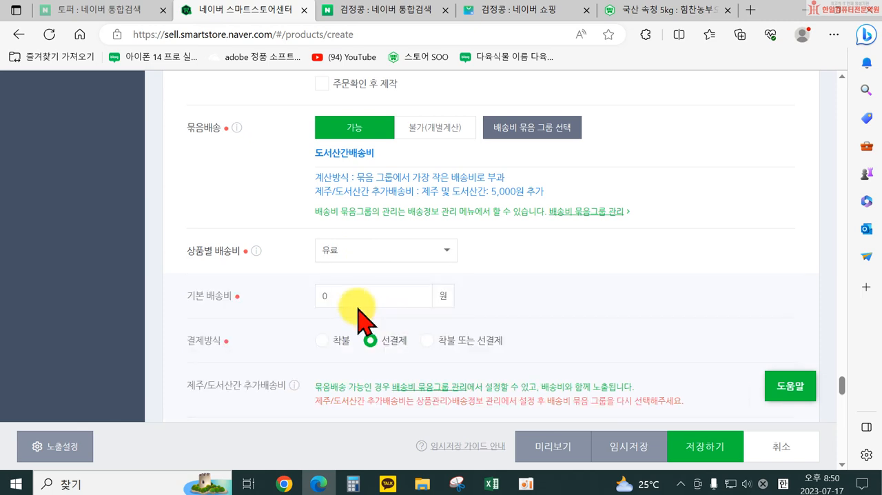
left_click(323, 294)
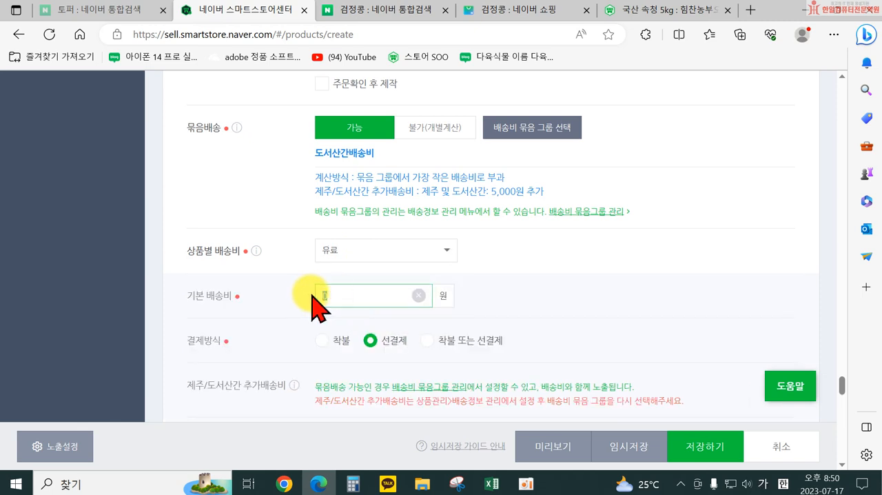
type("3000")
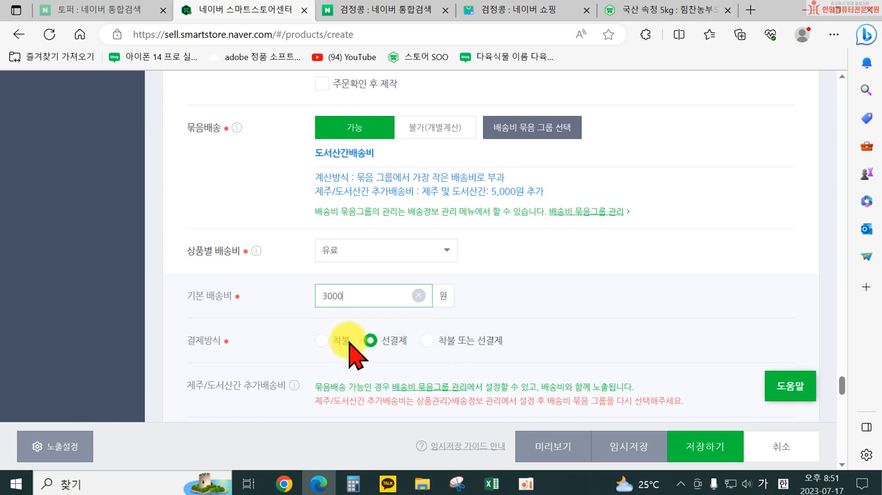
Step: Review the payment method, regional surcharges and installation fee, and check the seller address book (판매자 주소록) for the shipping origin
scroll(634, 347, "down", 2)
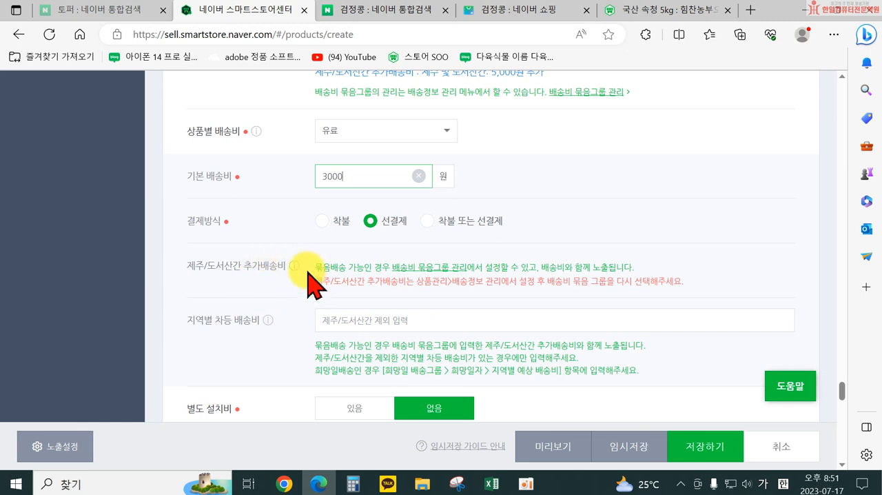
scroll(344, 279, "down", 2)
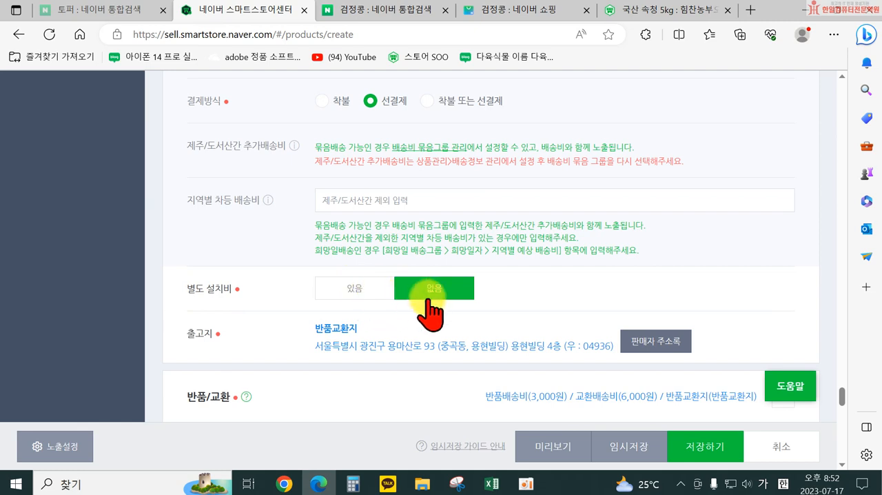
scroll(427, 300, "down", 1)
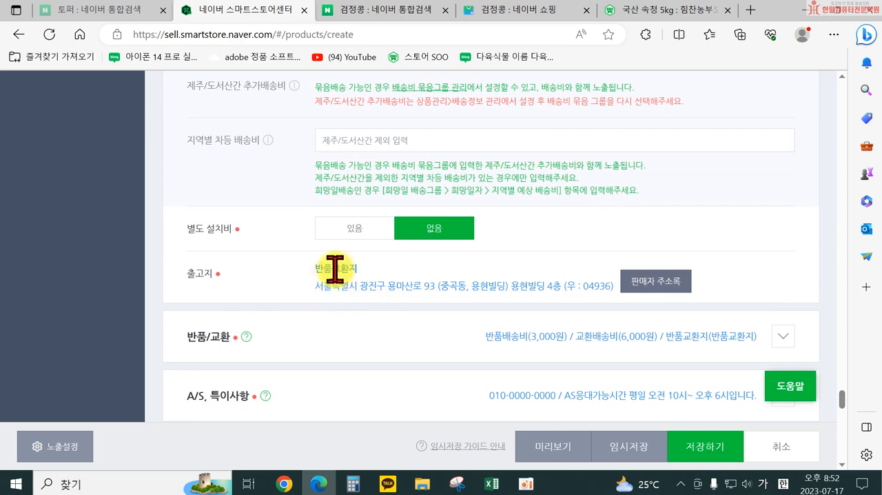
left_click(636, 296)
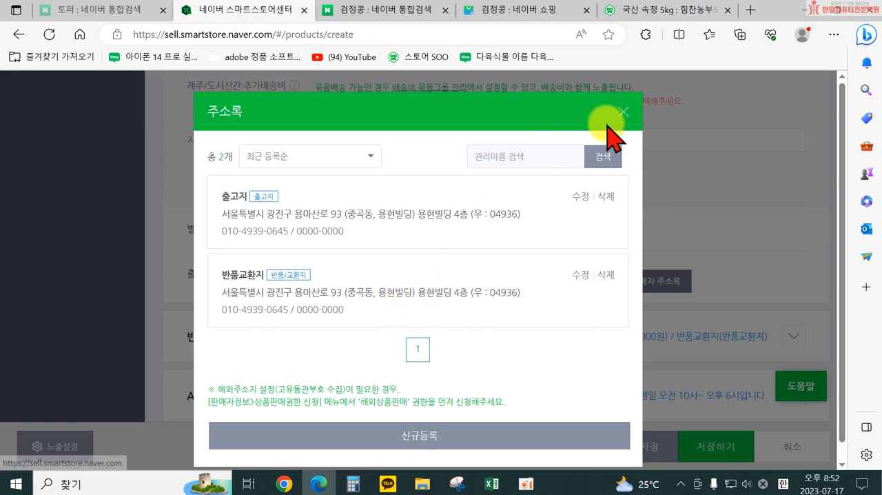
left_click(622, 114)
scroll(547, 272, "down", 1)
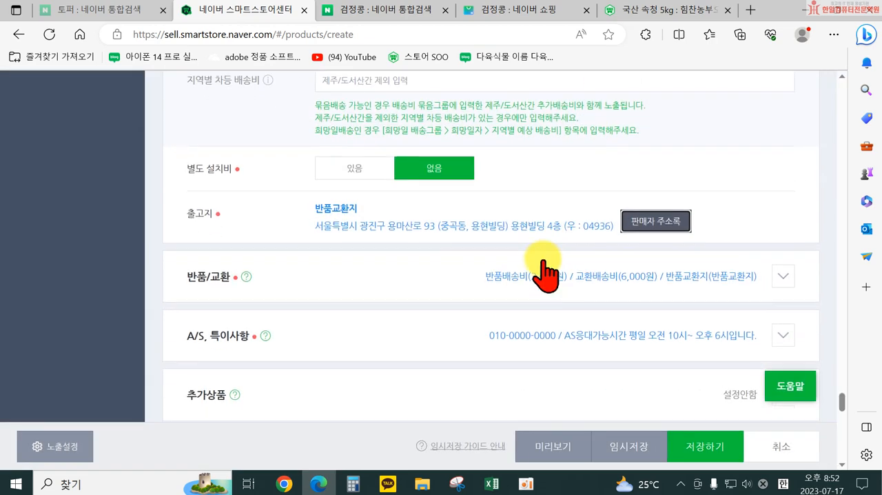
Step: Expand the 반품/교환 section and review its return courier options, return and exchange shipping fees, and return address
left_click(783, 276)
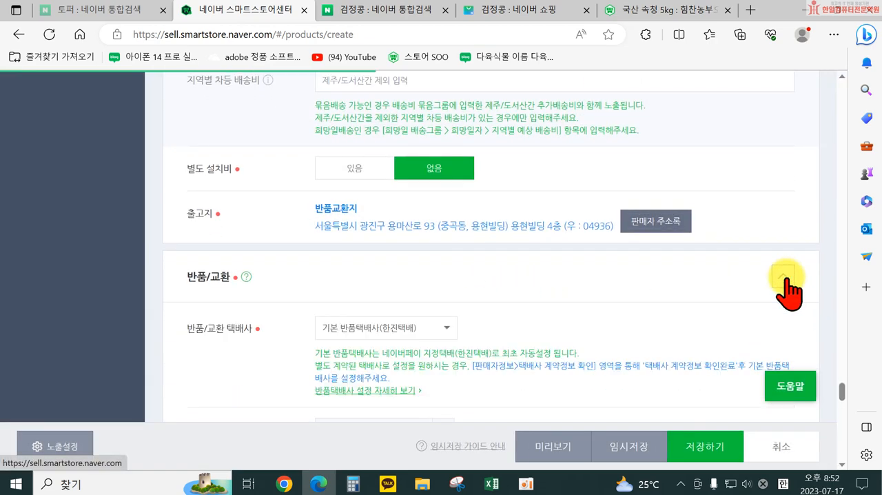
scroll(786, 289, "down", 2)
left_click(414, 209)
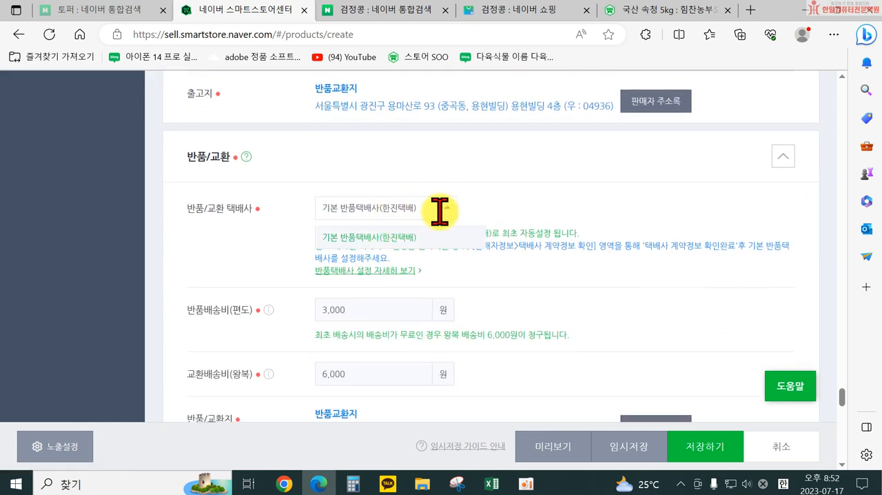
left_click(440, 209)
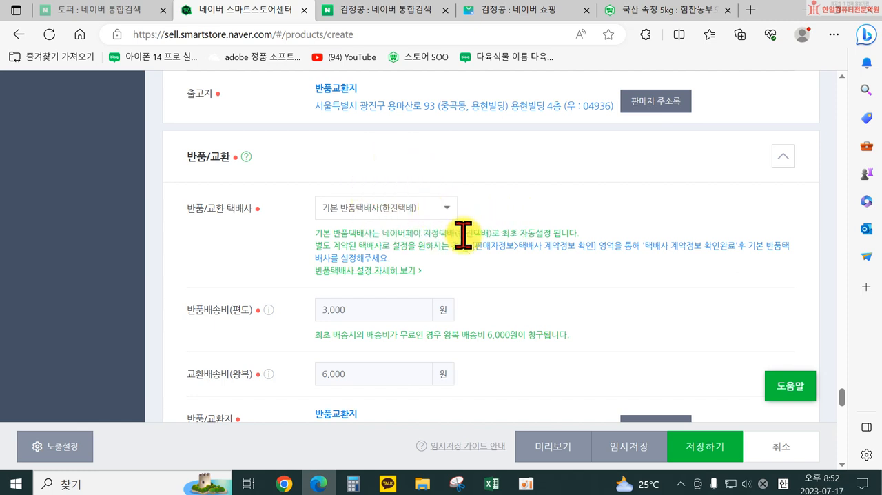
scroll(434, 234, "down", 2)
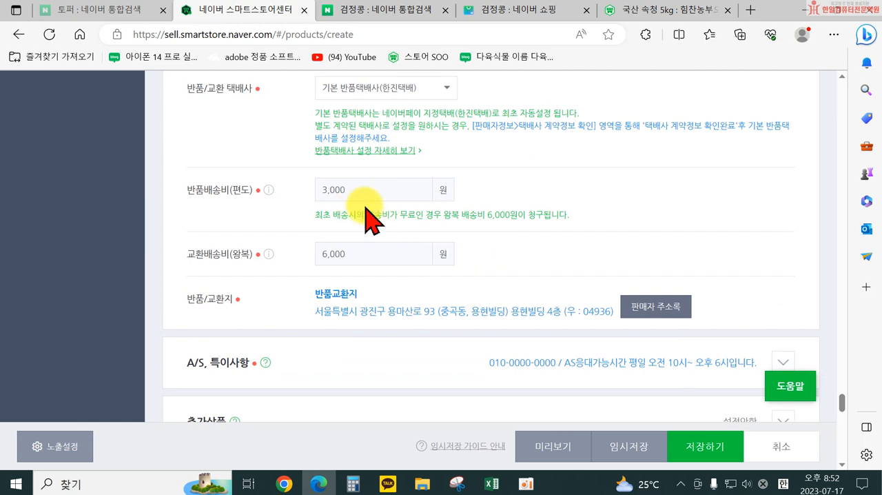
scroll(386, 207, "up", 2)
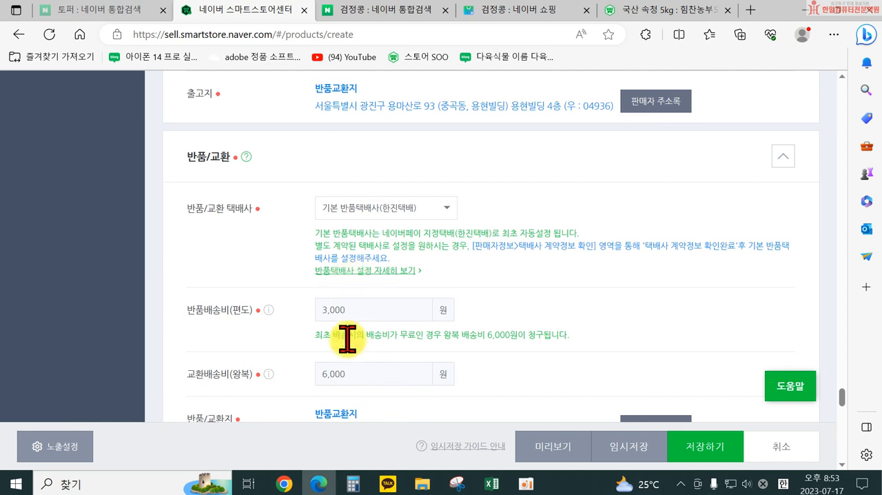
scroll(381, 383, "down", 3)
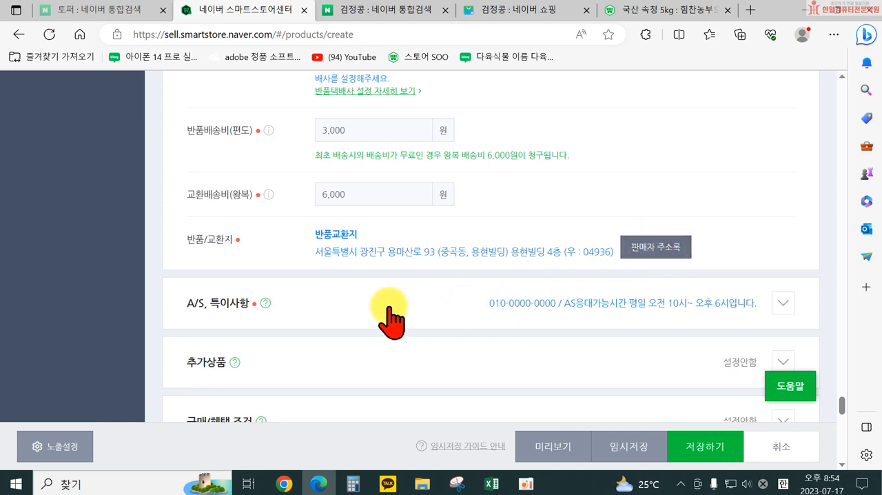
Step: Expand the A/S, 특이사항 section, check the saved A/S templates, and review the A/S guidance and seller remarks (판매자 특이사항)
left_click(782, 303)
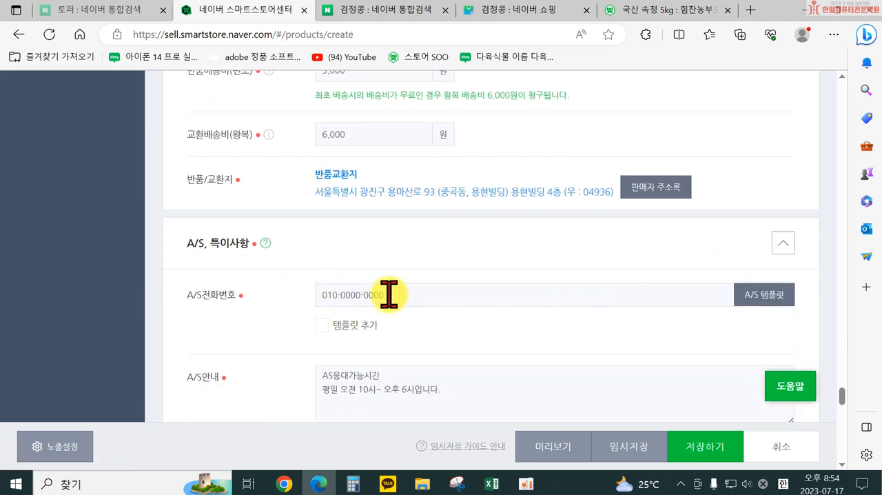
scroll(390, 294, "down", 2)
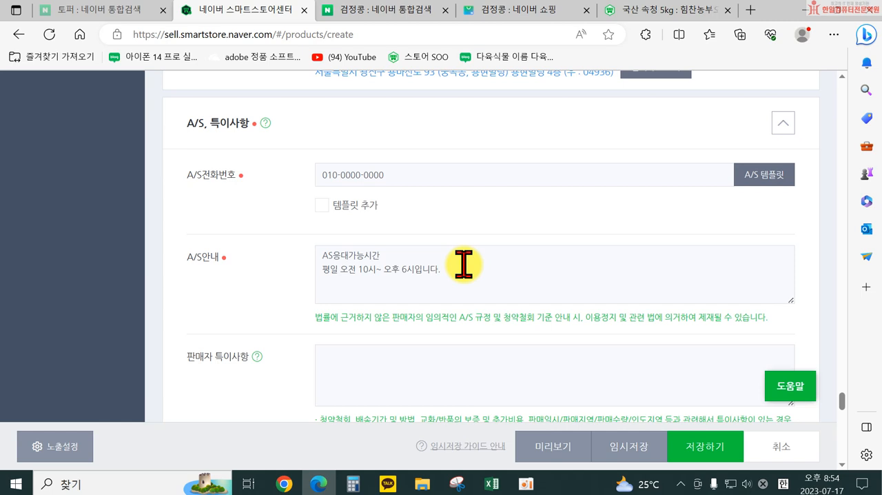
left_click(773, 176)
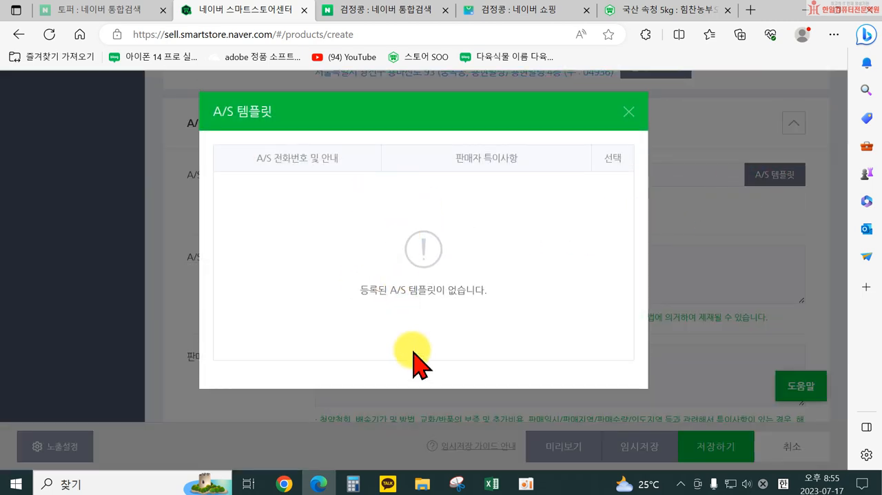
left_click(628, 113)
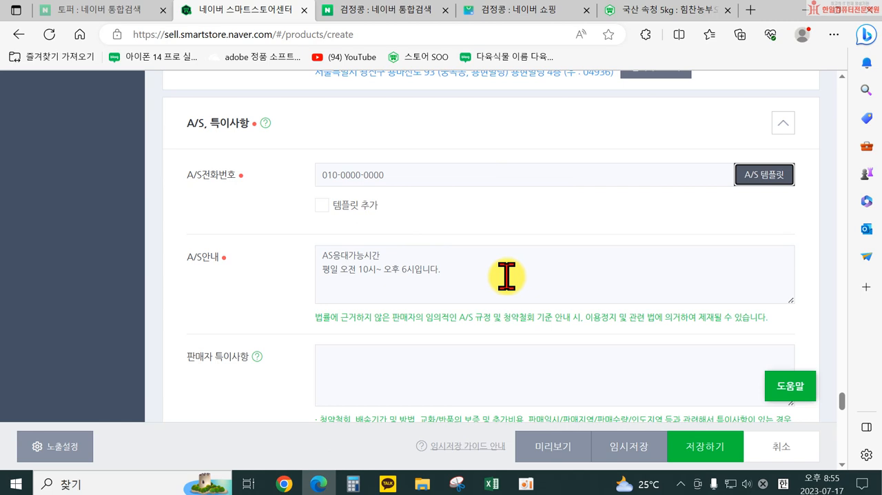
scroll(510, 275, "down", 4)
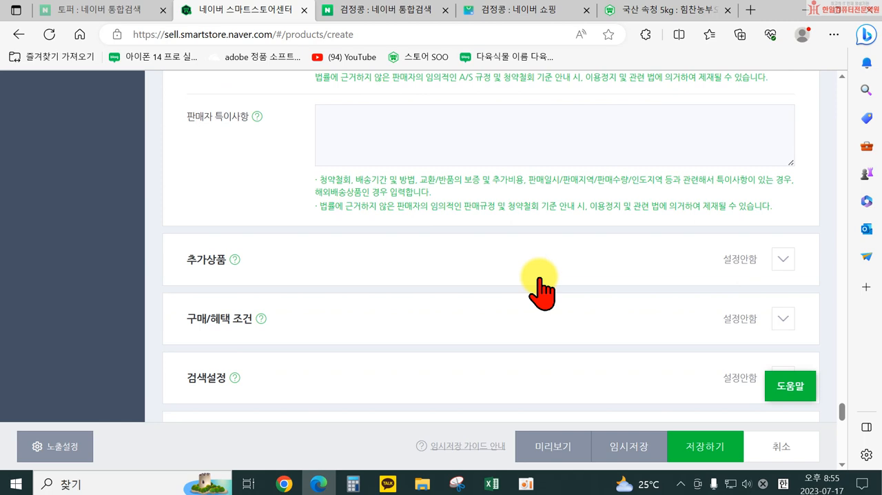
scroll(541, 290, "up", 4)
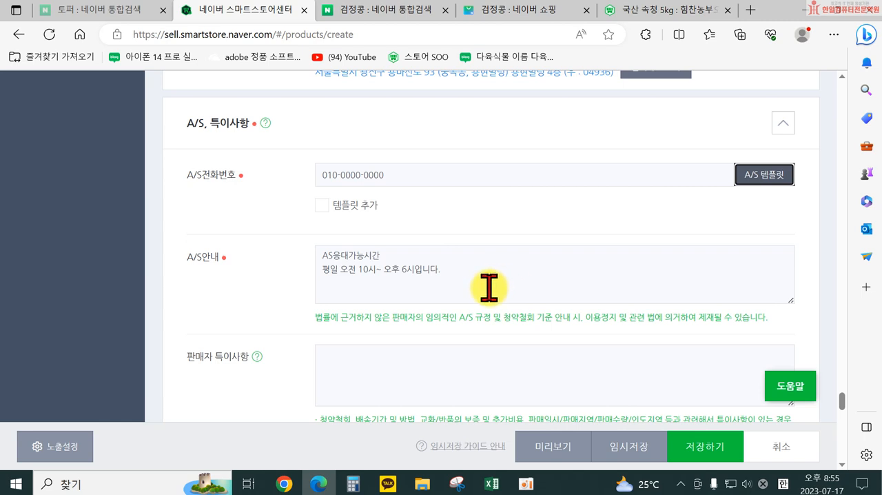
scroll(489, 286, "down", 1)
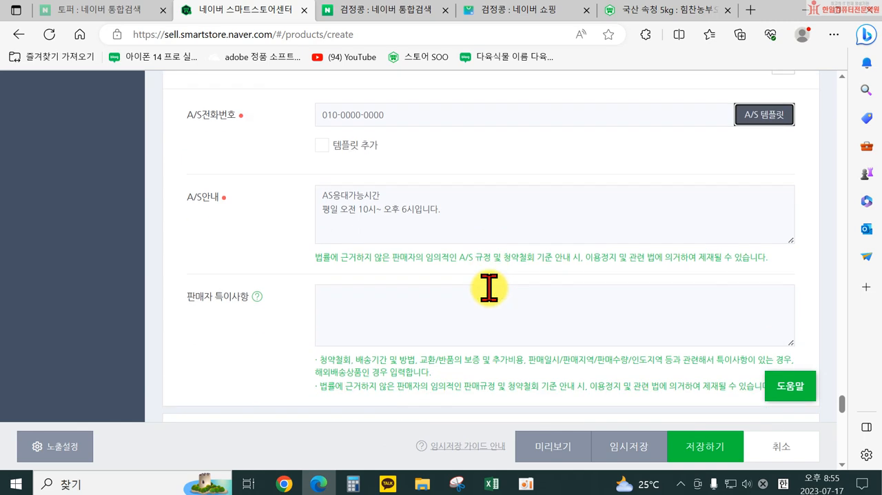
scroll(489, 288, "down", 3)
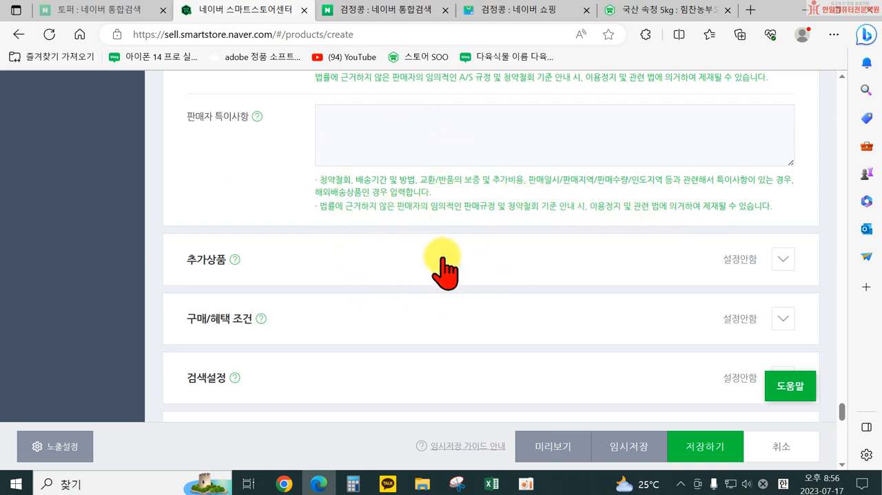
Step: Examine the additional-product lists on the 힘찬농부오달봉 black bean page and choose 국산 현미 5kg from the 5kg 인기상품 list
left_click(667, 11)
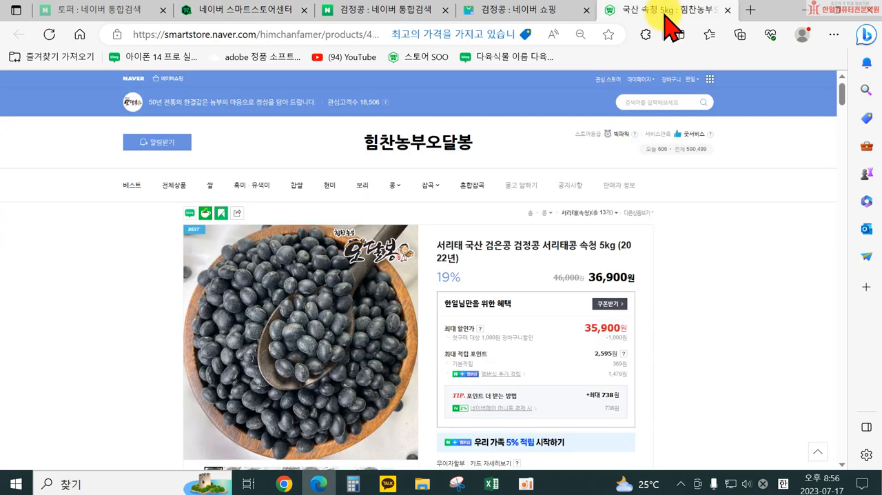
scroll(530, 331, "down", 5)
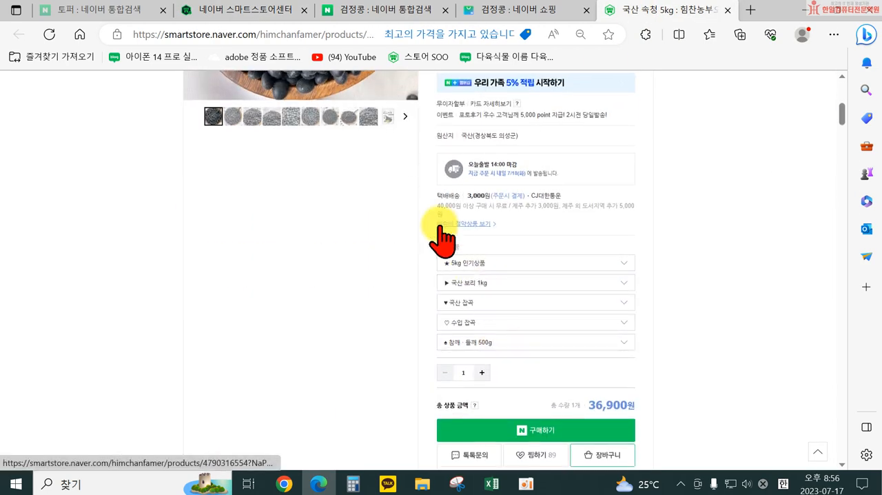
scroll(496, 272, "up", 5)
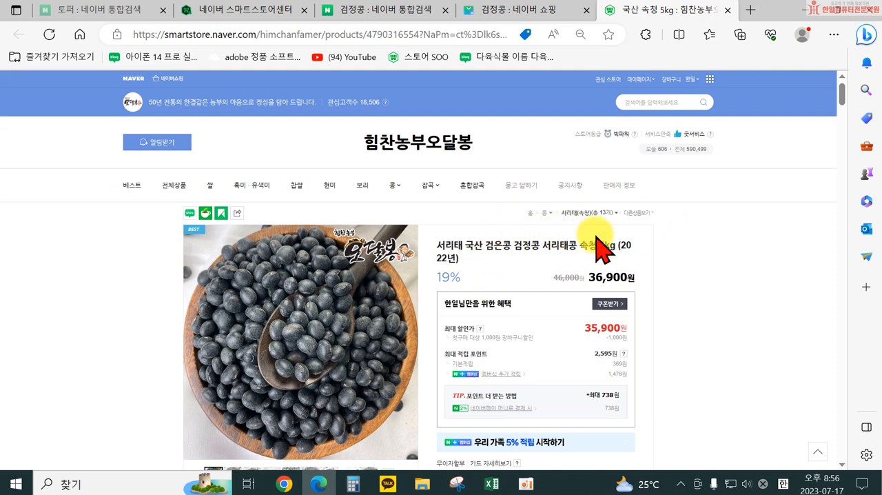
scroll(696, 275, "down", 2)
scroll(702, 282, "down", 2)
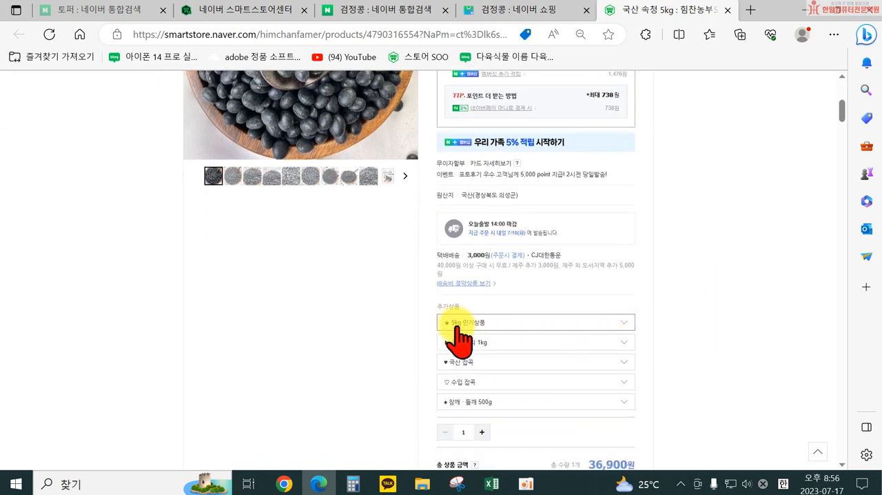
left_click(474, 324)
left_click(478, 360)
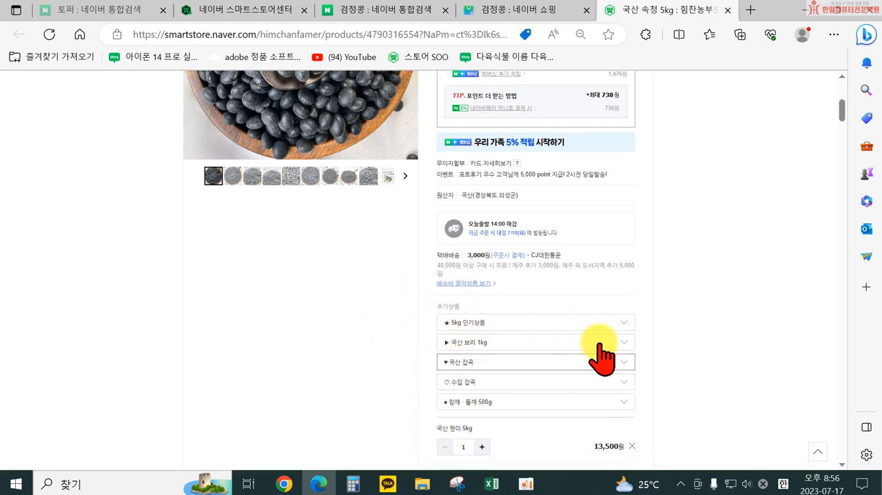
Step: Close the 힘찬농부오달봉 product page and the 네이버 쇼핑 page, and return to the SmartStore Center product registration form
left_click(727, 10)
left_click(682, 10)
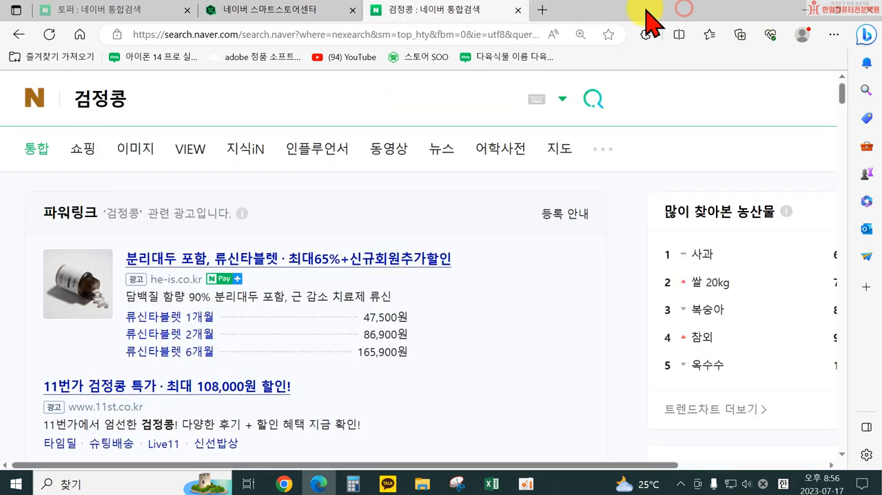
left_click(315, 11)
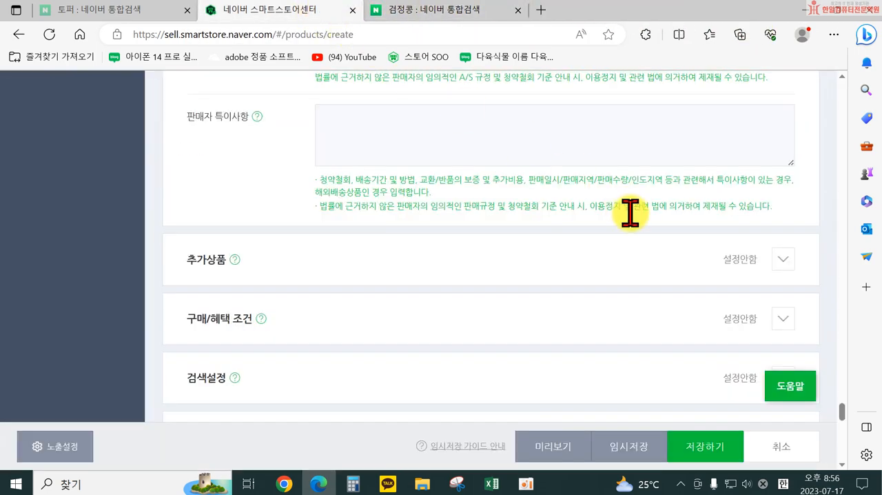
Step: Expand the 추가상품 section and review its entry method, name count, sort order, and name, value and price fields
scroll(592, 290, "up", 2)
scroll(582, 344, "down", 2)
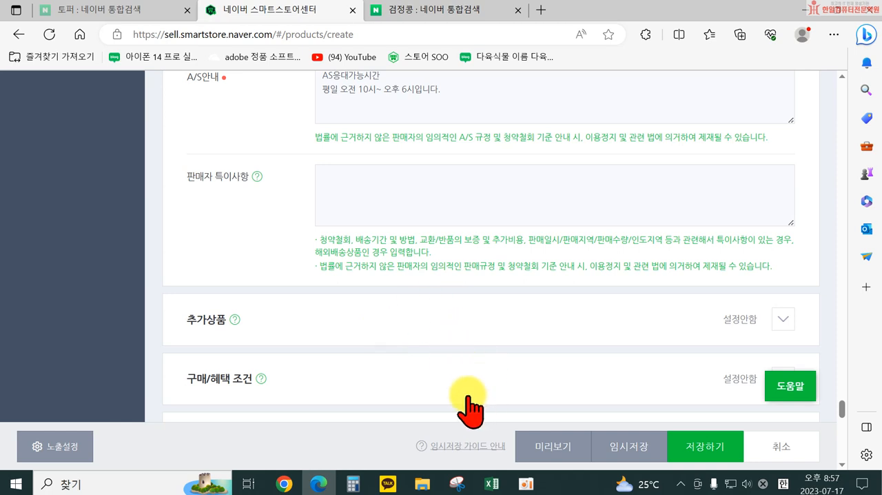
left_click(783, 321)
scroll(508, 372, "down", 3)
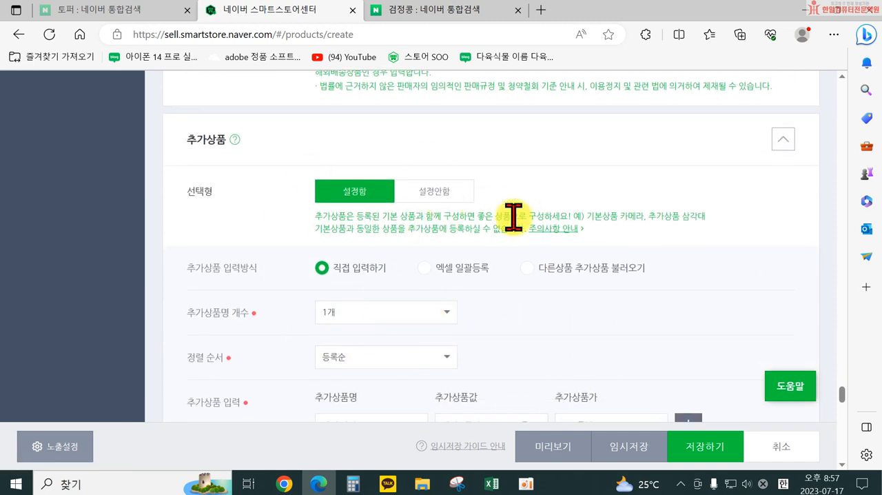
scroll(475, 238, "down", 2)
scroll(475, 238, "down", 1)
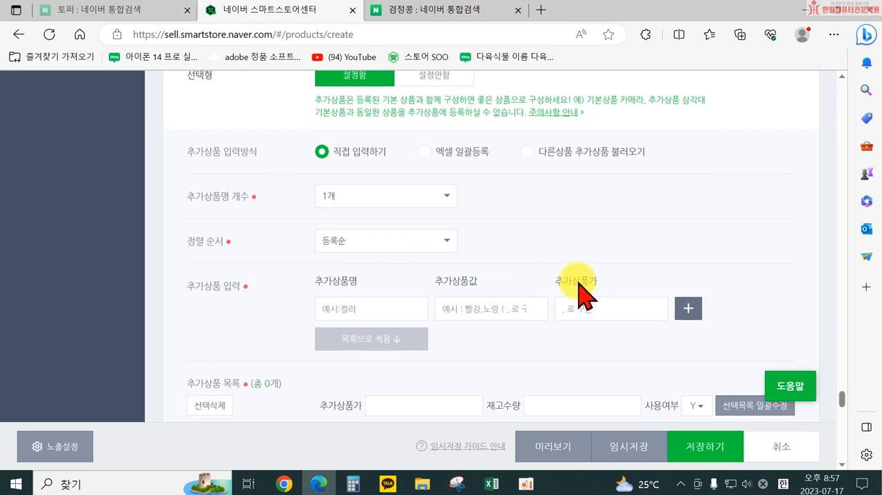
scroll(581, 295, "up", 3)
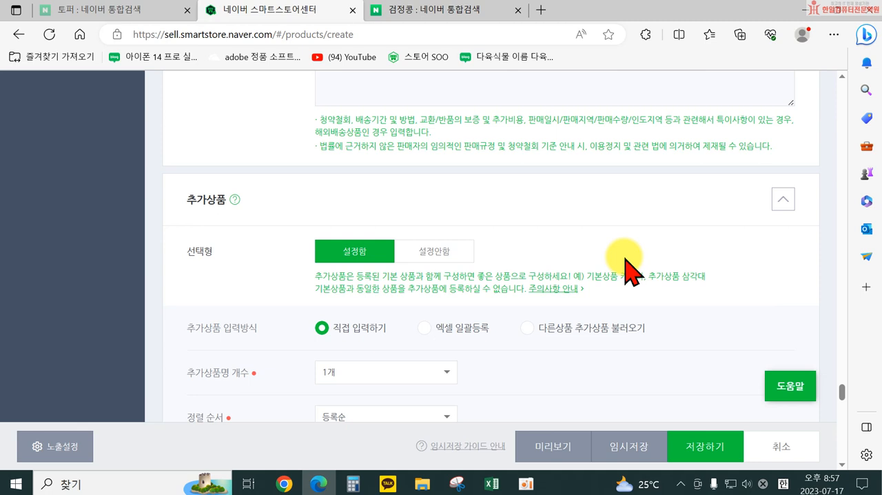
Step: Set the 추가상품 option to 설정안함 and collapse the section
left_click(784, 199)
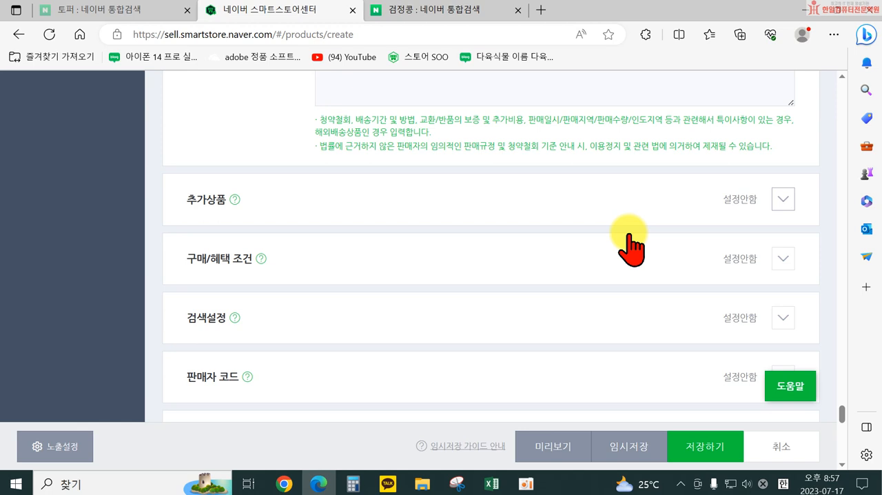
left_click(610, 202)
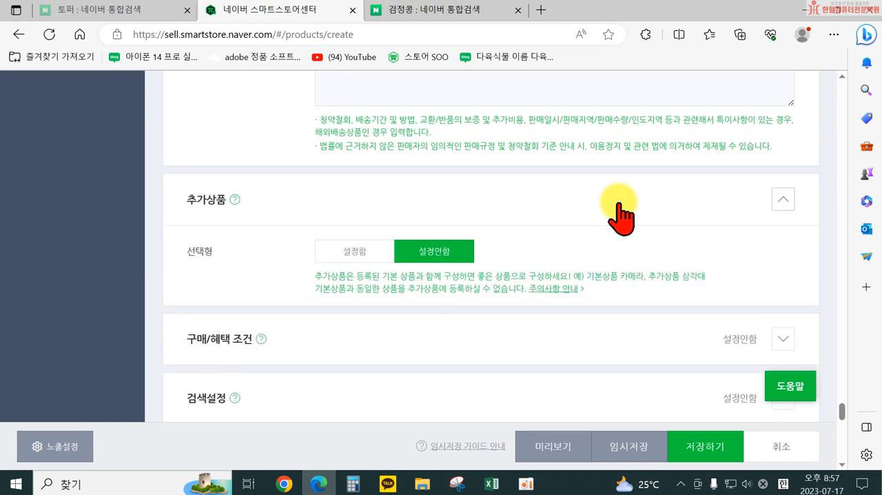
left_click(619, 211)
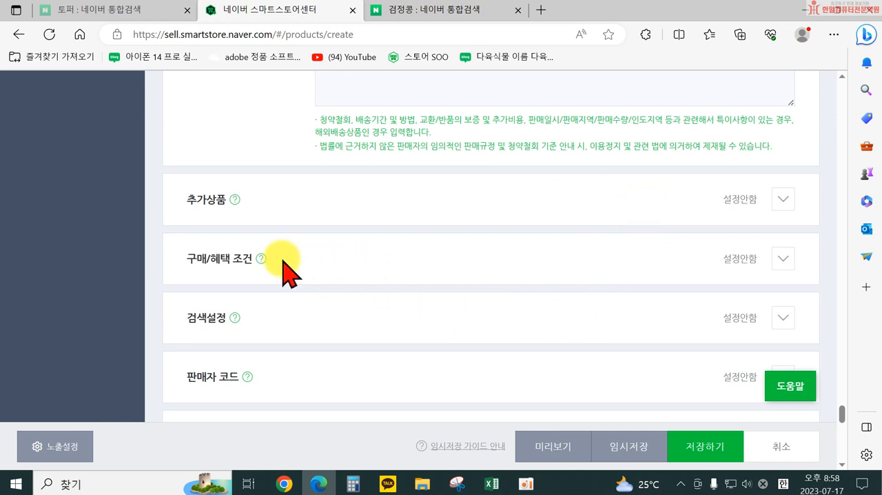
Step: Expand 구매/혜택 조건 and review the 최대구매수량 fields per order (1회) and per person (1인), leaving both options unchecked
left_click(786, 265)
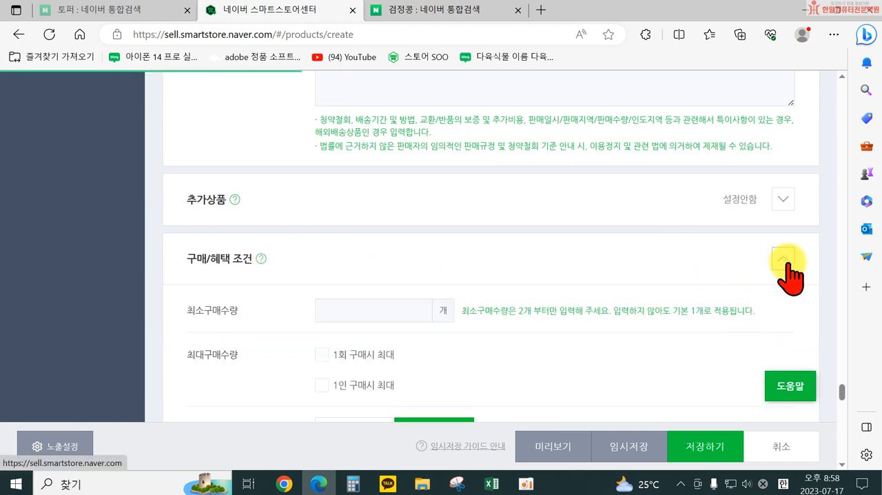
scroll(377, 276, "down", 1)
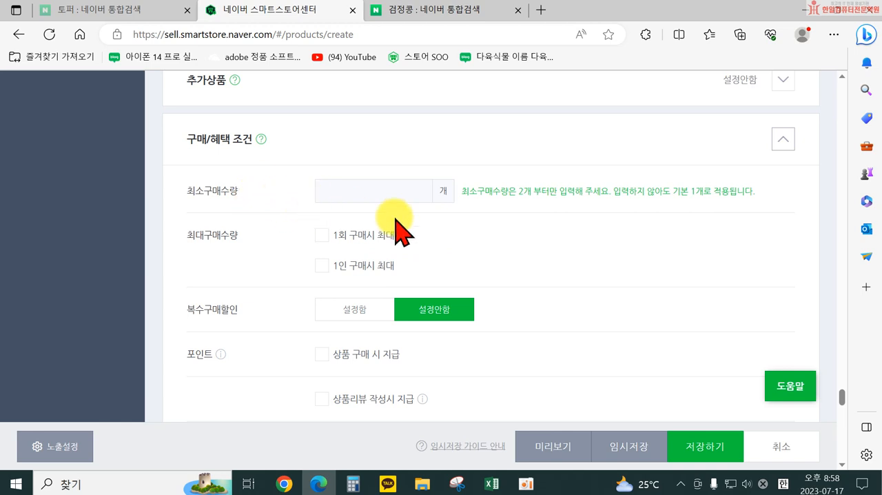
left_click(321, 235)
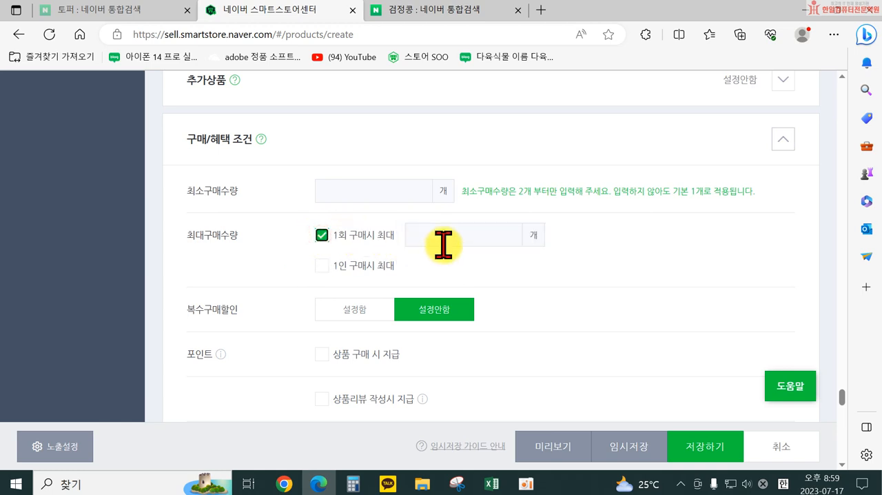
left_click(321, 236)
left_click(321, 266)
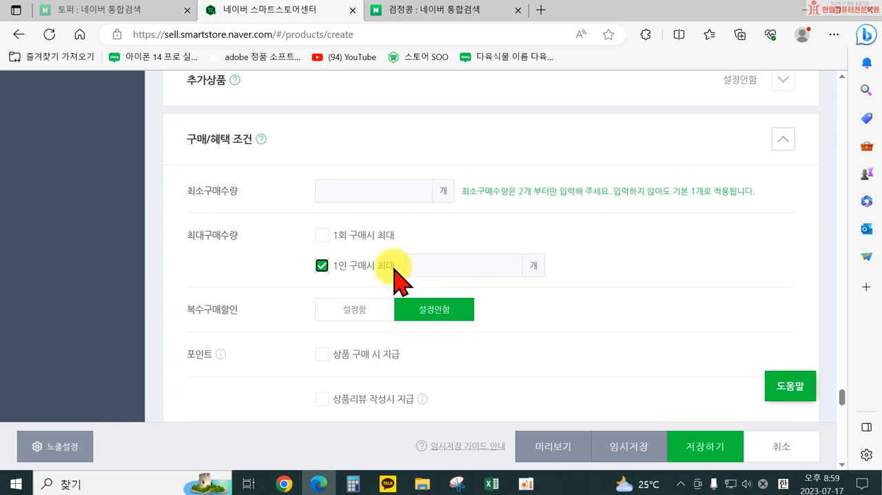
left_click(321, 265)
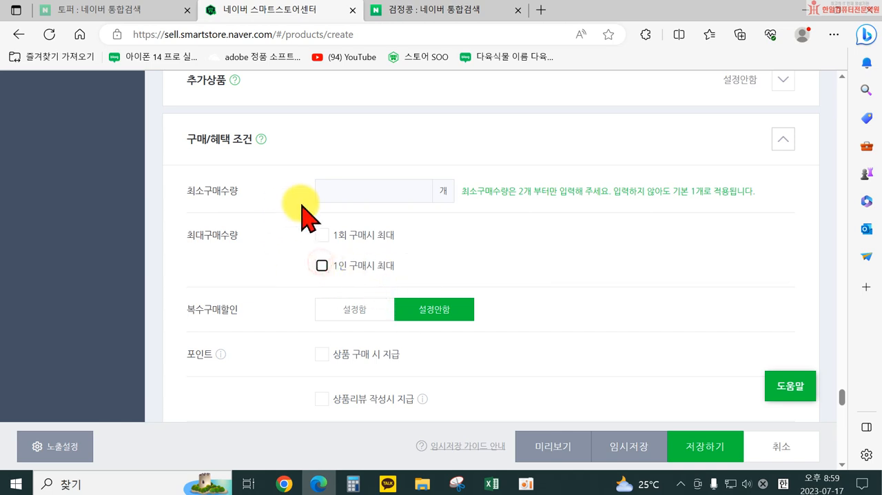
Step: Enable 복수구매할인 to review its order amount, discount and period fields, and set it back to 설정안함
scroll(441, 338, "down", 1)
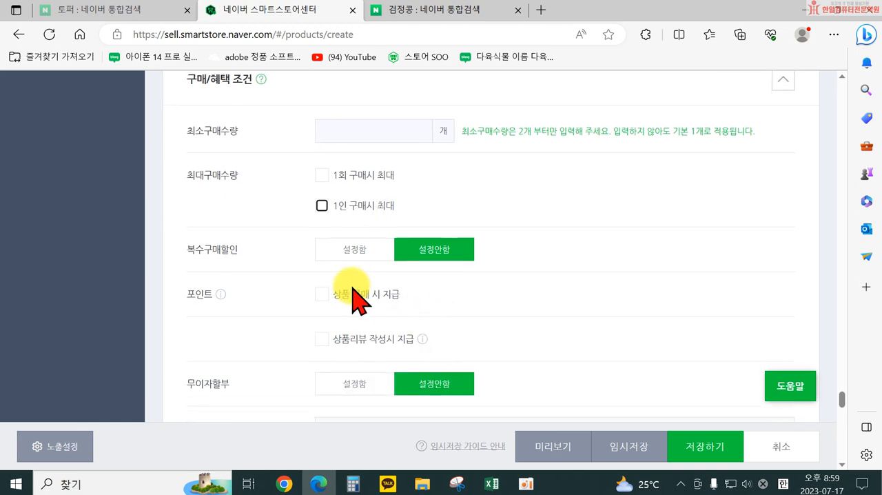
left_click(350, 249)
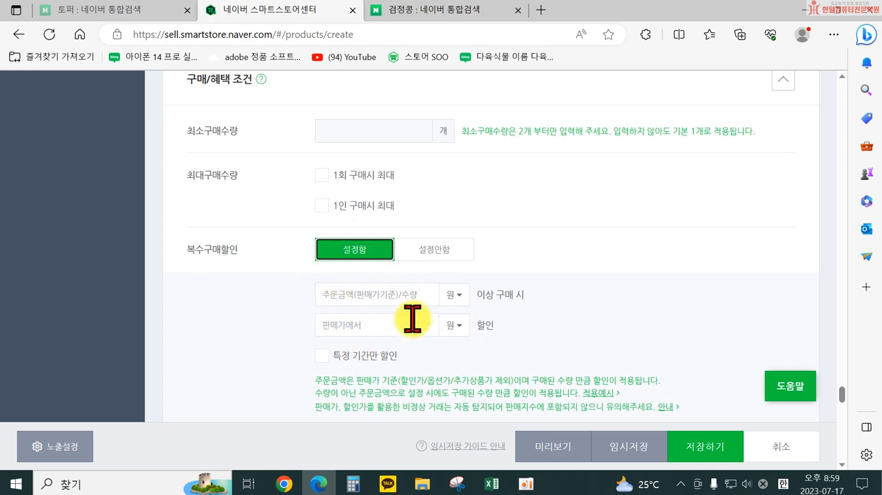
left_click(408, 255)
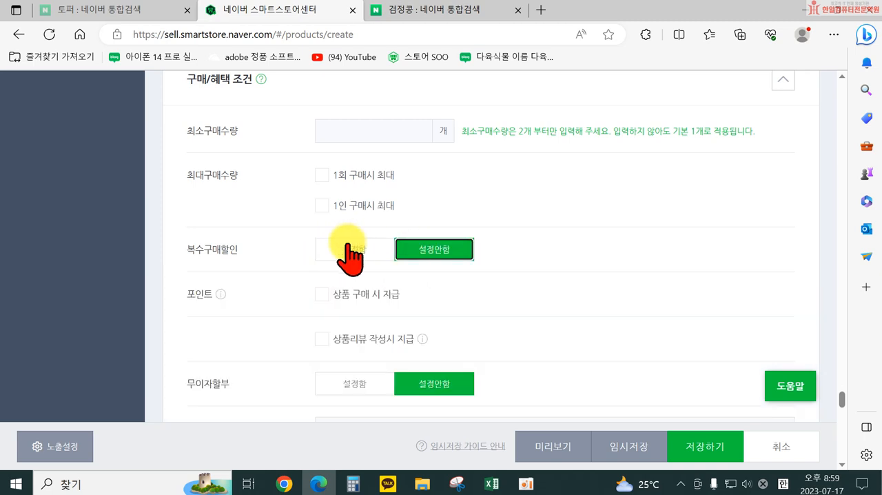
Step: Read the help text for the 포인트 setting and close it
scroll(425, 288, "down", 1)
scroll(425, 289, "down", 2)
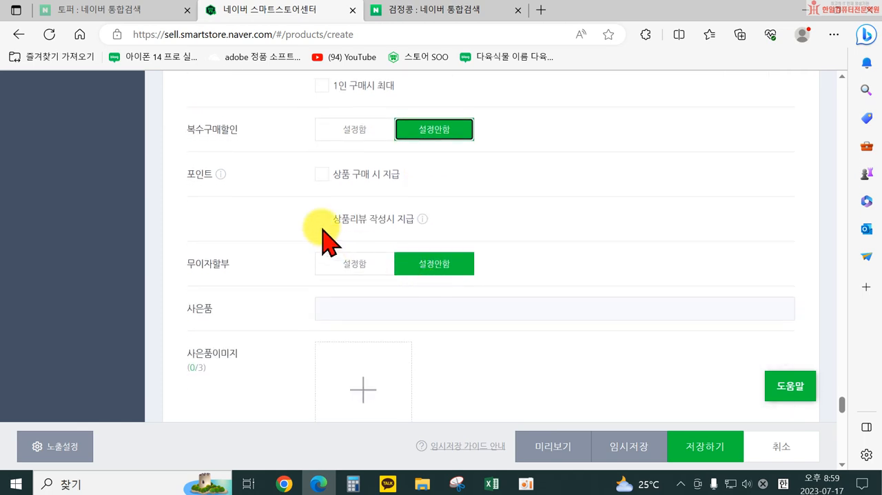
left_click(220, 175)
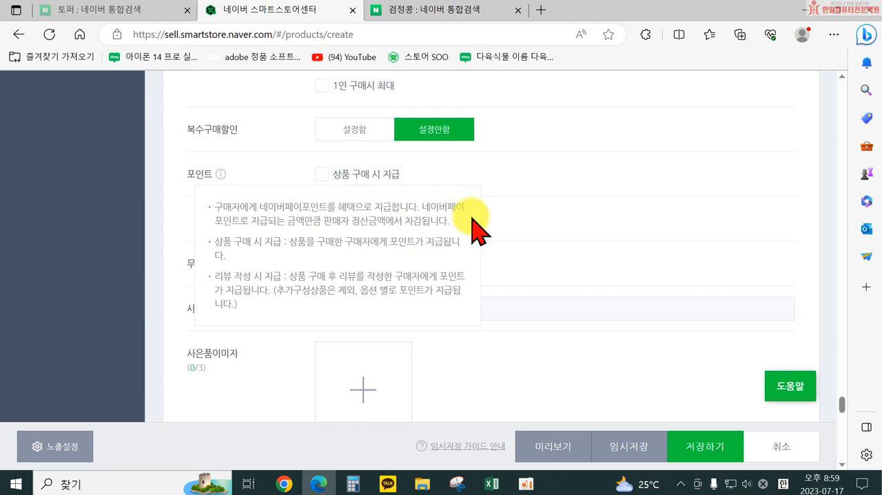
left_click(278, 178)
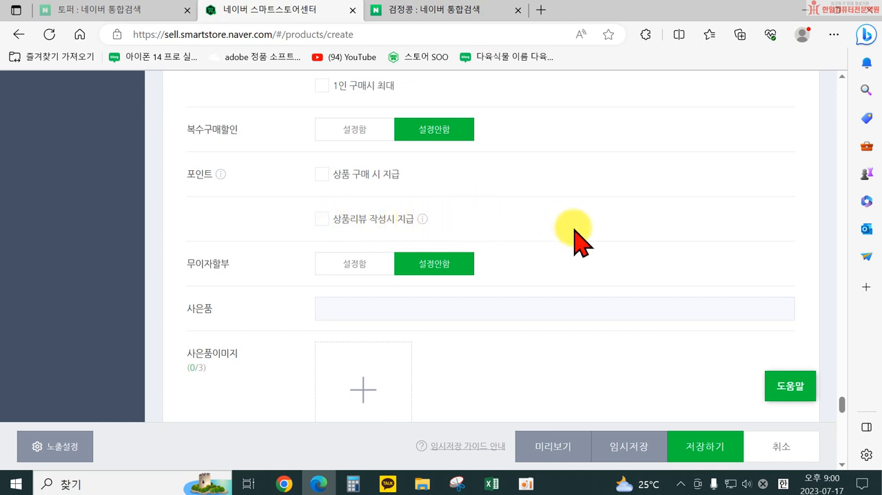
Step: Check 상품리뷰 작성시 지급 to review its point fields, uncheck it, and examine the 무이자할부 and 사은품 settings
left_click(348, 219)
scroll(352, 238, "down", 1)
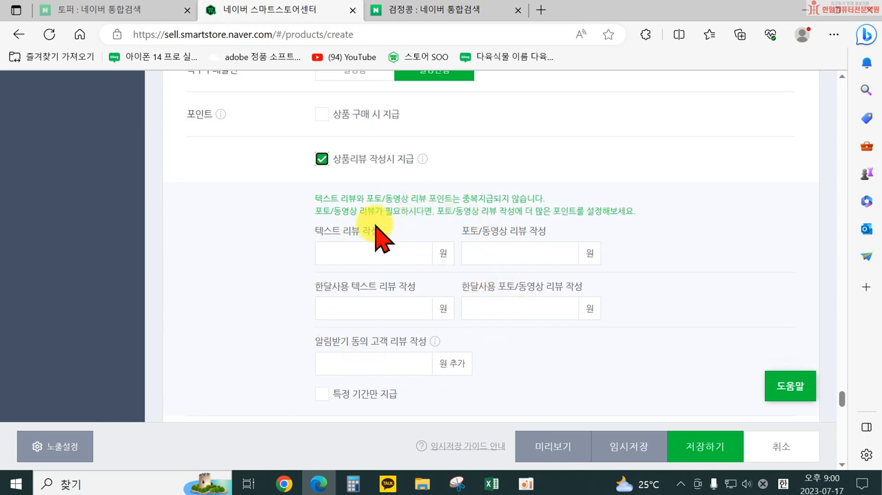
left_click(321, 160)
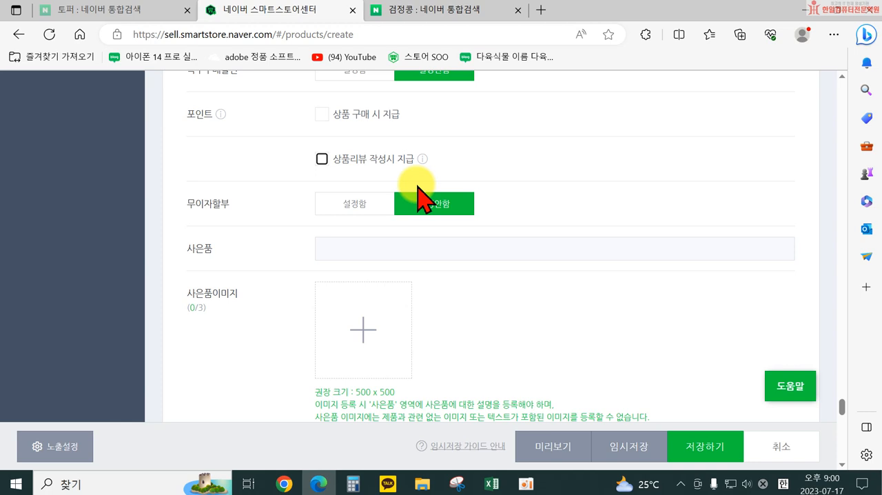
scroll(361, 207, "down", 1)
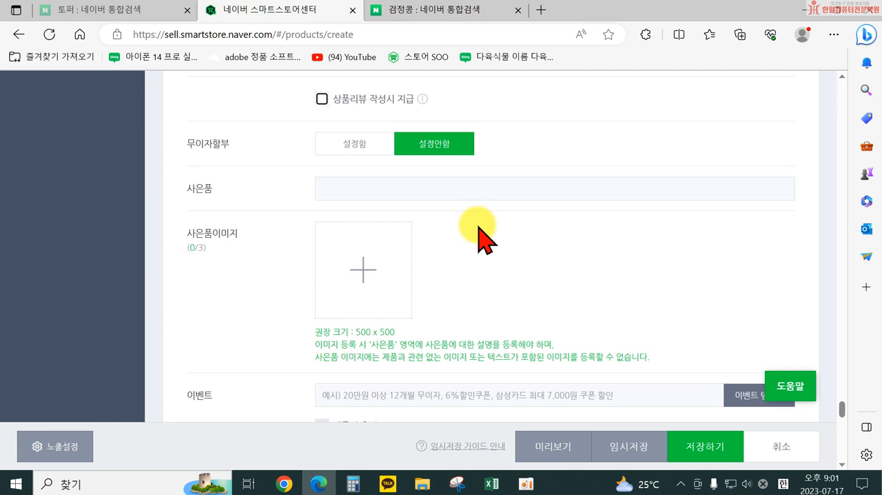
Step: Open the Naver Shopping results for 검정콩 and look through the photo reviews of the 늘봄식품 열풍 서리태 200g product
left_click(423, 10)
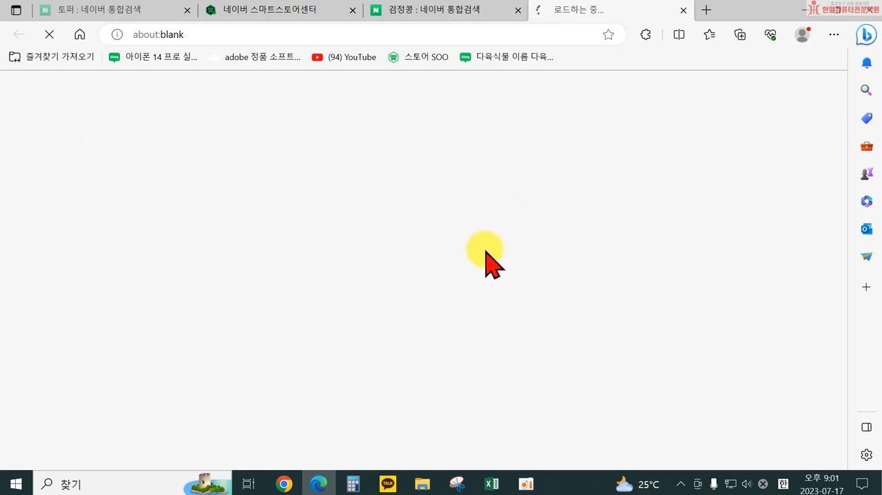
scroll(482, 286, "down", 3)
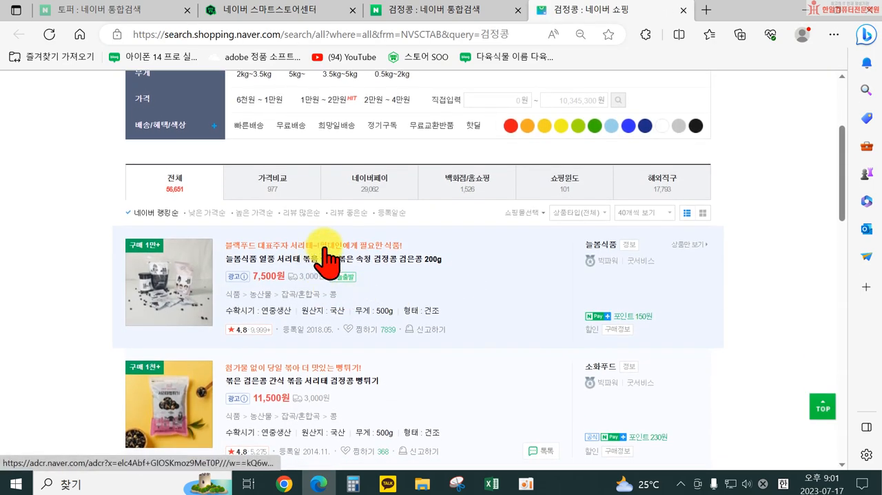
left_click(319, 259)
scroll(536, 296, "down", 10)
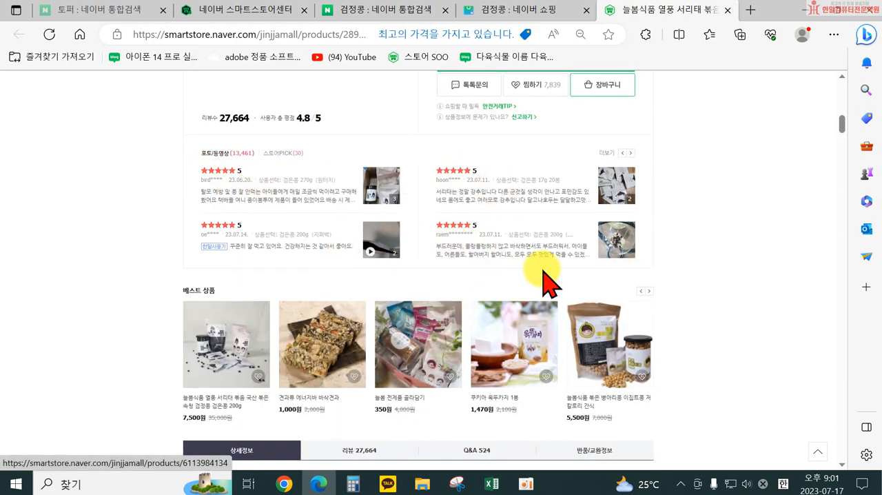
left_click(631, 153)
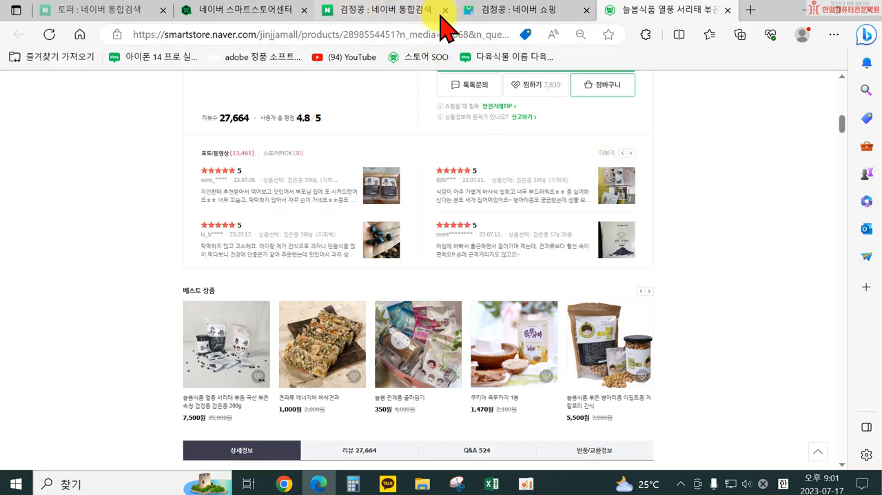
Step: Return to the 검정콩 shopping results, open the 열풍 서리태 30봉 product, and examine its photo review section
left_click(507, 14)
scroll(324, 325, "down", 5)
scroll(317, 329, "down", 1)
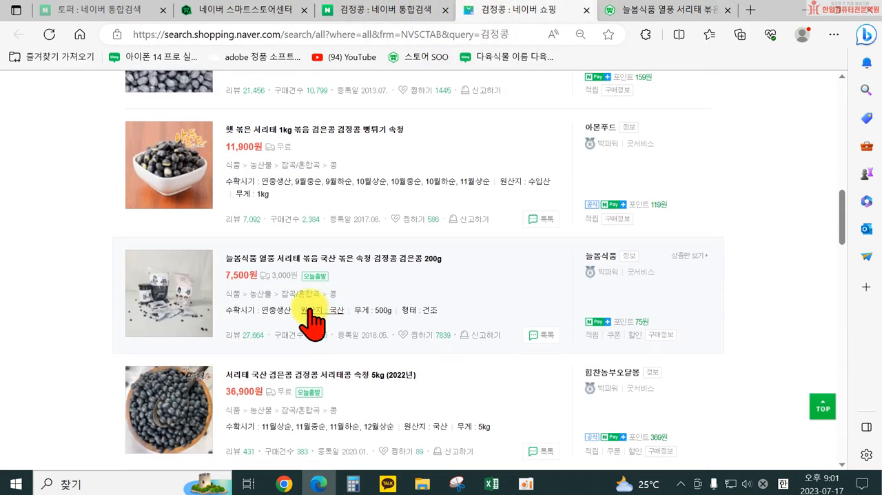
scroll(275, 296, "down", 8)
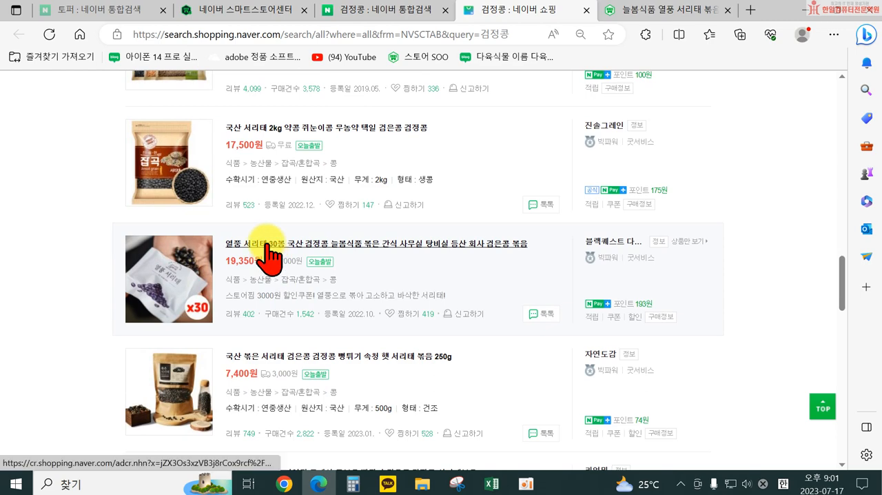
left_click(286, 244)
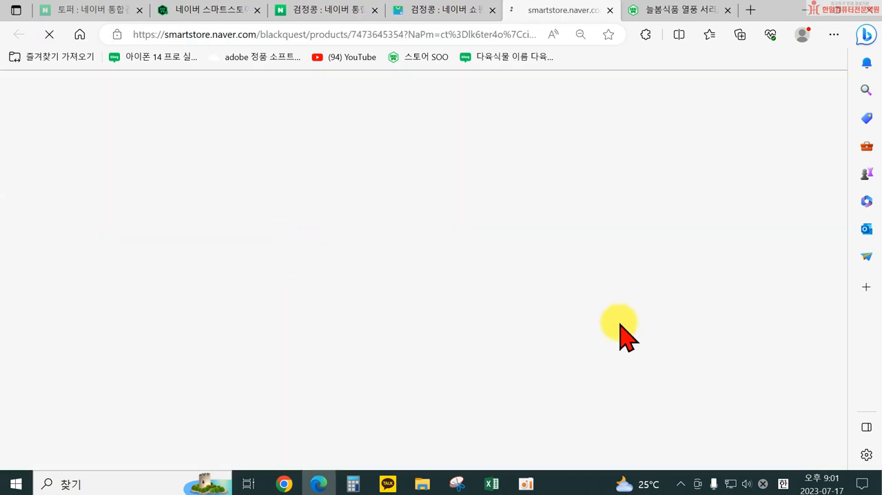
scroll(651, 319, "down", 4)
scroll(654, 317, "down", 3)
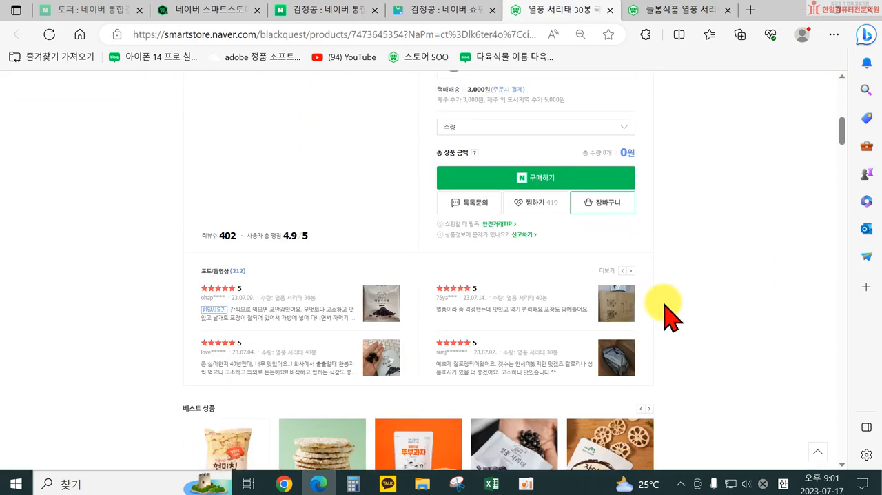
Step: Look through the remaining 검정콩 shopping results to the end of the first page, comparing review and purchase counts
left_click(427, 21)
scroll(345, 338, "down", 15)
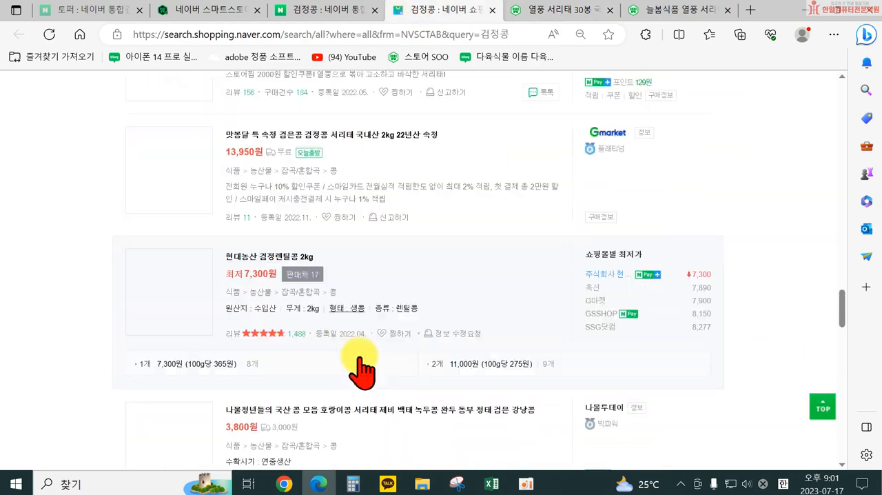
scroll(306, 386, "down", 15)
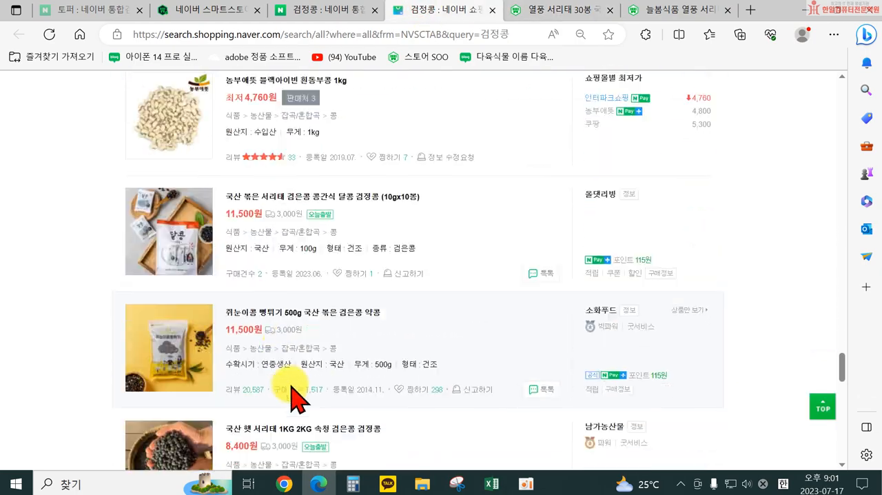
scroll(284, 363, "down", 8)
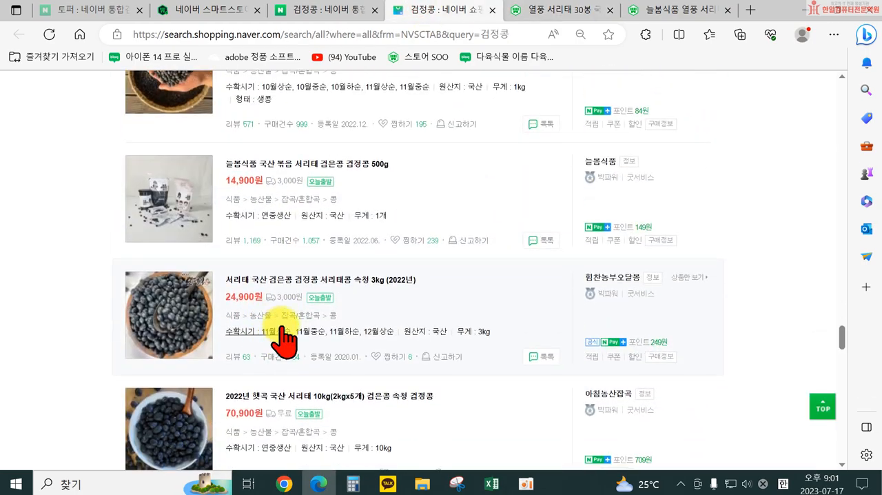
scroll(330, 414, "down", 5)
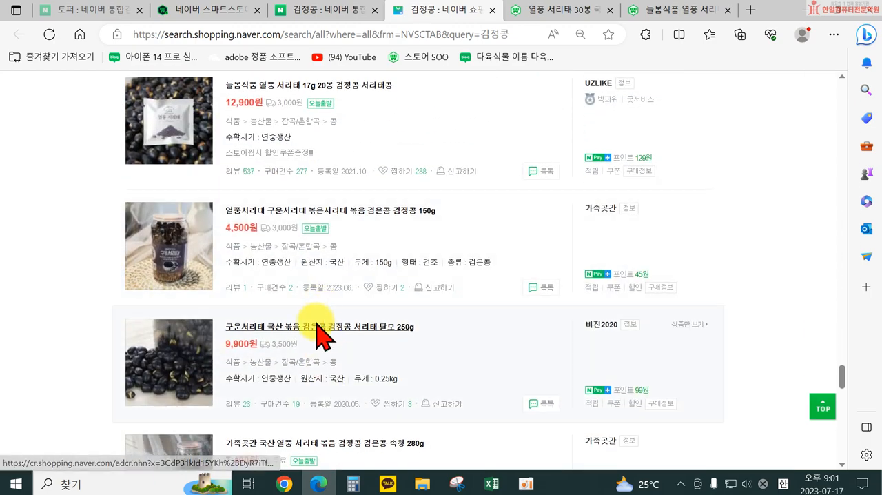
scroll(311, 372, "down", 3)
scroll(279, 283, "down", 8)
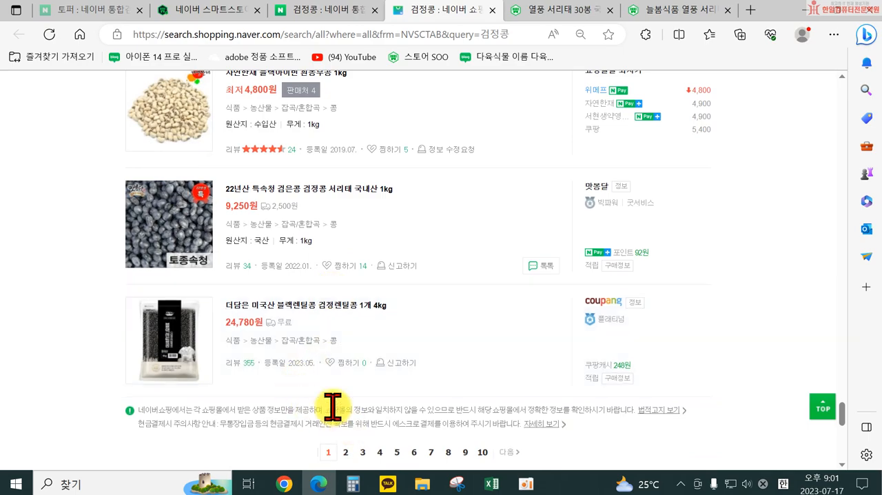
Step: Open the 가족곳간 열풍서리태 150g product, examine its reviews, and close its page
scroll(292, 227, "up", 4)
scroll(286, 234, "up", 5)
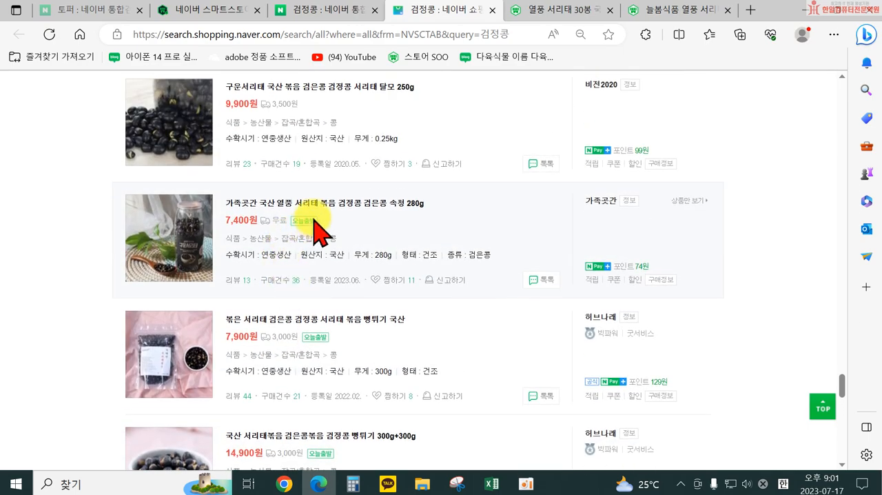
scroll(291, 315, "up", 2)
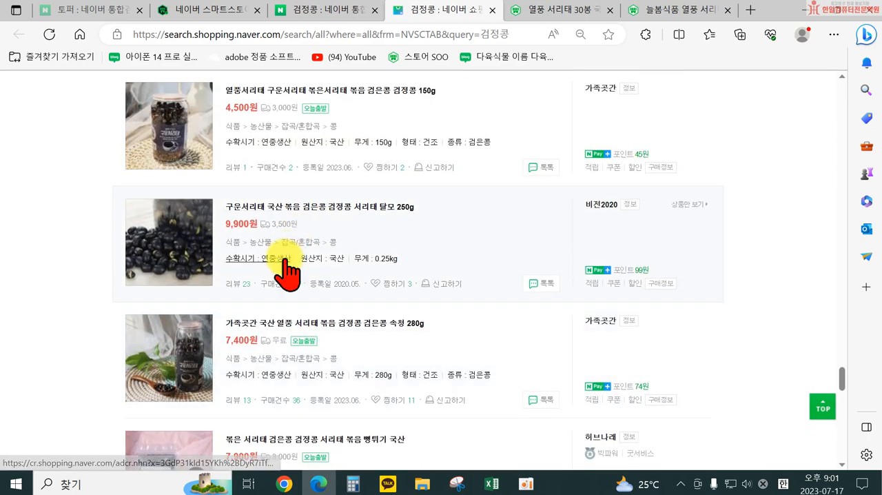
left_click(303, 102)
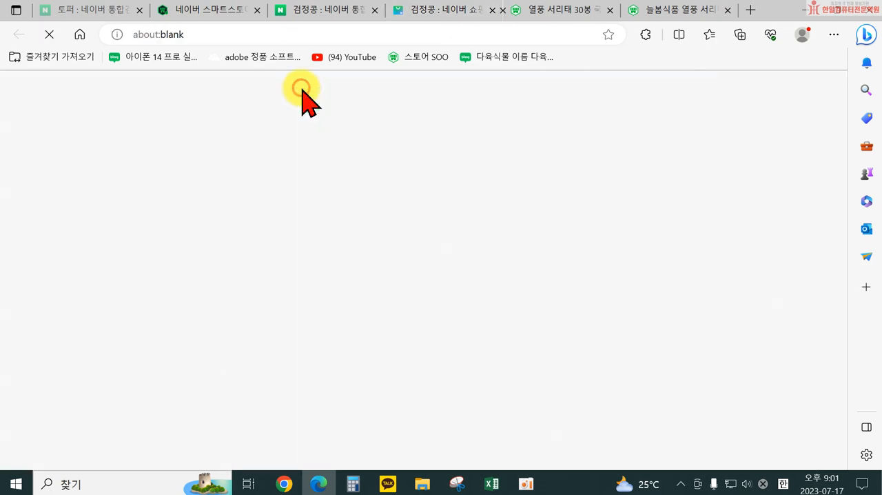
scroll(596, 293, "down", 10)
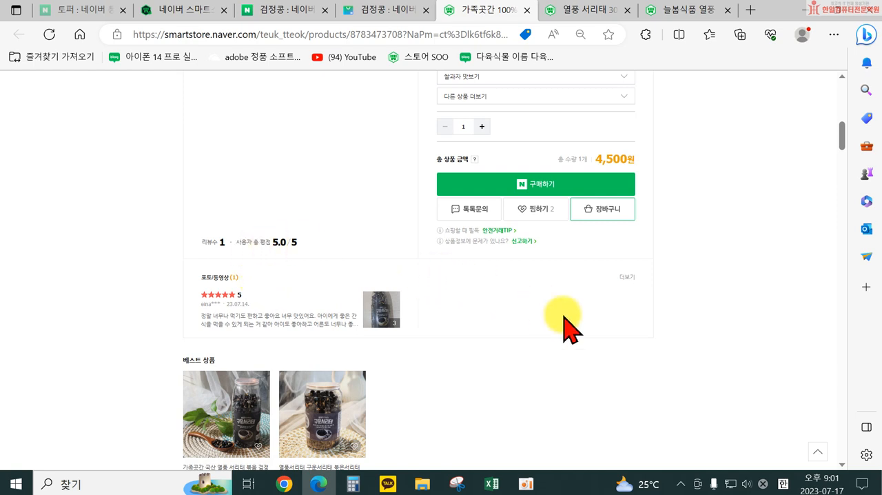
left_click(527, 10)
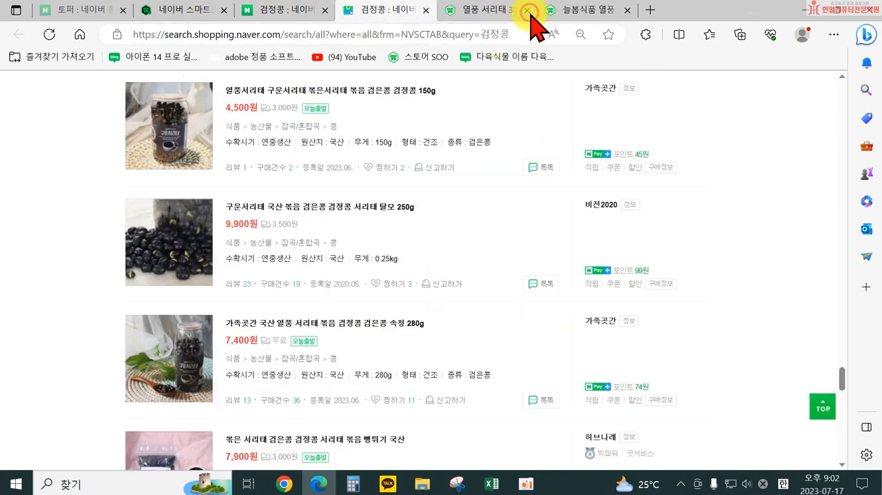
Step: Close the 열풍 서리태 30봉 and 늘봄식품 product pages to return to the 검정콩 shopping results
left_click(491, 17)
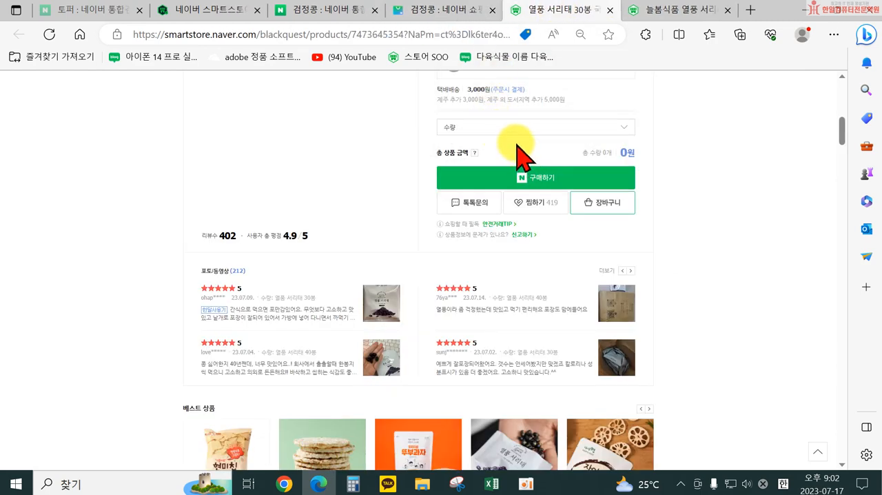
left_click(609, 10)
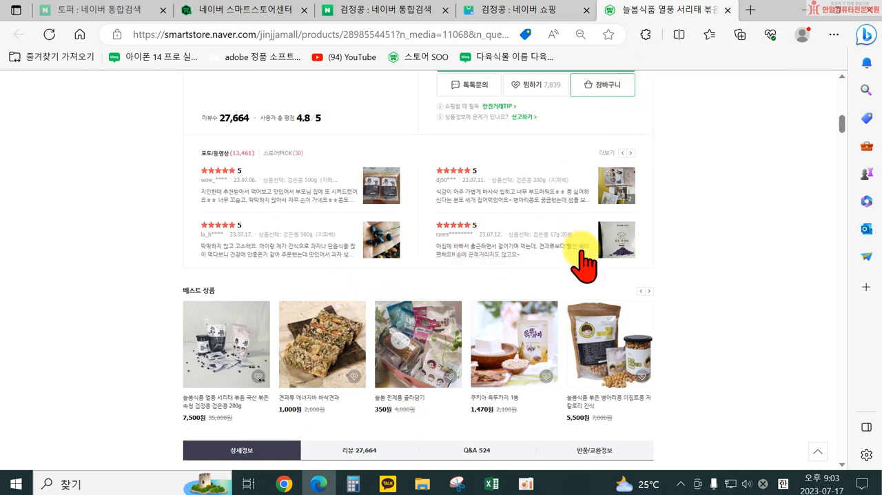
left_click(729, 9)
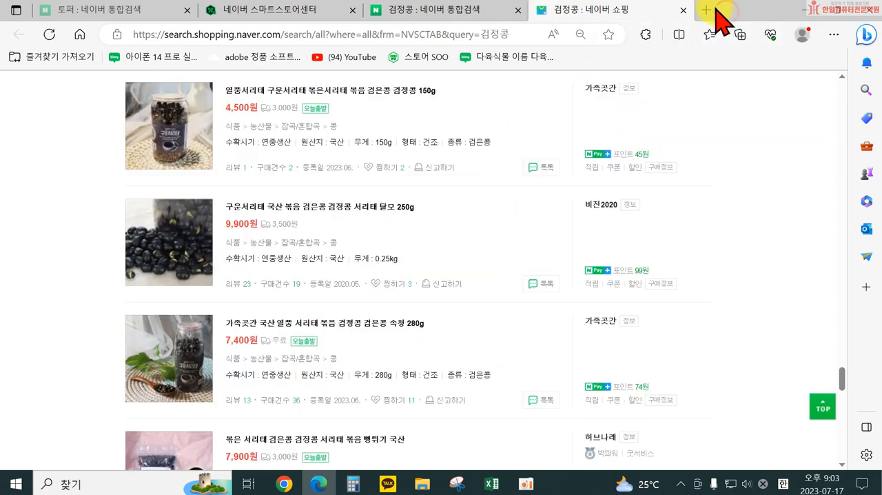
Step: Search Naver for 크몽 from a new browser page and open the Kmong home page from the results
left_click(705, 12)
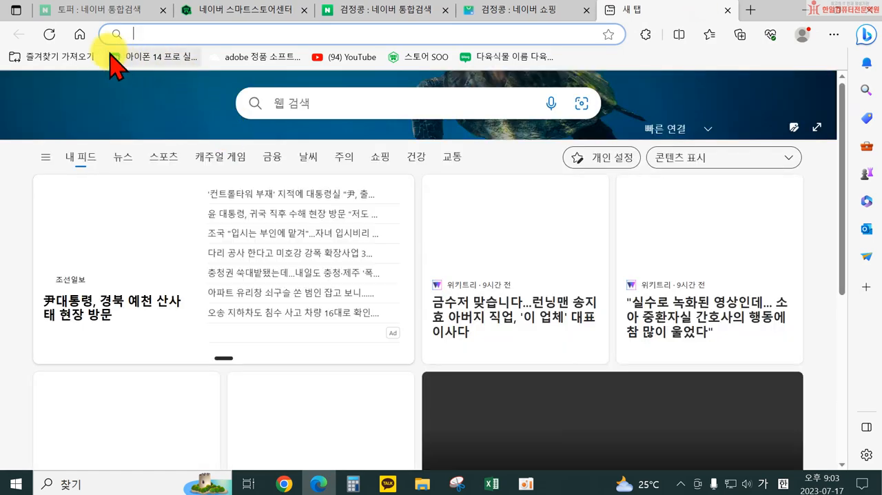
left_click(78, 36)
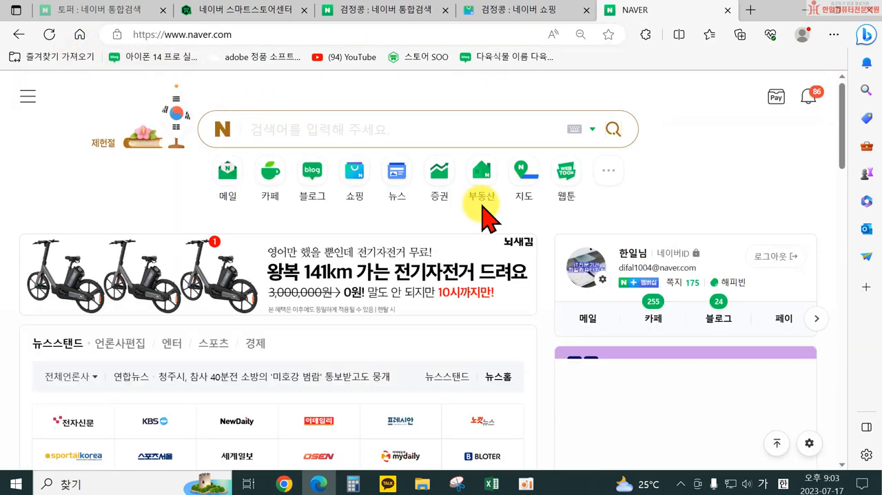
type("크몽")
key("Return")
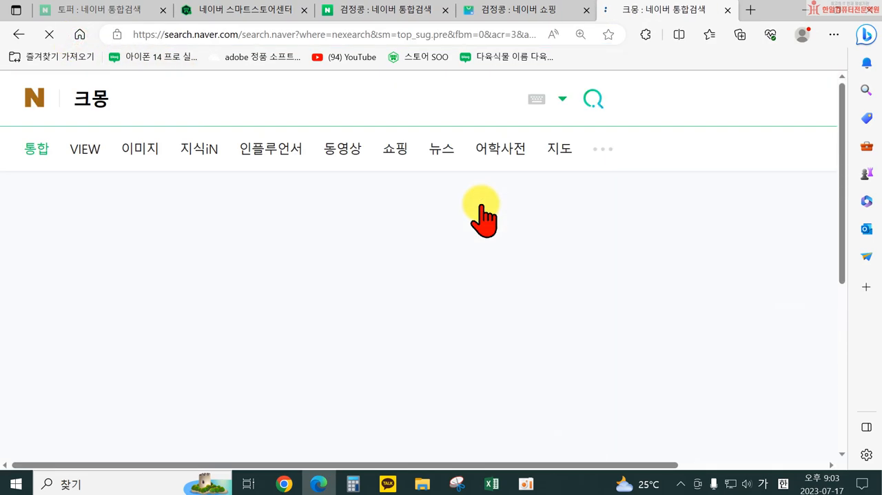
scroll(299, 289, "down", 2)
scroll(133, 346, "up", 1)
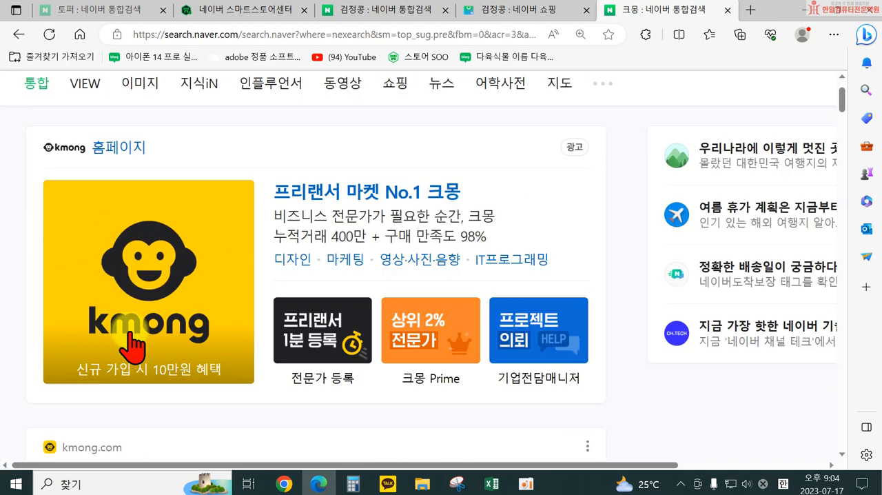
scroll(133, 347, "up", 1)
left_click(115, 214)
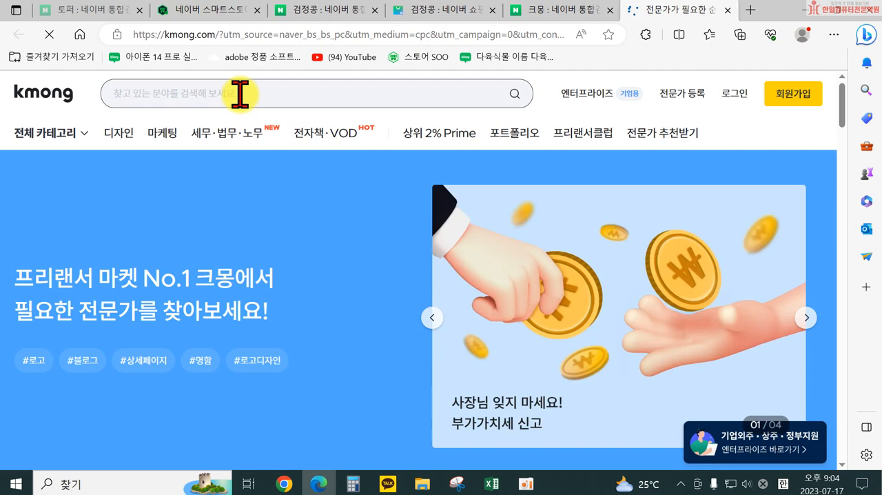
Step: Search Kmong's services for 리뷰, and replace that search with 상품평
left_click(295, 102)
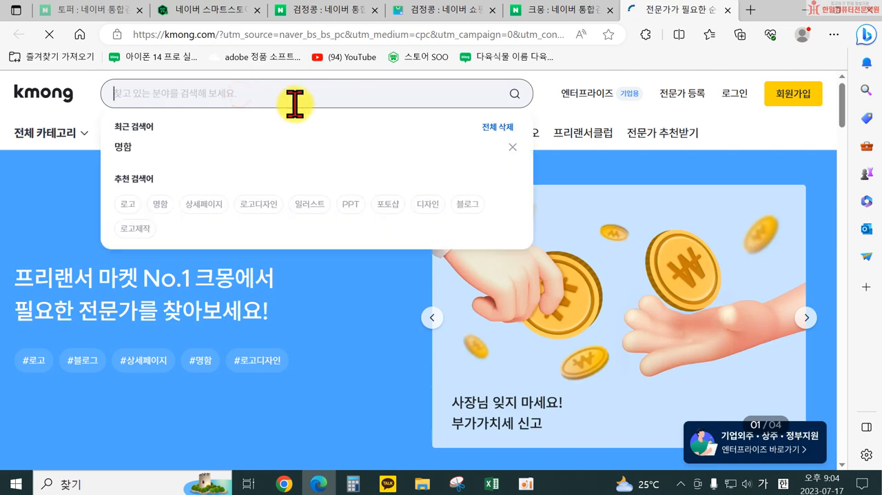
type("리뷰")
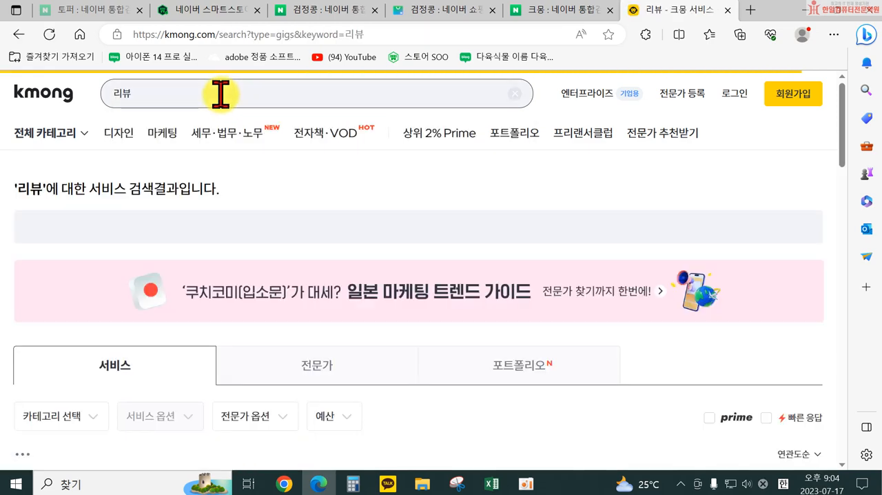
left_click(221, 94)
key("BackSpace")
key("BackSpace")
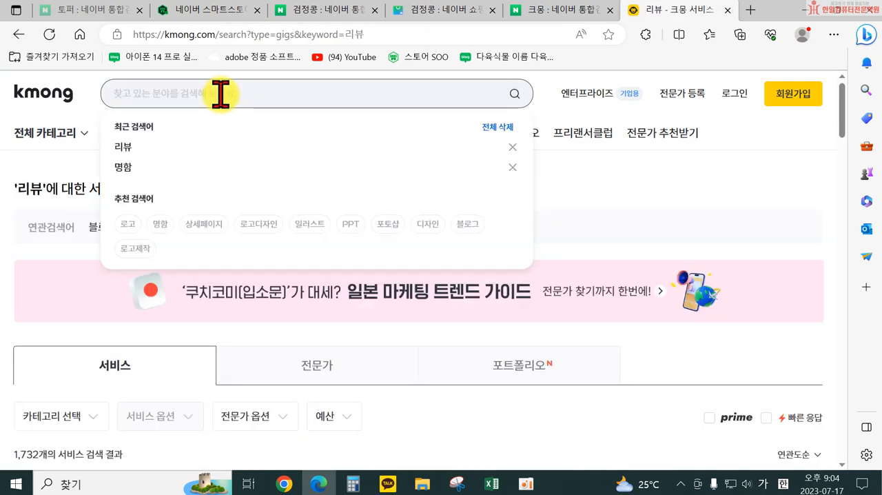
type("상품평")
key("Return")
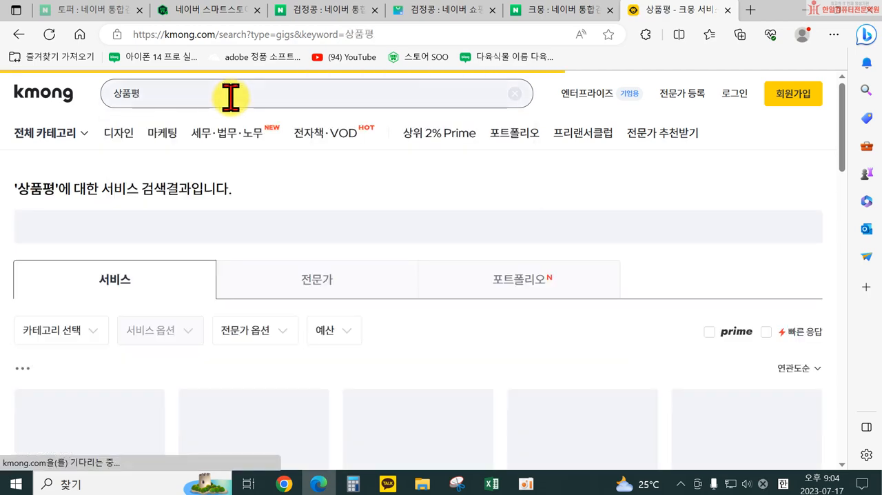
Step: Open the 상품평 구매평 리뷰 진행해드립니다 service and compare its STANDARD, DELUXE and PREMIUM packages
scroll(516, 276, "down", 3)
scroll(551, 283, "down", 2)
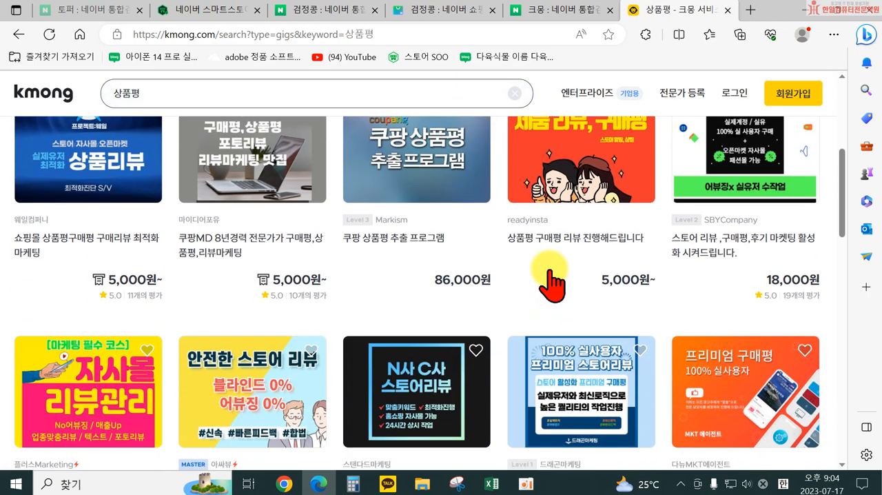
left_click(577, 166)
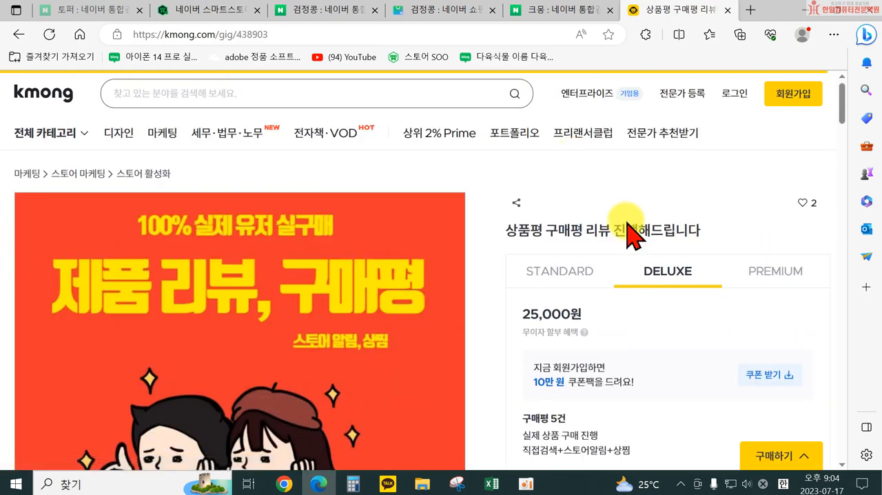
scroll(627, 276, "down", 1)
left_click(555, 212)
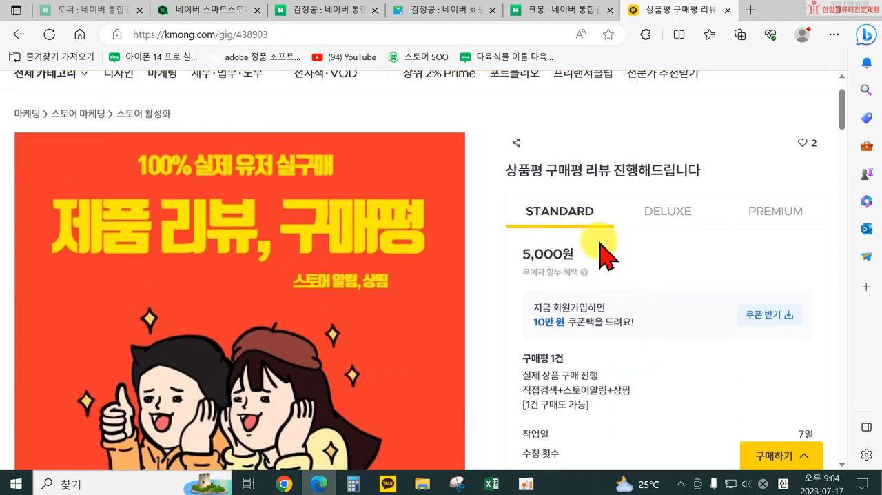
scroll(599, 255, "down", 1)
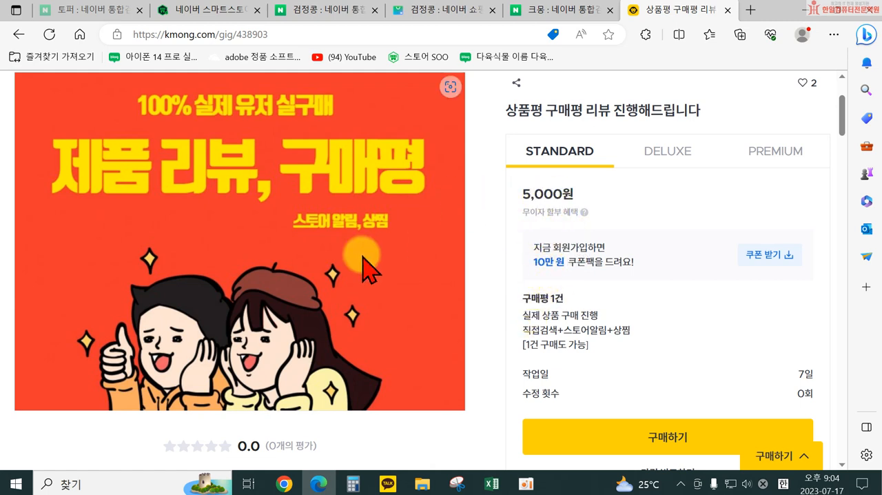
left_click(666, 153)
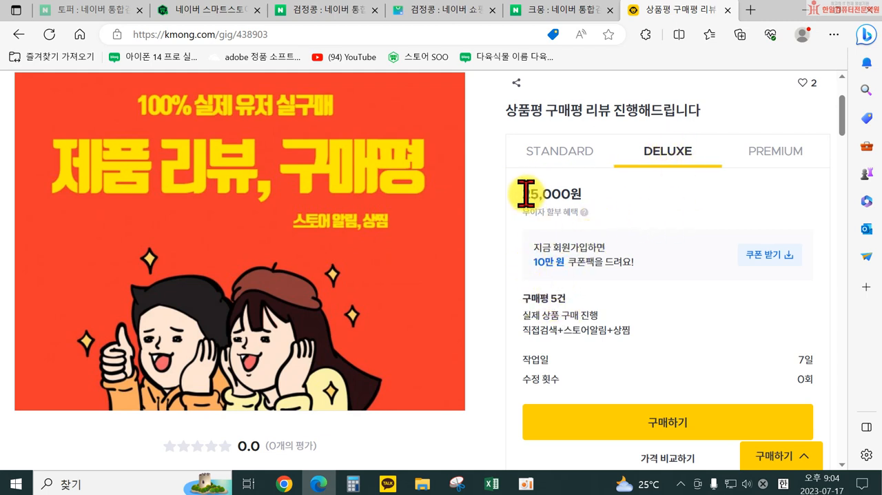
left_click(765, 155)
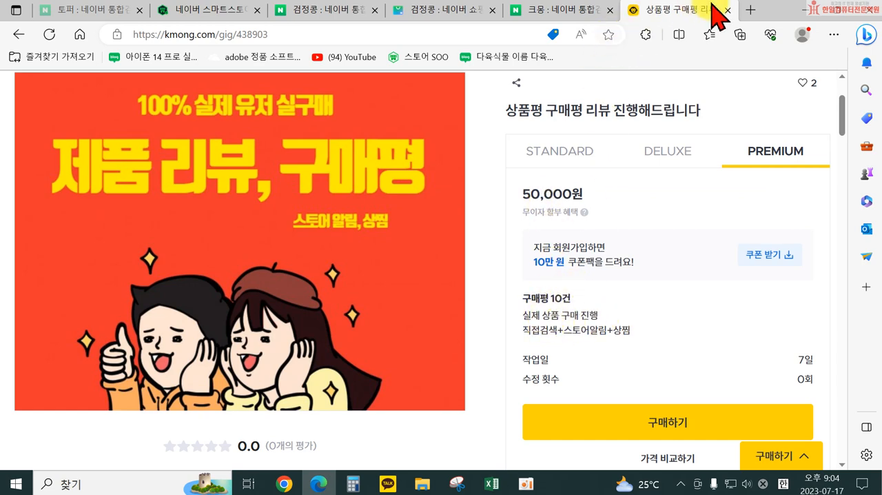
Step: Close the Kmong service page and its Naver search page, and return to the SmartStore Center product registration form
left_click(727, 10)
left_click(727, 10)
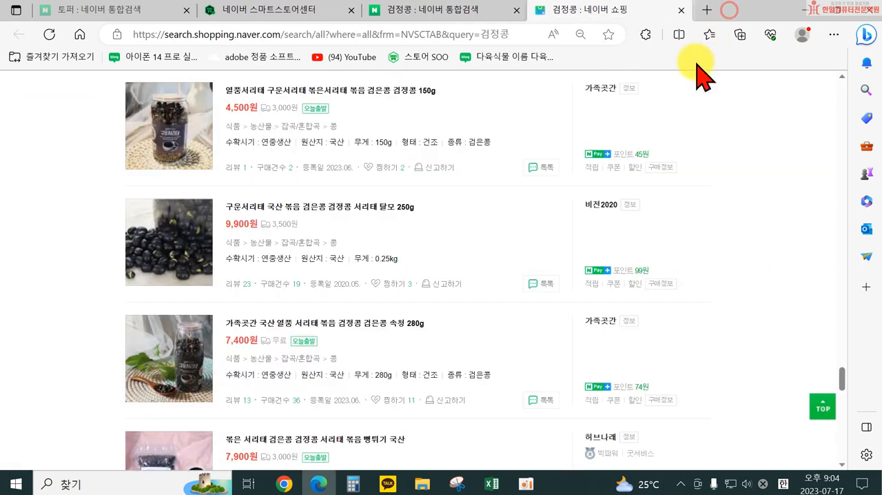
left_click(445, 11)
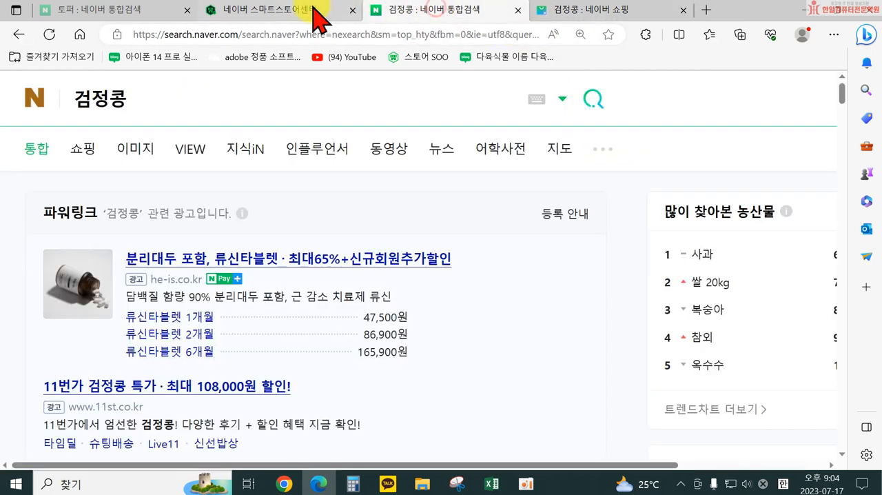
left_click(296, 11)
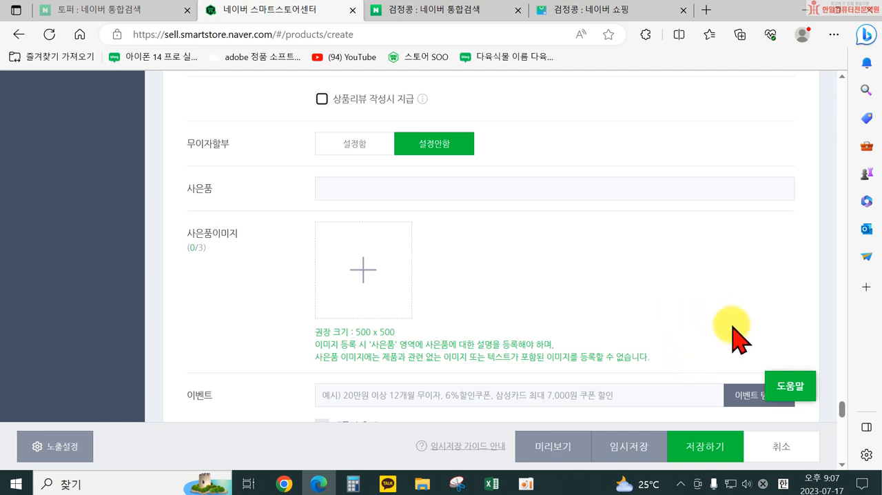
Step: Review the 구매/혜택 조건 section, from minimum purchase quantity and points to the free gift and event fields
scroll(696, 338, "up", 2)
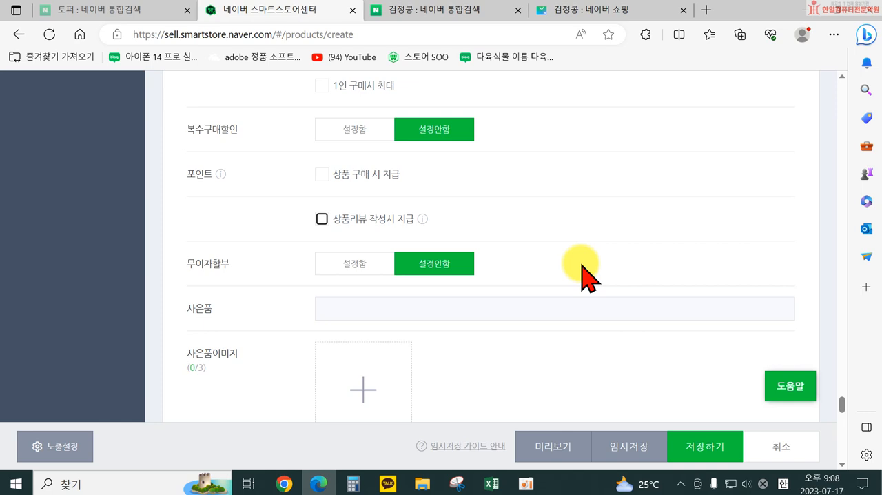
scroll(524, 289, "up", 1)
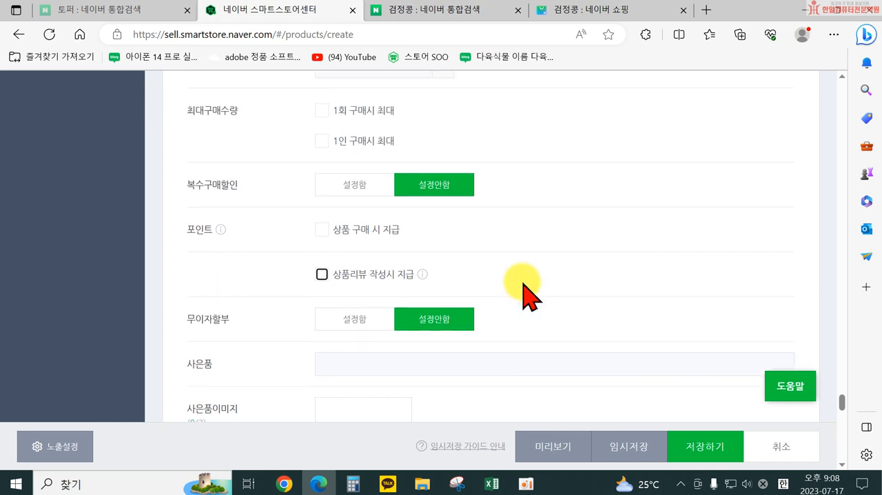
scroll(534, 303, "up", 3)
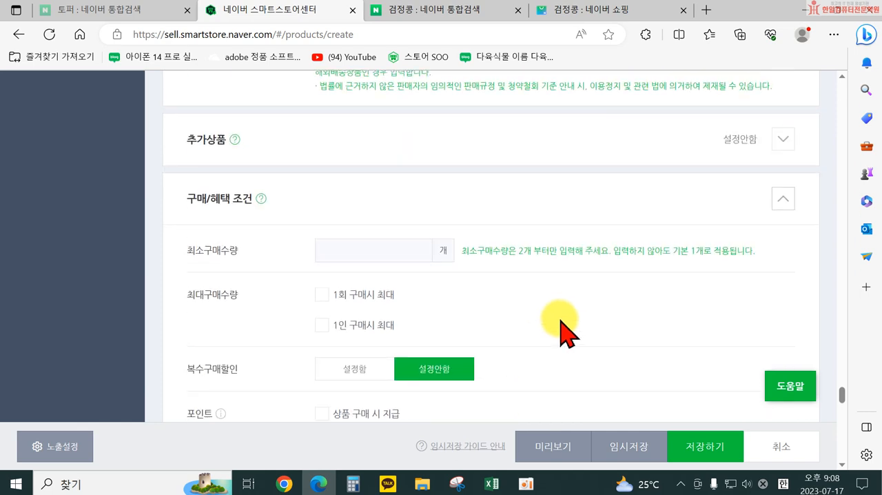
scroll(559, 333, "down", 4)
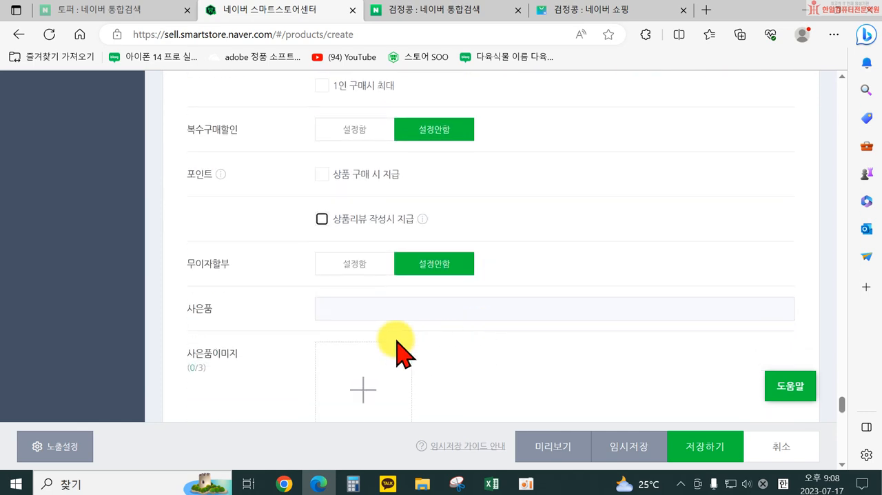
scroll(428, 344, "down", 4)
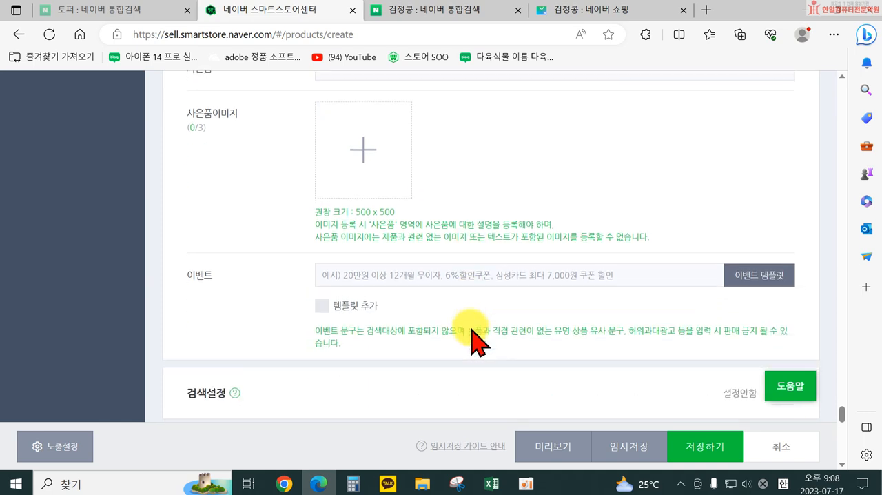
scroll(474, 338, "down", 2)
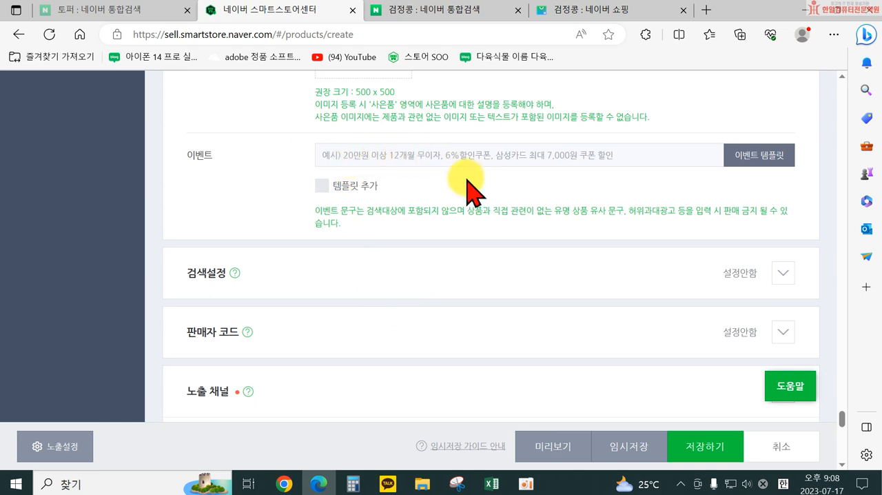
scroll(468, 183, "up", 2)
scroll(407, 191, "up", 1)
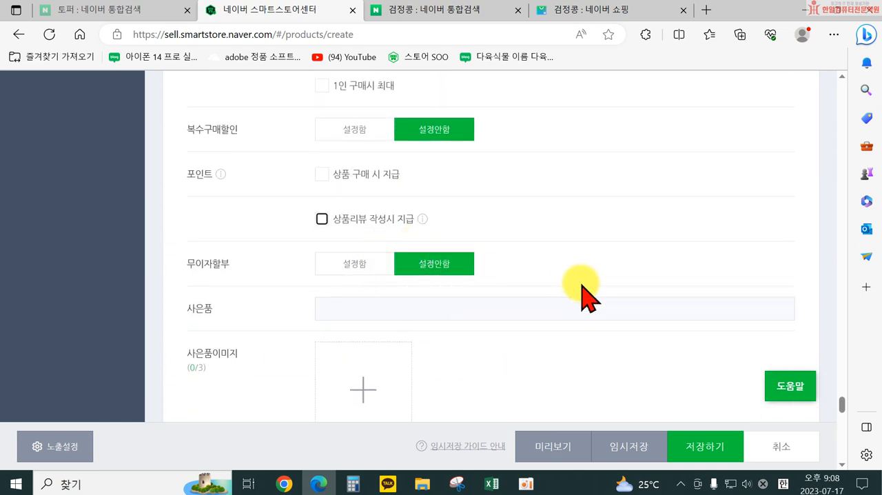
scroll(585, 230, "up", 3)
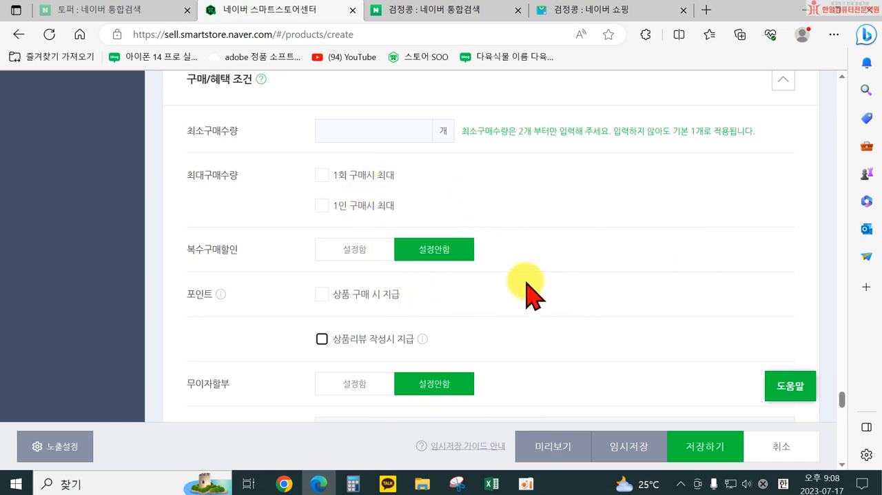
Step: Expand the 검색설정 section, enable direct tag entry, and add the tags 서리태 and 검은콩
scroll(516, 262, "down", 2)
scroll(512, 286, "down", 7)
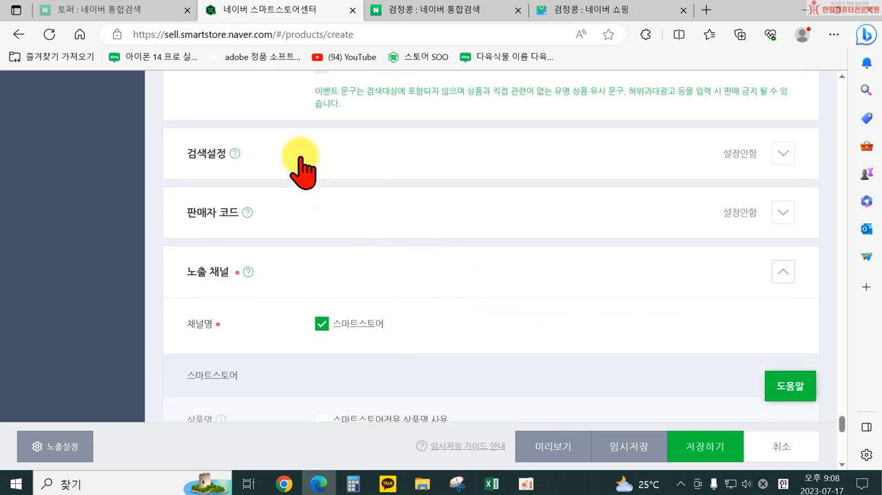
left_click(784, 157)
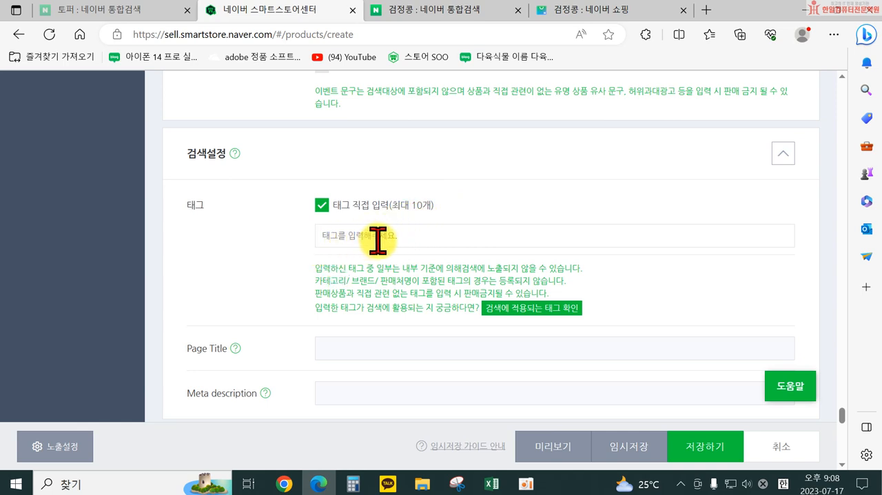
scroll(354, 144, "up", 1)
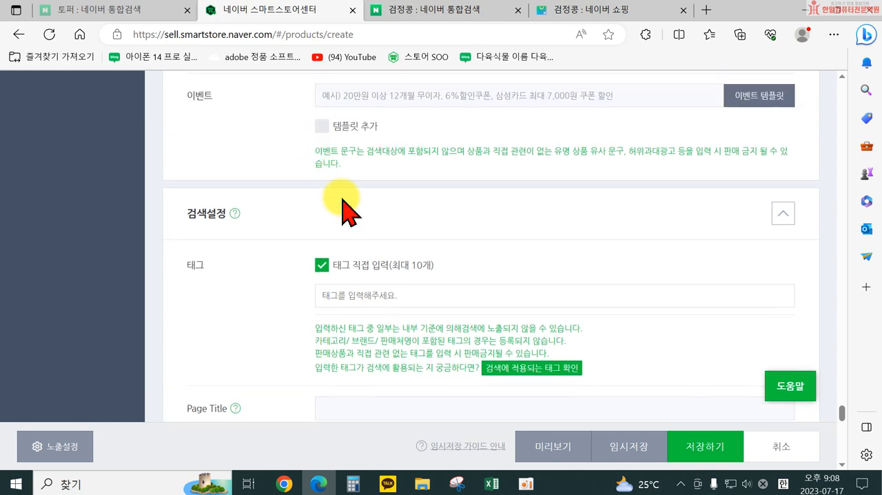
left_click(339, 294)
type("서리태")
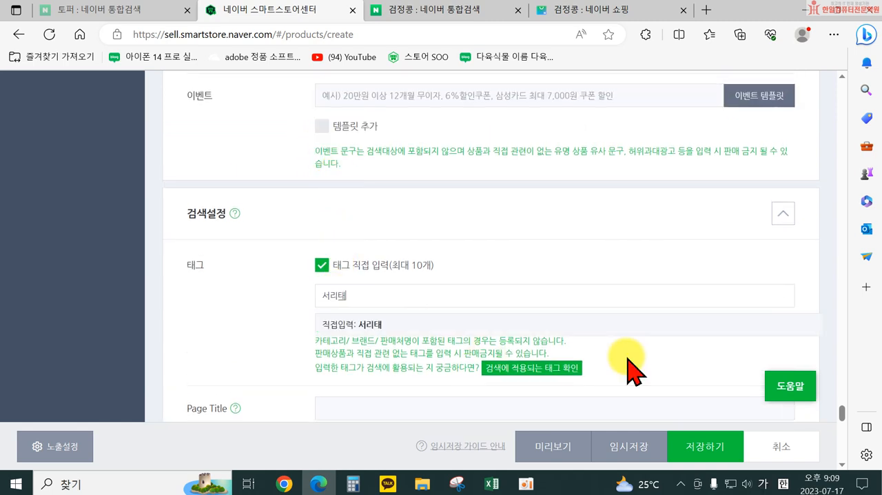
key("Return")
type("검은콩")
key("Return")
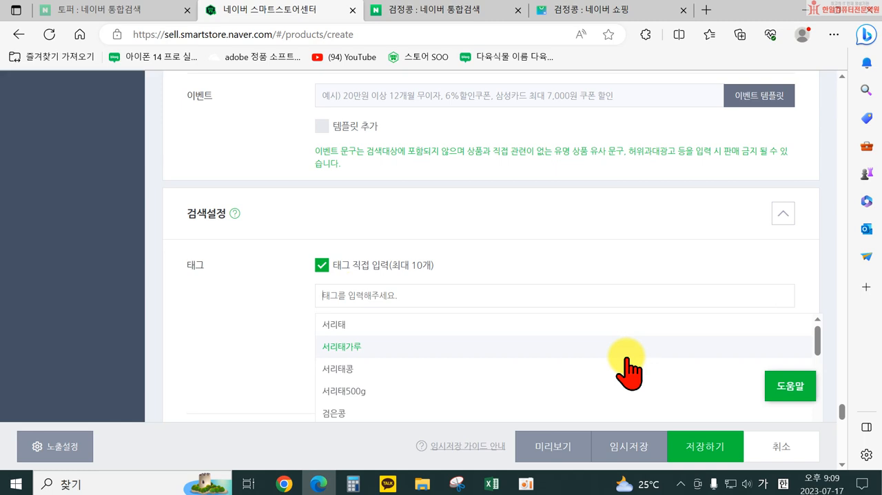
Step: Add 서리태콩 and 약콩 as further search tags
type("서래키")
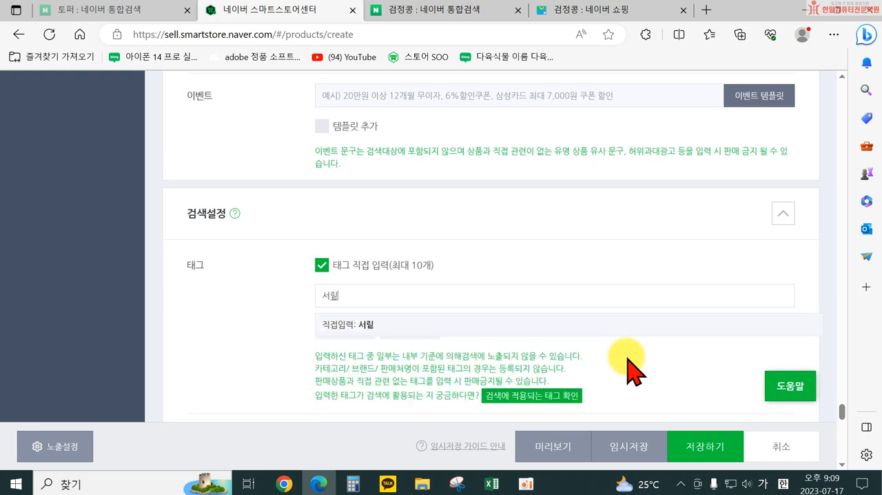
type("태공")
key("Return")
key("BackSpace")
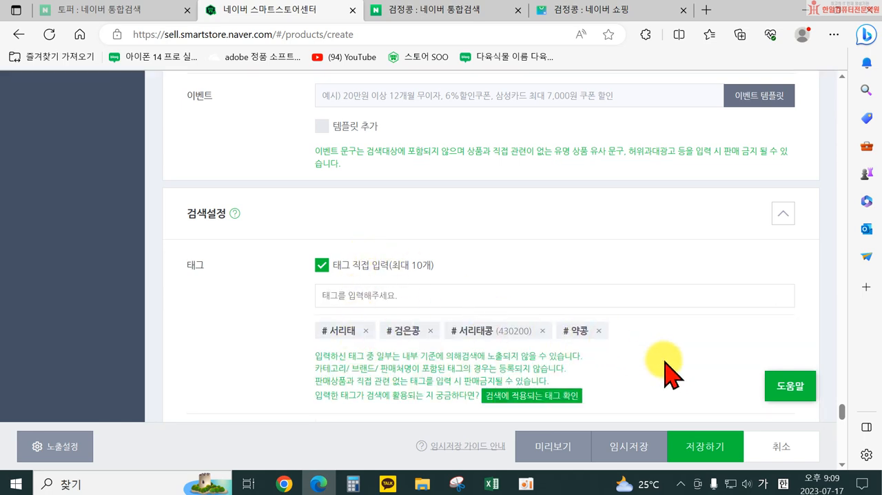
Step: Check whether the entered tags are applied to search, and close the 검색 적용 태그 확인 dialog
scroll(665, 372, "down", 1)
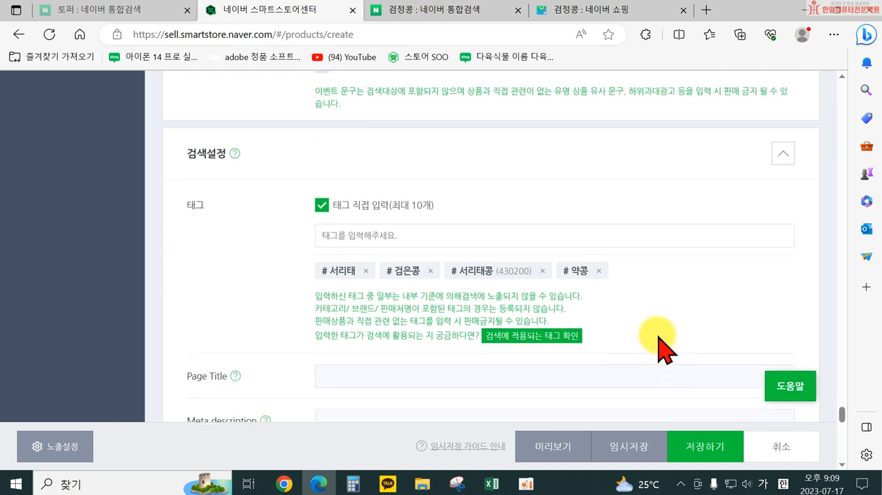
scroll(660, 349, "up", 2)
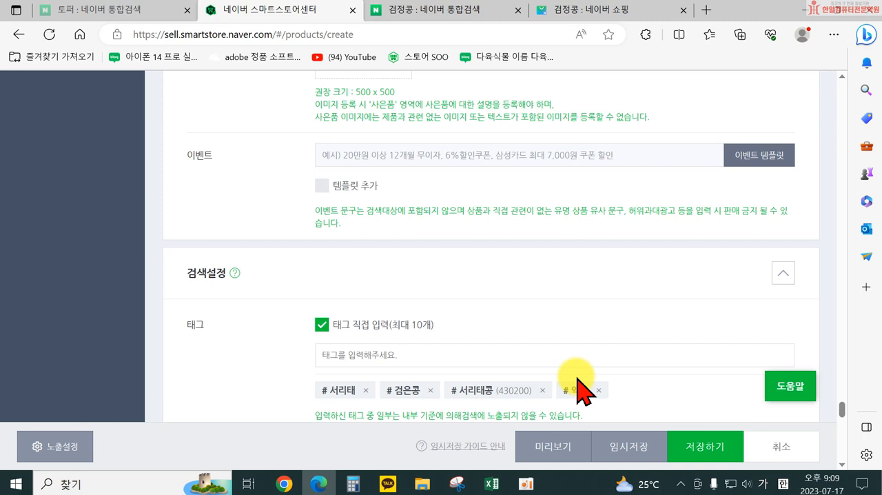
scroll(572, 370, "down", 3)
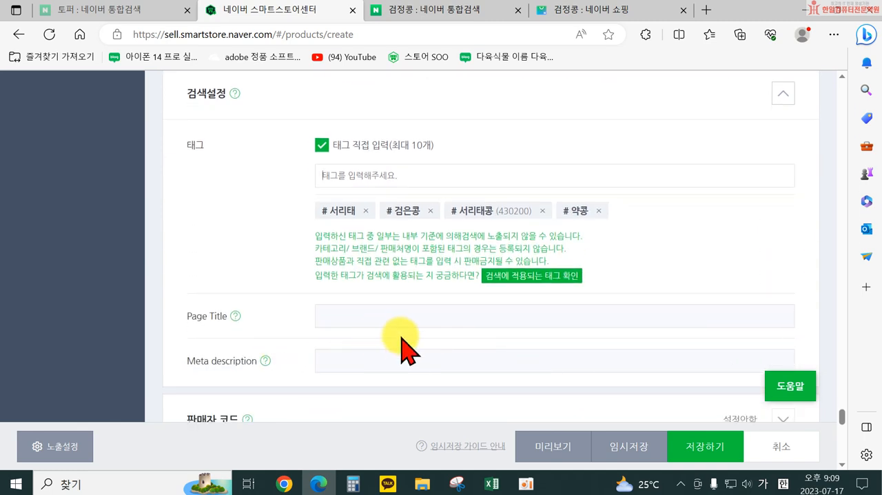
left_click(522, 277)
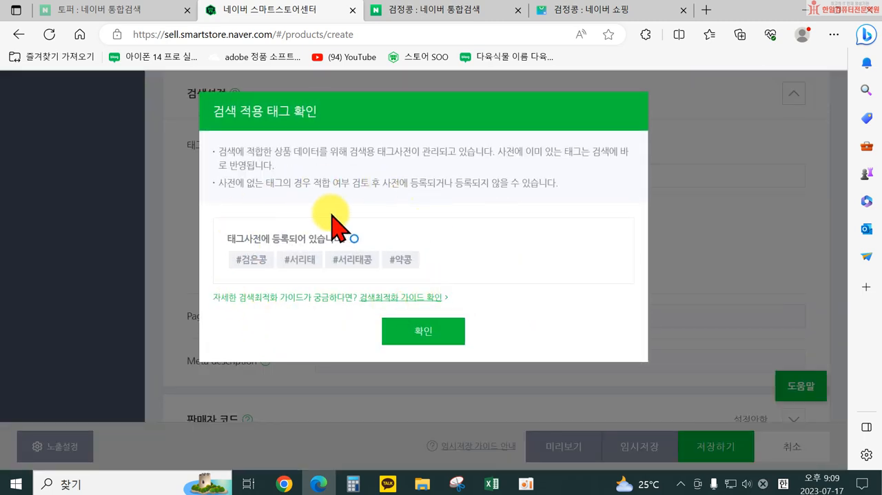
left_click(407, 338)
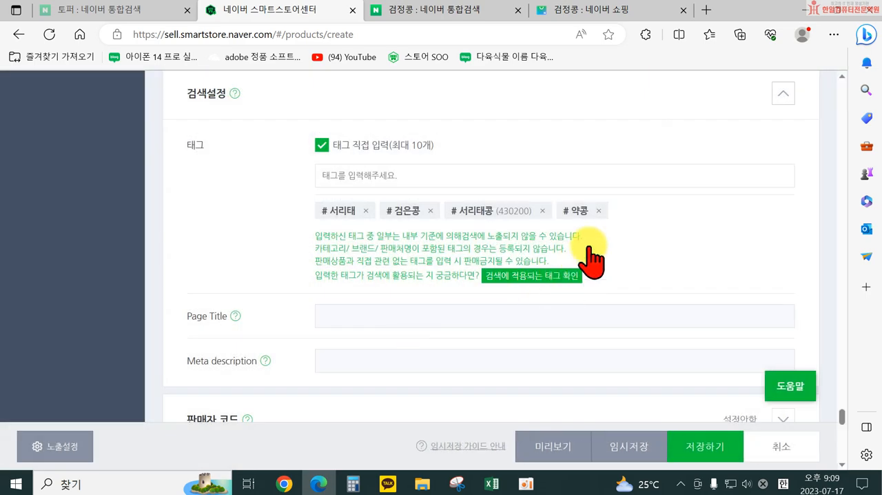
Step: Add 국내산검은콩 as an additional search tag
left_click(516, 178)
type("ㄱ")
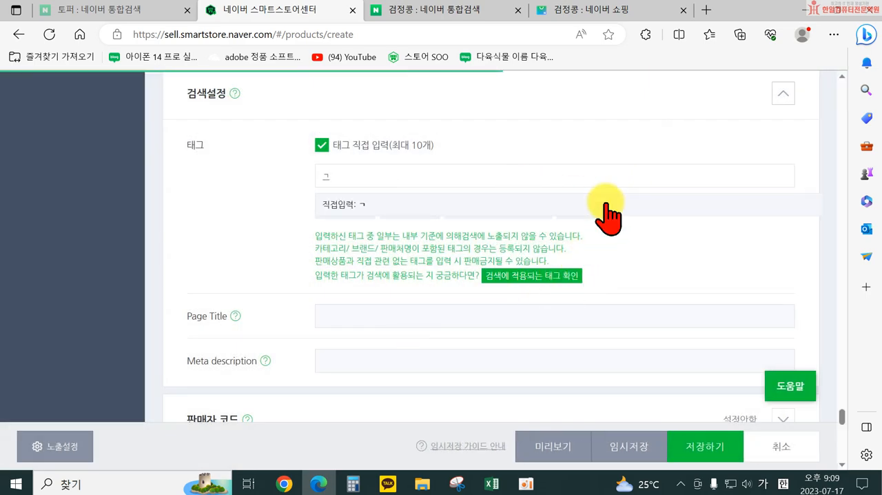
type("ㅜㄱㄴㅐㅅㅏㄴㄱㅓㅁㅇㅡㄴ")
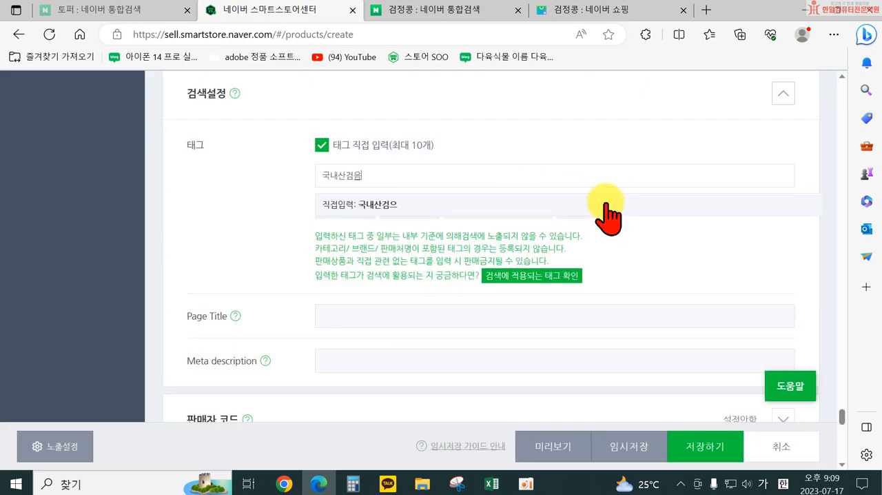
type("ㅋㅗㅇ")
key("Return")
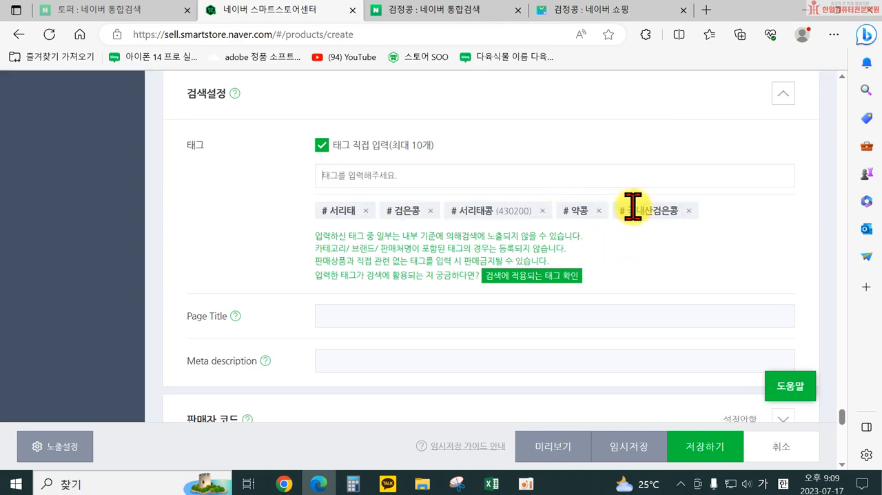
Step: Recheck which tags are applied to search, and remove the 국내산검은콩 tag
left_click(548, 276)
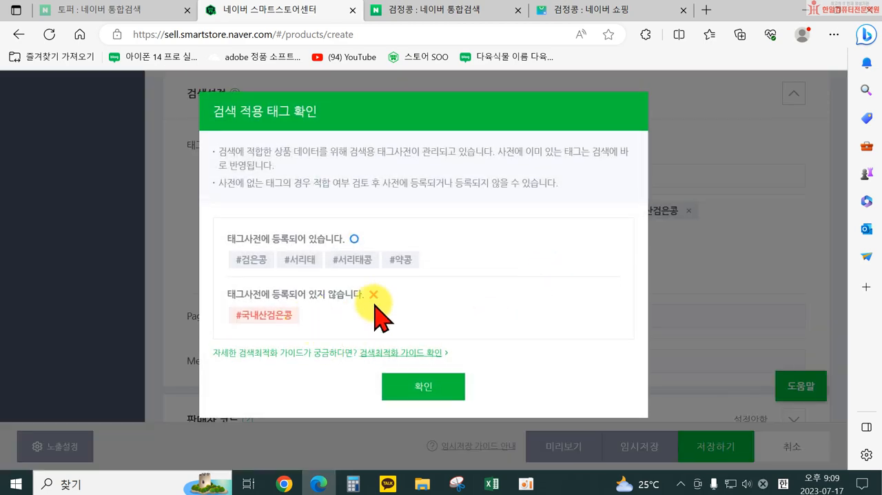
left_click(434, 390)
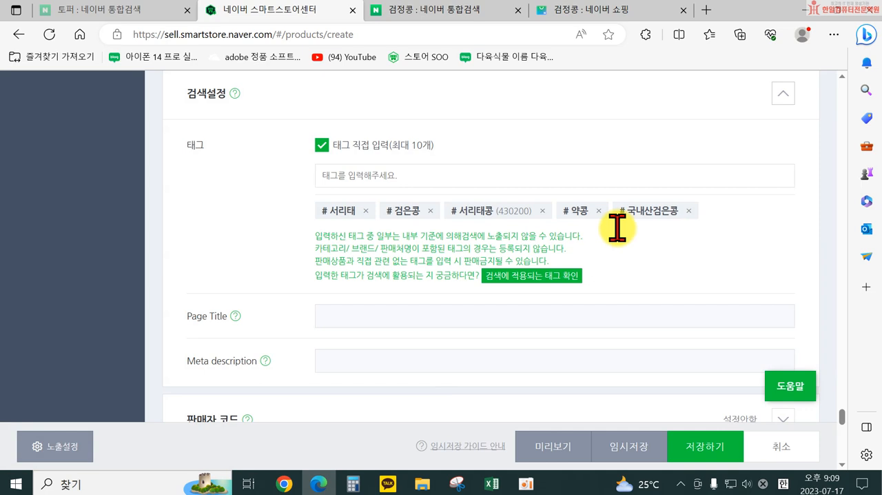
left_click(688, 211)
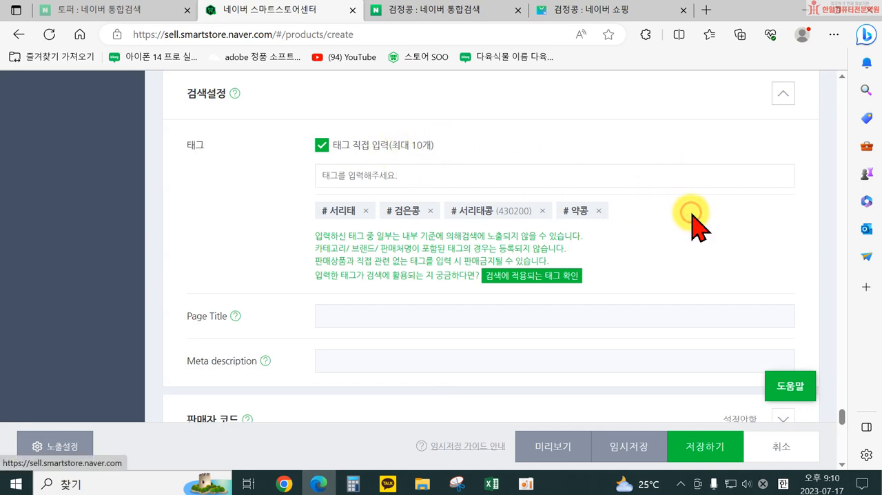
Step: Enter 국내산 검은콩 500g as the product's Meta description
left_click(341, 360)
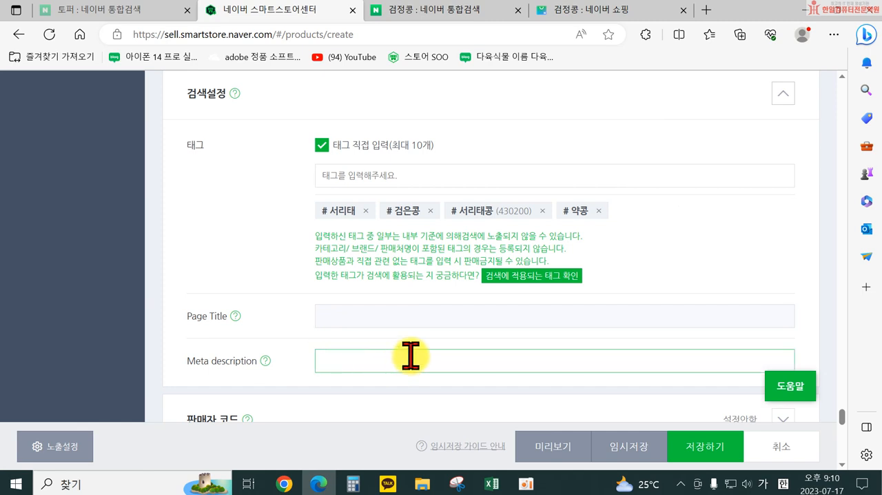
type("귀")
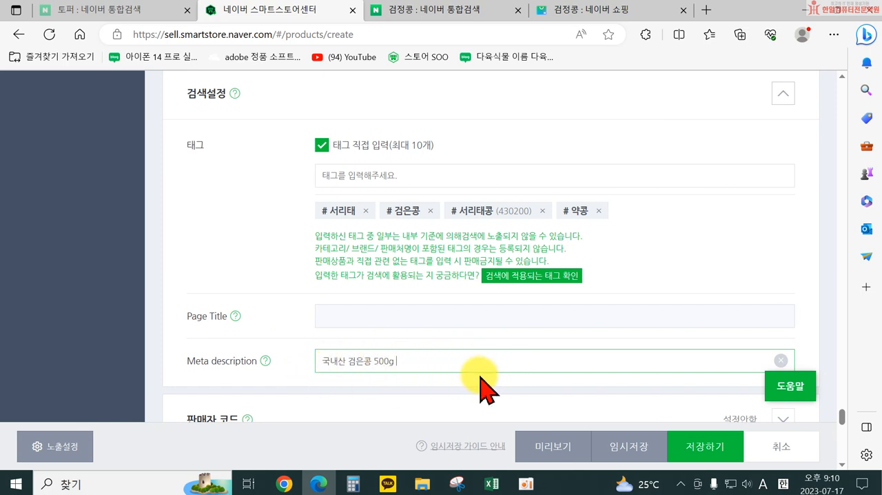
double_click(385, 365)
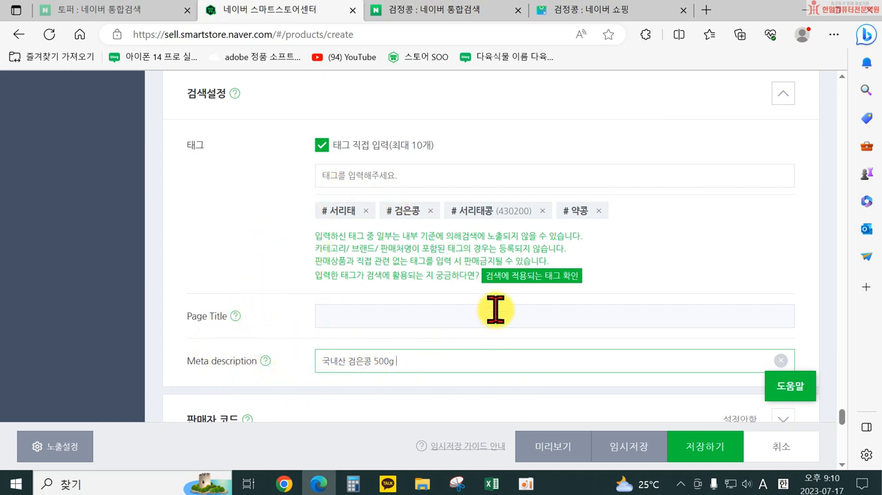
Step: Expand the 판매자 코드 section, examine its product code, barcode and internal code fields, and collapse it without entering anything
scroll(544, 365, "down", 3)
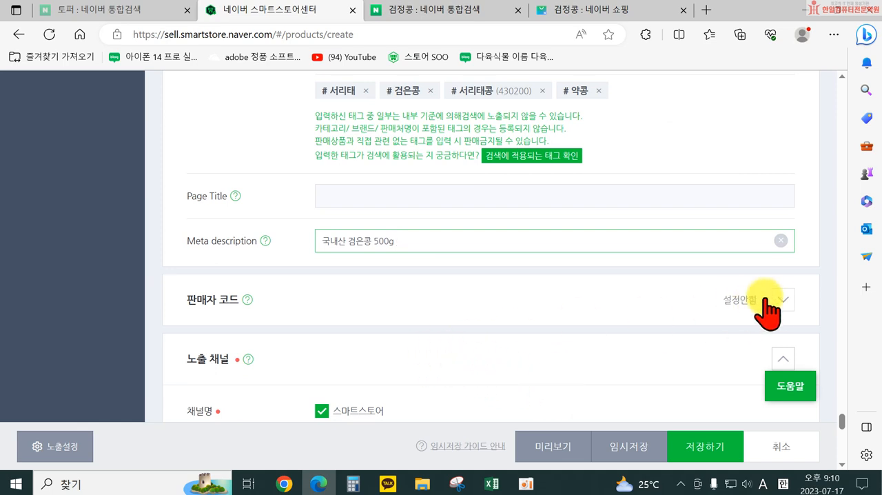
scroll(784, 306, "up", 1)
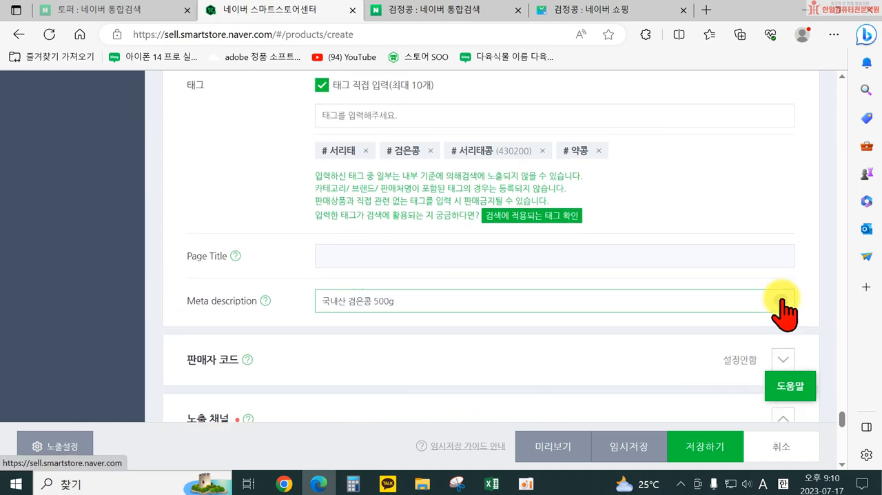
scroll(587, 301, "down", 1)
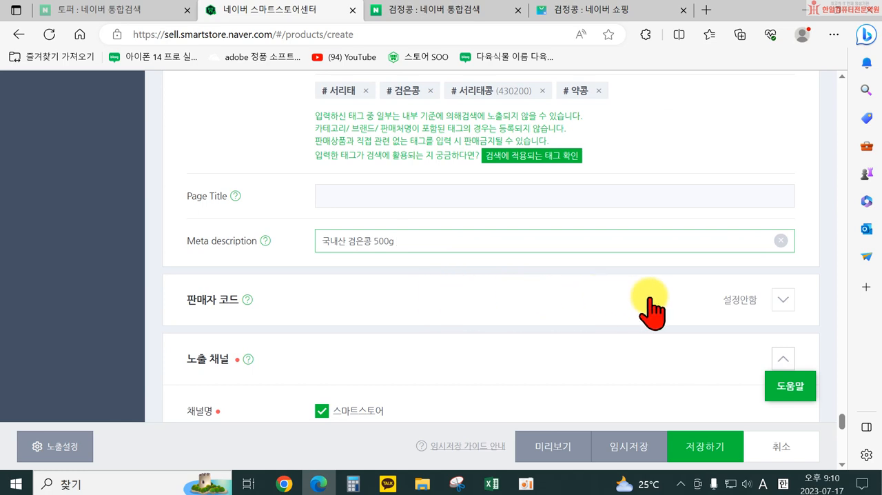
scroll(506, 231, "up", 3)
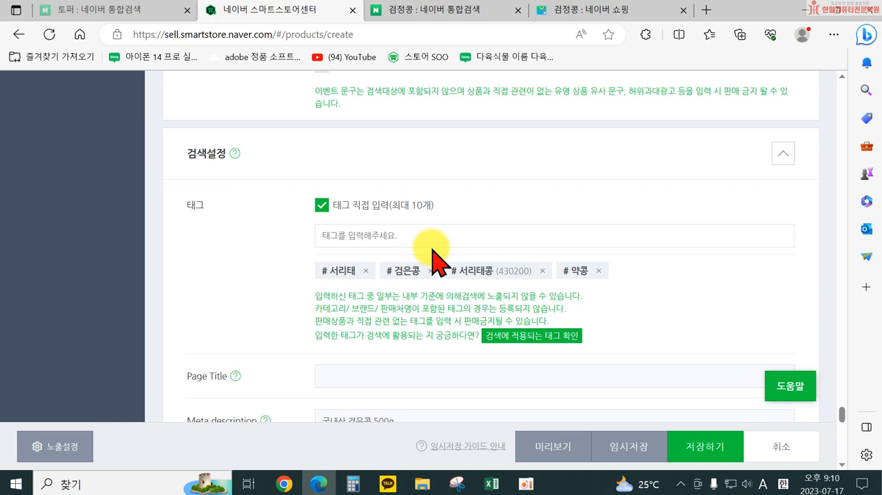
scroll(432, 255, "down", 4)
left_click(784, 235)
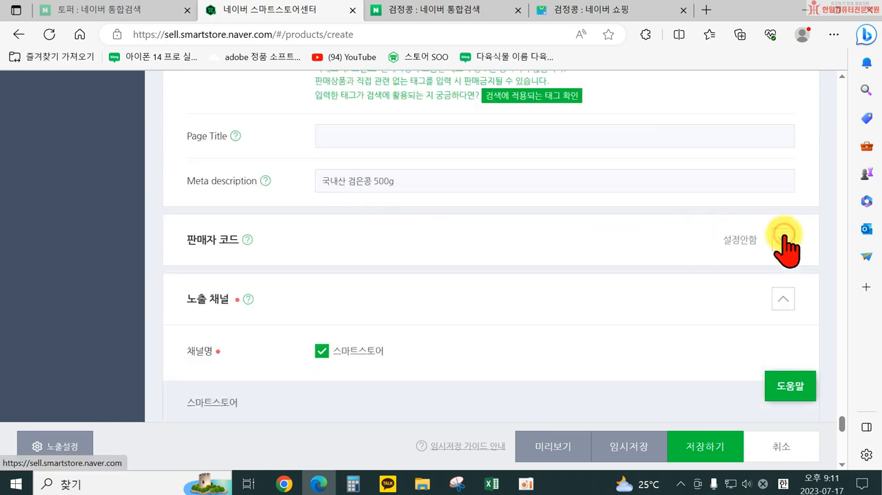
left_click(784, 235)
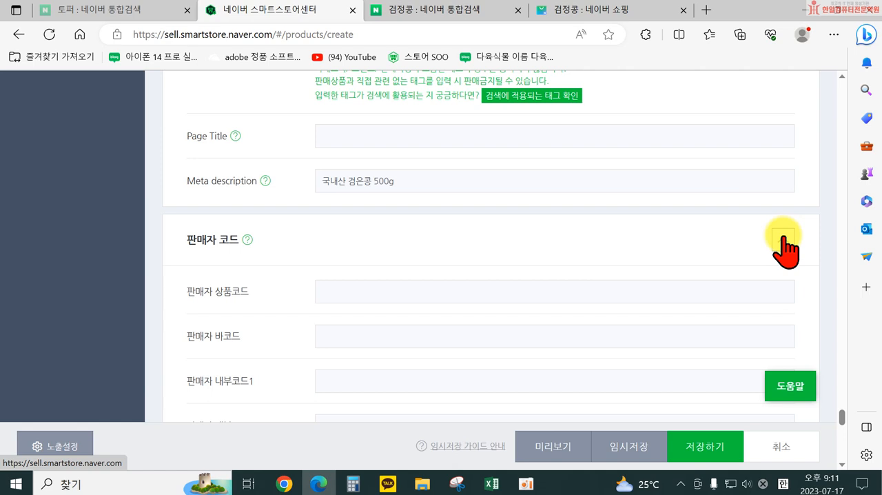
left_click(352, 292)
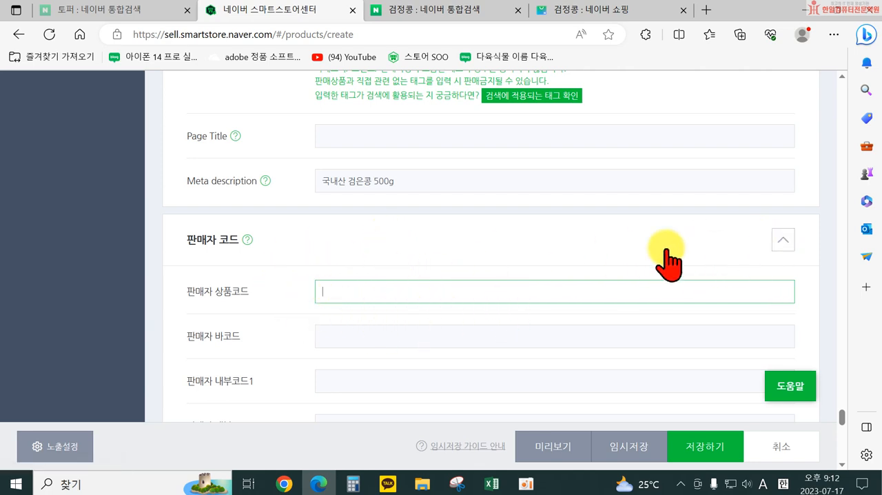
scroll(620, 254, "down", 1)
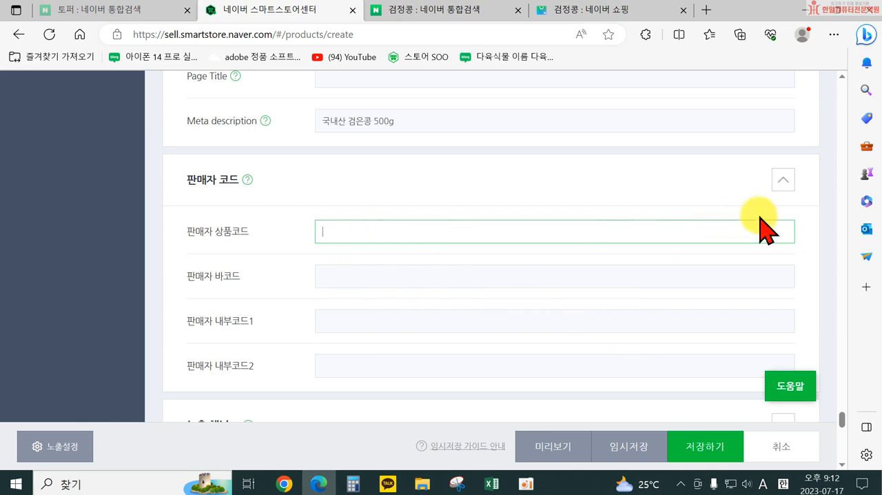
left_click(781, 182)
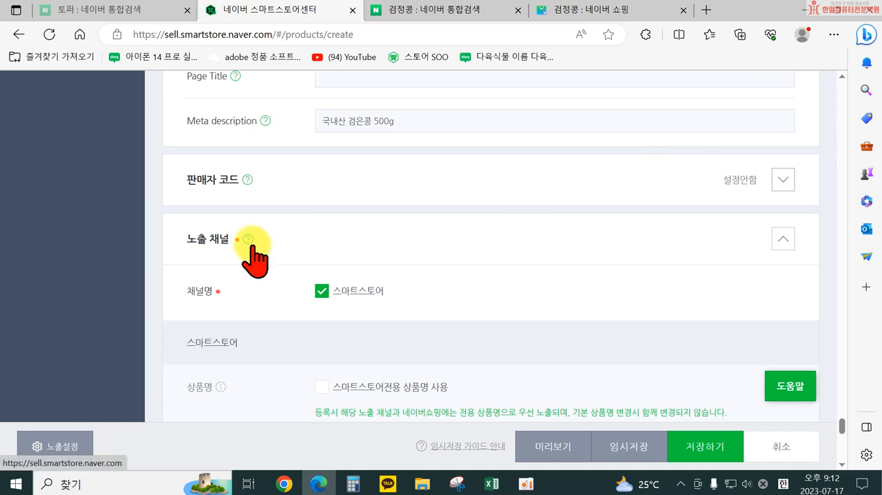
Step: Review the 노출 채널 settings, from channel name and Naver Shopping registration to display status and notices, down to the search quality check
scroll(772, 241, "down", 1)
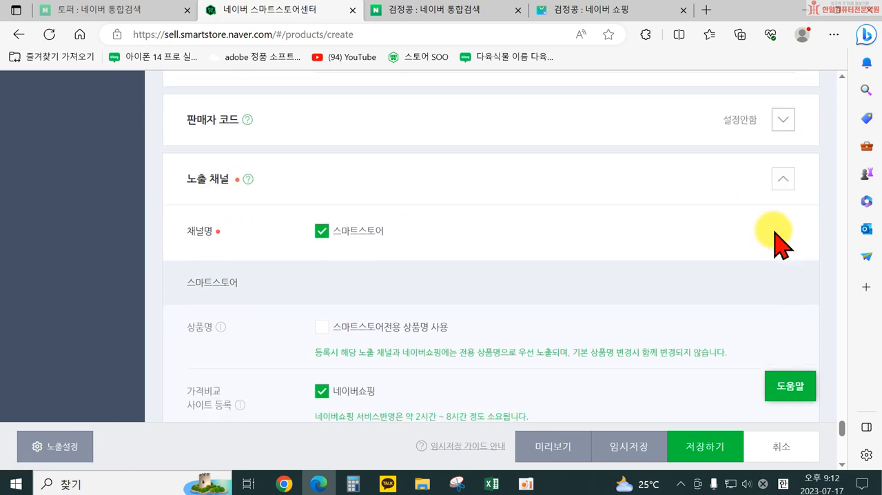
scroll(730, 196, "down", 1)
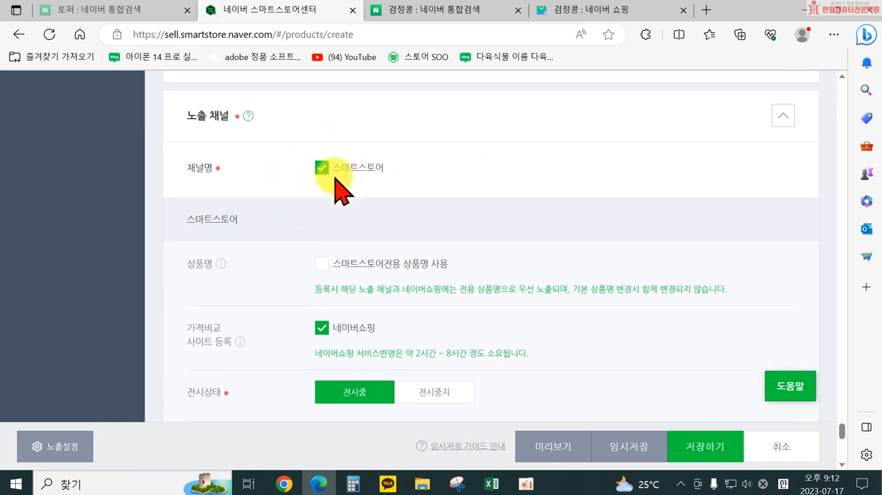
scroll(330, 207, "down", 1)
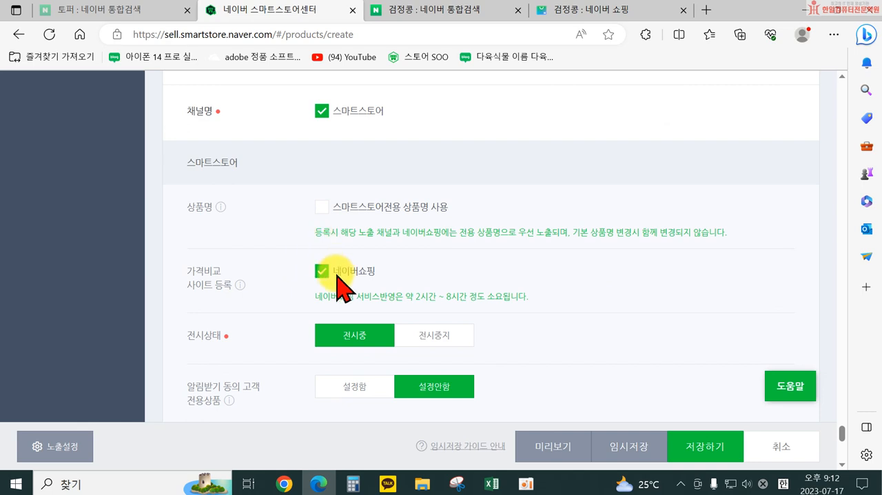
scroll(341, 274, "down", 1)
scroll(344, 266, "down", 2)
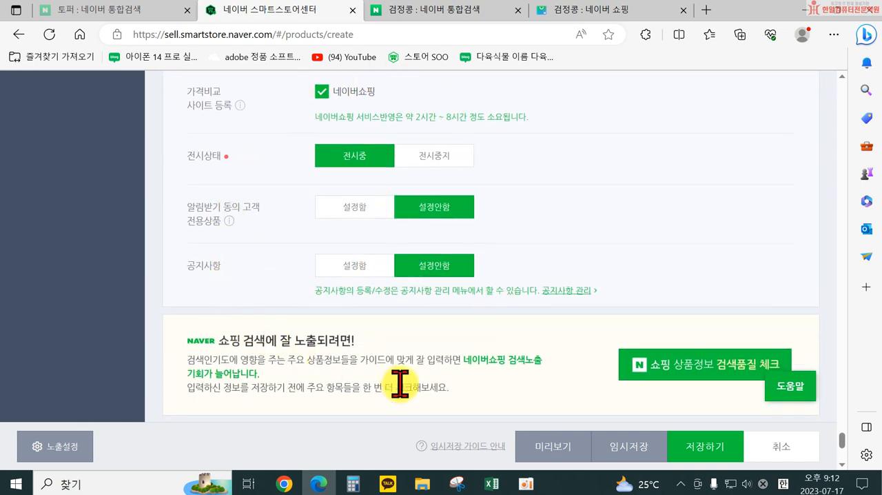
scroll(518, 260, "down", 1)
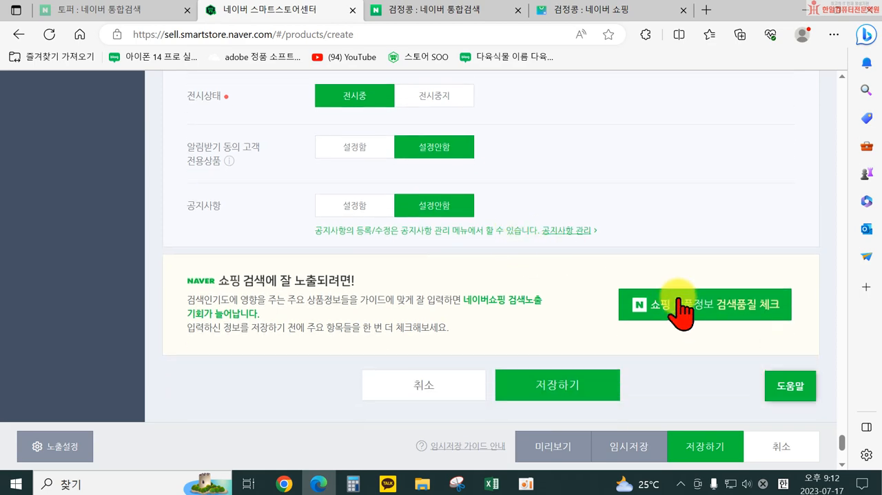
Step: Run the Naver Shopping search quality check on the product information, close its results, and save the product
left_click(725, 314)
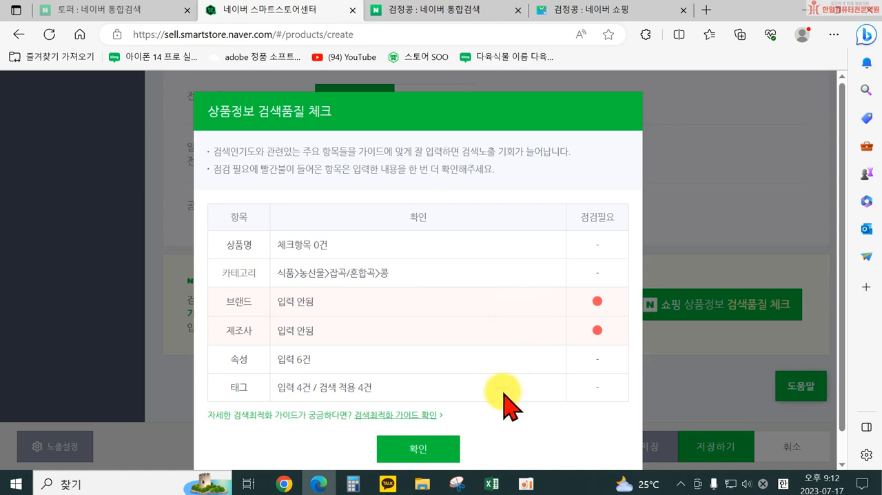
left_click(439, 449)
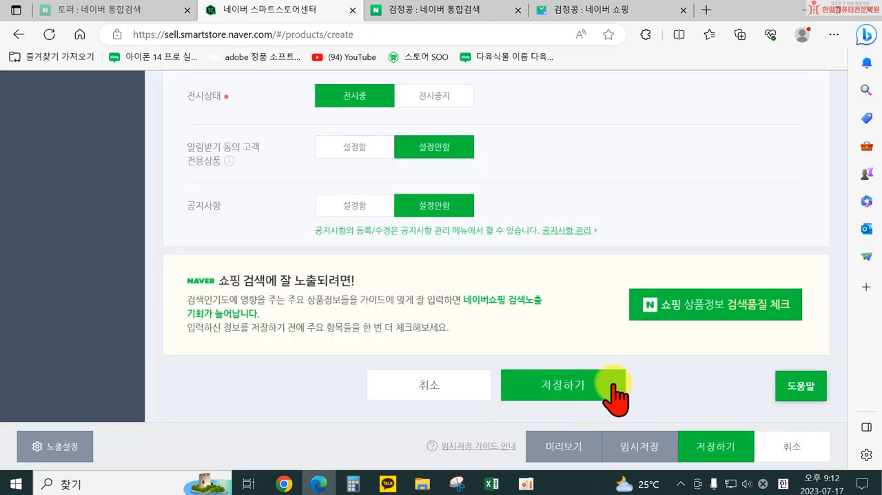
left_click(571, 386)
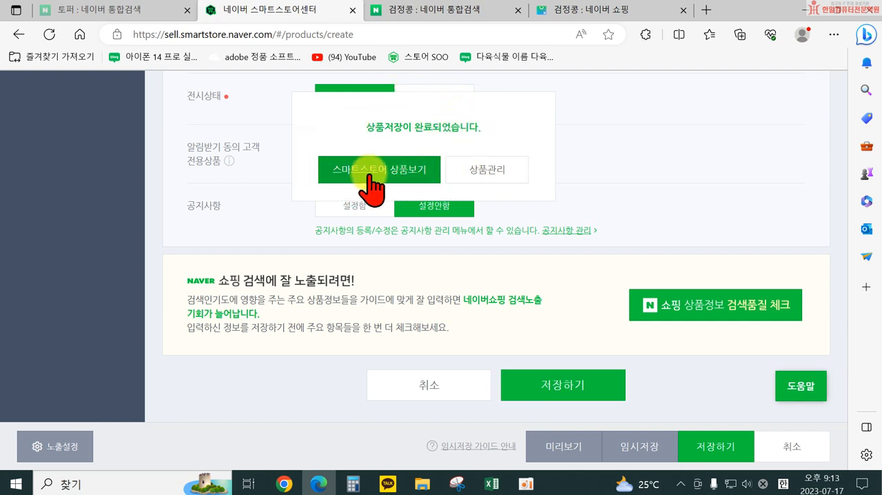
Step: Open the saved product's SmartStore page and review its option selector, product information, customer benefits and detailed description
left_click(374, 172)
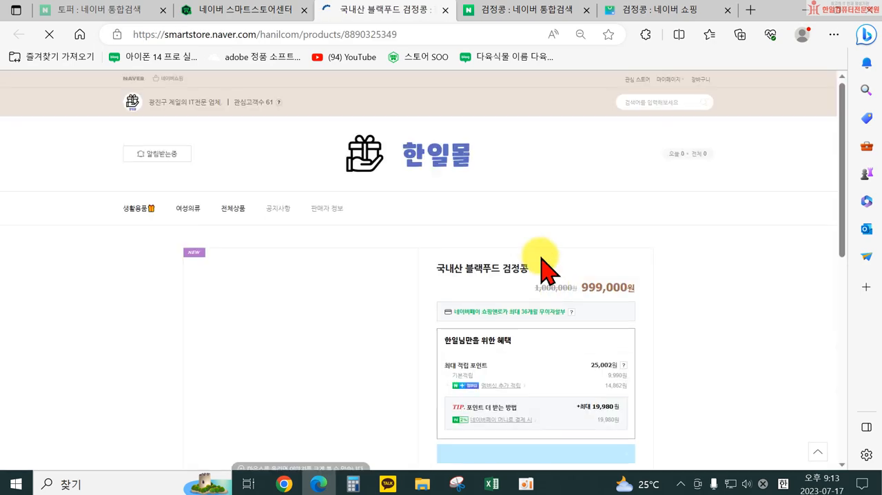
scroll(624, 260, "down", 6)
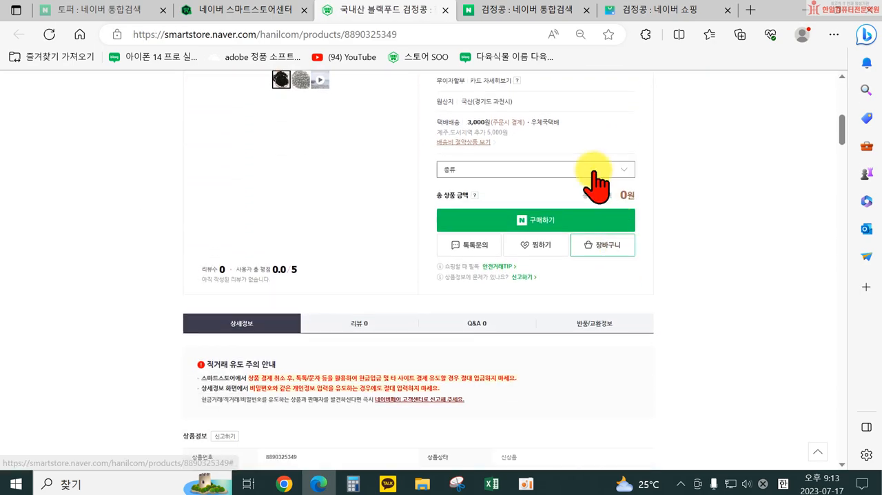
left_click(592, 180)
scroll(735, 189, "down", 10)
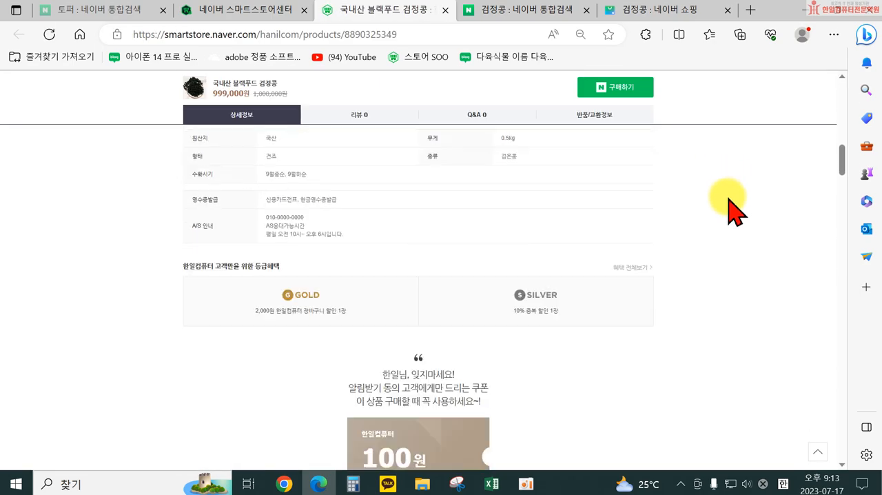
scroll(732, 205, "down", 6)
scroll(733, 205, "up", 3)
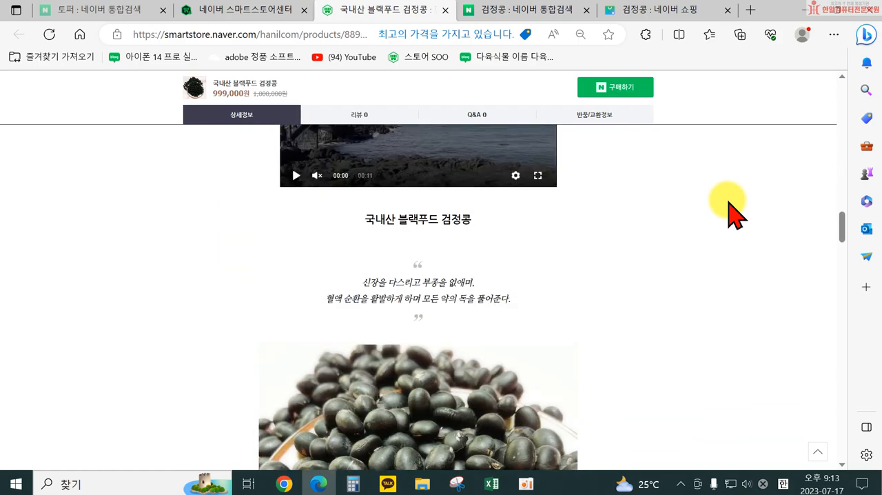